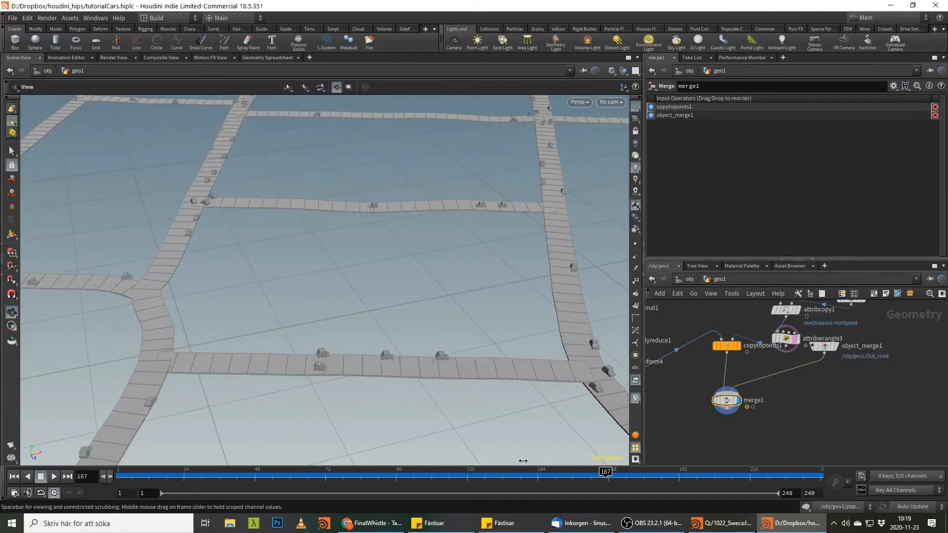
pyautogui.moveTo(444, 459)
pyautogui.mouseDown()
pyautogui.moveTo(207, 457)
pyautogui.moveTo(184, 466)
pyautogui.moveTo(282, 463)
pyautogui.mouseUp()
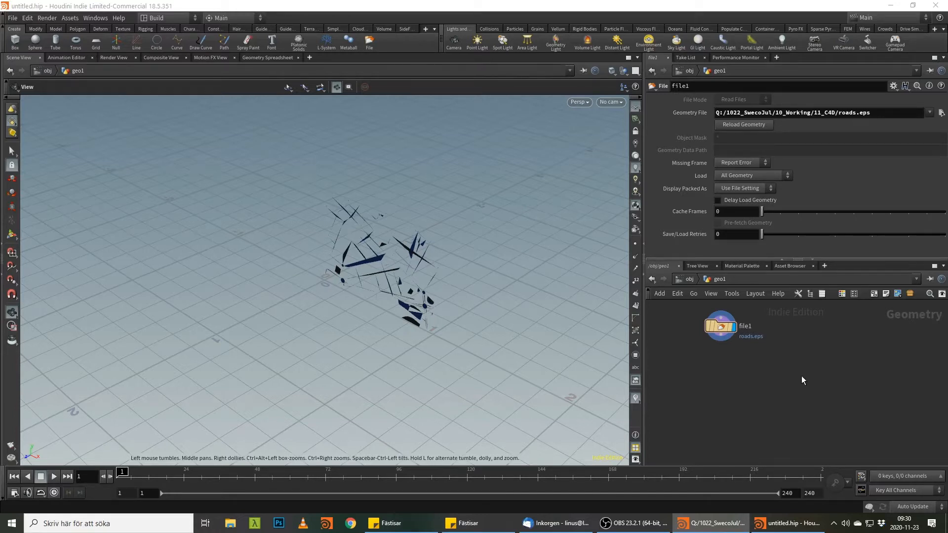
# Step: Add a Connectivity node below the roads.eps file node and display its output
pyautogui.middleClick(720, 332)
pyautogui.moveTo(485, 329); pyautogui.dragTo(446, 280)
pyautogui.moveTo(447, 280); pyautogui.dragTo(493, 242, button='right')
pyautogui.moveTo(493, 242); pyautogui.dragTo(341, 341)
pyautogui.moveTo(340, 340); pyautogui.dragTo(376, 338, button='right')
pyautogui.click(727, 337)
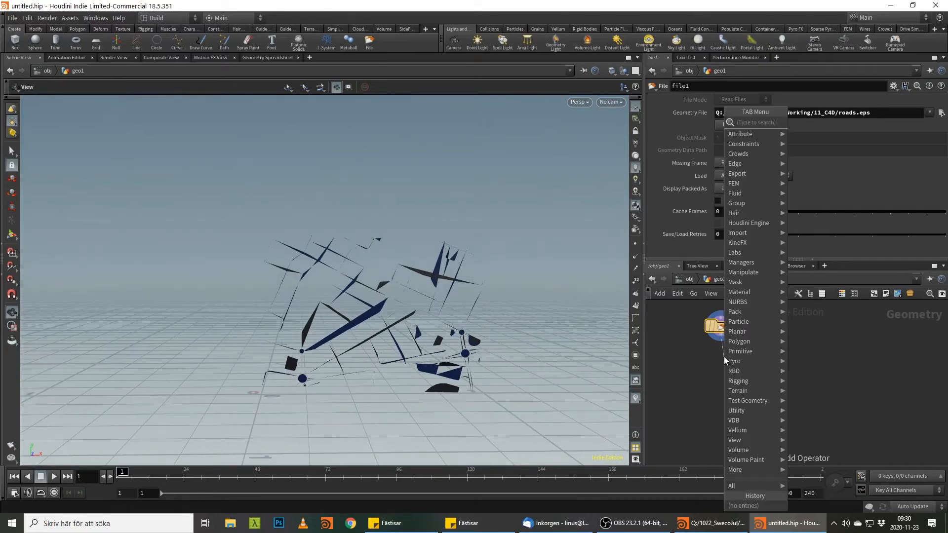
pyautogui.moveTo(729, 362)
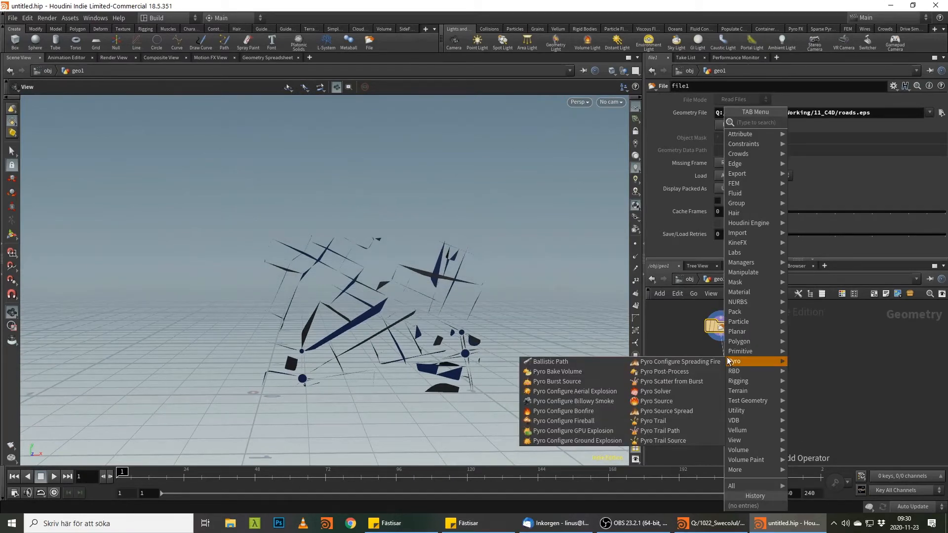
pyautogui.write('co')
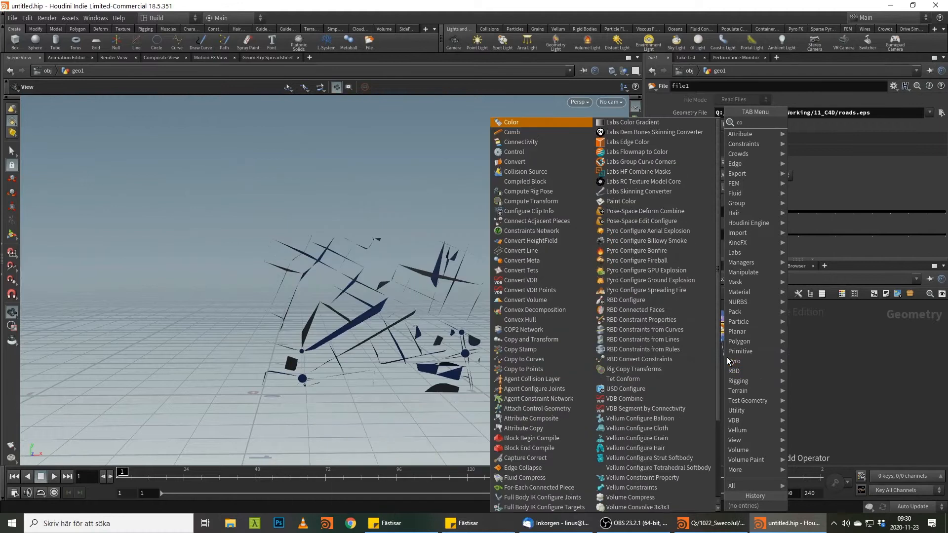
pyautogui.write('nn')
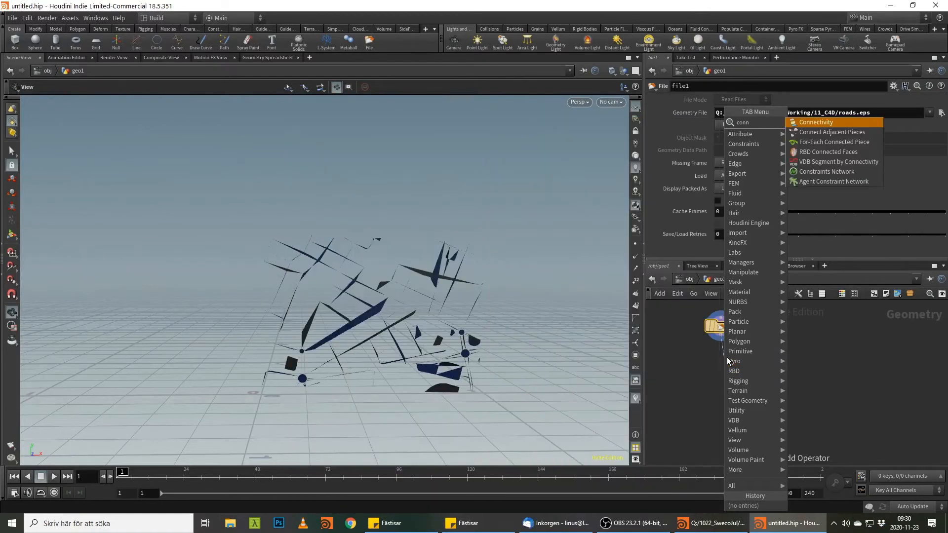
pyautogui.press('Return')
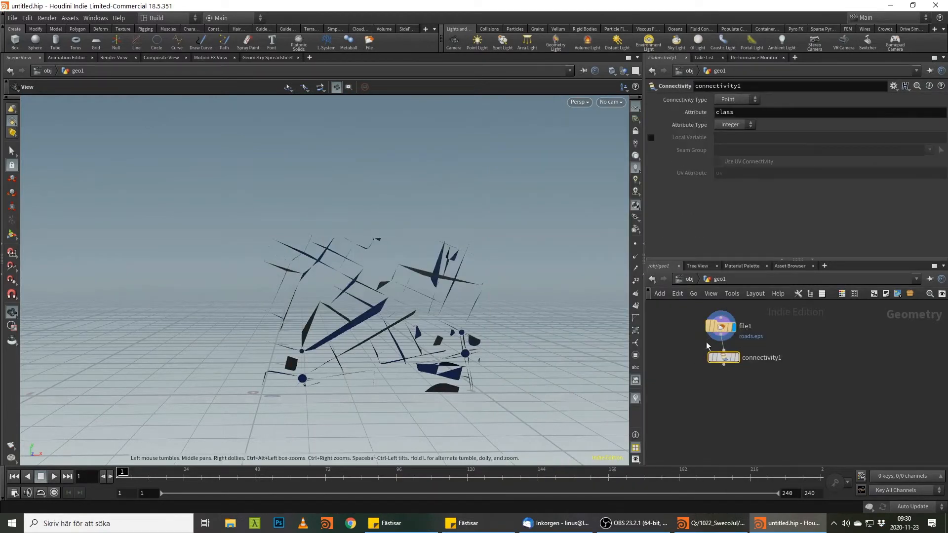
pyautogui.click(737, 358)
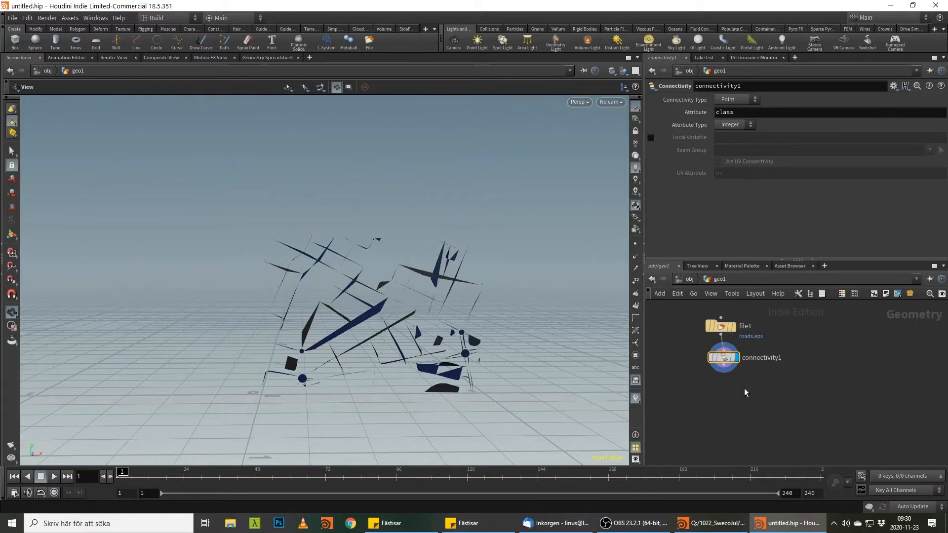
# Step: Add a For-Each Connected Piece loop and delete the extra Connectivity node that comes with it
pyautogui.press('Tab')
pyautogui.write('for f')
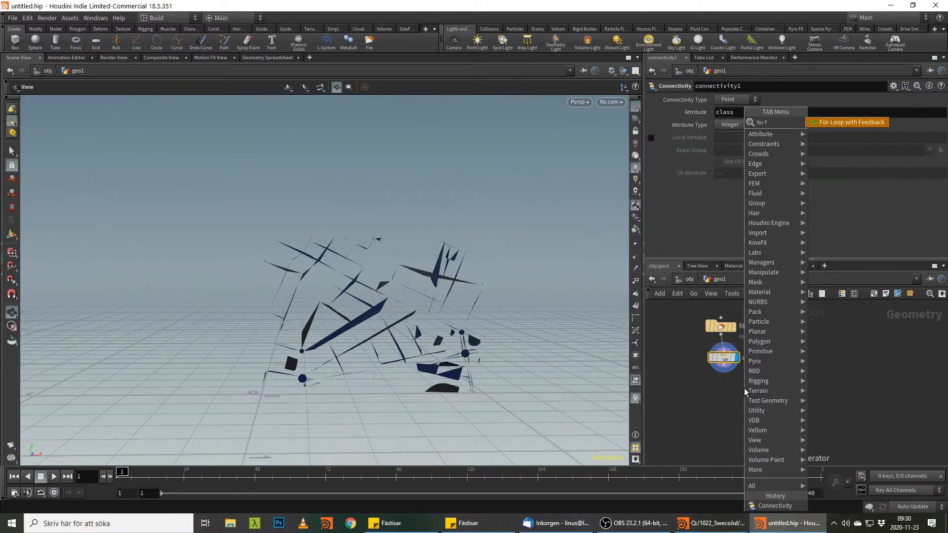
pyautogui.press('BackSpace')
pyautogui.press('Down')
pyautogui.press('Down')
pyautogui.press('Up')
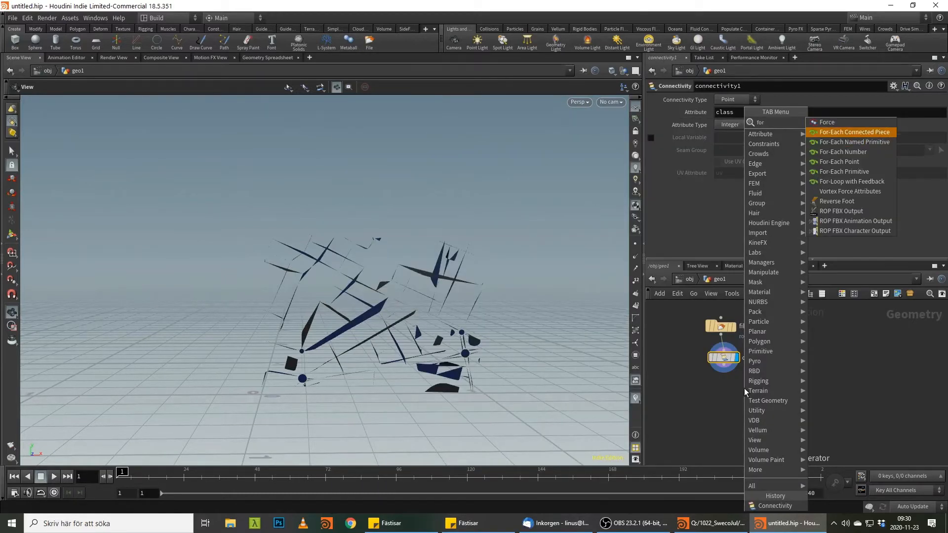
pyautogui.press('Return')
pyautogui.click(744, 388)
pyautogui.click(778, 403)
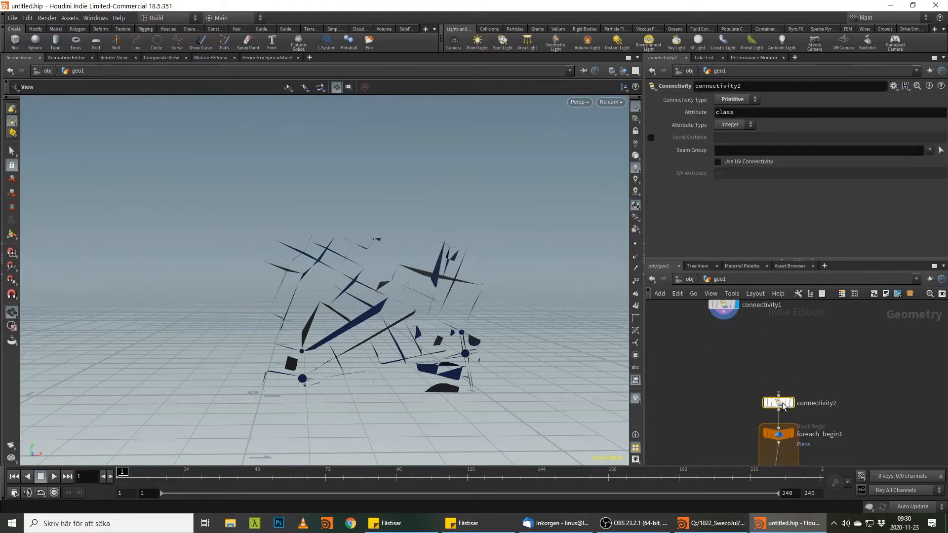
pyautogui.press('Delete')
# Step: Set connectivity1's Connectivity Type to Primitive and wire its output into foreach_begin1
pyautogui.click(731, 100)
pyautogui.click(731, 119)
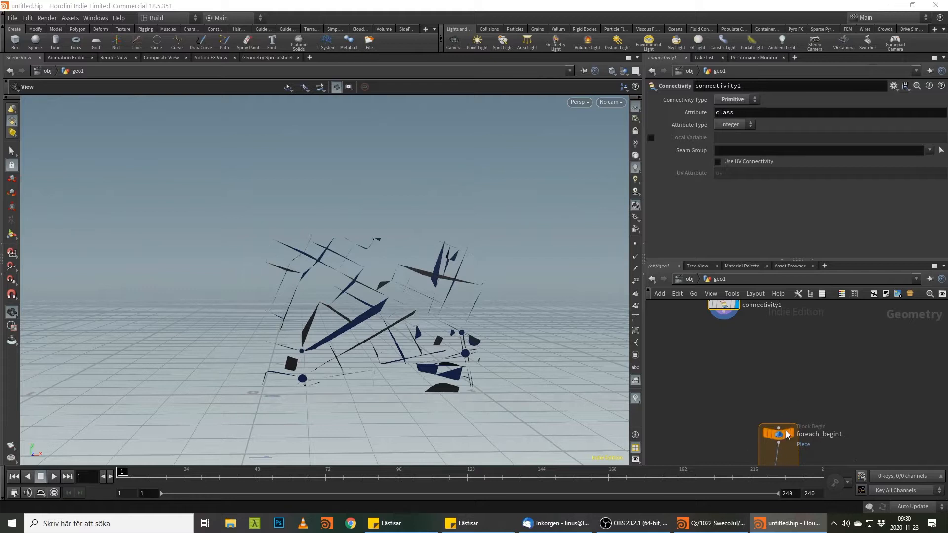
pyautogui.moveTo(782, 436); pyautogui.dragTo(761, 418)
pyautogui.click(758, 406)
pyautogui.click(723, 313)
# Step: Display foreach_end1 and enable Single Pass on it to isolate one road piece
pyautogui.moveTo(893, 454); pyautogui.dragTo(840, 305, button='middle')
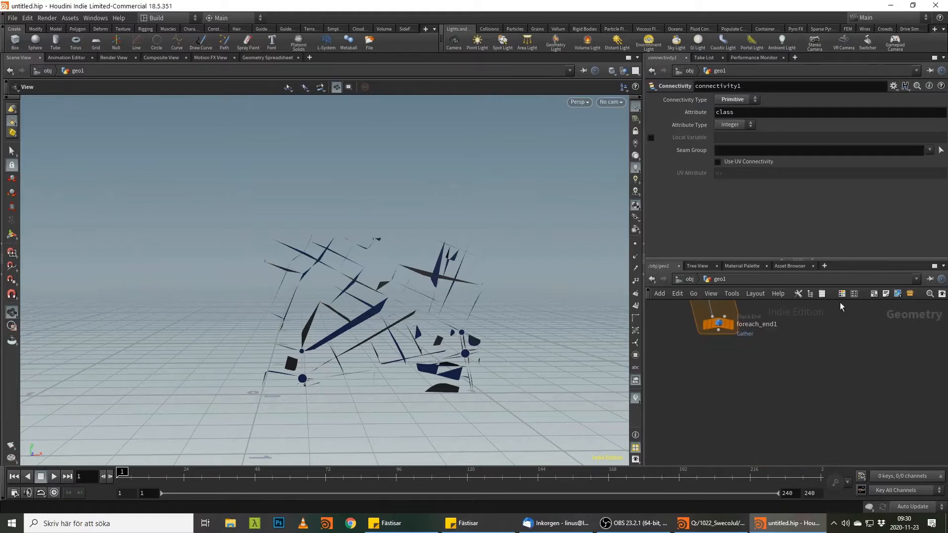
pyautogui.click(728, 327)
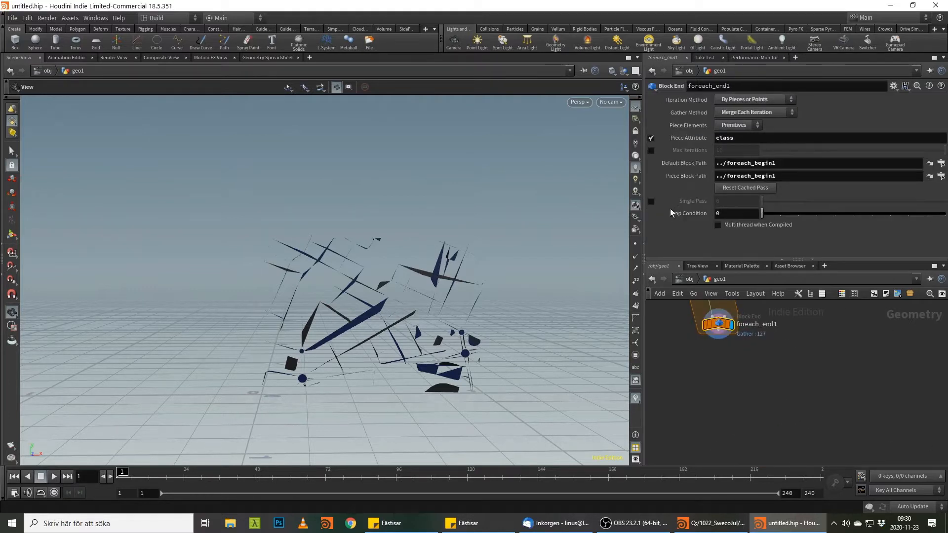
pyautogui.click(651, 201)
pyautogui.moveTo(455, 260); pyautogui.dragTo(465, 304)
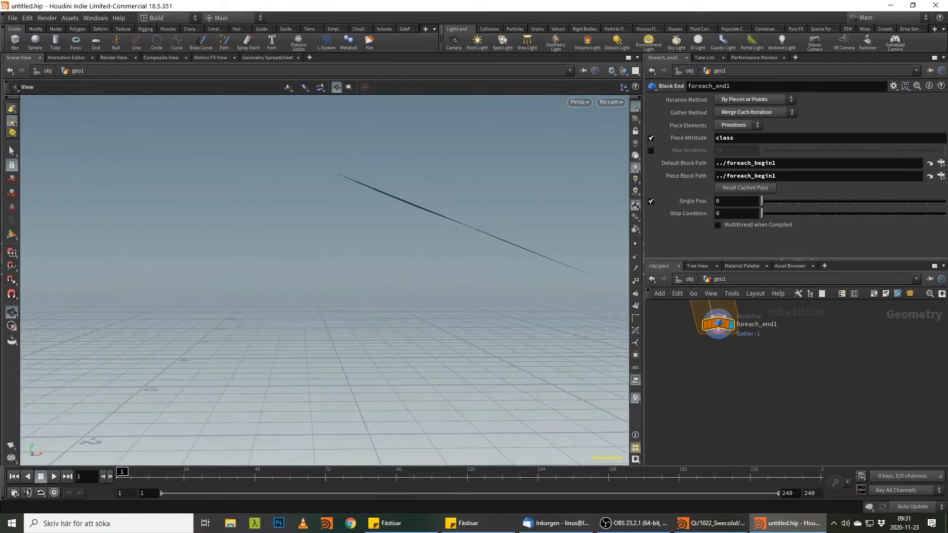
pyautogui.press('h')
# Step: Insert an Add node between foreach_begin1 and foreach_end1 and enable Delete Geometry But Keep the Points
pyautogui.click(742, 351)
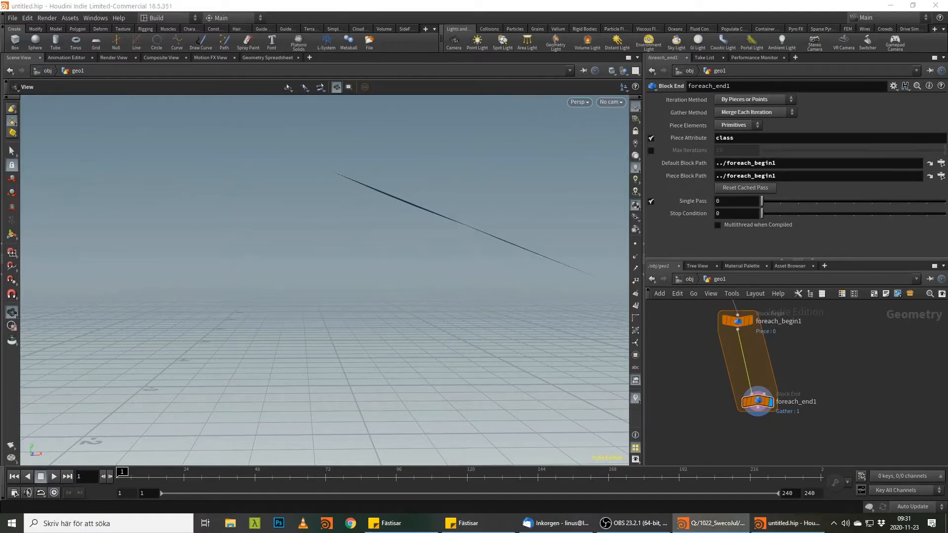
pyautogui.click(741, 346)
pyautogui.middleClick(732, 322)
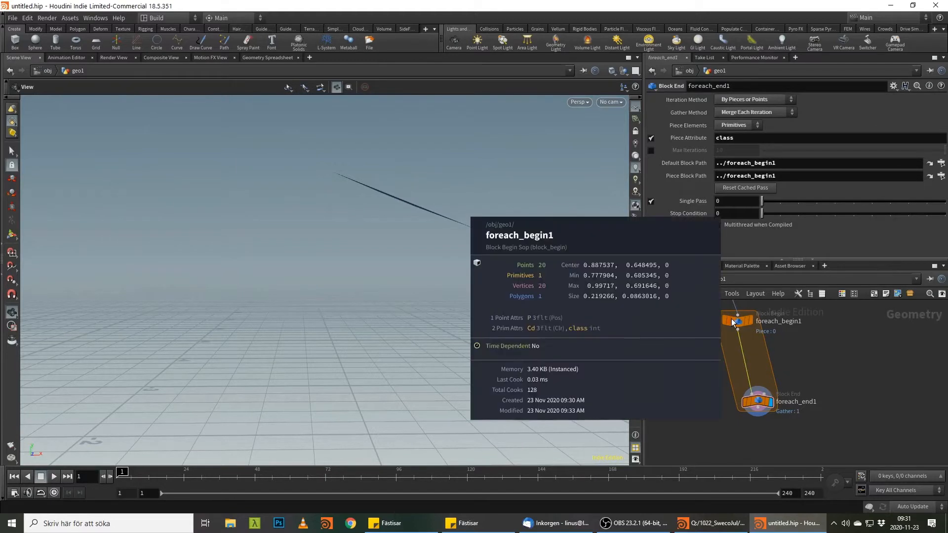
pyautogui.press('Tab')
pyautogui.moveTo(745, 350)
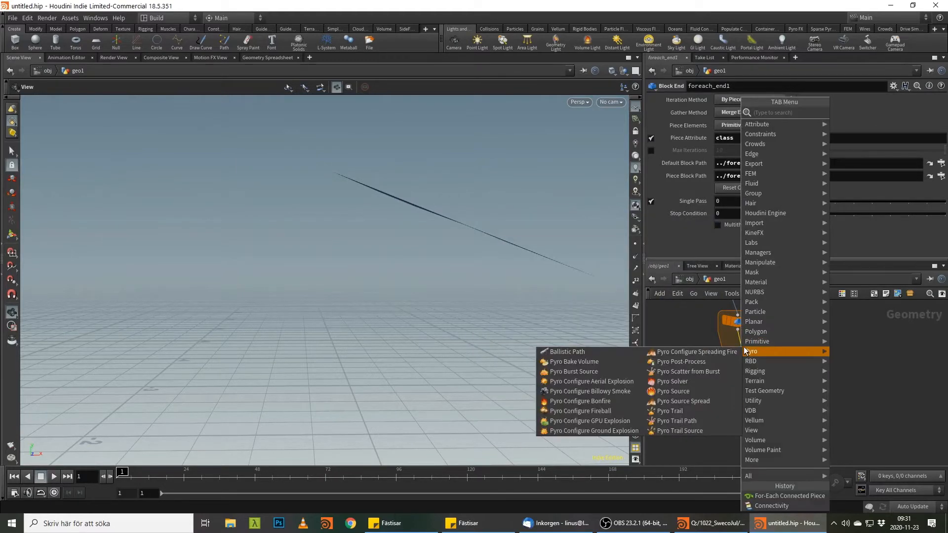
pyautogui.write('add')
pyautogui.press('Return')
pyautogui.click(744, 348)
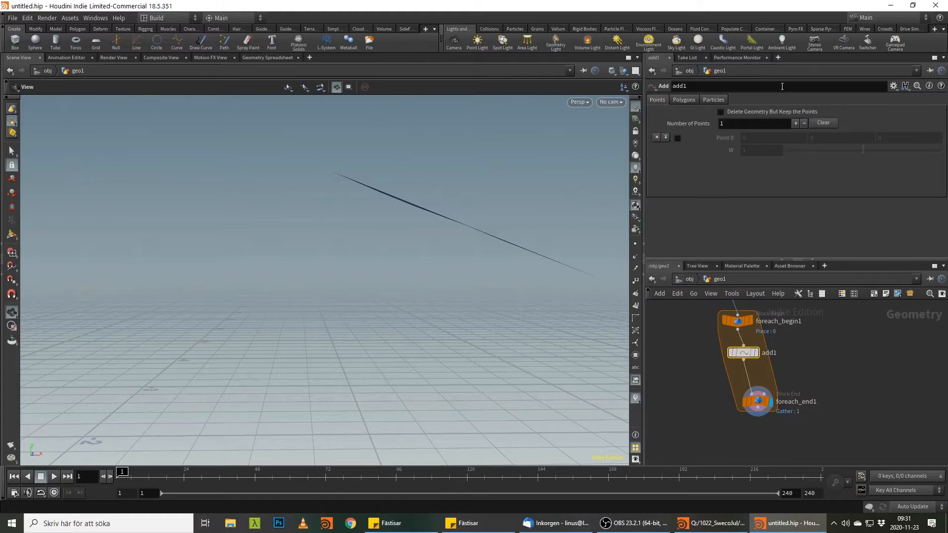
pyautogui.click(762, 111)
pyautogui.scroll(1, 838, 447)
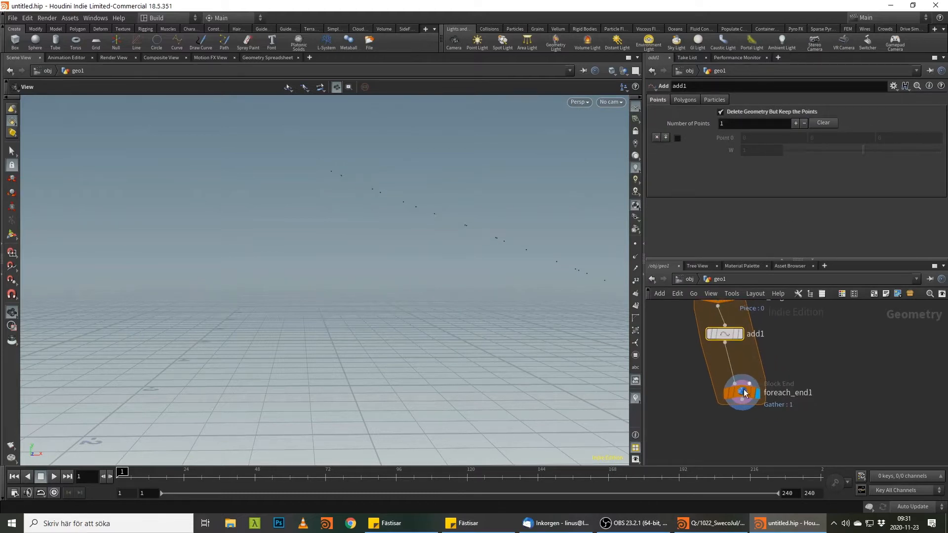
pyautogui.moveTo(744, 392); pyautogui.dragTo(725, 402)
# Step: Display point numbers in the viewport and examine the order of the piece's points
pyautogui.click(635, 281)
pyautogui.moveTo(531, 231); pyautogui.dragTo(311, 265, button='middle')
pyautogui.moveTo(311, 264); pyautogui.dragTo(347, 262, button='right')
pyautogui.moveTo(36, 137); pyautogui.dragTo(138, 165, button='middle')
pyautogui.moveTo(138, 165); pyautogui.dragTo(448, 313, button='right')
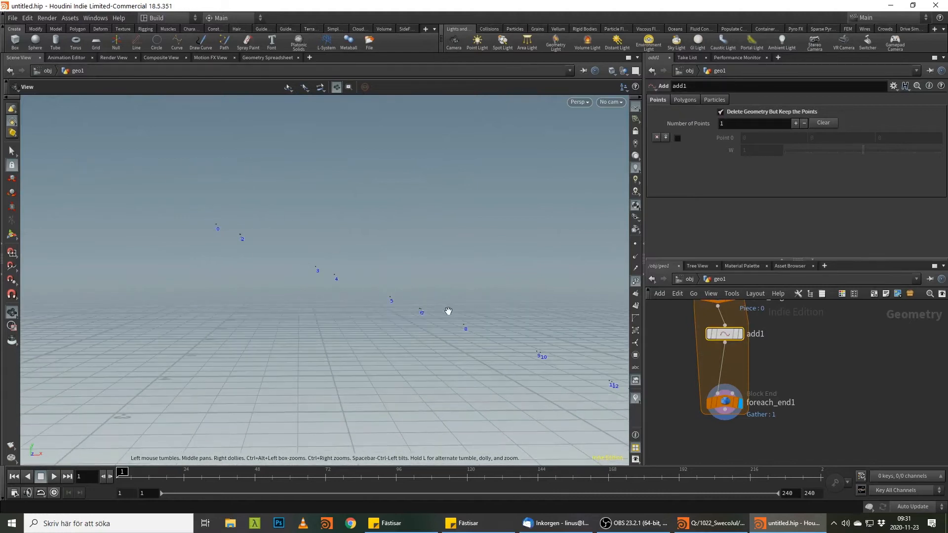
# Step: Insert a second Add node between add1 and foreach_end1 and open its polygon settings
pyautogui.press('Tab')
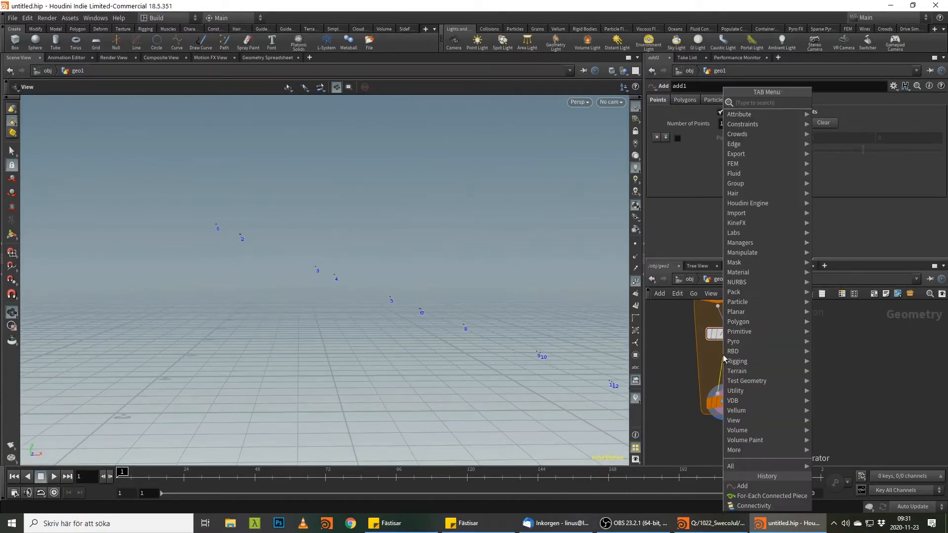
pyautogui.write('add')
pyautogui.press('Return')
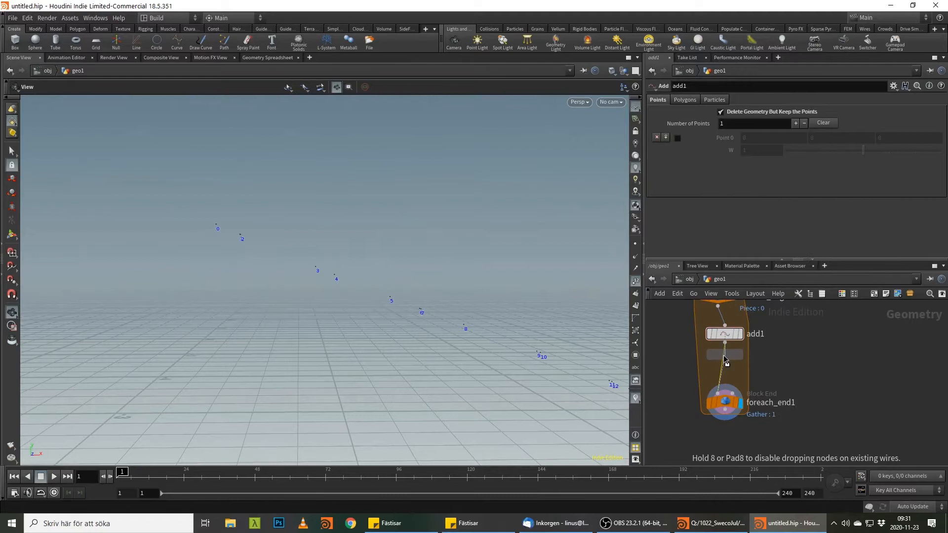
pyautogui.click(724, 355)
pyautogui.click(686, 100)
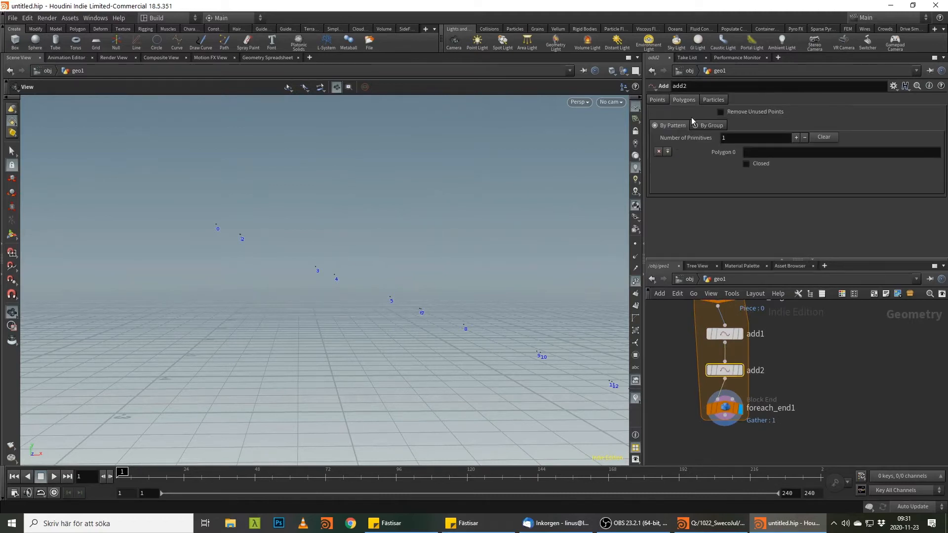
# Step: Disable Single Pass on foreach_end1 and set add2 to create its polygons By Group
pyautogui.click(726, 409)
pyautogui.click(651, 201)
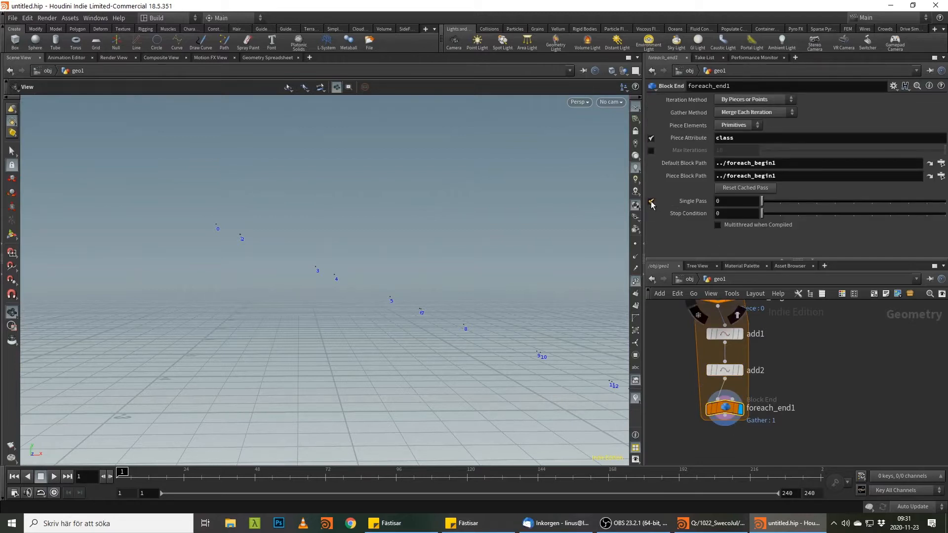
pyautogui.click(724, 371)
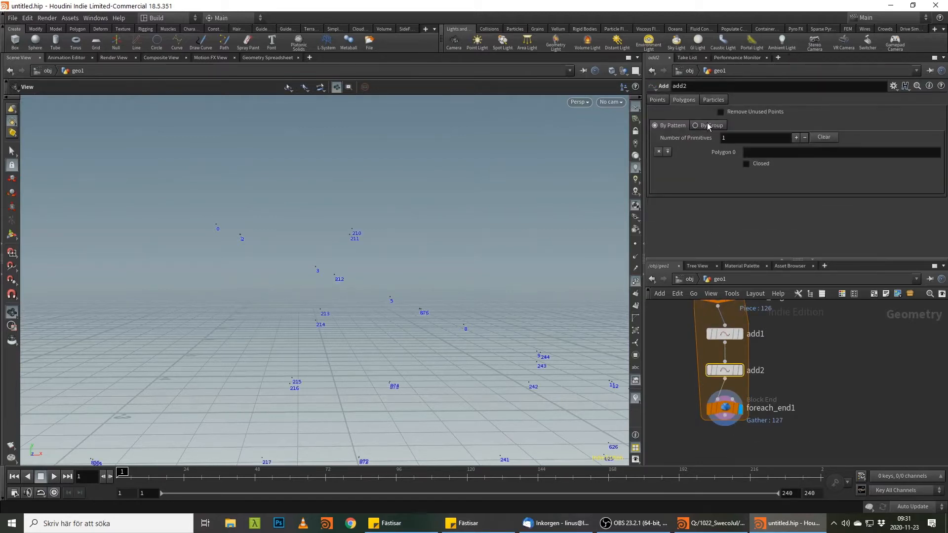
pyautogui.click(709, 125)
pyautogui.scroll(5, 211, 256)
pyautogui.moveTo(211, 256); pyautogui.dragTo(356, 206, button='middle')
pyautogui.moveTo(355, 205); pyautogui.dragTo(200, 269, button='right')
pyautogui.moveTo(218, 269); pyautogui.dragTo(316, 258, button='middle')
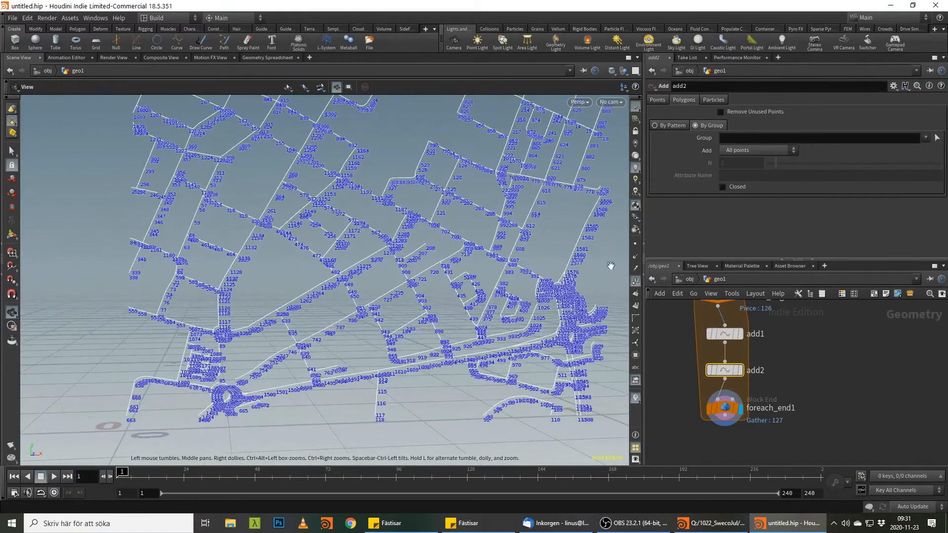
# Step: Hide the point numbers in the viewport and look over the road lines of the whole map
pyautogui.click(635, 280)
pyautogui.moveTo(512, 260); pyautogui.dragTo(364, 268)
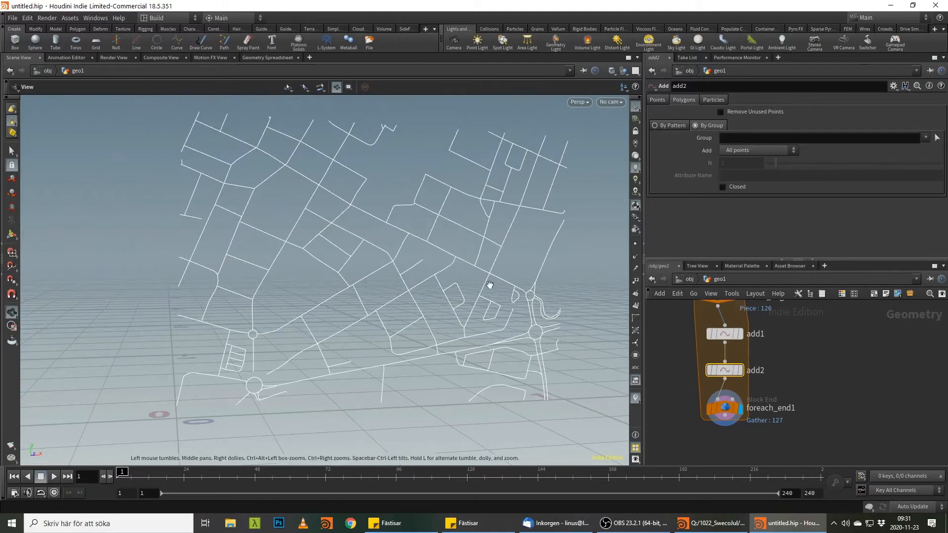
pyautogui.moveTo(470, 272); pyautogui.dragTo(468, 294, button='middle')
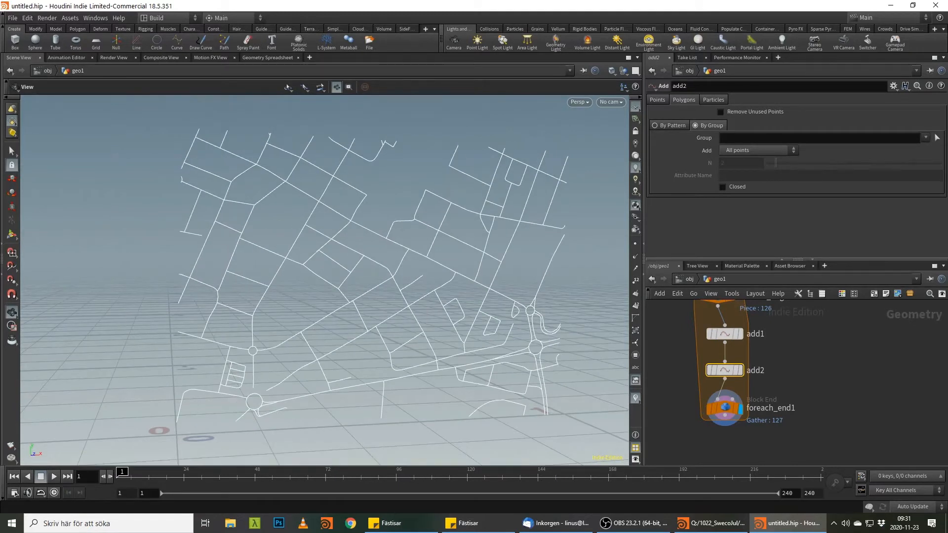
pyautogui.click(713, 523)
pyautogui.scroll(5, 467, 298)
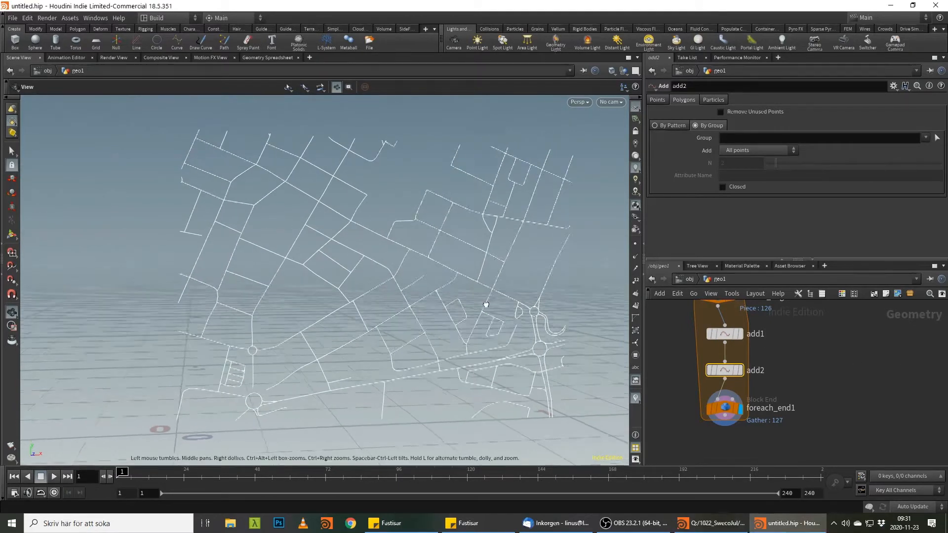
pyautogui.scroll(-3, 459, 267)
pyautogui.scroll(-3, 337, 273)
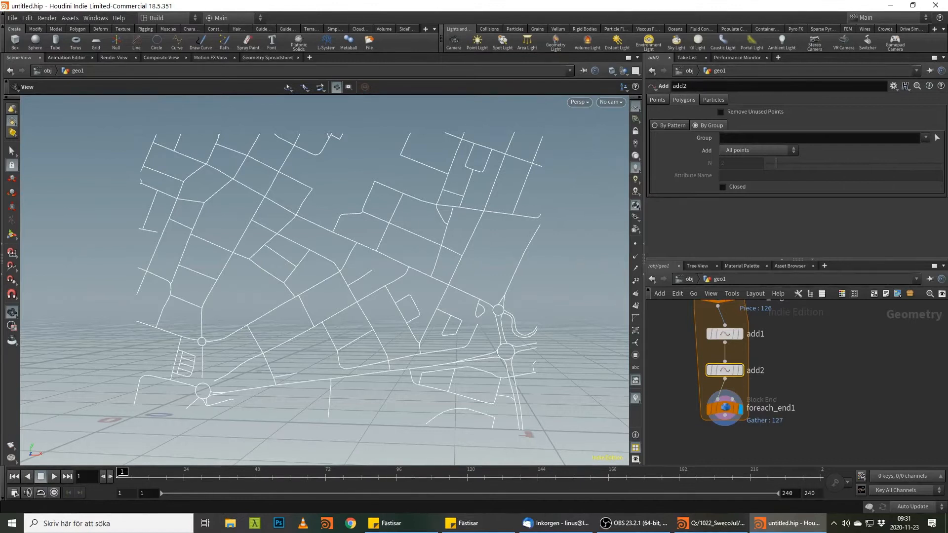
# Step: Add a Transform node below foreach_end1 and display its output
pyautogui.moveTo(779, 442); pyautogui.dragTo(786, 399, button='middle')
pyautogui.click(732, 372)
pyautogui.press('Tab')
pyautogui.press('Escape')
pyautogui.press('Tab')
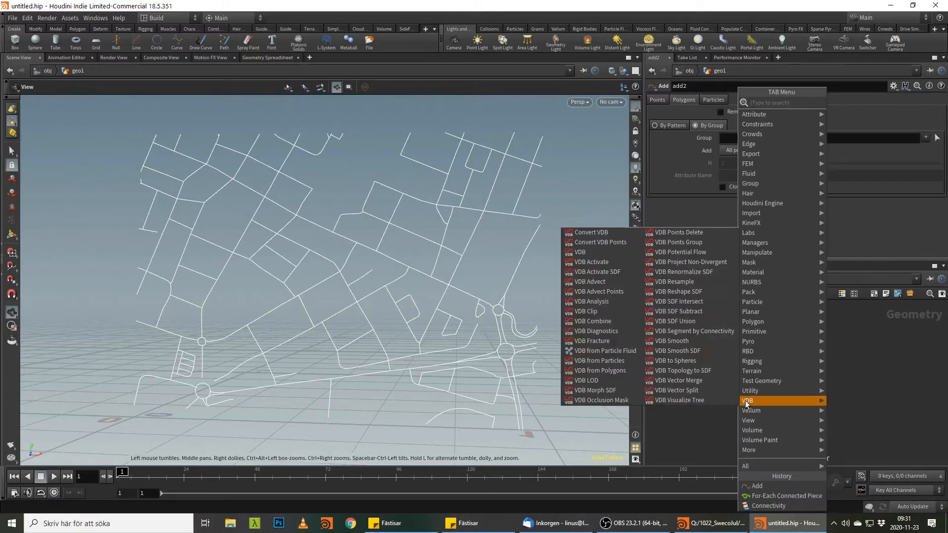
pyautogui.write('tran')
pyautogui.press('Return')
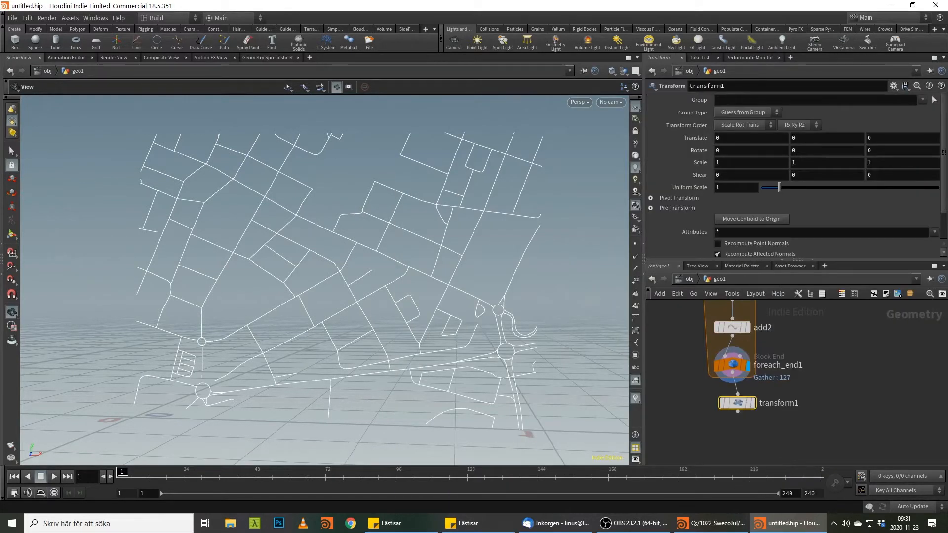
pyautogui.hotkey('alt', 'Tab')
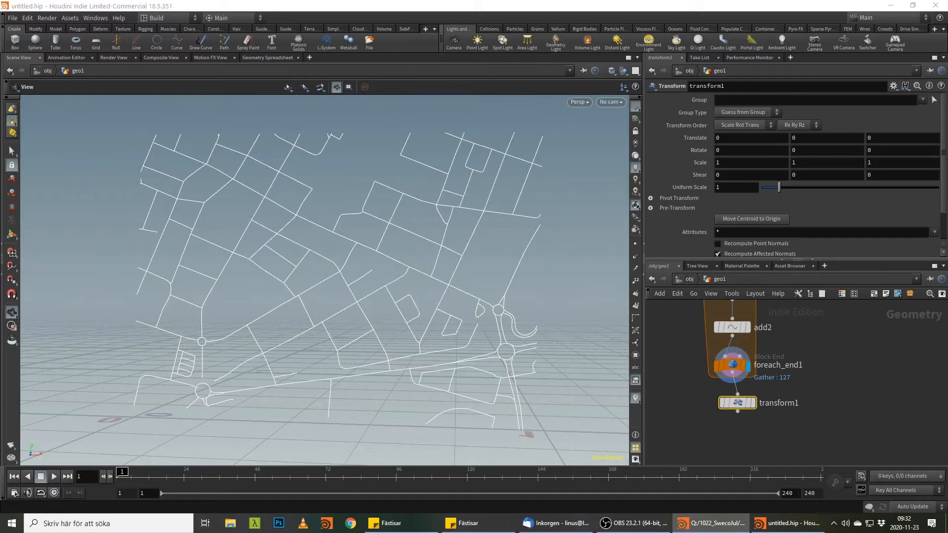
pyautogui.click(763, 405)
pyautogui.click(752, 402)
pyautogui.moveTo(738, 402); pyautogui.dragTo(737, 397)
# Step: Set transform1's X rotation to -90 to lay the road network flat on the ground plane
pyautogui.click(740, 150)
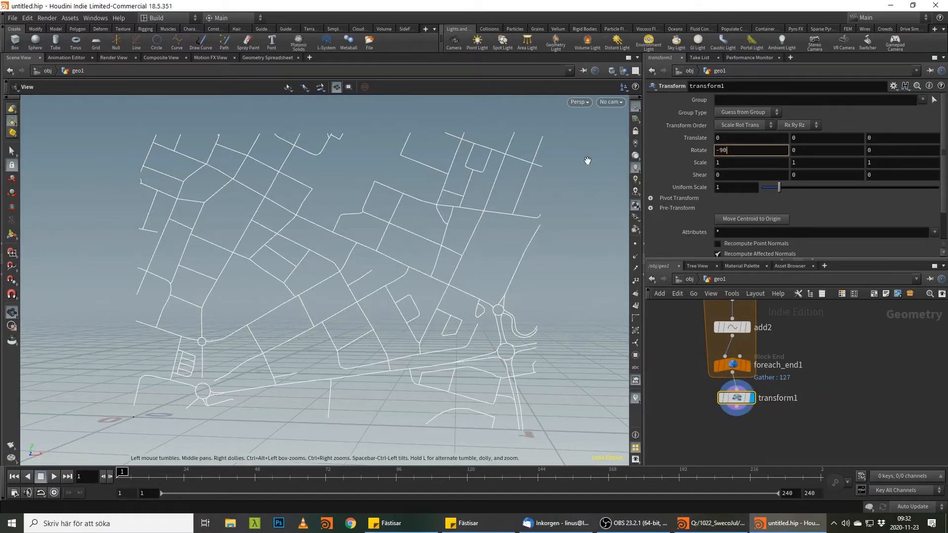
pyautogui.press('Return')
pyautogui.scroll(5, 329, 269)
pyautogui.scroll(3, 329, 266)
pyautogui.moveTo(816, 434); pyautogui.dragTo(816, 397, button='middle')
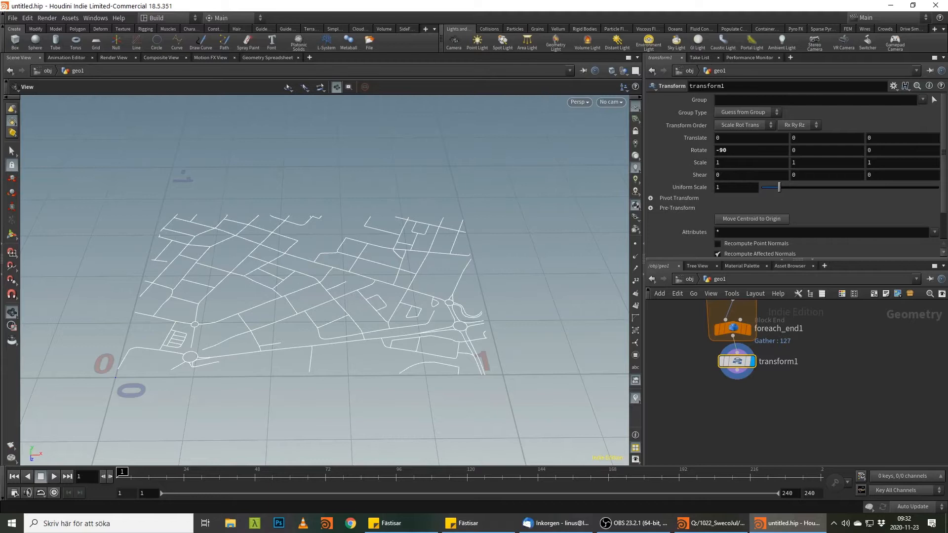
# Step: Check transform1's geometry size and set its uniform scale to 1000
pyautogui.hotkey('alt', 'Tab')
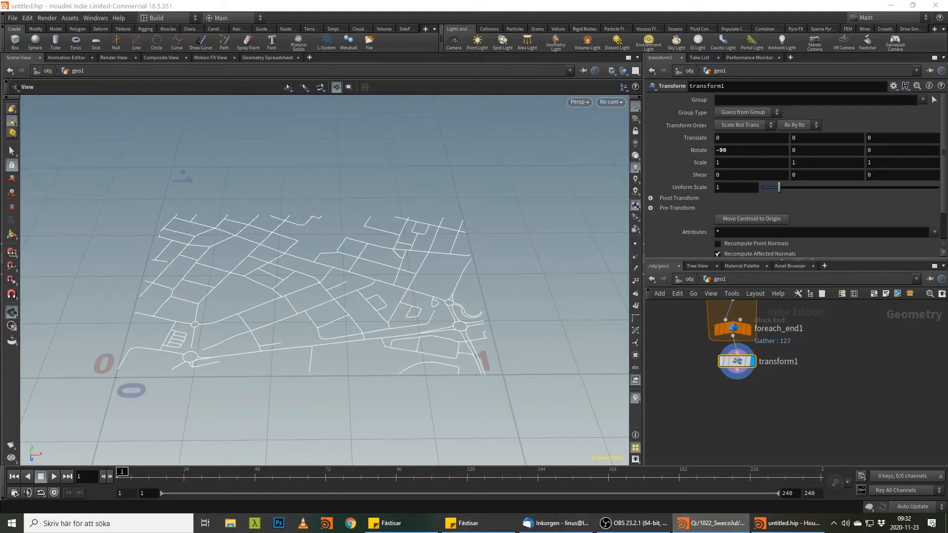
pyautogui.middleClick(737, 364)
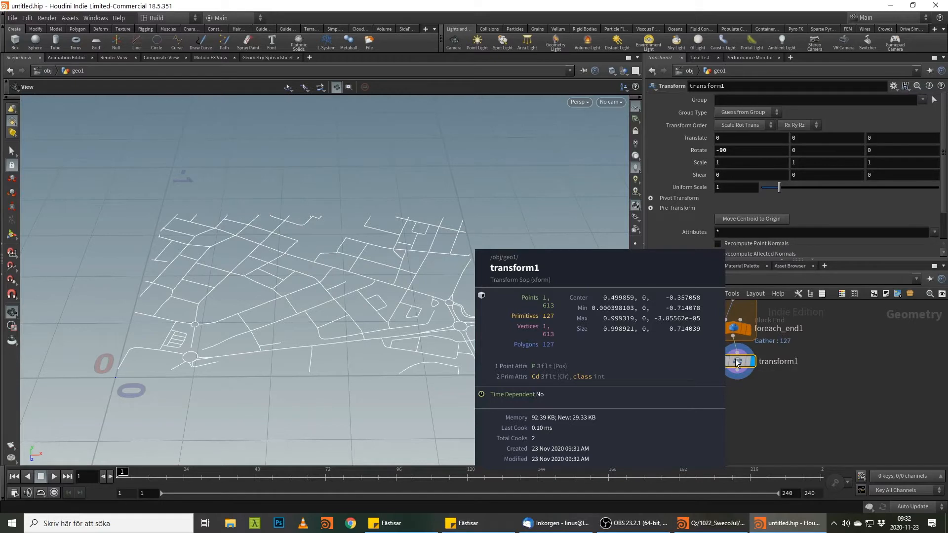
pyautogui.click(724, 187)
pyautogui.write('000')
pyautogui.press('Return')
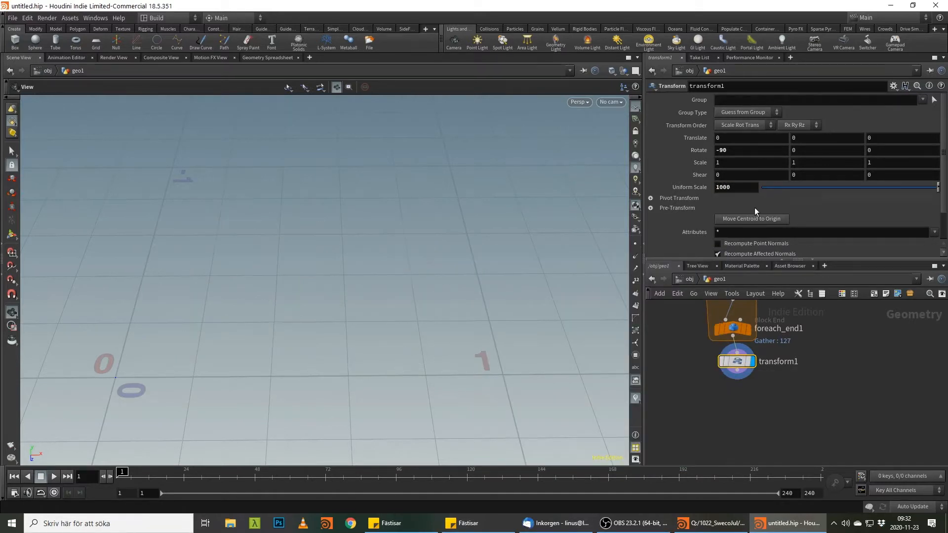
# Step: Set transform1's uniform scale to 1200, frame the whole road network and check its size
pyautogui.hotkey('alt', 'Tab')
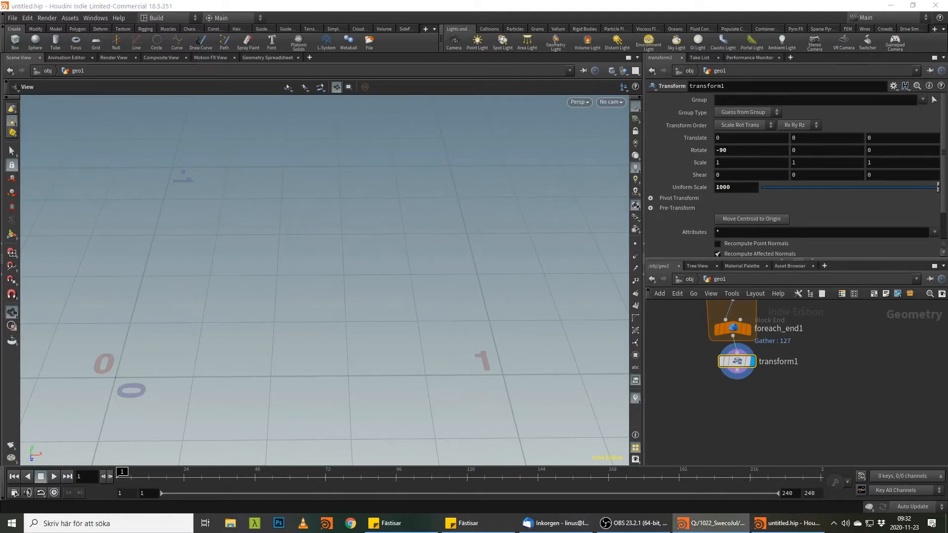
pyautogui.middleClick(739, 362)
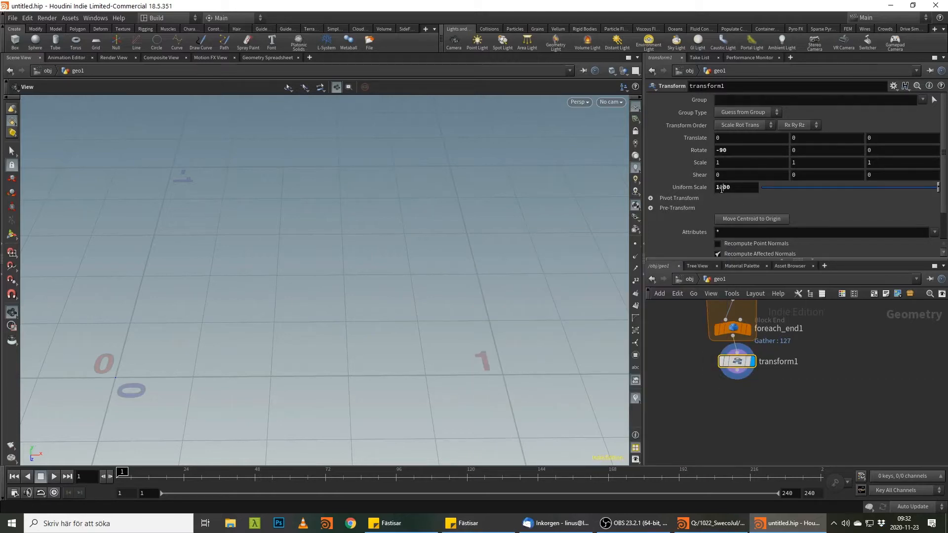
pyautogui.write('2')
pyautogui.press('Return')
pyautogui.hotkey('space', 'g')
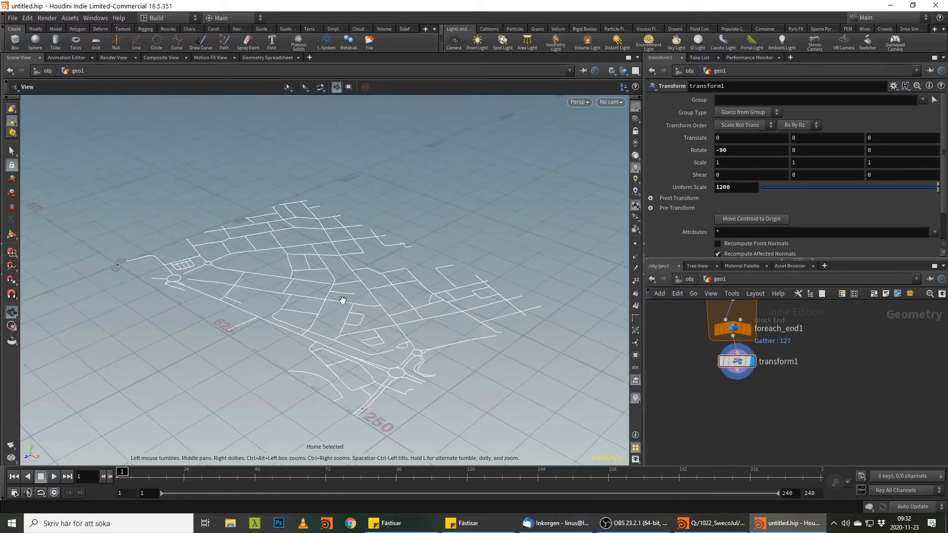
pyautogui.middleClick(744, 364)
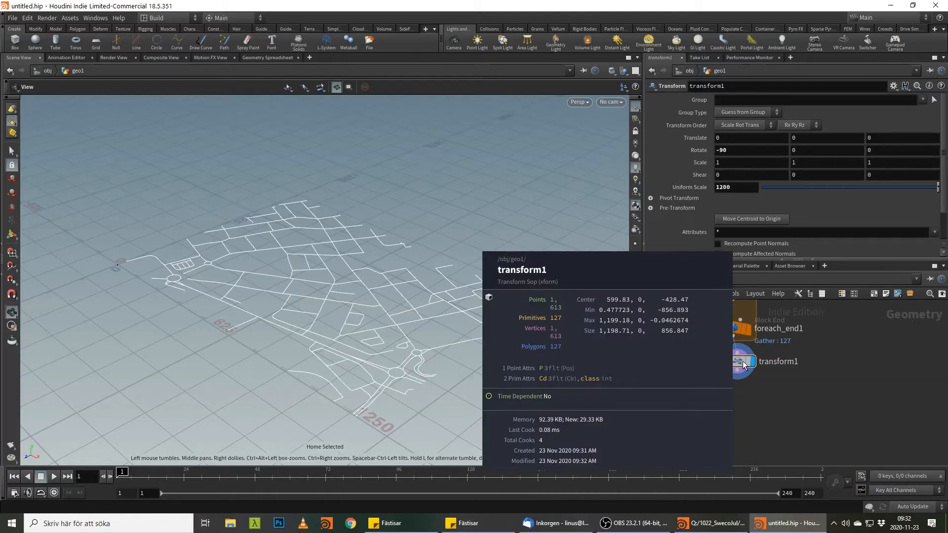
pyautogui.moveTo(259, 326); pyautogui.dragTo(451, 284)
# Step: Insert a Resample node between foreach_end1 and transform1
pyautogui.moveTo(746, 359); pyautogui.dragTo(747, 383)
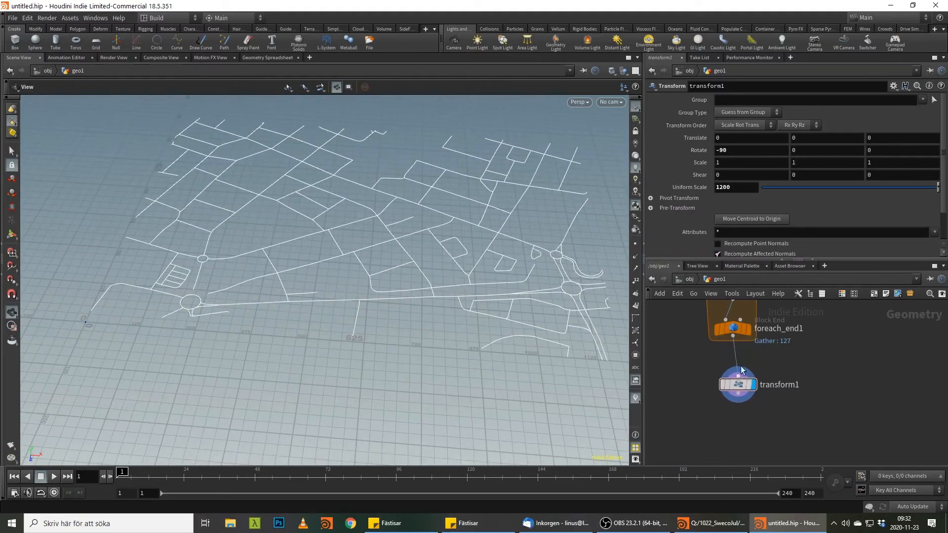
pyautogui.press('Tab')
pyautogui.write('res')
pyautogui.press('Return')
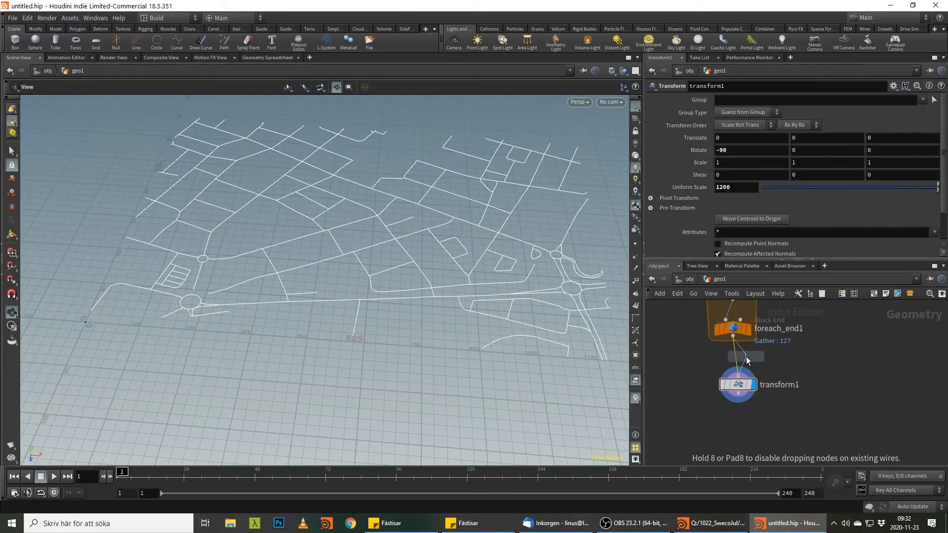
pyautogui.click(747, 359)
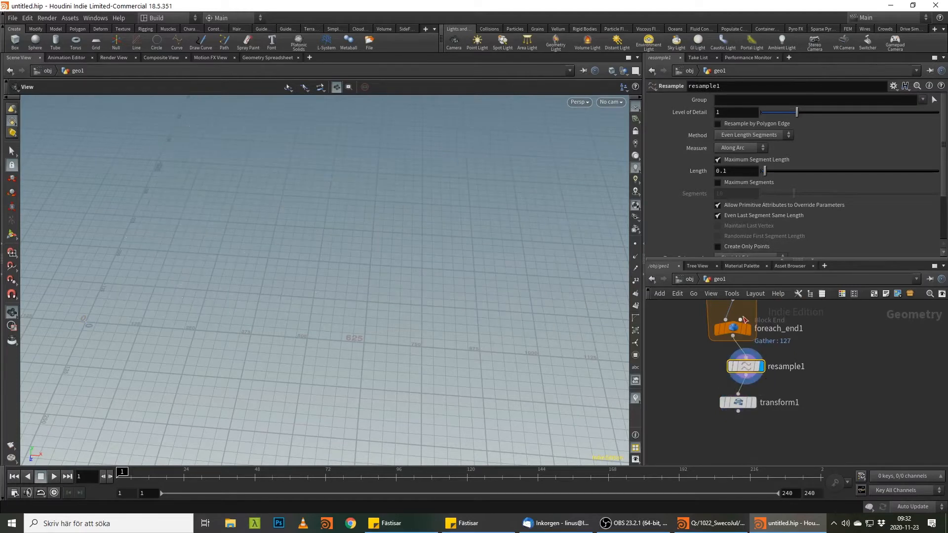
# Step: Display foreach_end1's output and show the points of the road lines in the viewport
pyautogui.click(748, 332)
pyautogui.press('g')
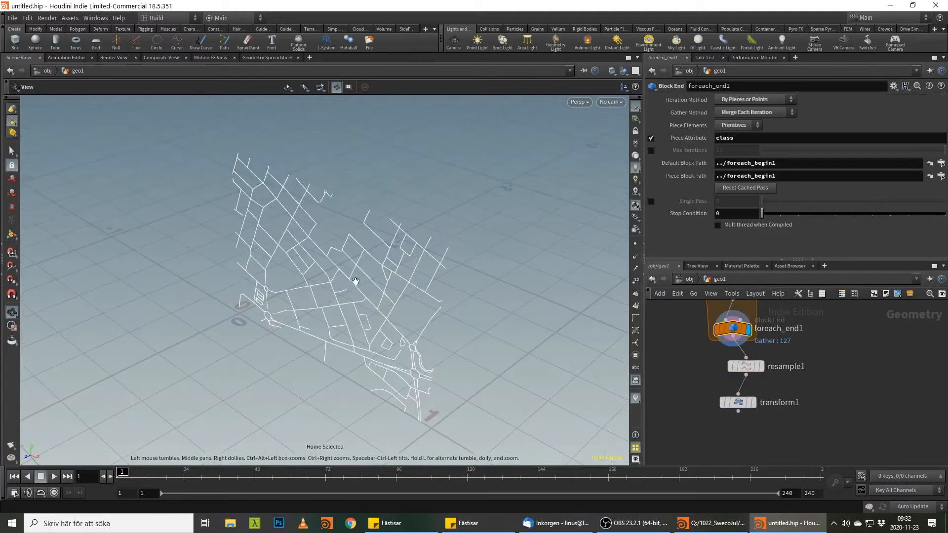
pyautogui.click(635, 244)
pyautogui.moveTo(375, 256); pyautogui.dragTo(440, 230)
pyautogui.press('g')
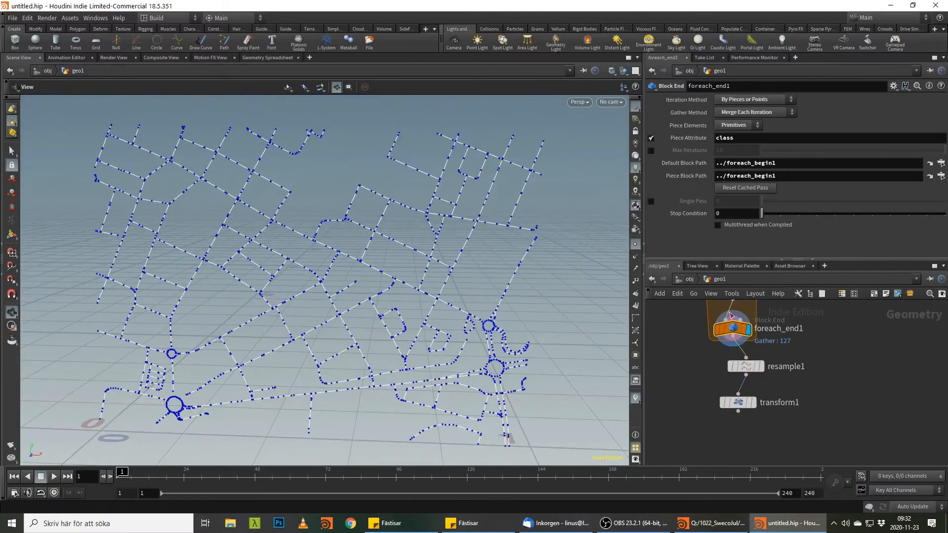
# Step: Display resample1's output and set its maximum segment length to 0.01
pyautogui.click(760, 366)
pyautogui.click(745, 367)
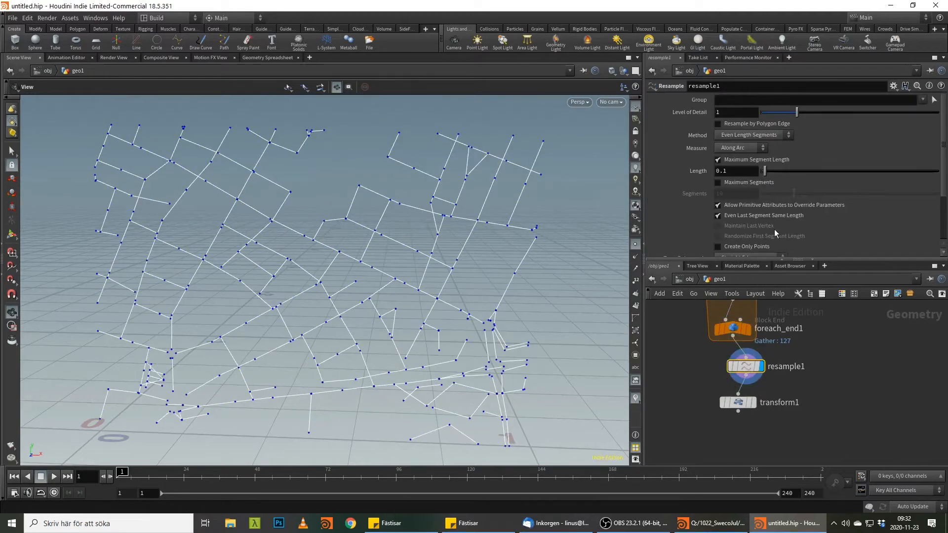
pyautogui.click(720, 171)
pyautogui.press('Return')
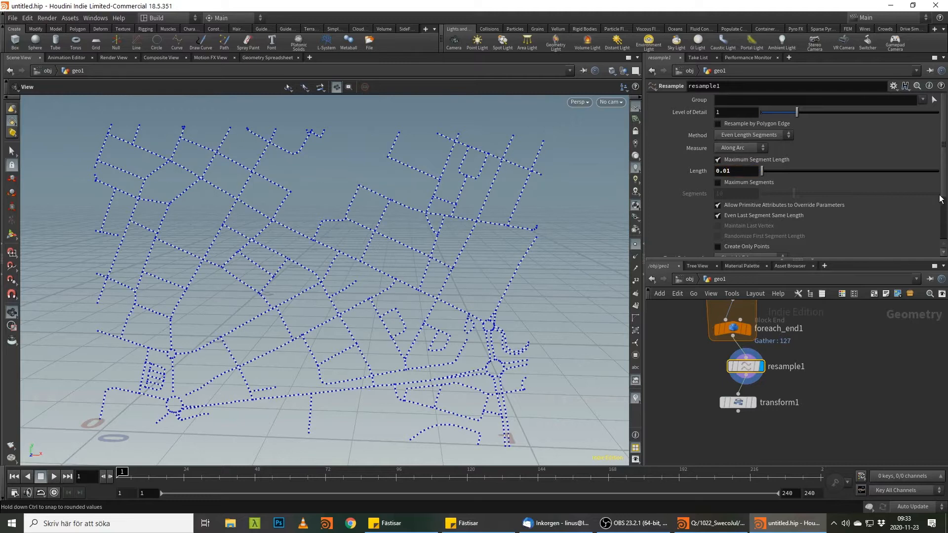
# Step: Set resample1's maximum segment length to 0.005
pyautogui.hotkey('alt', 'Tab')
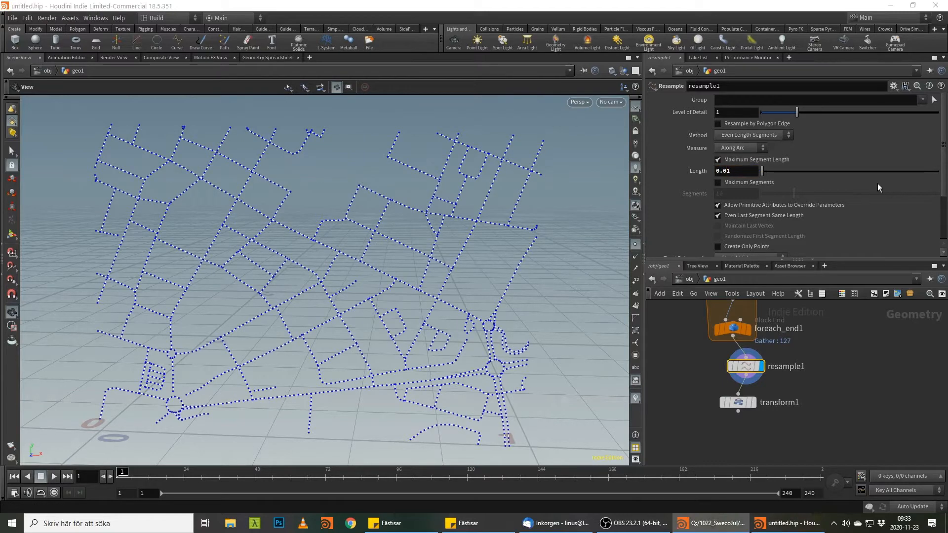
pyautogui.click(727, 172)
pyautogui.write('0')
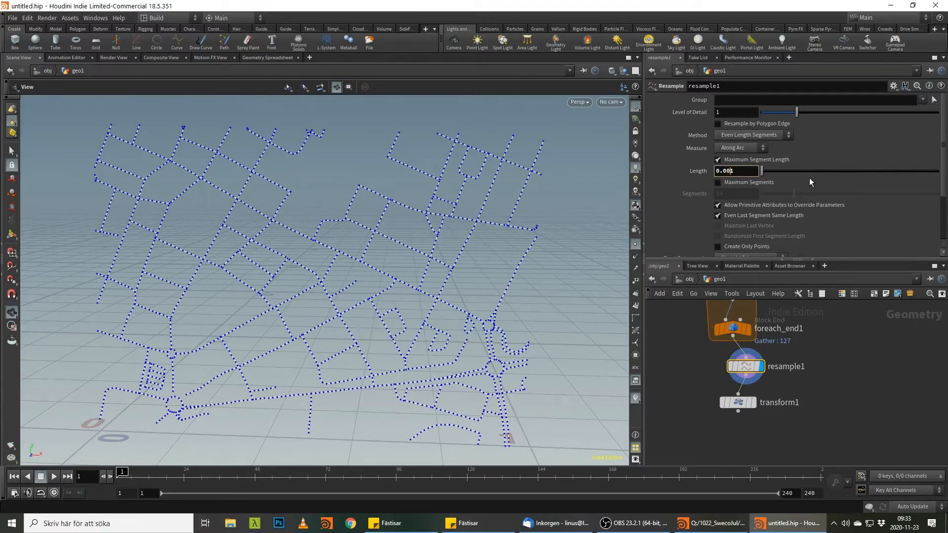
pyautogui.press('Delete')
pyautogui.write('5')
pyautogui.press('Return')
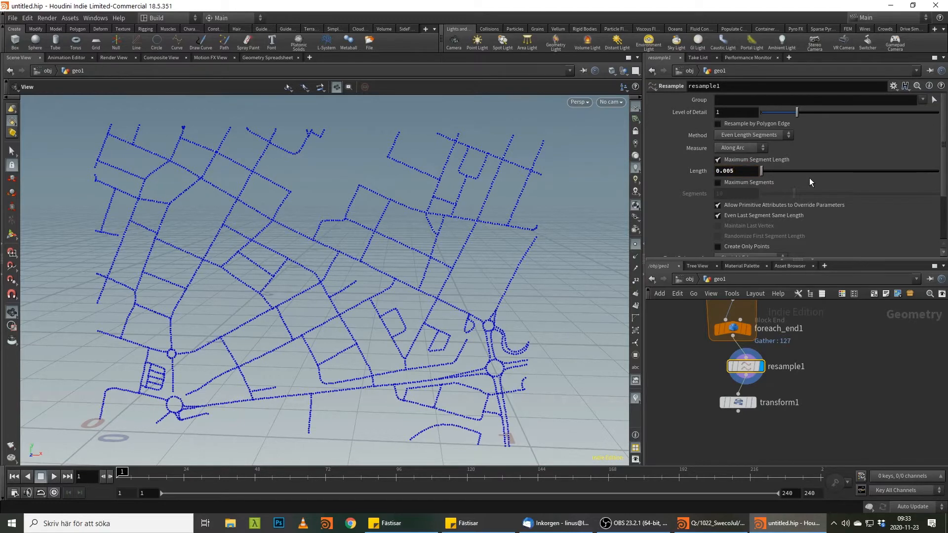
# Step: Display transform1's output and look over the resampled, scaled road network
pyautogui.click(752, 403)
pyautogui.click(738, 403)
pyautogui.hotkey('space', 'h')
pyautogui.moveTo(338, 330); pyautogui.dragTo(347, 311)
pyautogui.scroll(3, 347, 311)
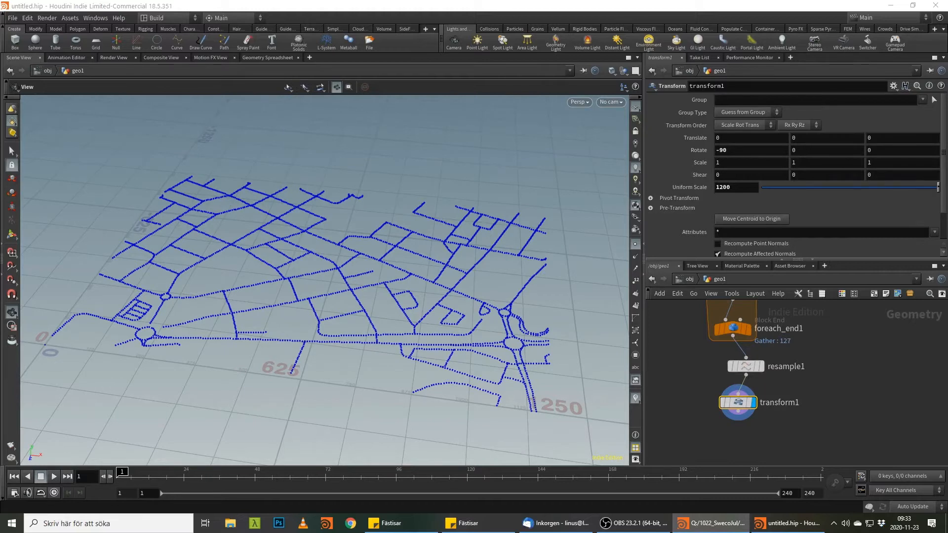
pyautogui.moveTo(357, 328); pyautogui.dragTo(430, 275)
pyautogui.scroll(1, 354, 316)
pyautogui.click(916, 391)
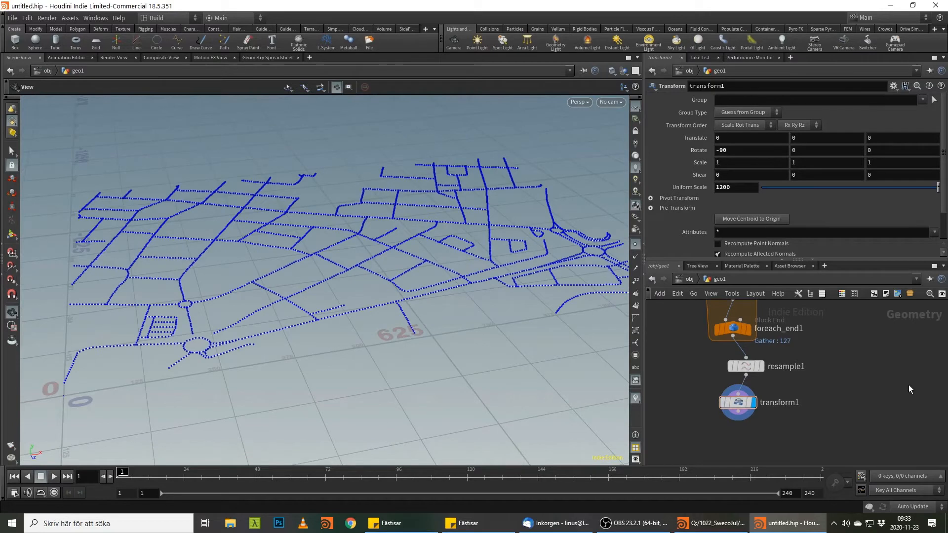
# Step: Line up resample1 and transform1 beneath foreach_end1 in the network
pyautogui.moveTo(744, 366); pyautogui.dragTo(735, 363)
pyautogui.moveTo(739, 406); pyautogui.dragTo(739, 402)
pyautogui.moveTo(737, 363); pyautogui.dragTo(732, 362)
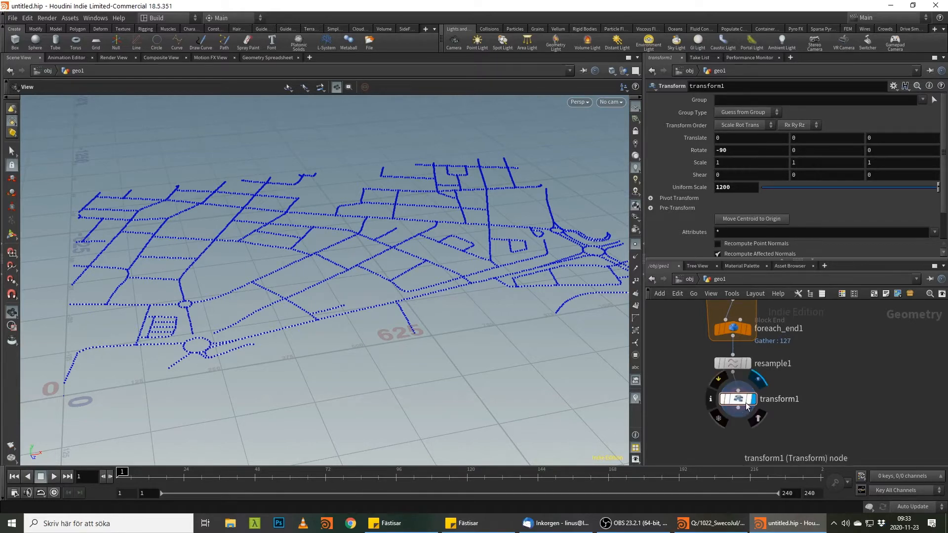
# Step: Add a PolyFrame node below transform1 and display its output
pyautogui.click(737, 419)
pyautogui.press('Tab')
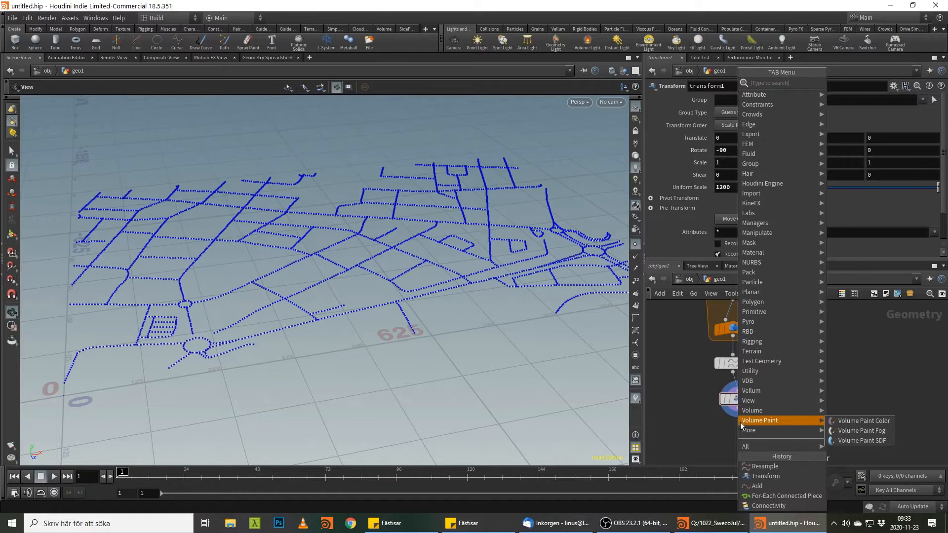
pyautogui.write('polyf')
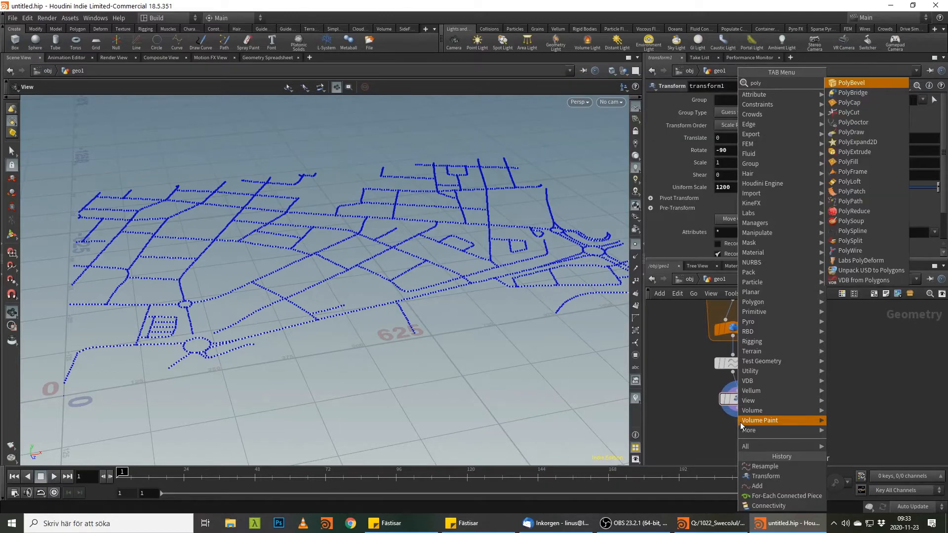
pyautogui.press('Down')
pyautogui.press('Return')
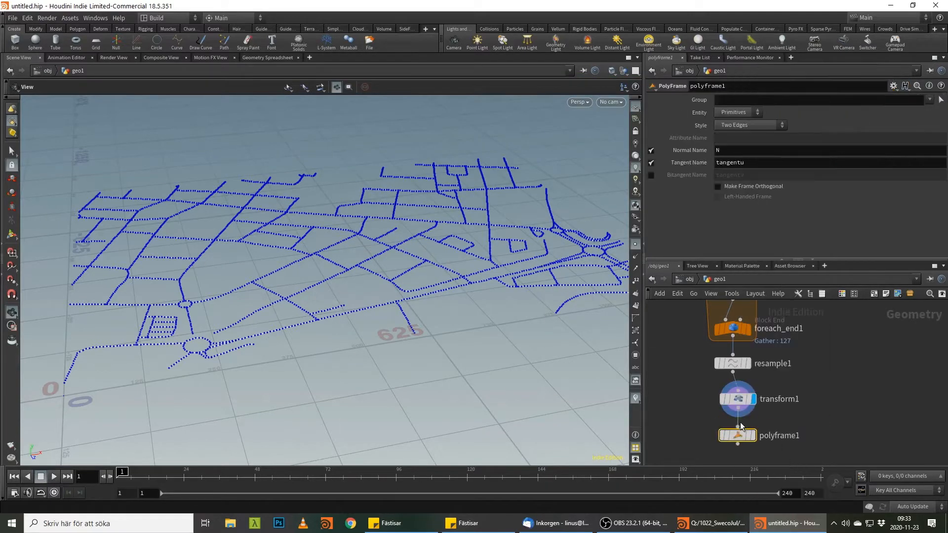
pyautogui.click(753, 437)
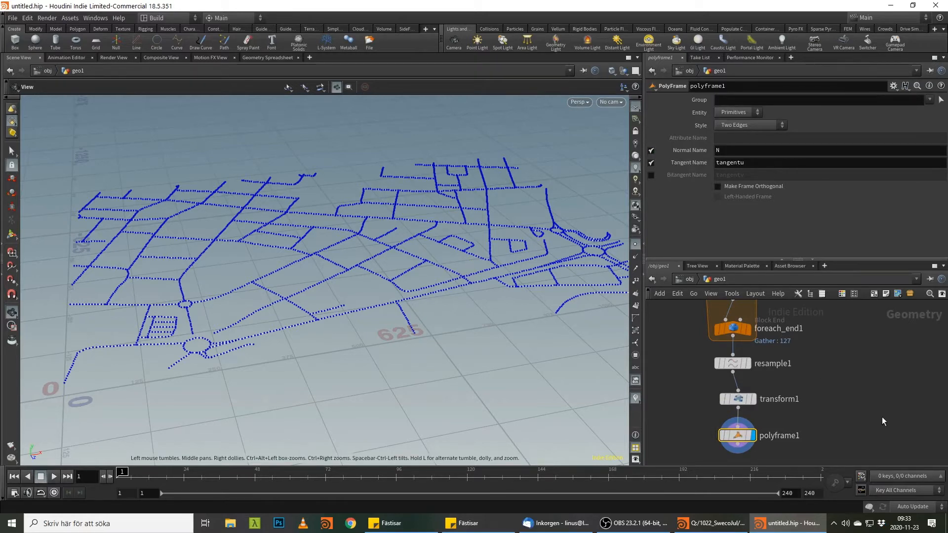
# Step: Set polyframe1's tangent name to N and disable its normal name output
pyautogui.scroll(5, 364, 268)
pyautogui.scroll(4, 399, 308)
pyautogui.click(650, 151)
pyautogui.click(651, 150)
pyautogui.moveTo(760, 162); pyautogui.dragTo(638, 169)
pyautogui.press('BackSpace')
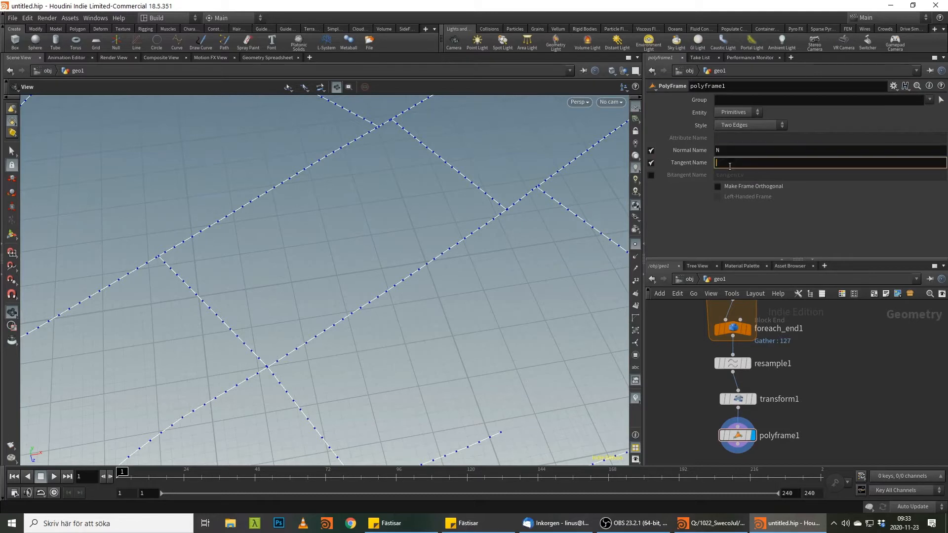
pyautogui.write('N')
pyautogui.press('Return')
pyautogui.click(650, 150)
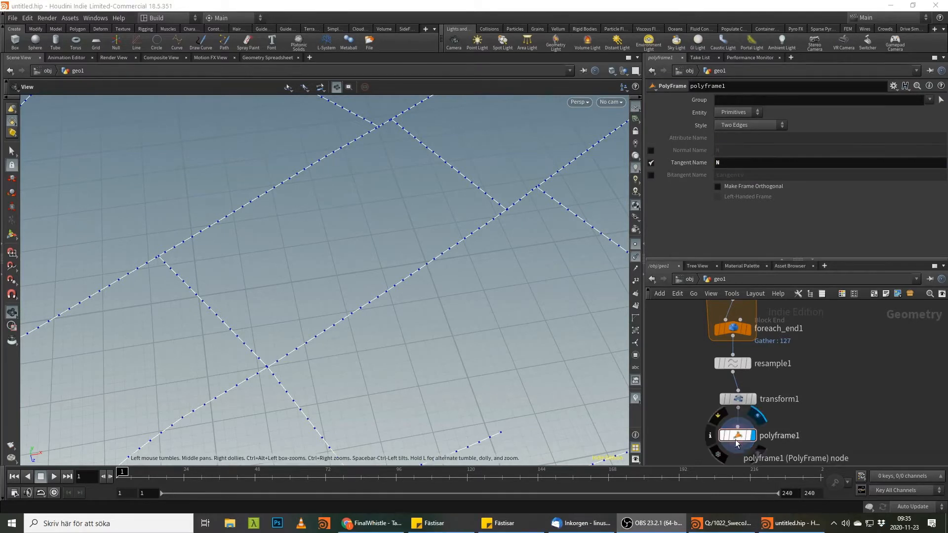
# Step: Lengthen the normals shown in the viewport through the display guide options and inspect their directions along the roads
pyautogui.press('d')
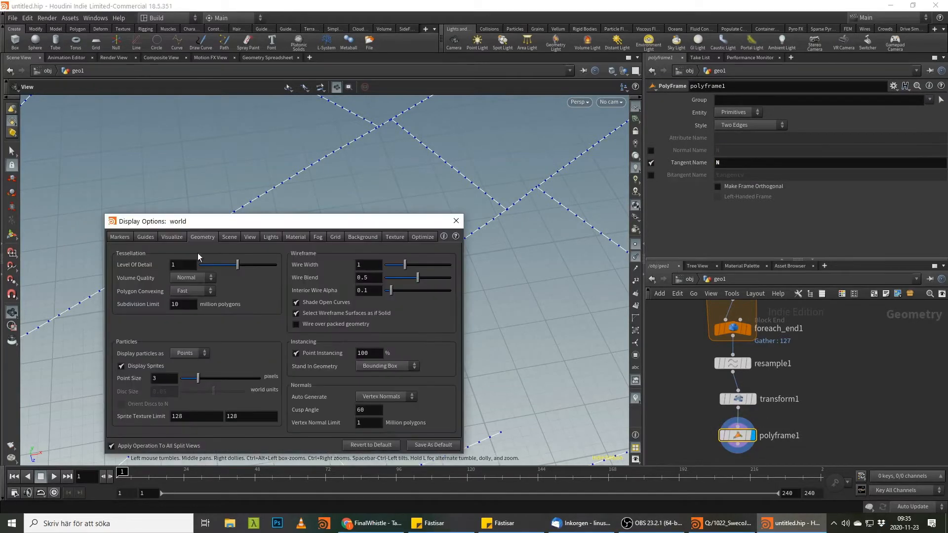
pyautogui.click(171, 237)
pyautogui.click(146, 237)
pyautogui.moveTo(353, 340); pyautogui.dragTo(432, 341)
pyautogui.click(457, 221)
pyautogui.moveTo(427, 229); pyautogui.dragTo(277, 319, button='middle')
pyautogui.moveTo(277, 319); pyautogui.dragTo(309, 338, button='right')
pyautogui.moveTo(309, 339); pyautogui.dragTo(341, 256, button='middle')
pyautogui.moveTo(260, 298); pyautogui.dragTo(375, 263, button='right')
pyautogui.moveTo(374, 262); pyautogui.dragTo(396, 327)
pyautogui.moveTo(396, 327); pyautogui.dragTo(435, 261, button='middle')
# Step: Try inserting a Fuse node between transform1 and polyframe1, and remove it again
pyautogui.moveTo(736, 435); pyautogui.dragTo(736, 450)
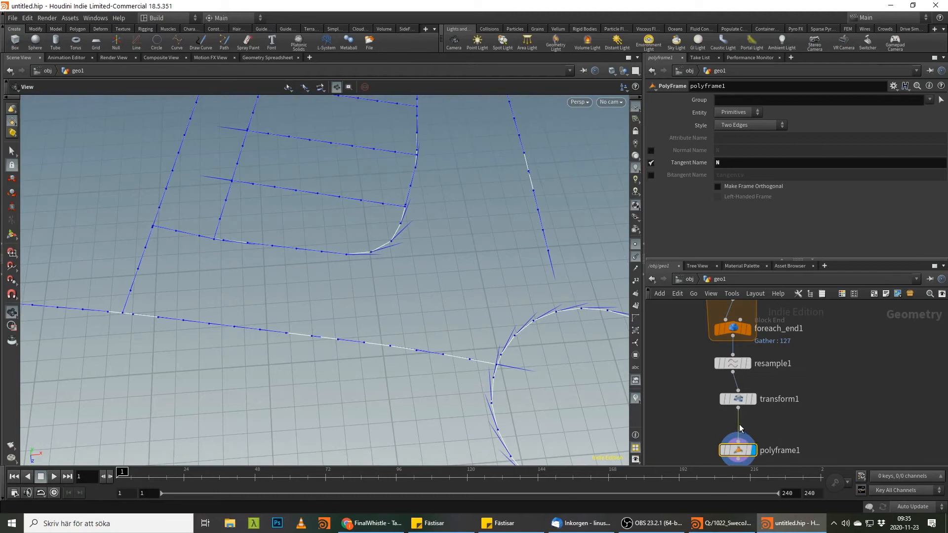
pyautogui.press('Tab')
pyautogui.write('fuse')
pyautogui.press('Return')
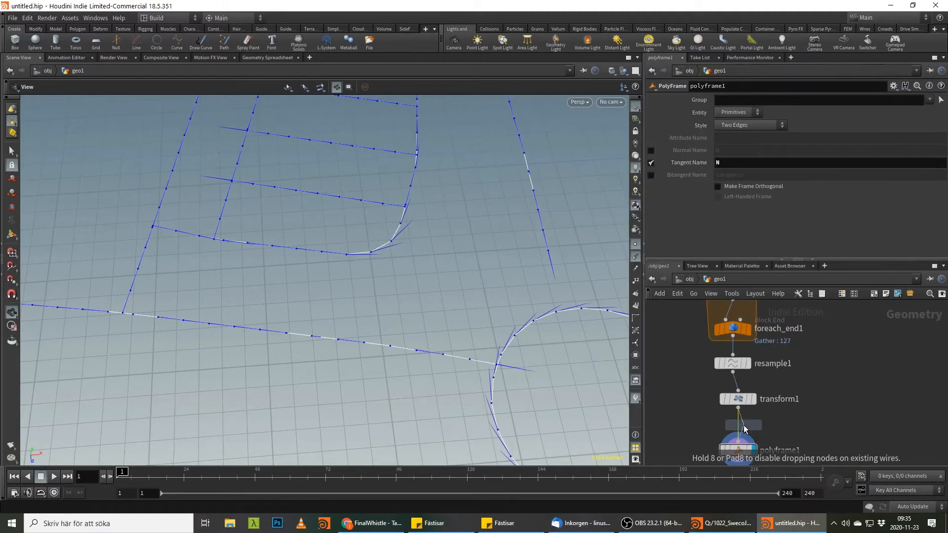
pyautogui.click(745, 428)
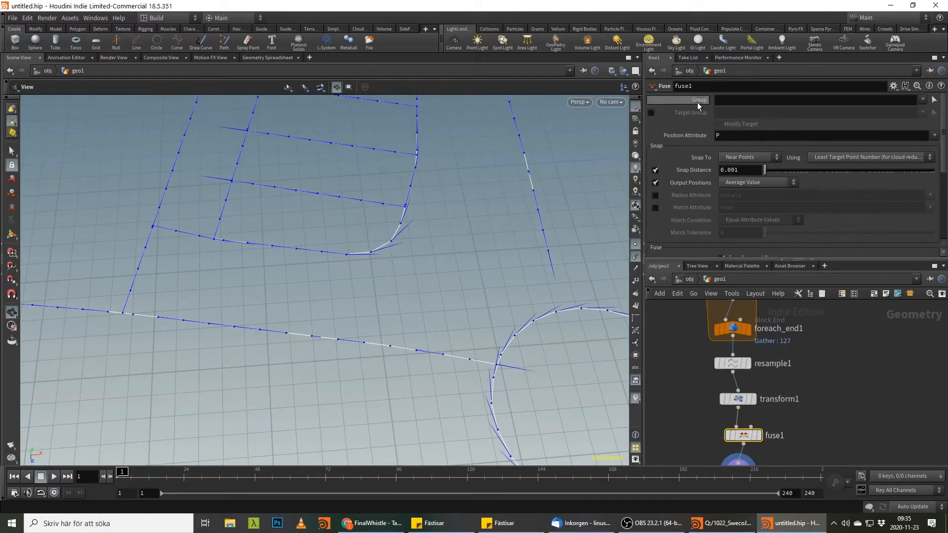
pyautogui.moveTo(764, 168)
pyautogui.mouseDown()
pyautogui.moveTo(897, 175)
pyautogui.moveTo(763, 173)
pyautogui.mouseUp()
pyautogui.moveTo(852, 412); pyautogui.dragTo(834, 377, button='middle')
pyautogui.press('Delete')
pyautogui.moveTo(721, 440); pyautogui.dragTo(721, 412)
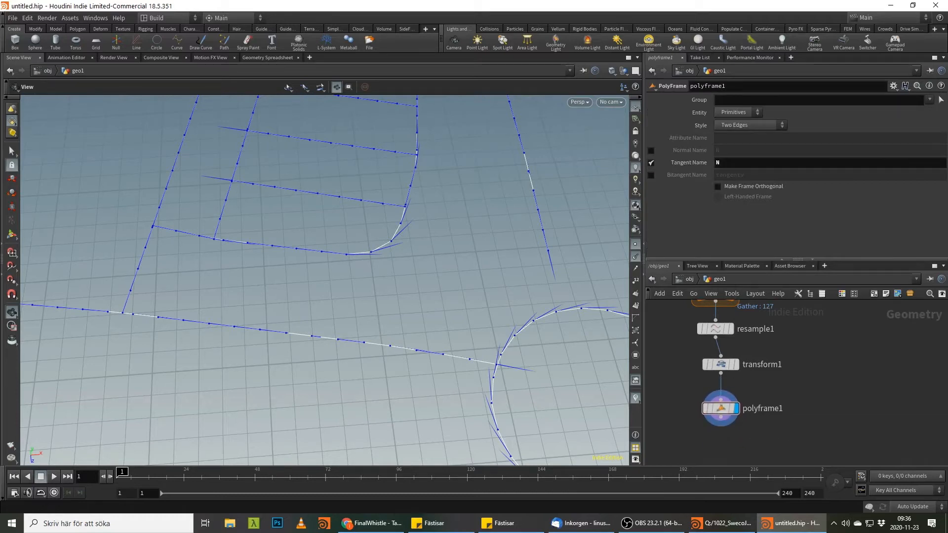
# Step: Examine the tangent normals along the road lines, at the junctions and around the roundabout
pyautogui.hotkey('alt', 'Tab')
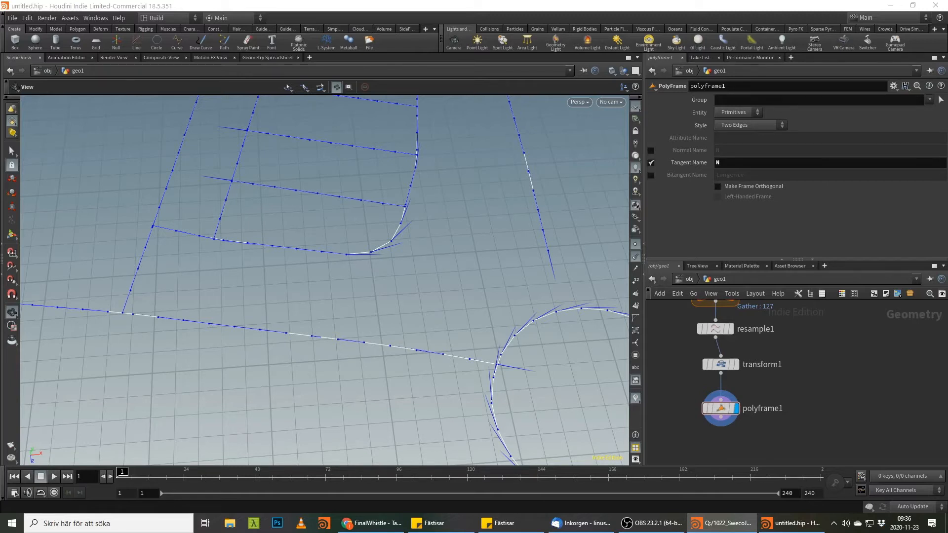
pyautogui.moveTo(804, 413); pyautogui.dragTo(828, 375, button='middle')
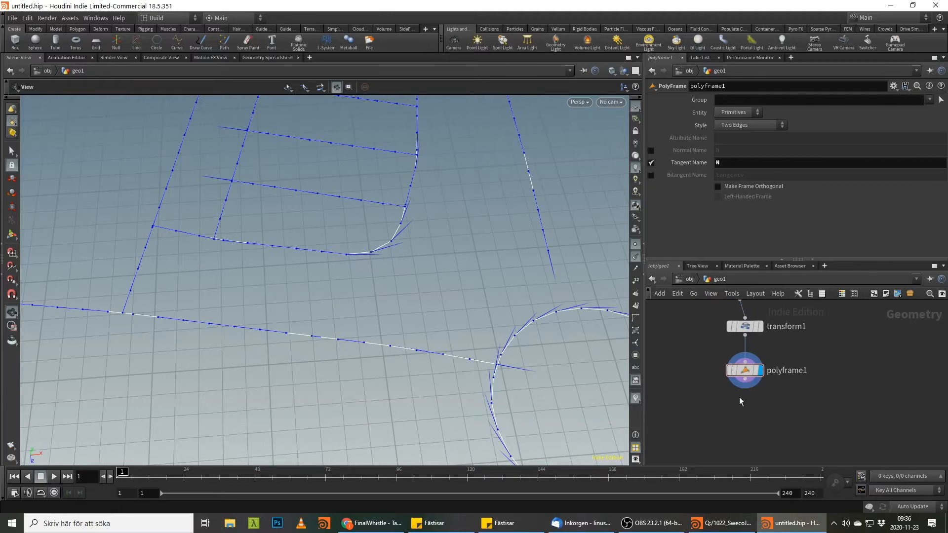
pyautogui.moveTo(749, 374)
pyautogui.moveTo(523, 304); pyautogui.dragTo(281, 318)
pyautogui.moveTo(281, 317); pyautogui.dragTo(316, 283, button='middle')
pyautogui.moveTo(453, 242); pyautogui.dragTo(440, 275, button='middle')
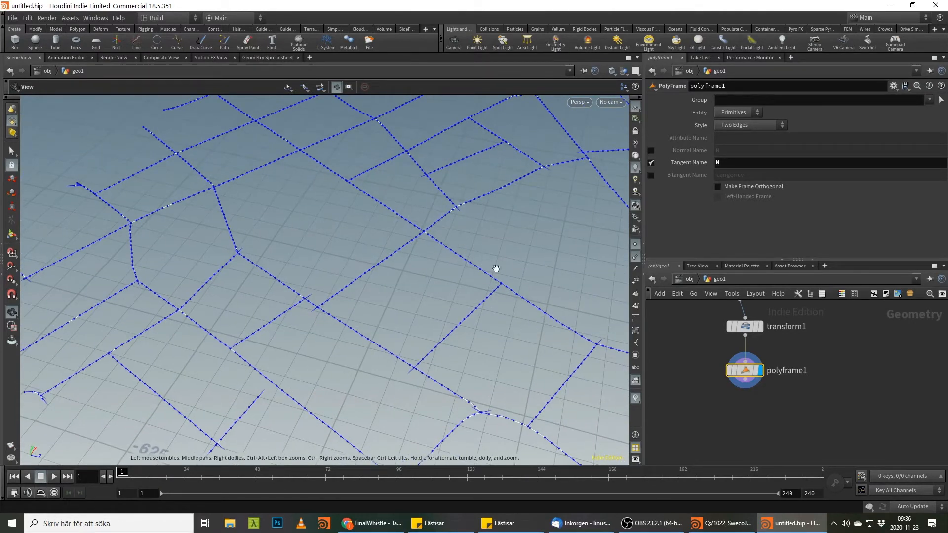
pyautogui.moveTo(558, 299); pyautogui.dragTo(306, 278, button='middle')
pyautogui.moveTo(306, 278); pyautogui.dragTo(454, 340, button='right')
pyautogui.moveTo(452, 434); pyautogui.dragTo(431, 349, button='middle')
pyautogui.moveTo(431, 349); pyautogui.dragTo(494, 375, button='right')
pyautogui.moveTo(493, 375); pyautogui.dragTo(437, 295, button='middle')
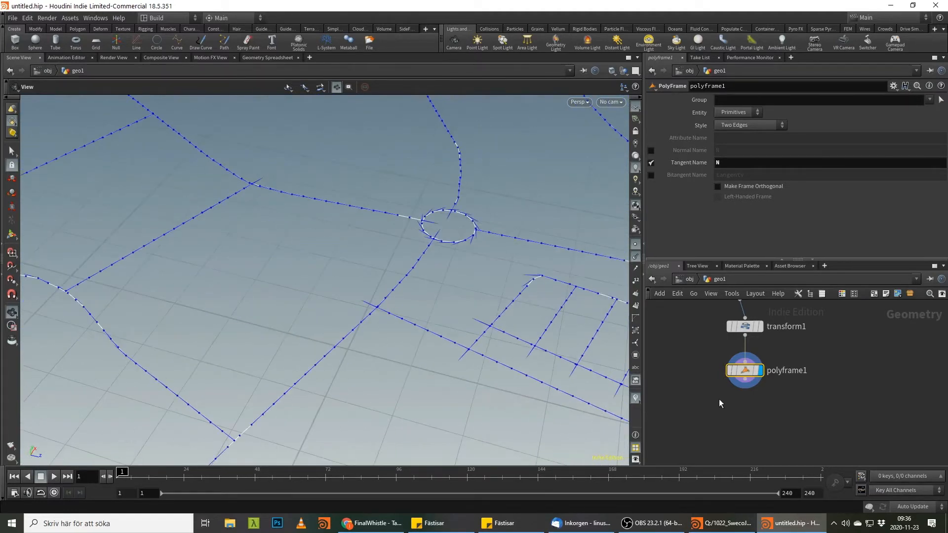
# Step: Add a Volume Rasterize Attributes node fed by polyframe1
pyautogui.click(745, 380)
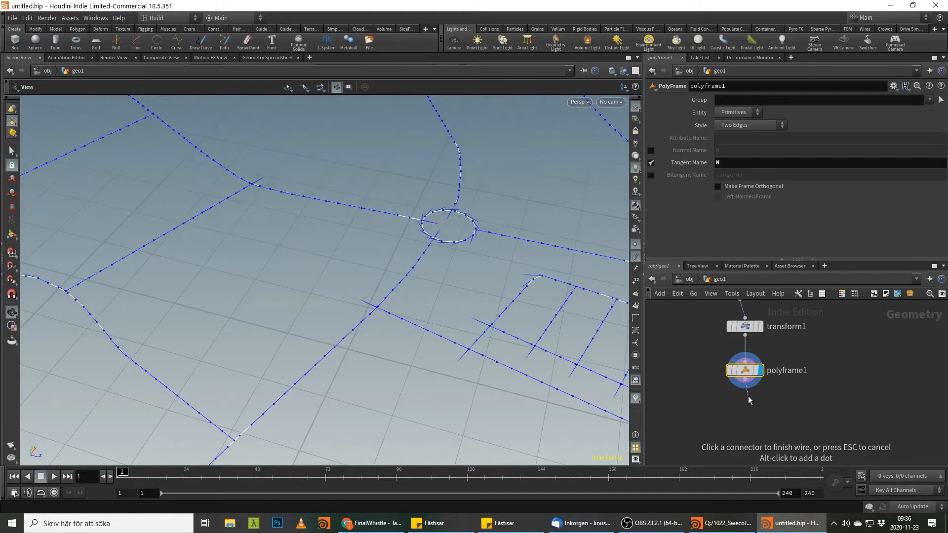
pyautogui.moveTo(527, 313); pyautogui.dragTo(364, 281, button='middle')
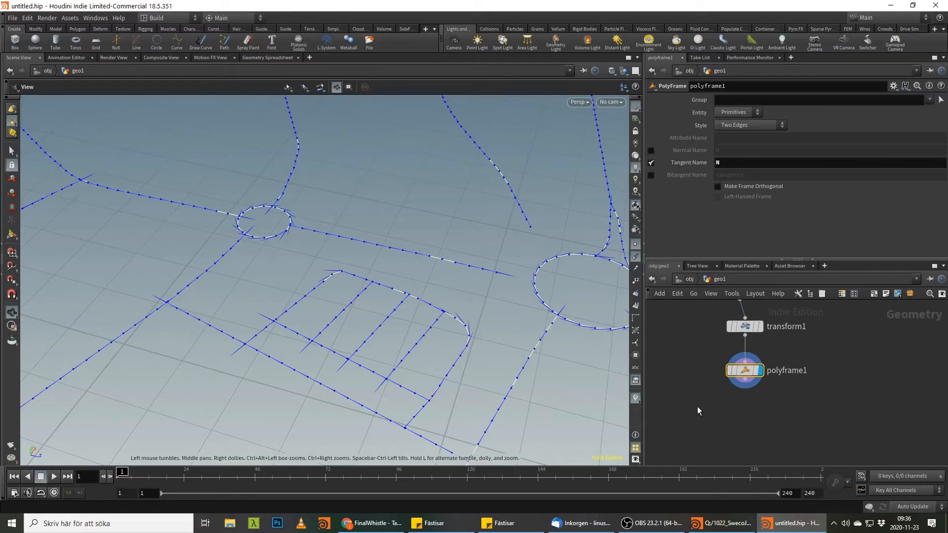
pyautogui.click(753, 389)
pyautogui.press('Tab')
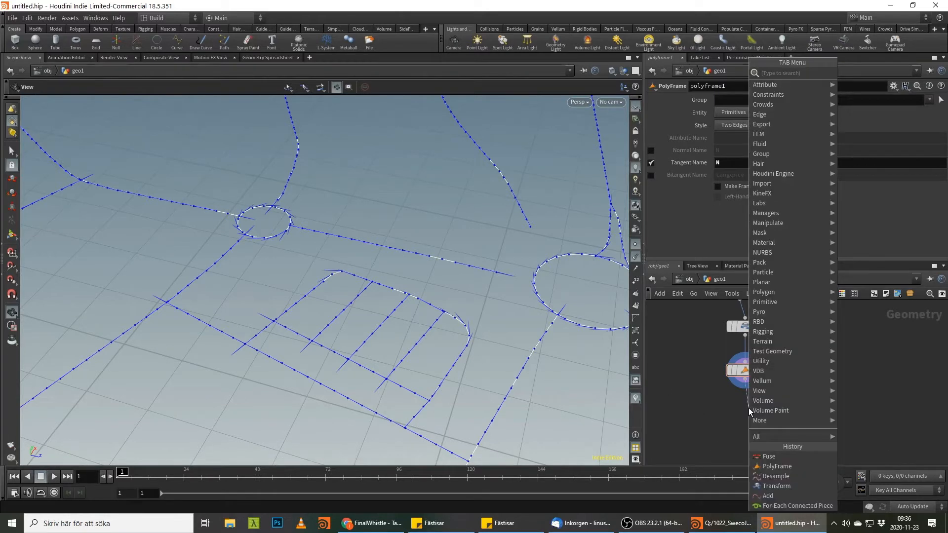
pyautogui.write('volu')
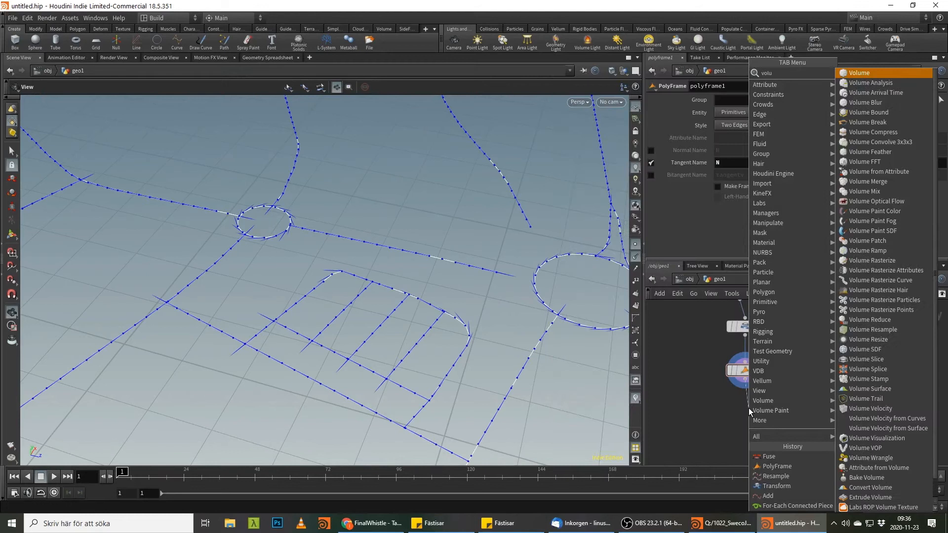
pyautogui.write(' ras')
pyautogui.press('Down')
pyautogui.press('Return')
pyautogui.click(748, 408)
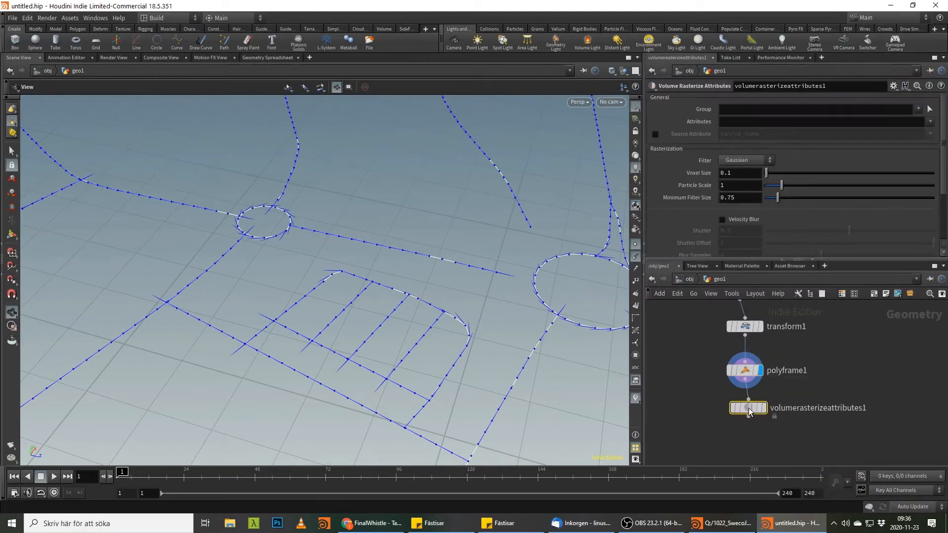
# Step: Set the attribute to rasterize to N, display volumerasterizeattributes1 and check its node info
pyautogui.write('N')
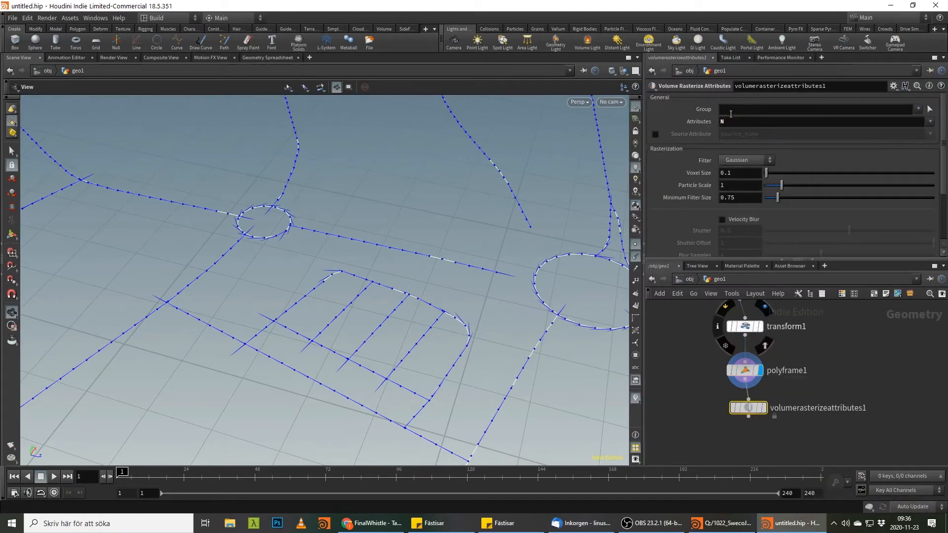
pyautogui.click(762, 408)
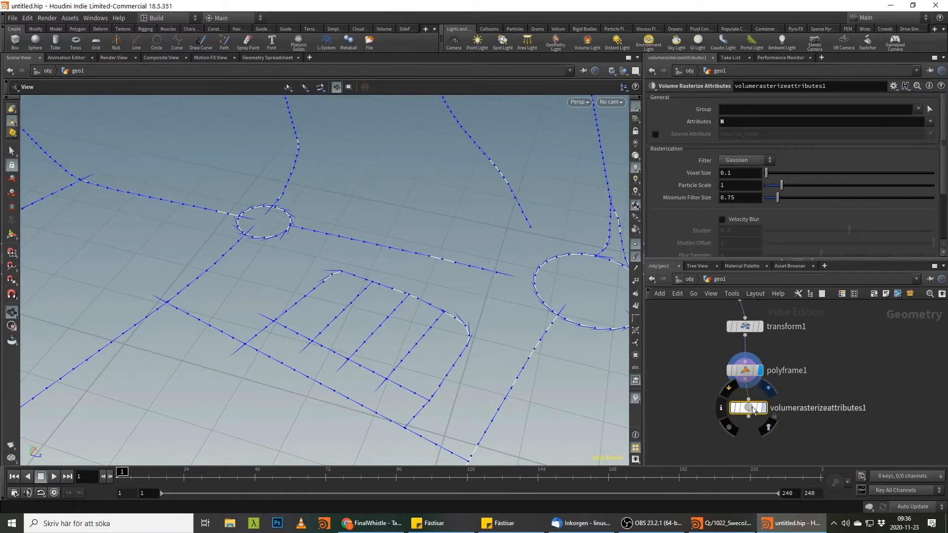
pyautogui.middleClick(749, 409)
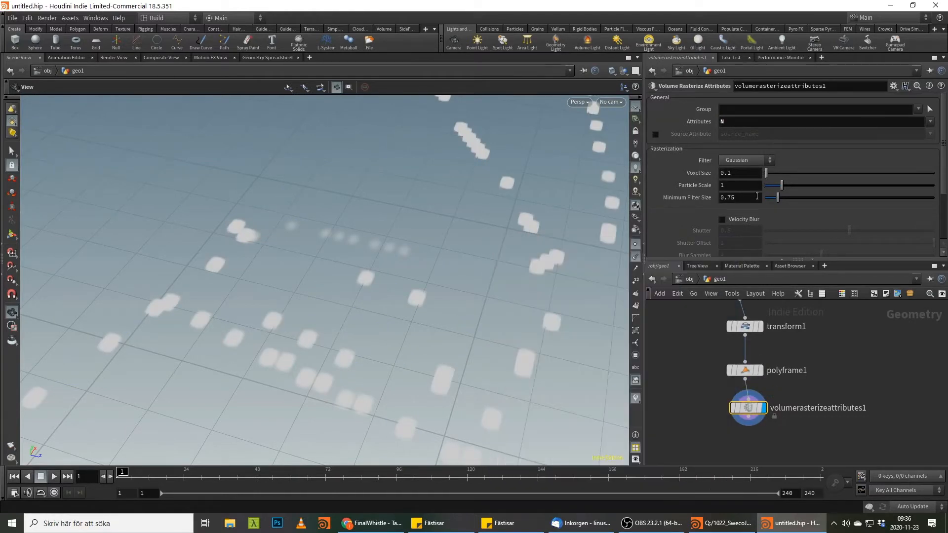
pyautogui.middleClick(751, 415)
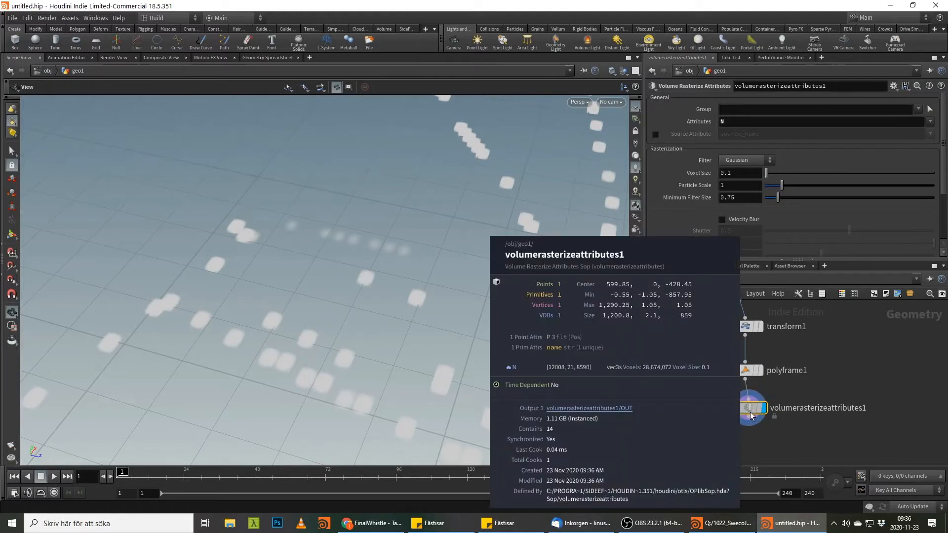
pyautogui.hotkey('alt', 'Tab')
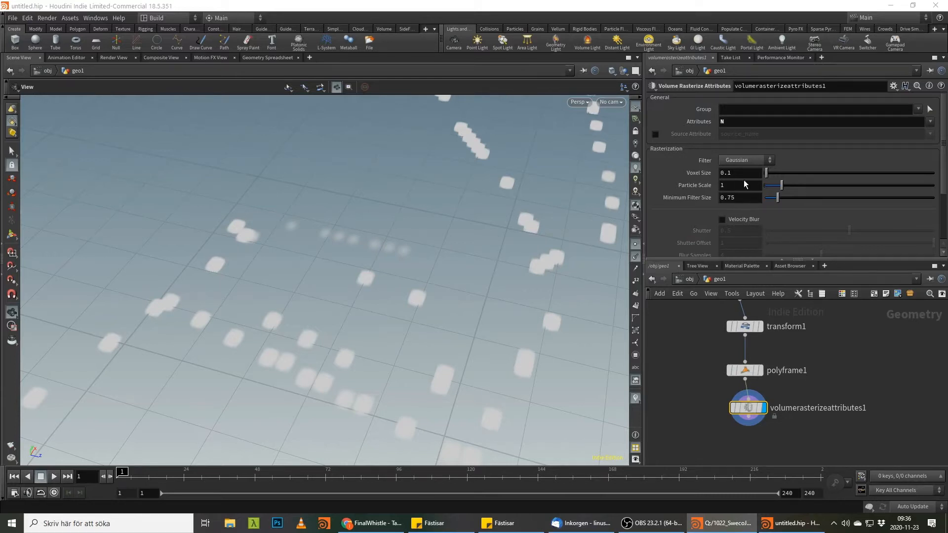
# Step: Set the voxel size to 1 and the particle scale to 6 on volumerasterizeattributes1
pyautogui.doubleClick(739, 172)
pyautogui.write('1')
pyautogui.press('Return')
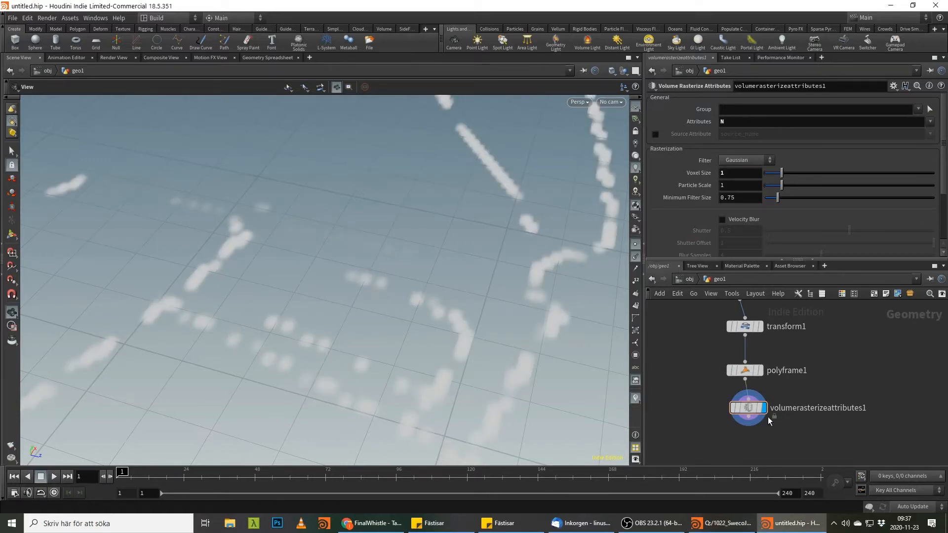
pyautogui.middleClick(753, 412)
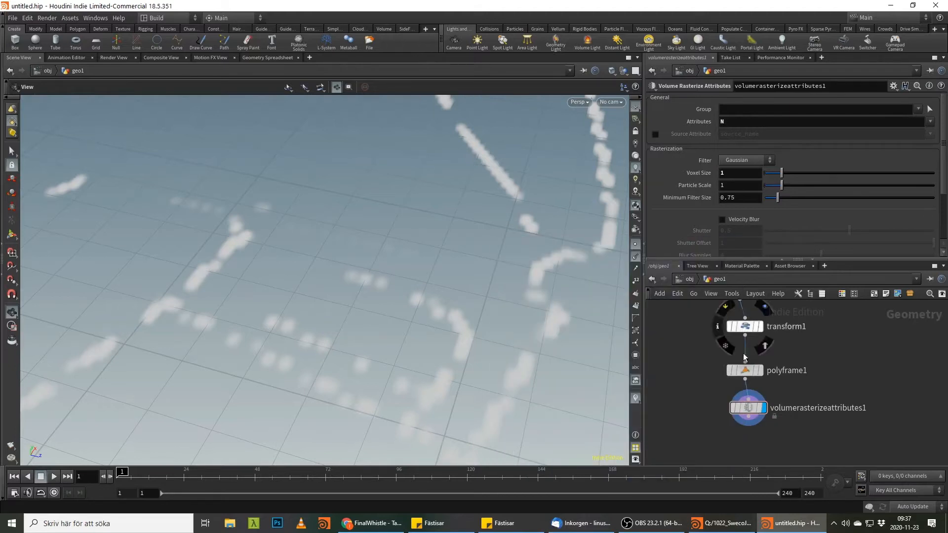
pyautogui.doubleClick(722, 185)
pyautogui.moveTo(707, 202)
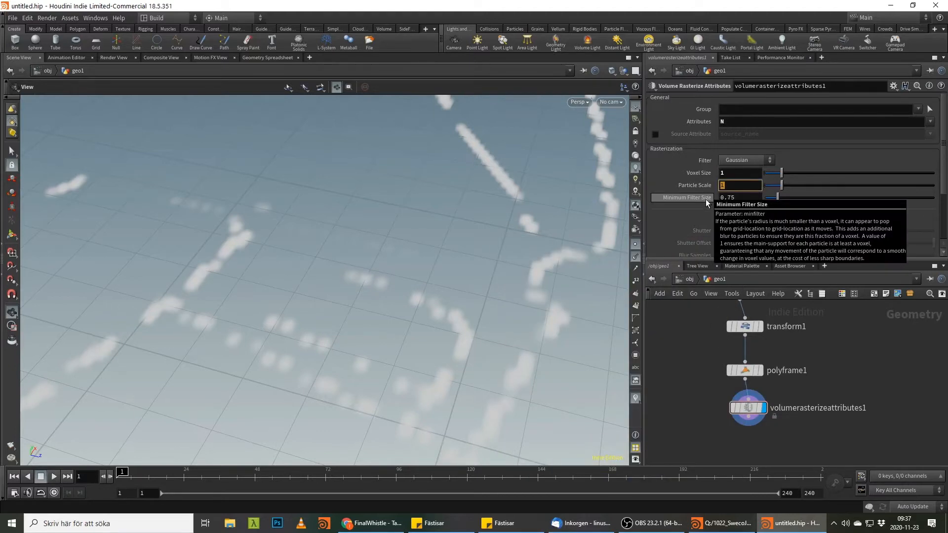
pyautogui.write('6')
pyautogui.press('Return')
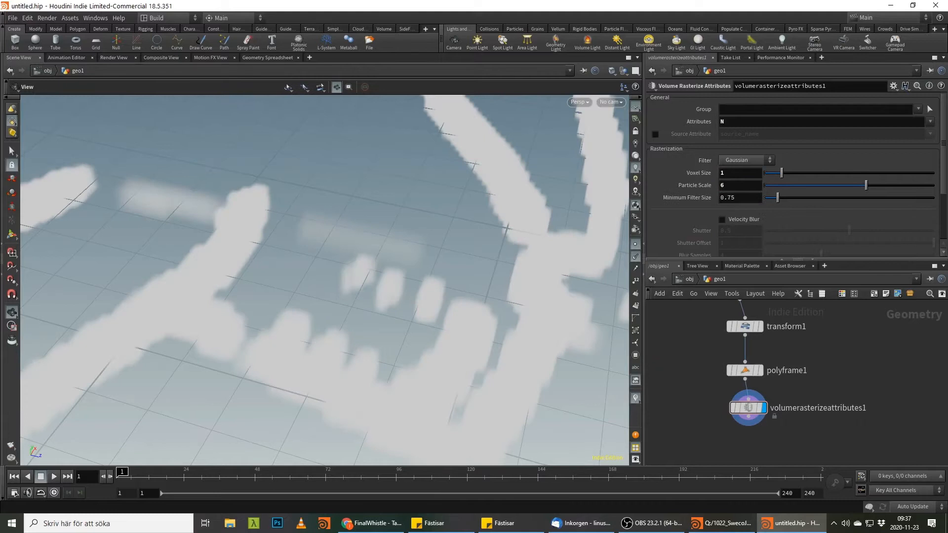
pyautogui.hotkey('alt', 'Tab')
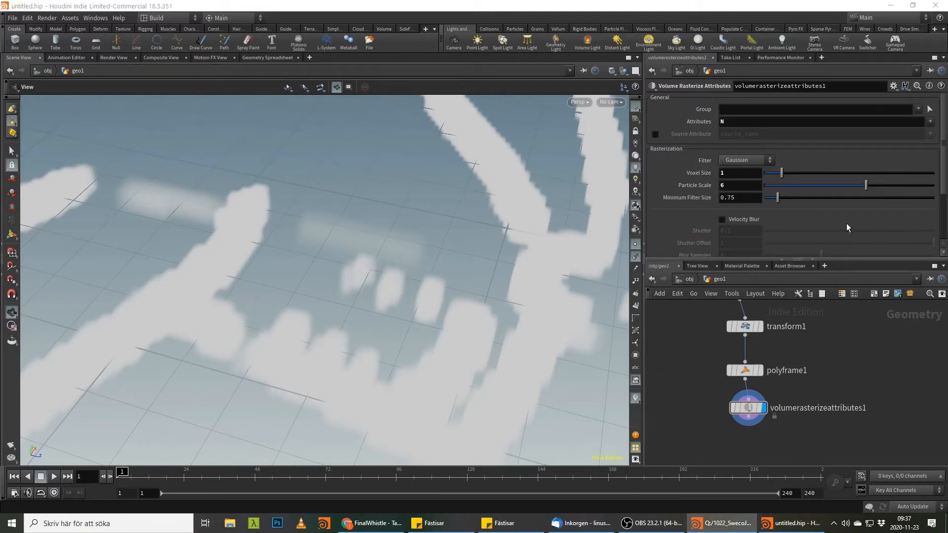
pyautogui.click(722, 220)
pyautogui.click(722, 220)
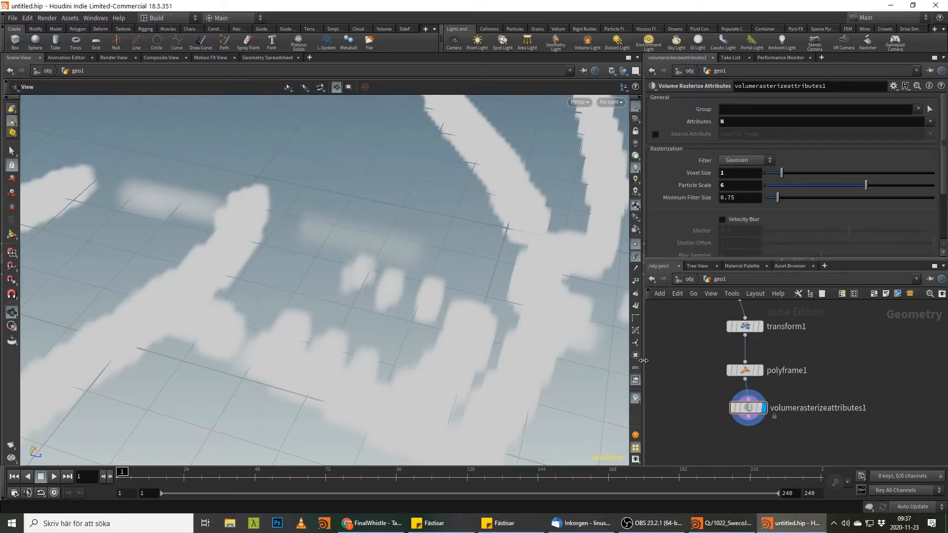
# Step: Examine the rasterized volume across the road network and the nodes feeding it
pyautogui.moveTo(495, 261); pyautogui.dragTo(517, 207, button='middle')
pyautogui.moveTo(517, 207); pyautogui.dragTo(326, 320, button='right')
pyautogui.moveTo(325, 319); pyautogui.dragTo(355, 305)
pyautogui.moveTo(823, 419); pyautogui.dragTo(861, 494, button='middle')
pyautogui.moveTo(838, 377); pyautogui.dragTo(847, 349, button='middle')
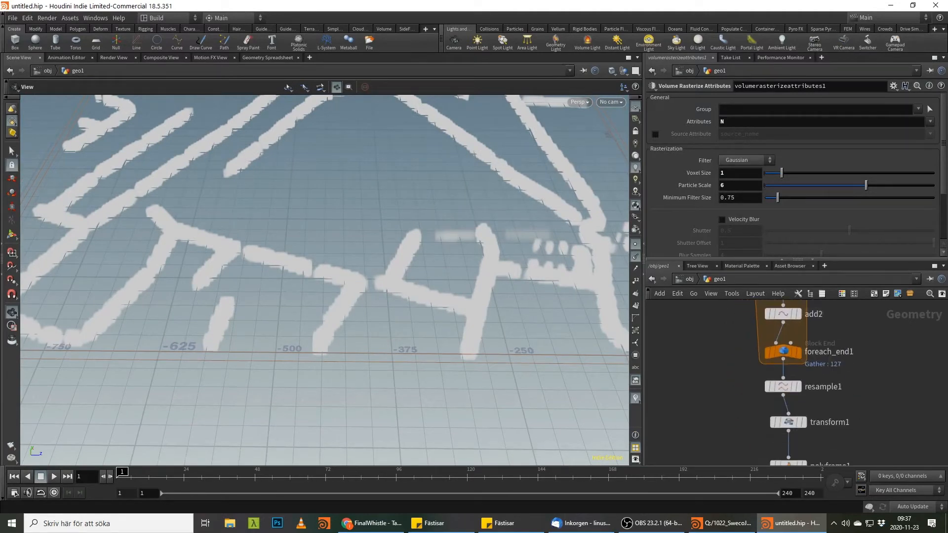
pyautogui.hotkey('alt', 'Tab')
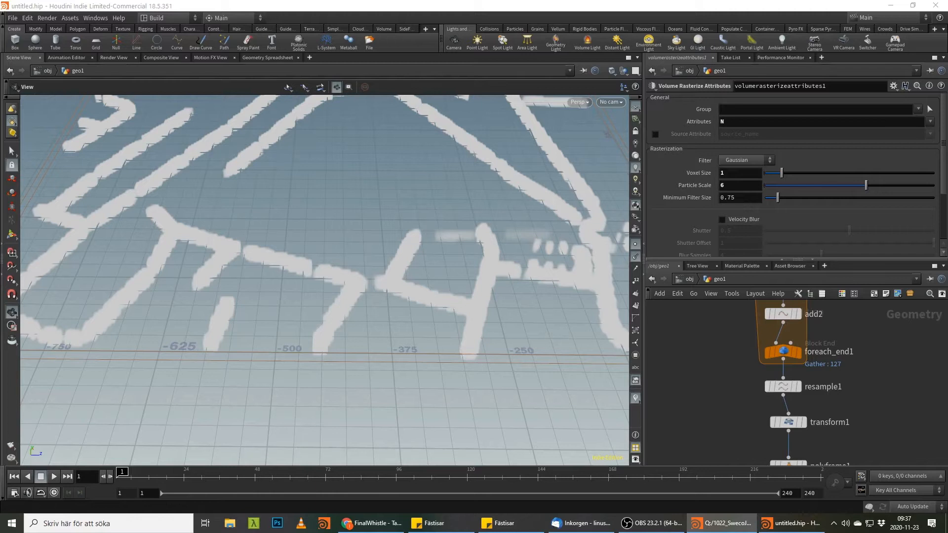
pyautogui.moveTo(736, 393); pyautogui.dragTo(767, 518, button='middle')
pyautogui.moveTo(752, 361); pyautogui.dragTo(756, 483, button='middle')
pyautogui.moveTo(748, 410); pyautogui.dragTo(732, 227, button='middle')
# Step: Display resample1 followed by transform1, framing the road network in the viewport each time
pyautogui.click(836, 326)
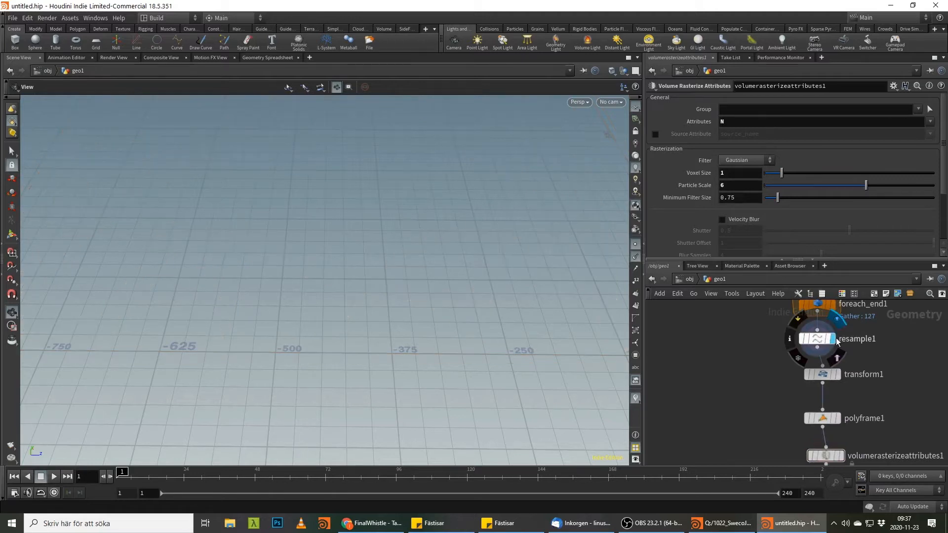
pyautogui.click(819, 341)
pyautogui.hotkey('space', 'g')
pyautogui.moveTo(888, 393); pyautogui.dragTo(881, 346, button='middle')
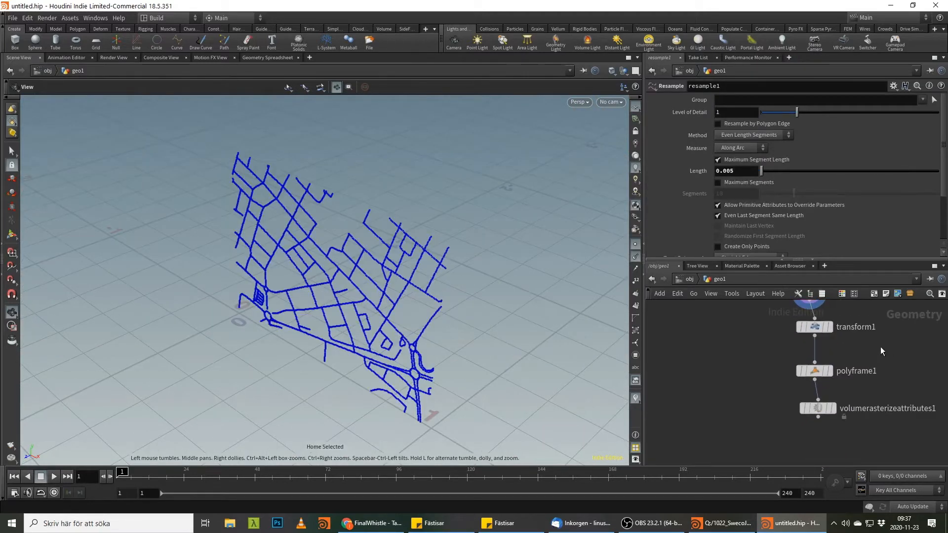
pyautogui.click(824, 328)
pyautogui.click(822, 329)
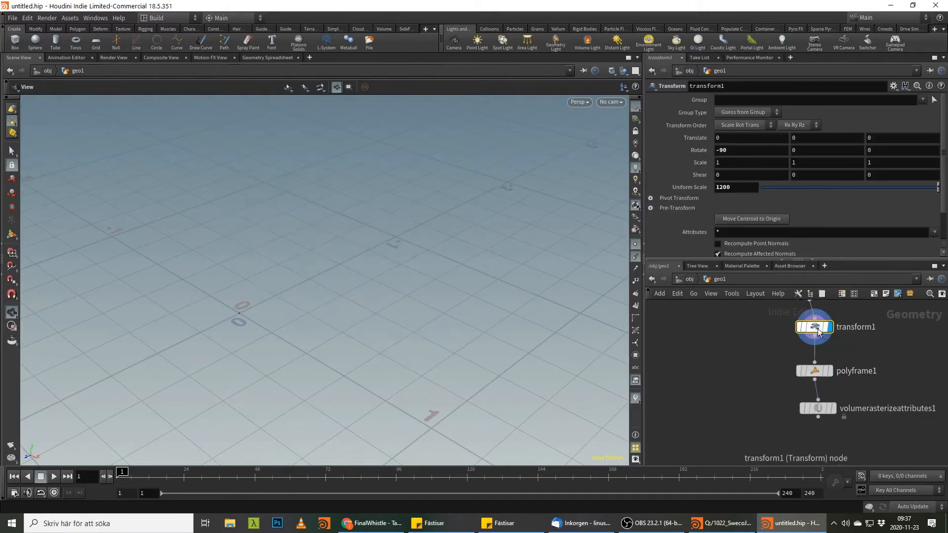
pyautogui.hotkey('space', 'g')
# Step: Branch a Sweep node off transform1's output, beside the main chain
pyautogui.click(815, 344)
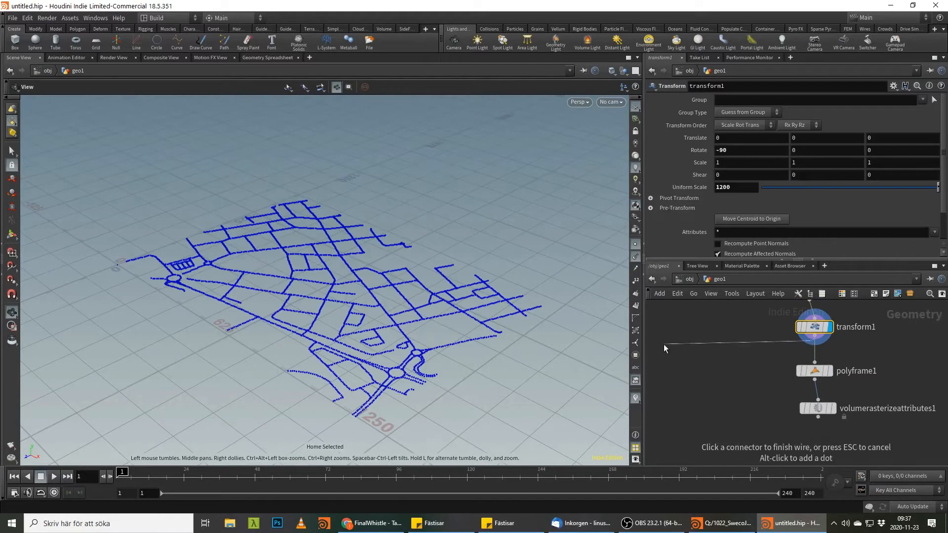
pyautogui.click(663, 345)
pyautogui.write('sweep')
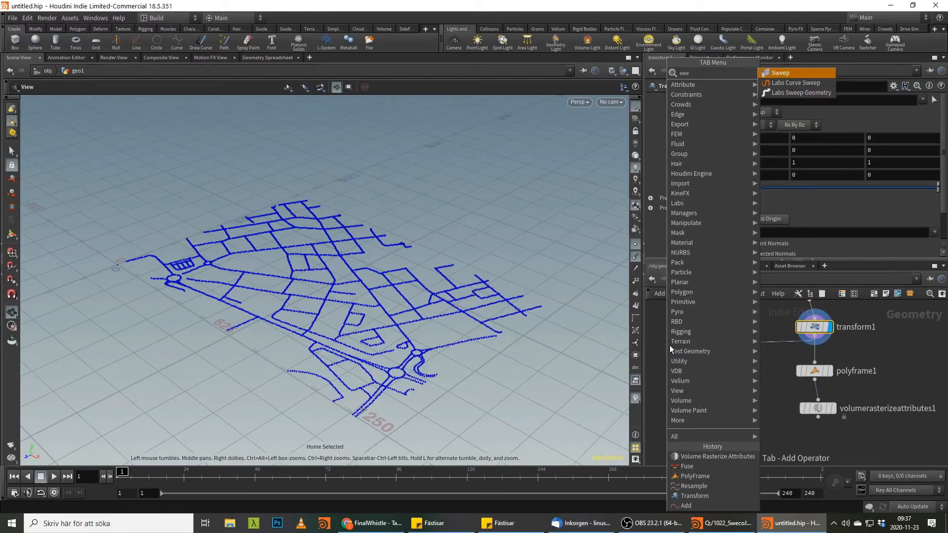
pyautogui.press('Return')
# Step: Add a Circle node above sweep1
pyautogui.press('Tab')
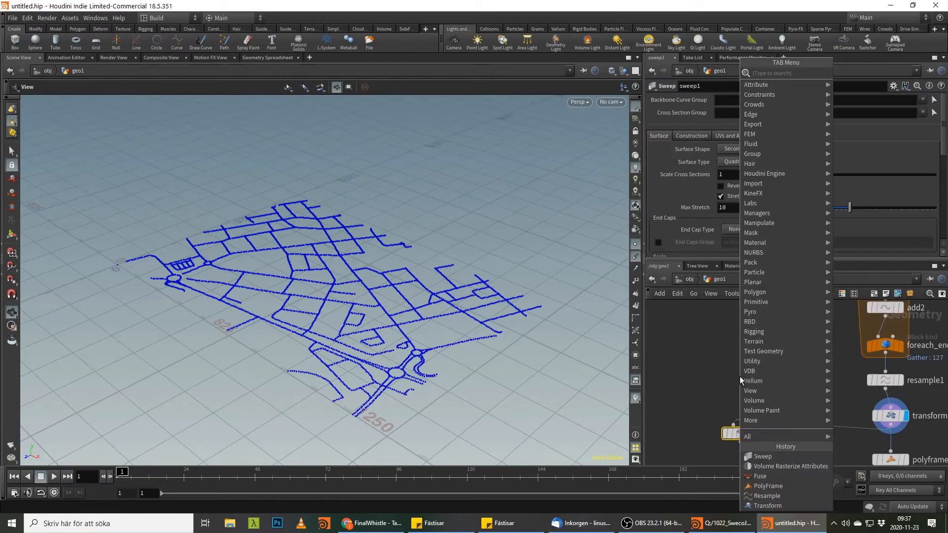
pyautogui.write('cir')
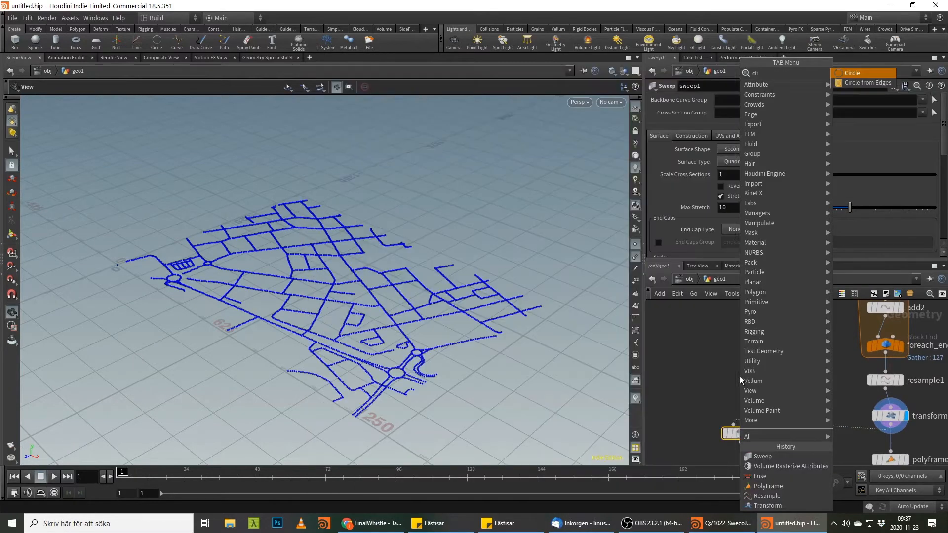
pyautogui.press('Return')
pyautogui.click(731, 374)
pyautogui.moveTo(731, 374); pyautogui.dragTo(747, 353)
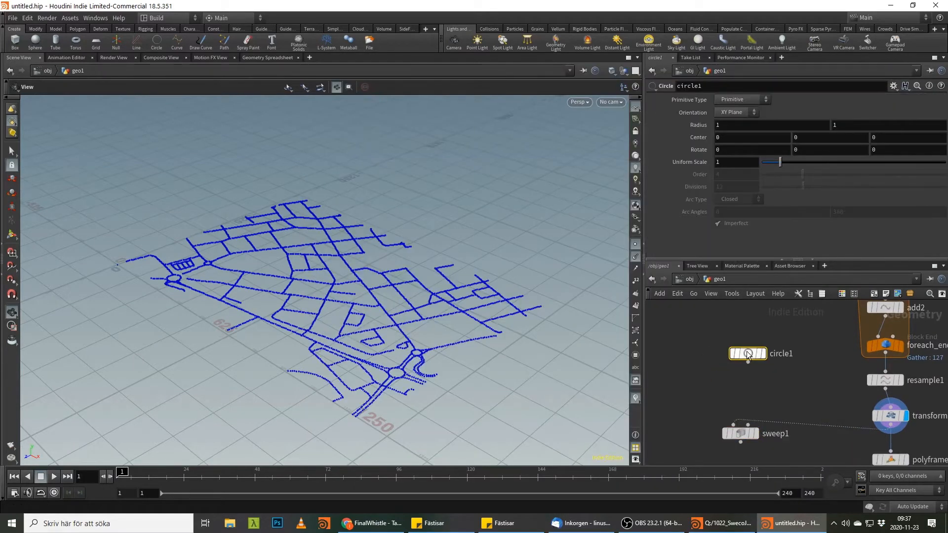
# Step: Set circle1's primitive type to Polygon with 4 divisions
pyautogui.click(741, 100)
pyautogui.click(736, 112)
pyautogui.click(746, 187)
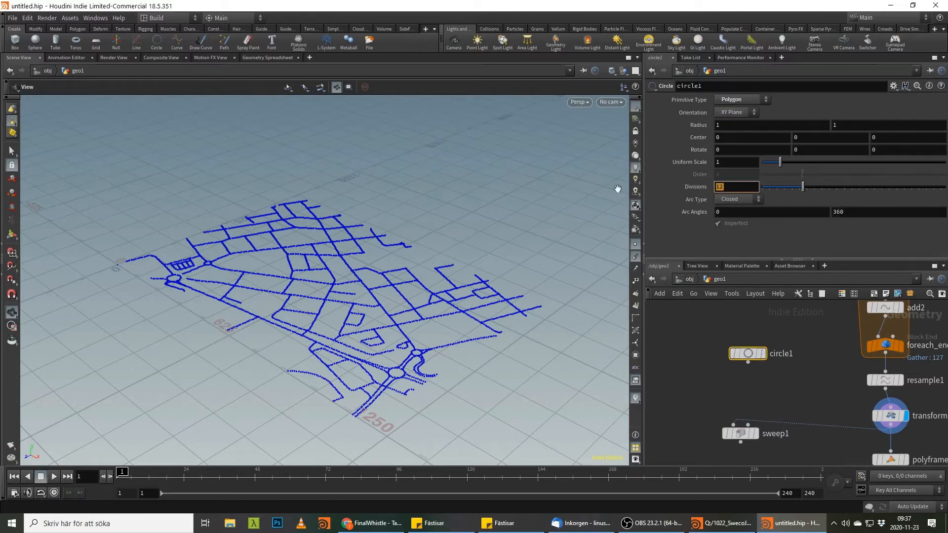
pyautogui.write('4')
pyautogui.press('Return')
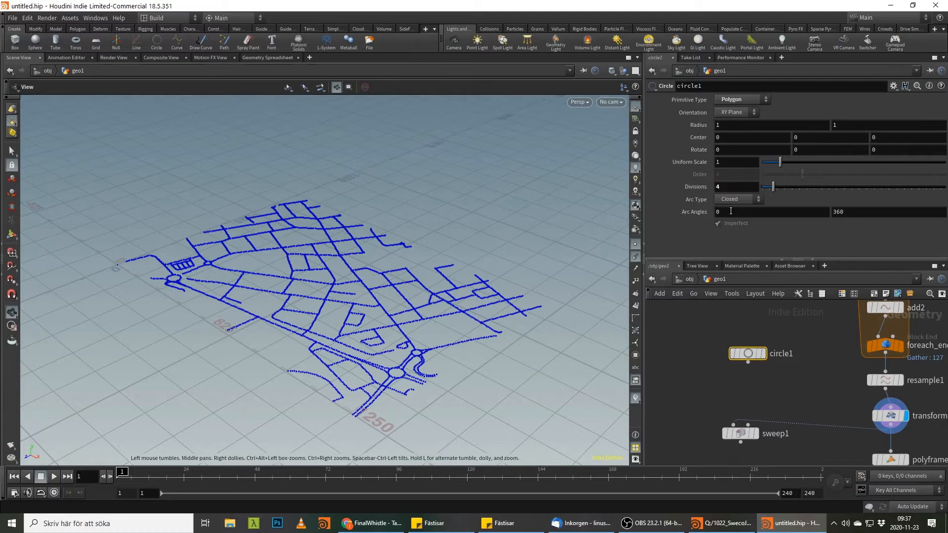
# Step: Display circle1 and rotate it 45 degrees about the Z axis
pyautogui.click(763, 353)
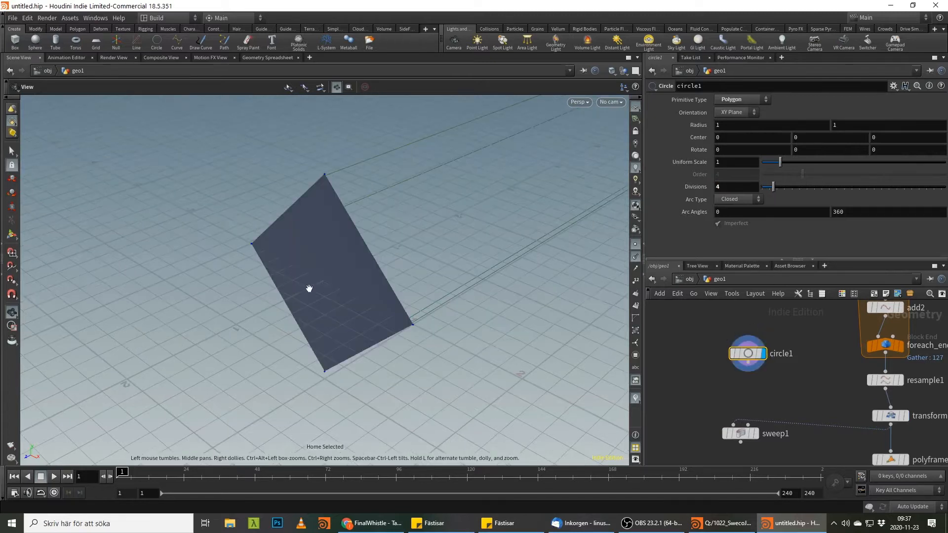
pyautogui.press('g')
pyautogui.moveTo(376, 266); pyautogui.dragTo(390, 262)
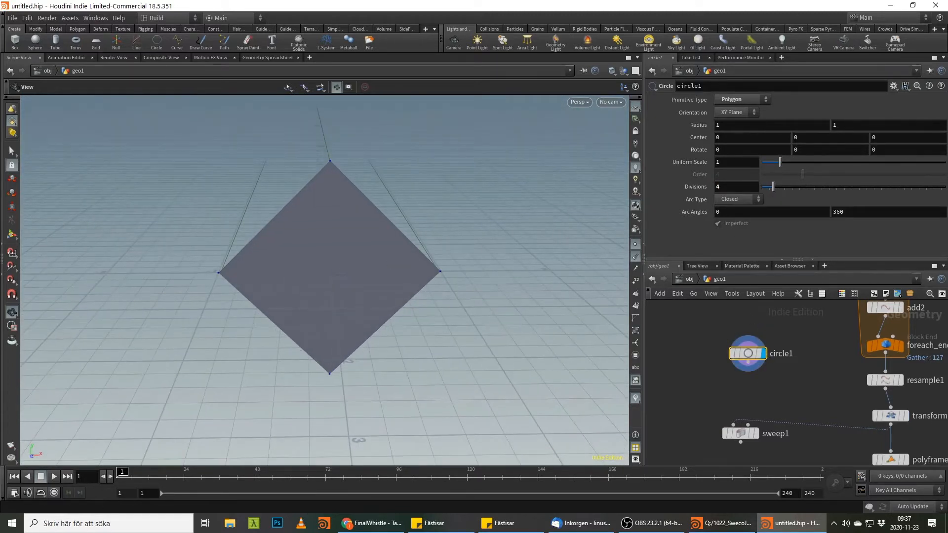
pyautogui.hotkey('alt', 'Tab')
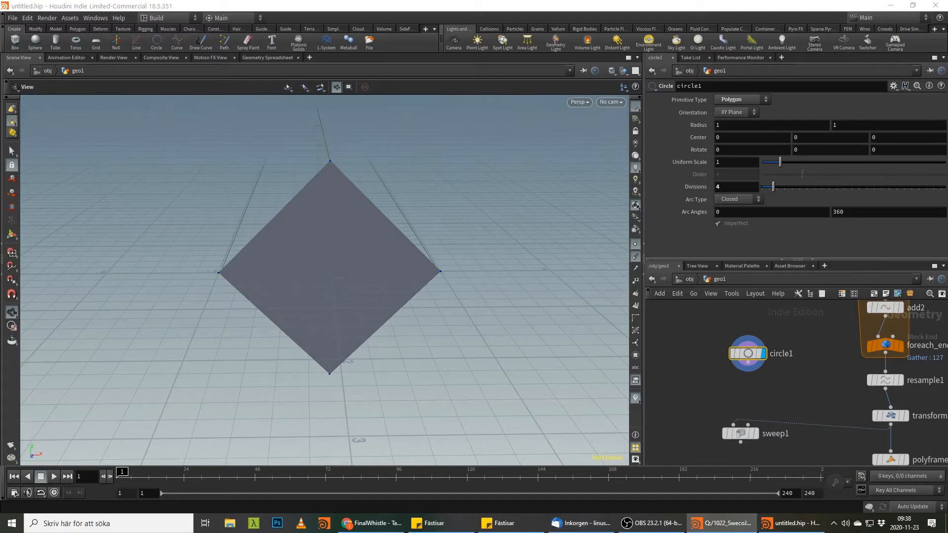
pyautogui.moveTo(893, 150); pyautogui.dragTo(760, 160)
pyautogui.write('45')
pyautogui.press('Return')
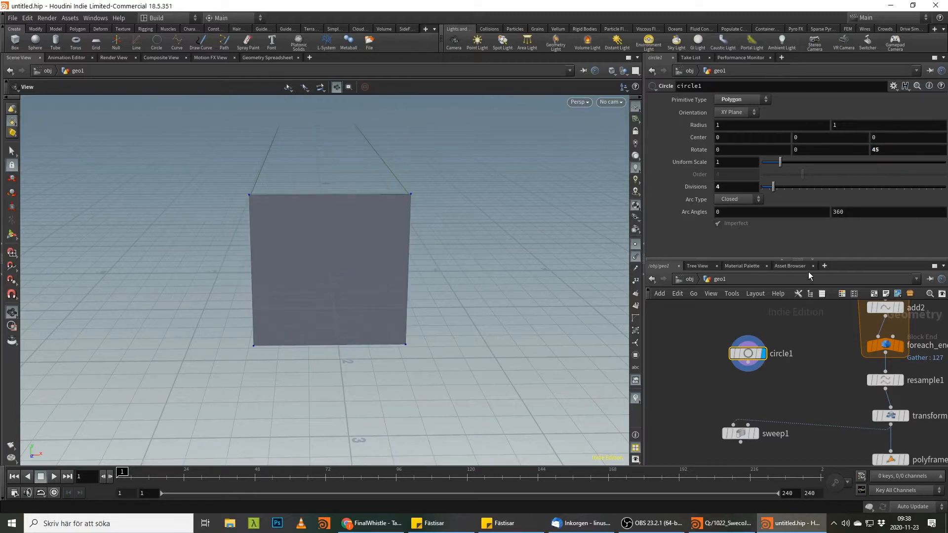
# Step: Add a Transform node after circle1, above sweep1, and display it
pyautogui.moveTo(856, 374); pyautogui.dragTo(846, 330, button='middle')
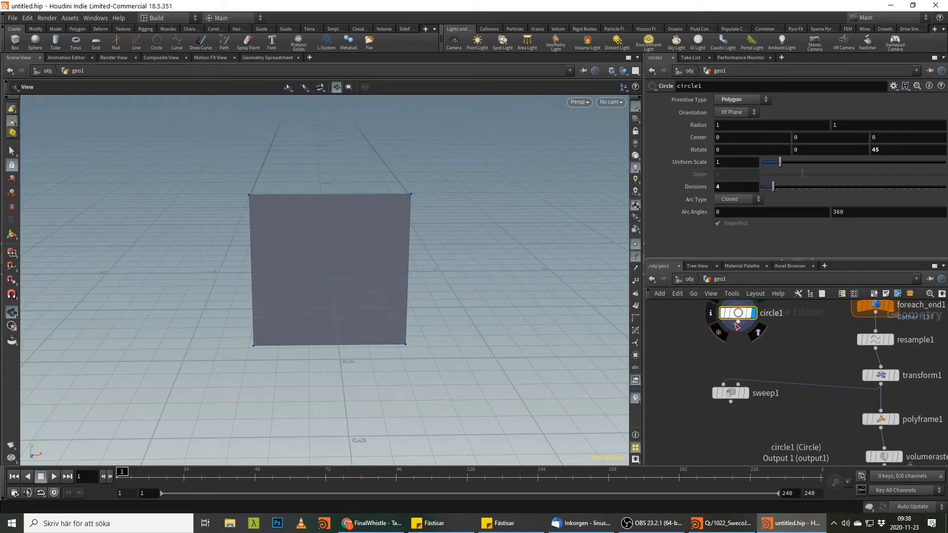
pyautogui.press('Tab')
pyautogui.write('trans')
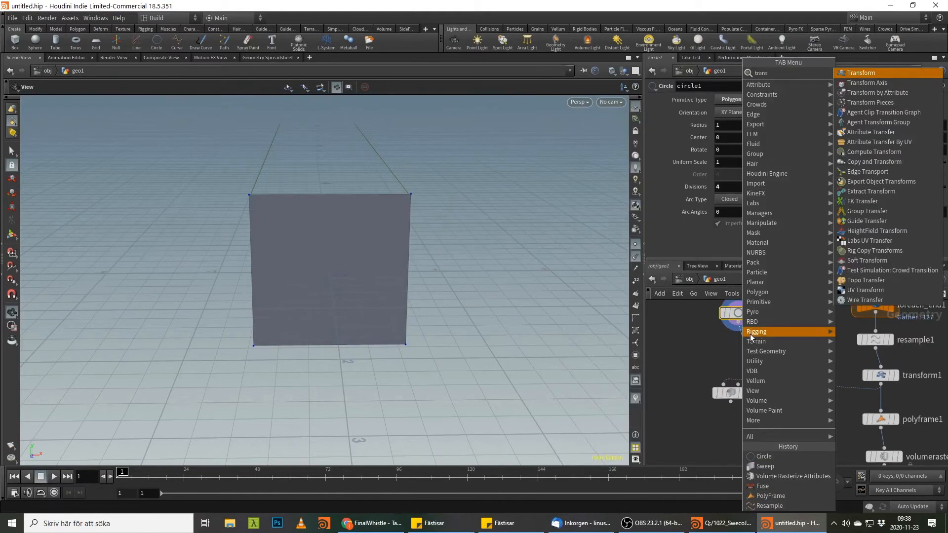
pyautogui.press('Return')
pyautogui.click(742, 349)
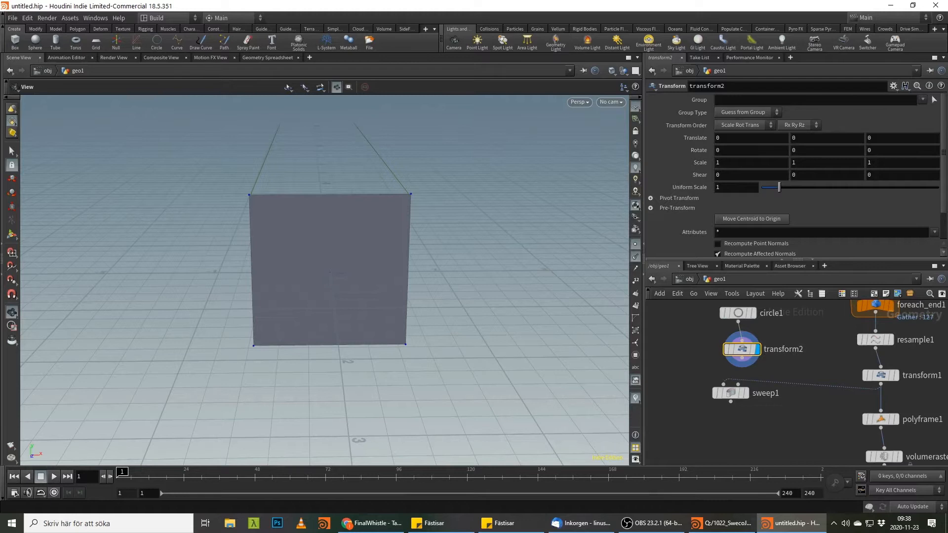
# Step: Scale the square profile in transform2 to 1.7 in X and 0.1 in Y
pyautogui.hotkey('alt', 'Tab')
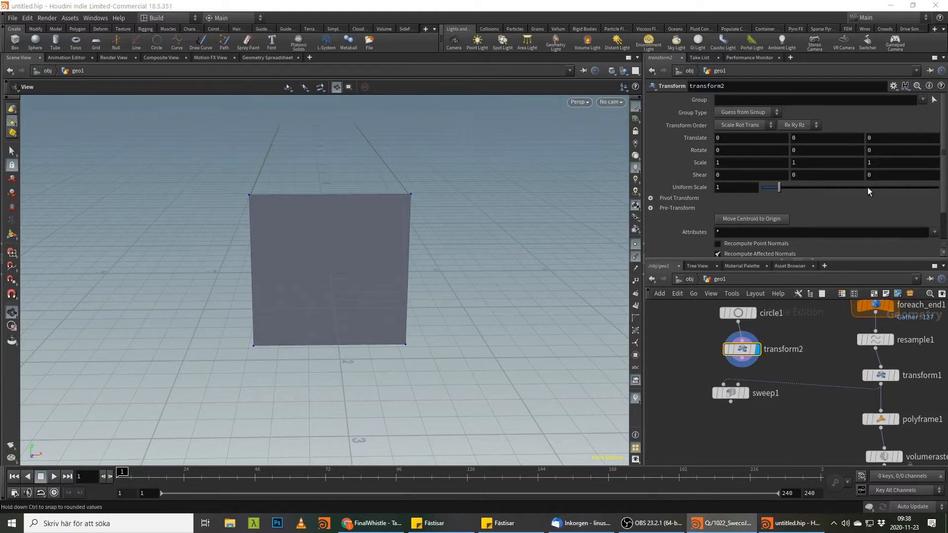
pyautogui.hotkey('alt', 'Tab')
pyautogui.click(751, 163)
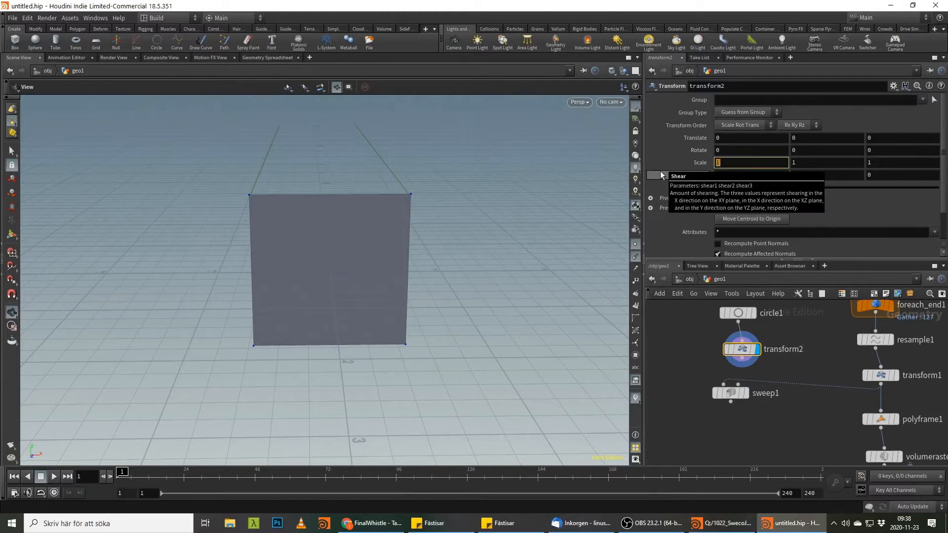
pyautogui.write('.7')
pyautogui.press('Tab')
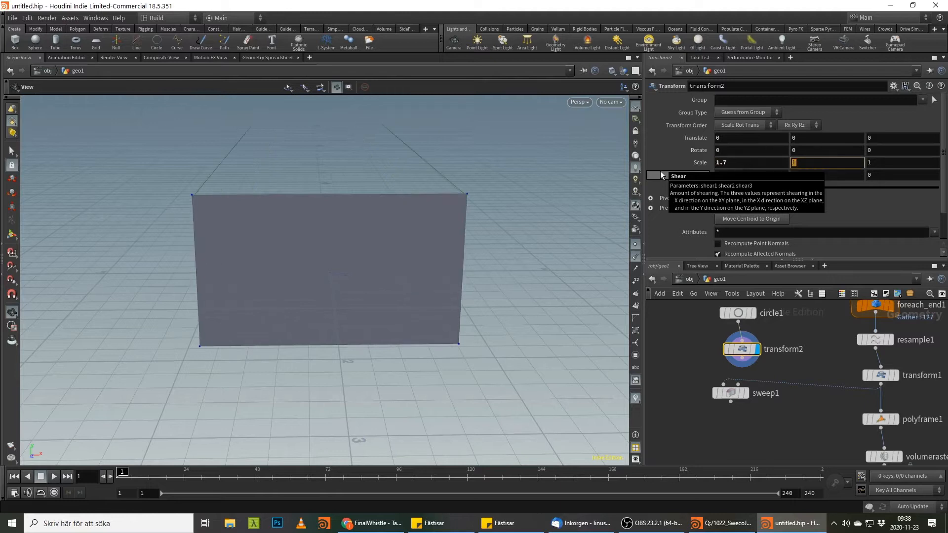
pyautogui.write('.1')
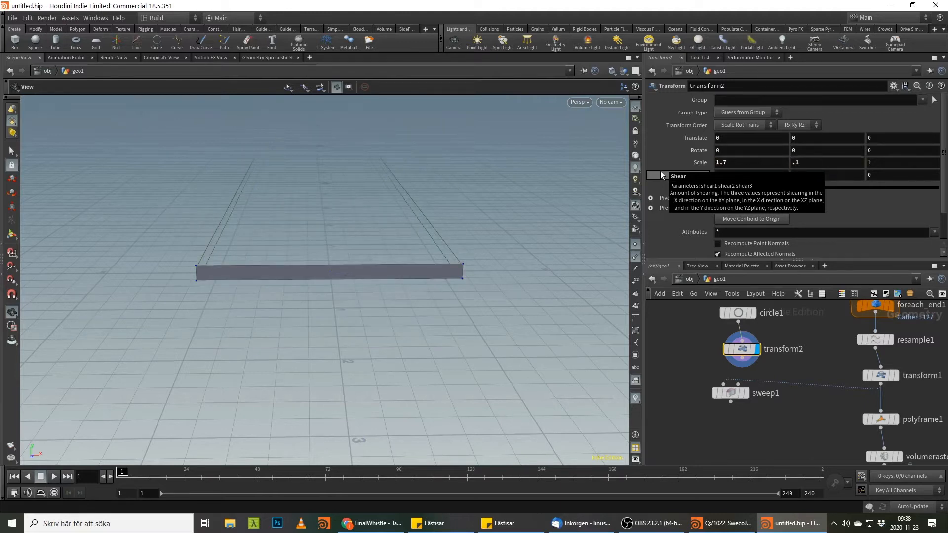
# Step: Connect transform2 to sweep1's cross-section input and display sweep1
pyautogui.click(741, 358)
pyautogui.click(738, 384)
pyautogui.click(748, 378)
pyautogui.click(723, 395)
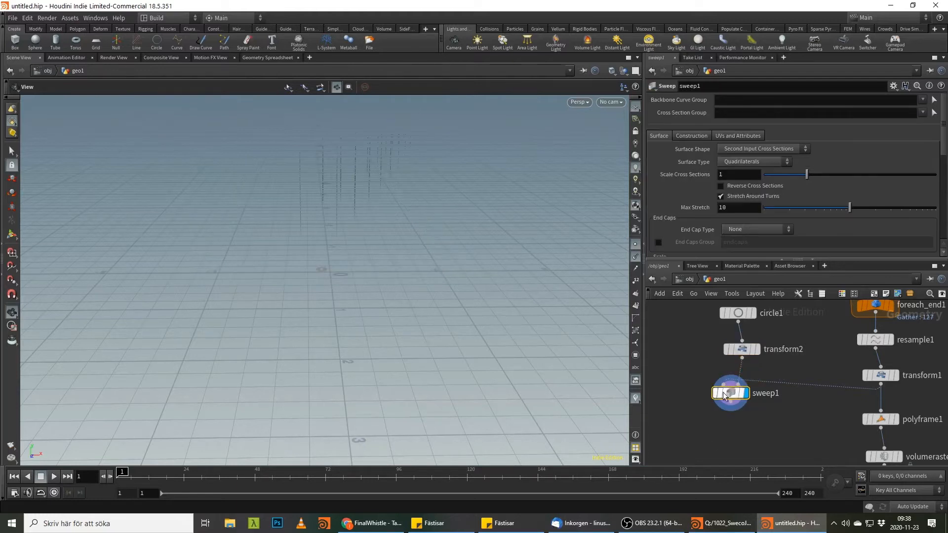
pyautogui.press('g')
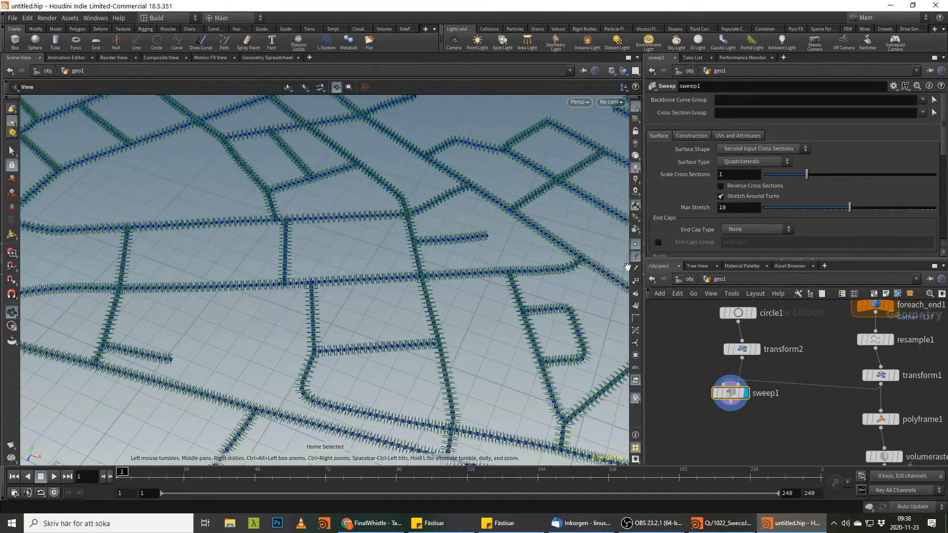
# Step: Turn off the display of points and point normals in the viewport
pyautogui.click(635, 256)
pyautogui.click(636, 244)
pyautogui.moveTo(502, 298); pyautogui.dragTo(366, 280, button='right')
pyautogui.moveTo(366, 279); pyautogui.dragTo(377, 274)
pyautogui.moveTo(377, 274); pyautogui.dragTo(414, 271, button='middle')
pyautogui.moveTo(414, 271); pyautogui.dragTo(230, 304, button='right')
pyautogui.moveTo(231, 305); pyautogui.dragTo(573, 219, button='middle')
pyautogui.moveTo(351, 262); pyautogui.dragTo(523, 227, button='middle')
pyautogui.moveTo(523, 226); pyautogui.dragTo(290, 307, button='right')
pyautogui.moveTo(383, 200); pyautogui.dragTo(395, 242, button='middle')
pyautogui.moveTo(394, 242); pyautogui.dragTo(484, 169, button='right')
pyautogui.moveTo(484, 169); pyautogui.dragTo(436, 262, button='middle')
pyautogui.moveTo(817, 319); pyautogui.dragTo(808, 357, button='middle')
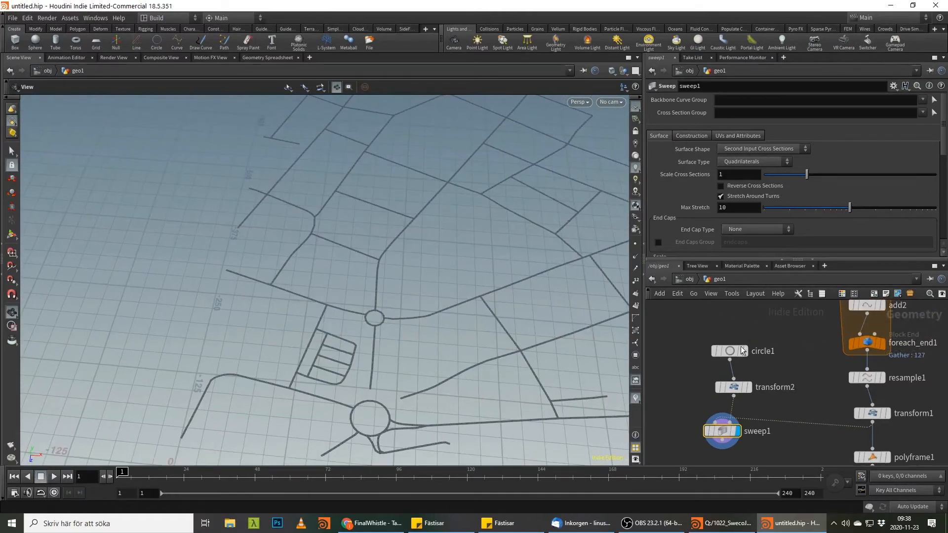
# Step: Widen the swept roads by setting circle1's uniform scale to 4.8
pyautogui.click(740, 350)
pyautogui.moveTo(780, 161); pyautogui.dragTo(849, 170)
pyautogui.moveTo(475, 304); pyautogui.dragTo(419, 198, button='middle')
pyautogui.moveTo(378, 267); pyautogui.dragTo(573, 214, button='right')
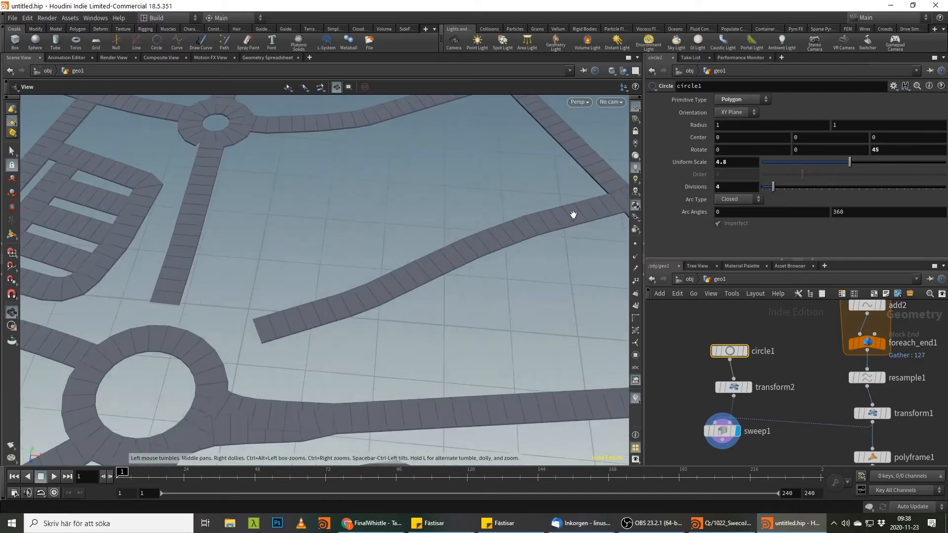
pyautogui.moveTo(514, 245); pyautogui.dragTo(423, 223, button='right')
pyautogui.moveTo(423, 222); pyautogui.dragTo(446, 213)
# Step: Add a Normal node after sweep1 and display it
pyautogui.moveTo(797, 401); pyautogui.dragTo(790, 355, button='middle')
pyautogui.click(716, 393)
pyautogui.press('Tab')
pyautogui.write('nor')
pyautogui.press('Return')
pyautogui.click(720, 409)
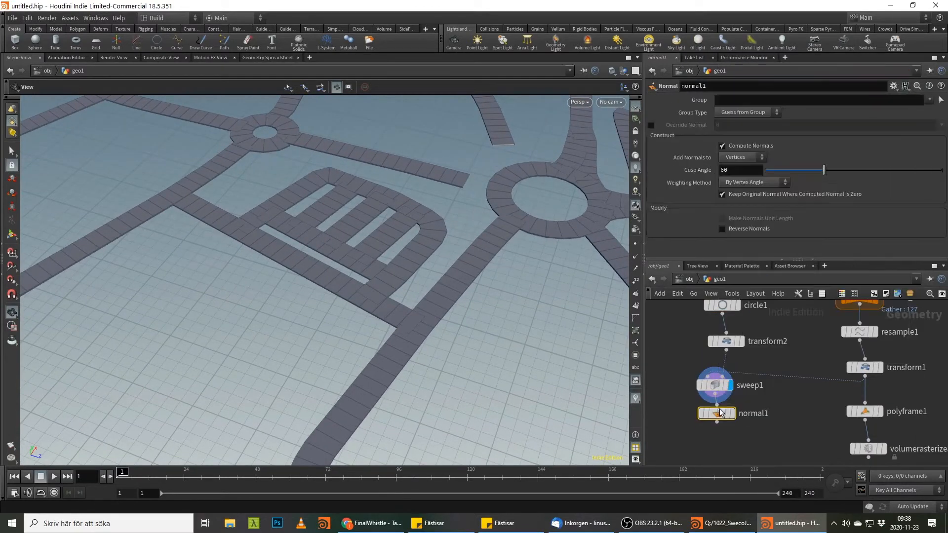
pyautogui.click(732, 421)
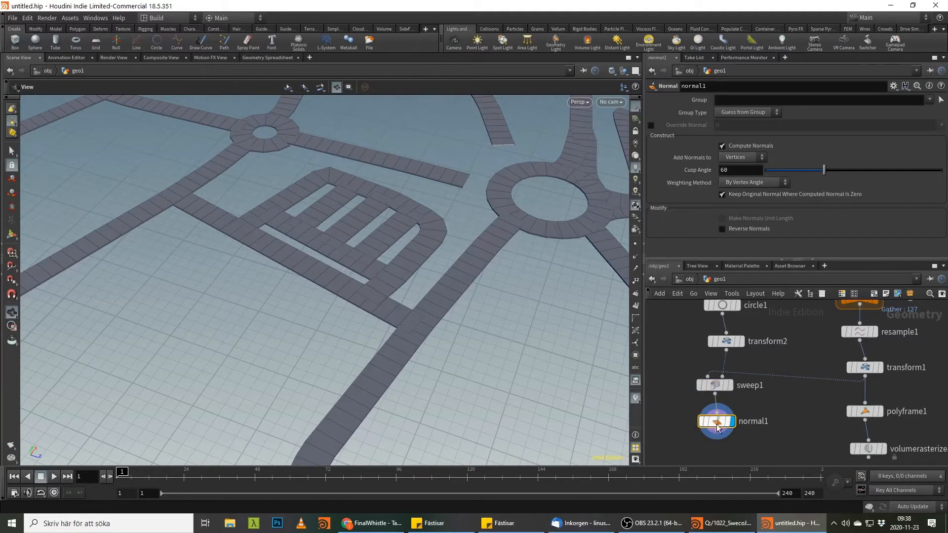
# Step: Insert a Reverse node between sweep1 and normal1
pyautogui.moveTo(713, 424); pyautogui.dragTo(719, 443)
pyautogui.rightClick(720, 413)
pyautogui.write('rev')
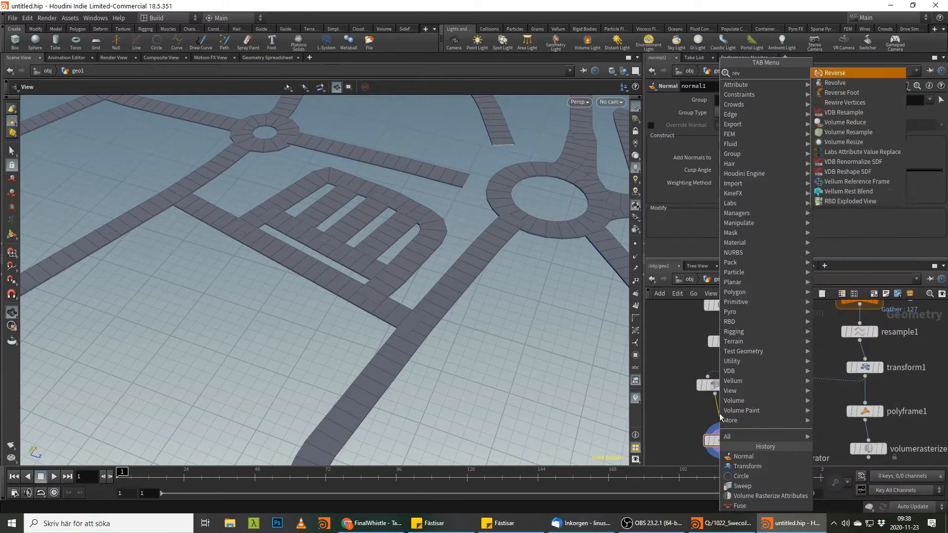
pyautogui.press('Return')
pyautogui.click(719, 413)
pyautogui.moveTo(745, 405); pyautogui.dragTo(748, 377, button='middle')
# Step: Delete the normal1 node and check the reversed road surfaces with reverse1 displayed
pyautogui.click(724, 429)
pyautogui.press('Delete')
pyautogui.click(728, 401)
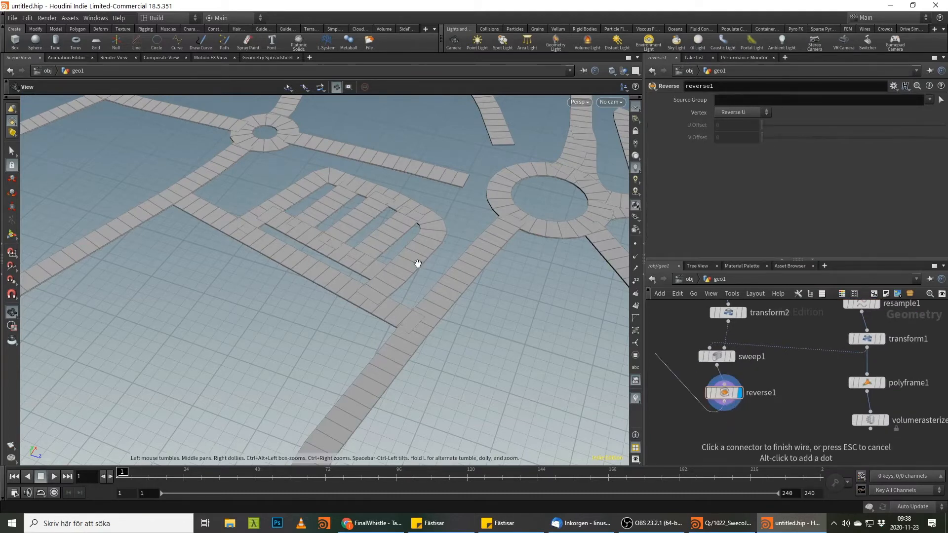
pyautogui.scroll(-6, 288, 321)
pyautogui.moveTo(316, 270); pyautogui.dragTo(365, 222, button='right')
pyautogui.moveTo(373, 212); pyautogui.dragTo(431, 178)
pyautogui.moveTo(327, 182); pyautogui.dragTo(343, 256, button='middle')
pyautogui.moveTo(342, 257); pyautogui.dragTo(373, 231, button='right')
pyautogui.moveTo(387, 260); pyautogui.dragTo(390, 280, button='middle')
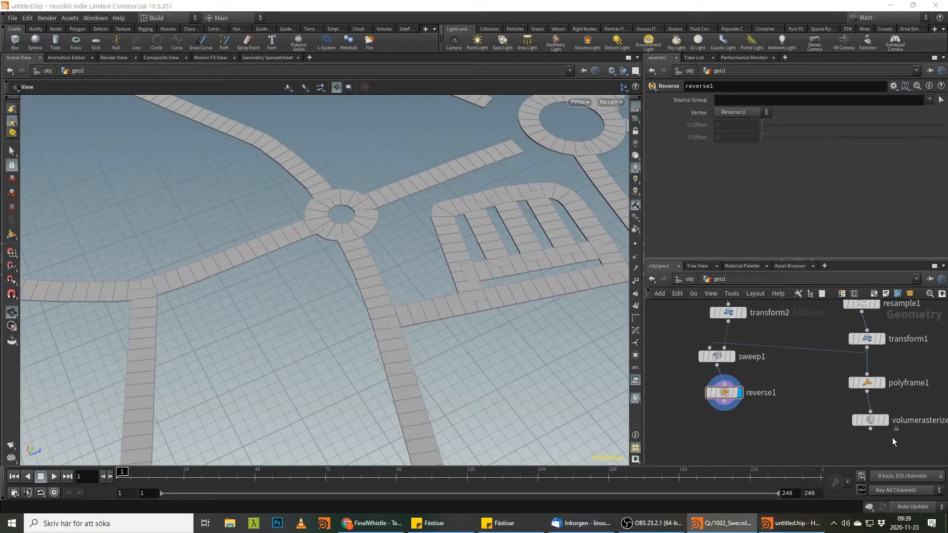
# Step: Add a Volume Trail node with the rasterized attribute volume in its second input and set its velocity volumes to N
pyautogui.moveTo(893, 437); pyautogui.dragTo(884, 368, button='middle')
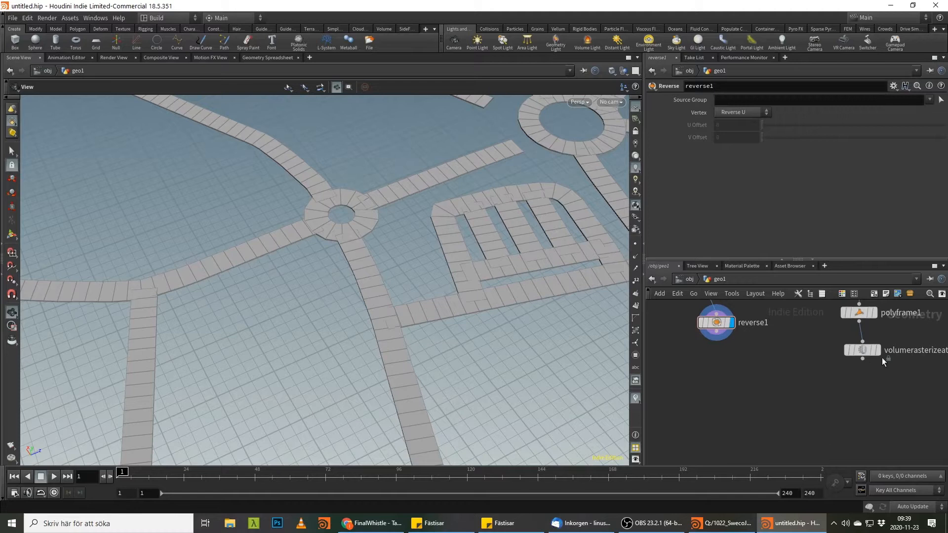
pyautogui.press('Tab')
pyautogui.write('volu tr')
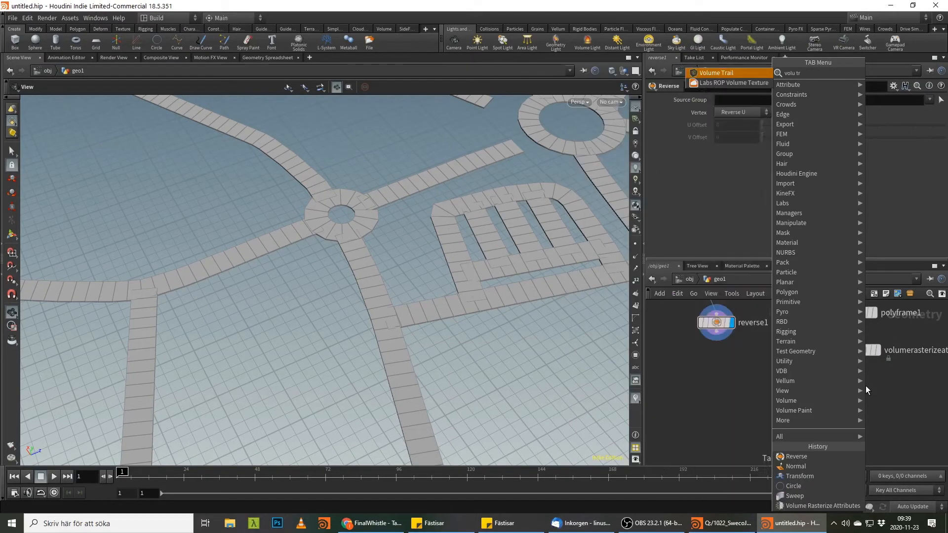
pyautogui.press('Return')
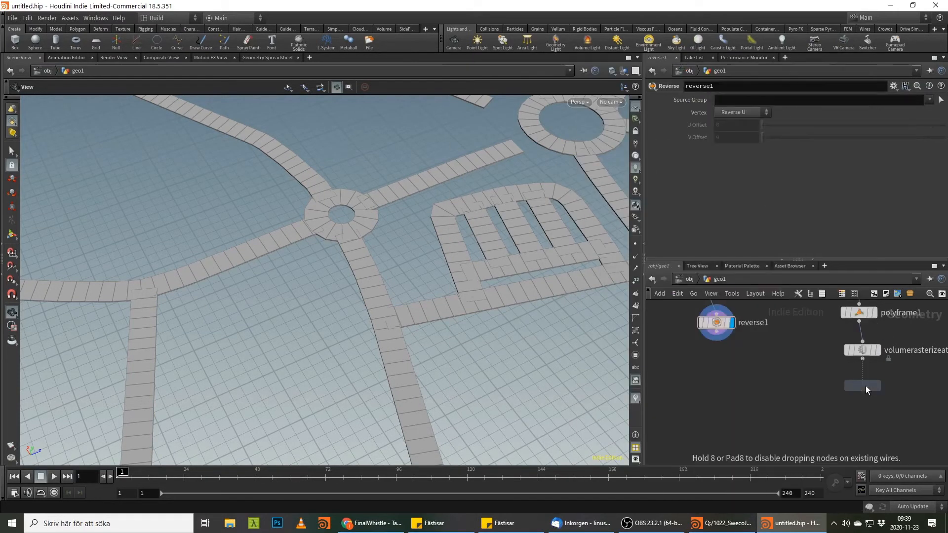
pyautogui.click(863, 393)
pyautogui.moveTo(870, 384); pyautogui.dragTo(862, 358)
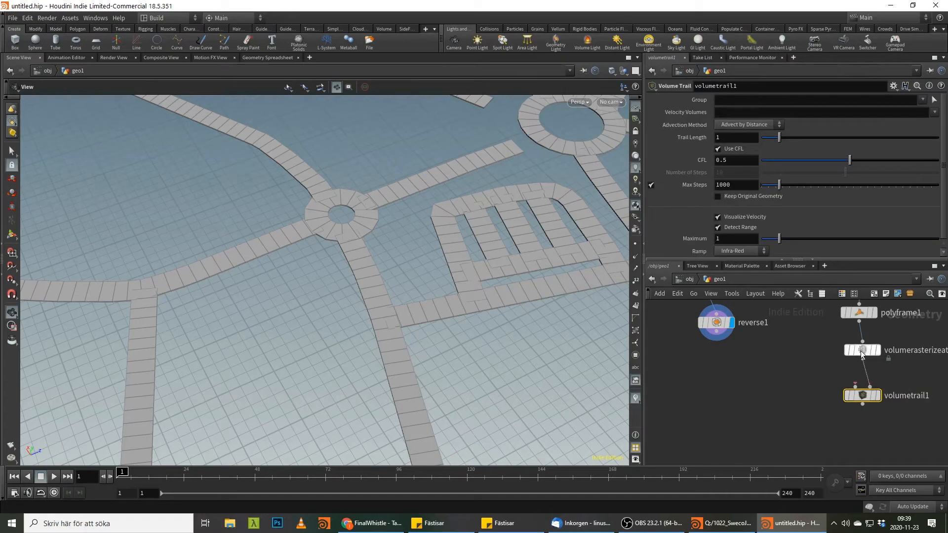
pyautogui.click(933, 112)
pyautogui.click(917, 132)
# Step: Add a Scatter node after reverse1 and display it
pyautogui.click(854, 385)
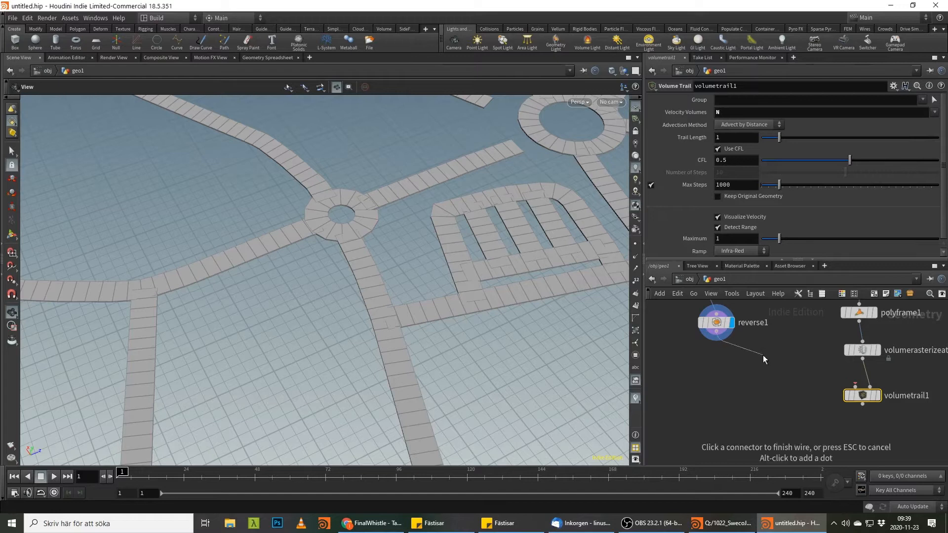
pyautogui.press('Tab')
pyautogui.write('sc')
pyautogui.press('Return')
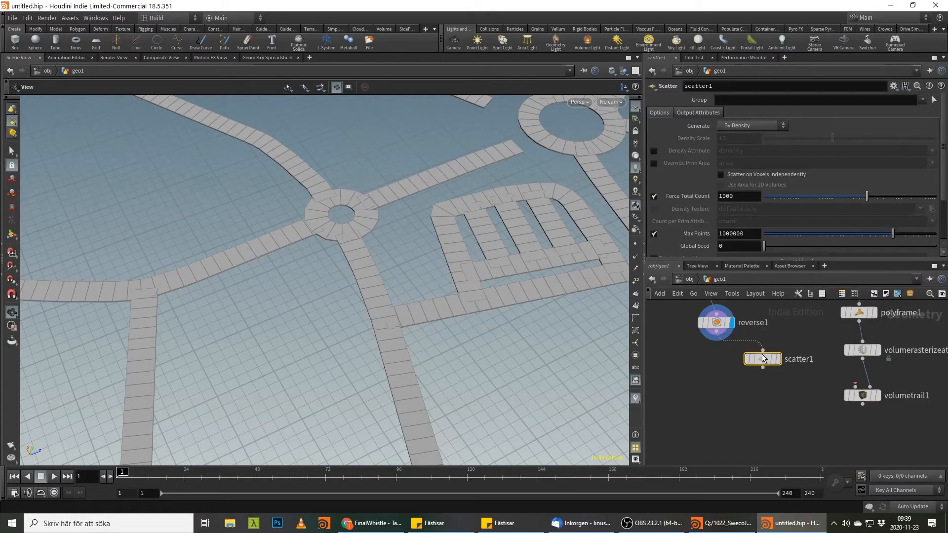
pyautogui.click(764, 360)
pyautogui.click(760, 356)
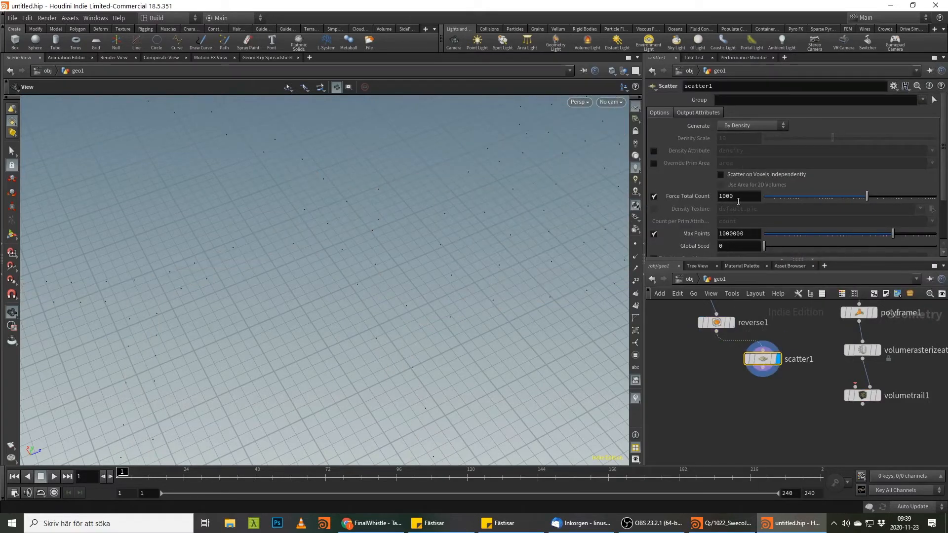
# Step: Connect scatter1 to volumetrail1's first input and display volumetrail1
pyautogui.click(854, 386)
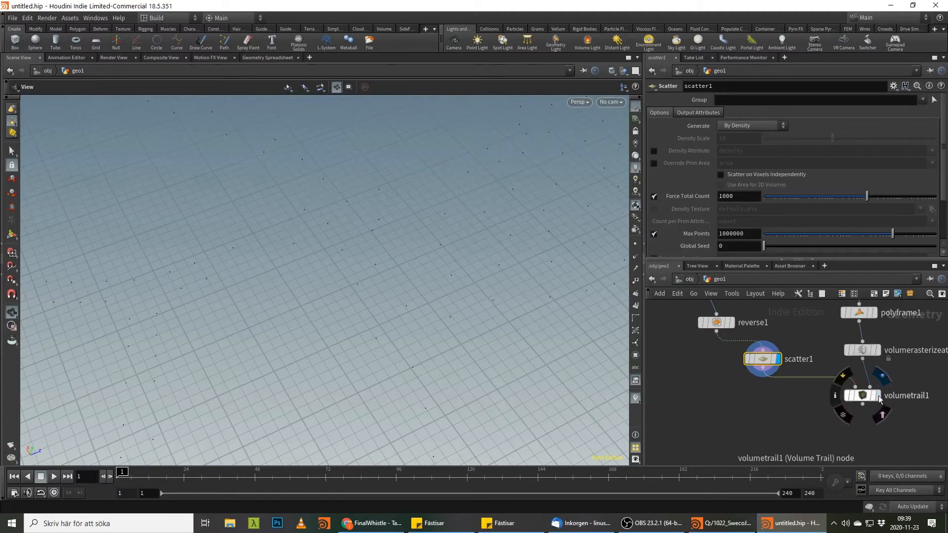
pyautogui.click(876, 394)
pyautogui.click(861, 395)
# Step: Set scatter1's forced total point count to 10000
pyautogui.click(763, 359)
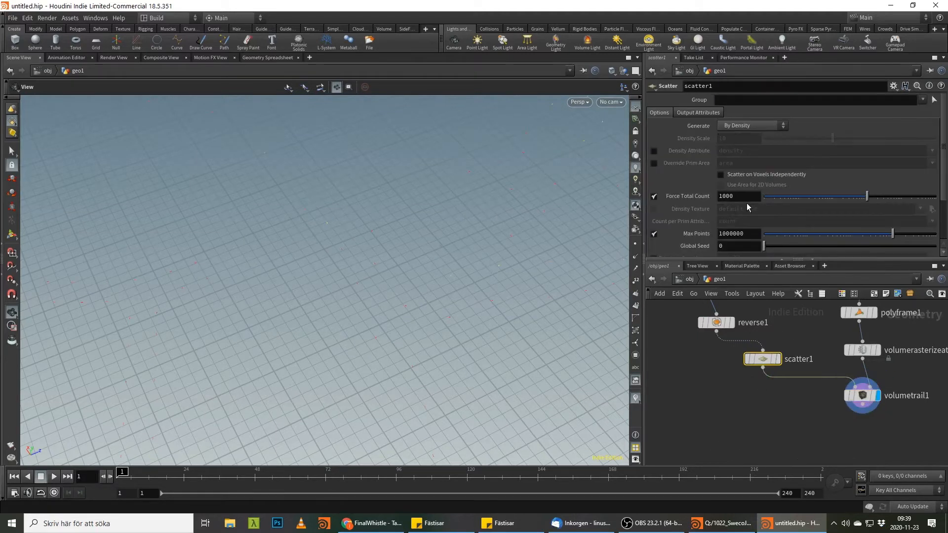
pyautogui.click(748, 201)
pyautogui.write('10000')
pyautogui.press('Return')
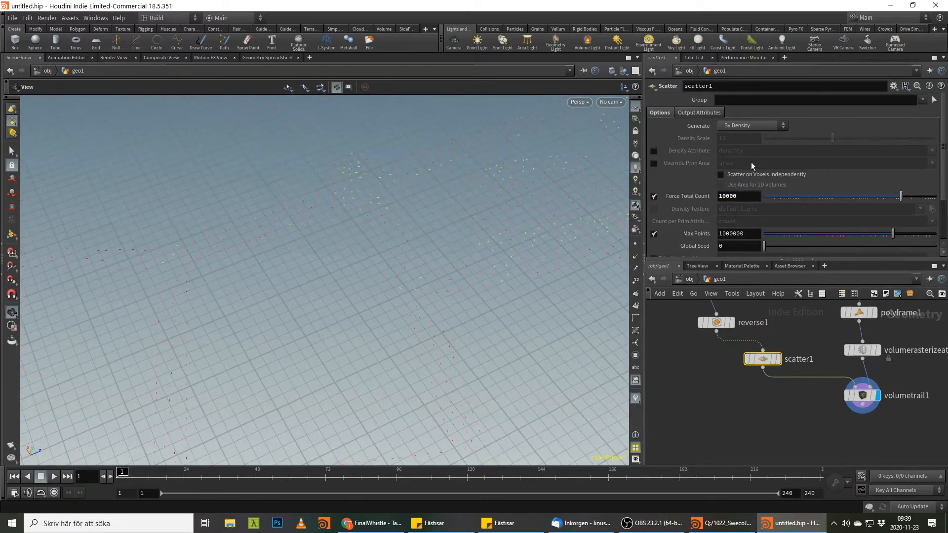
# Step: Set volumetrail1's trail length to 10
pyautogui.click(862, 394)
pyautogui.moveTo(862, 143); pyautogui.dragTo(940, 138)
pyautogui.moveTo(413, 271); pyautogui.dragTo(356, 336)
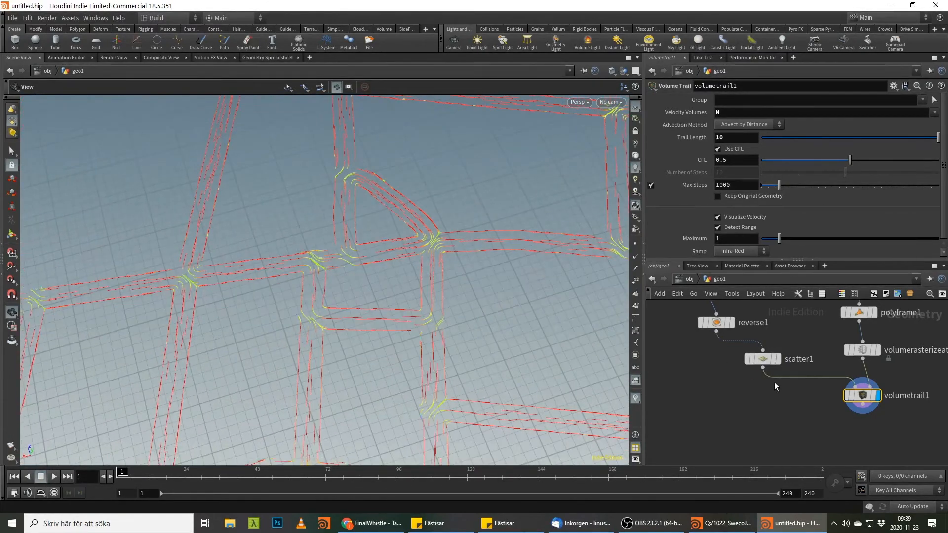
# Step: Insert a VDB Smooth node between the volume rasterize node and volumetrail1, and compare its output with the trails
pyautogui.press('Tab')
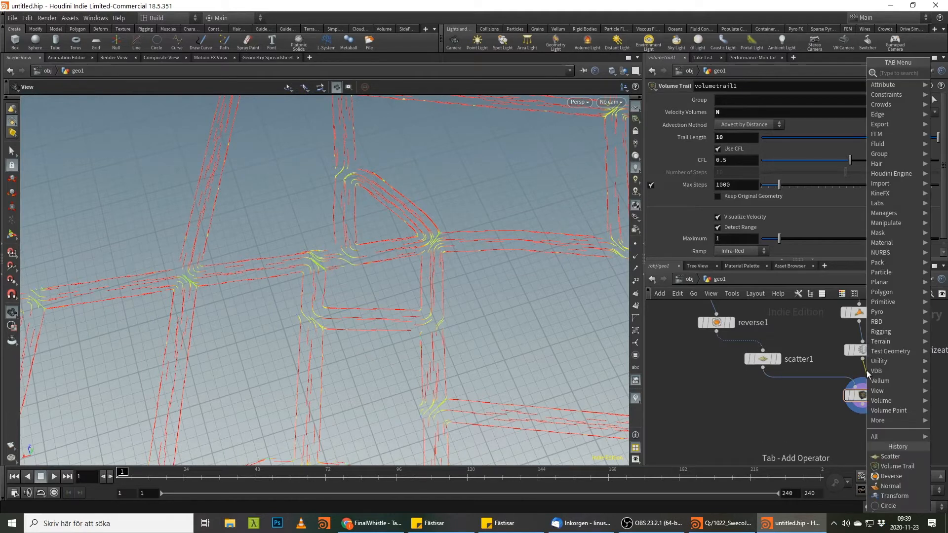
pyautogui.write('vdb sm')
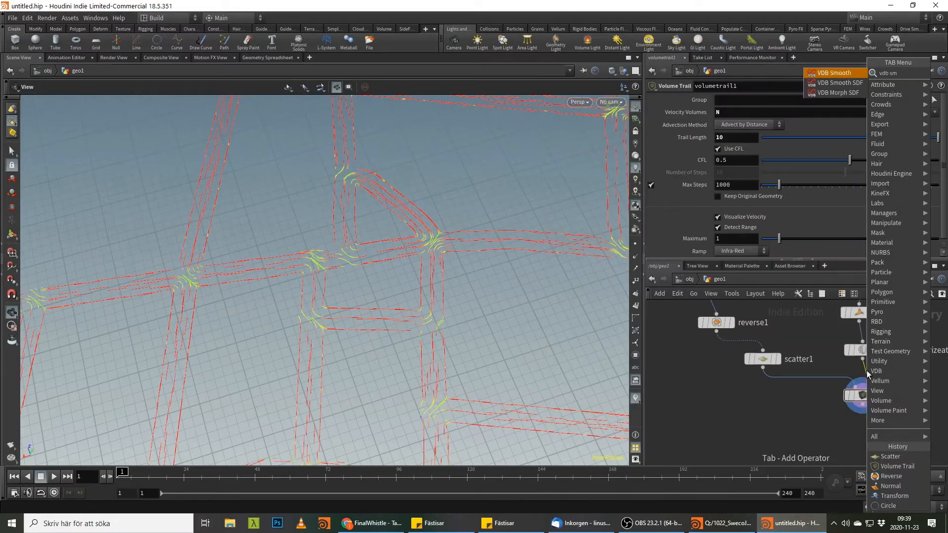
pyautogui.press('Return')
pyautogui.click(867, 374)
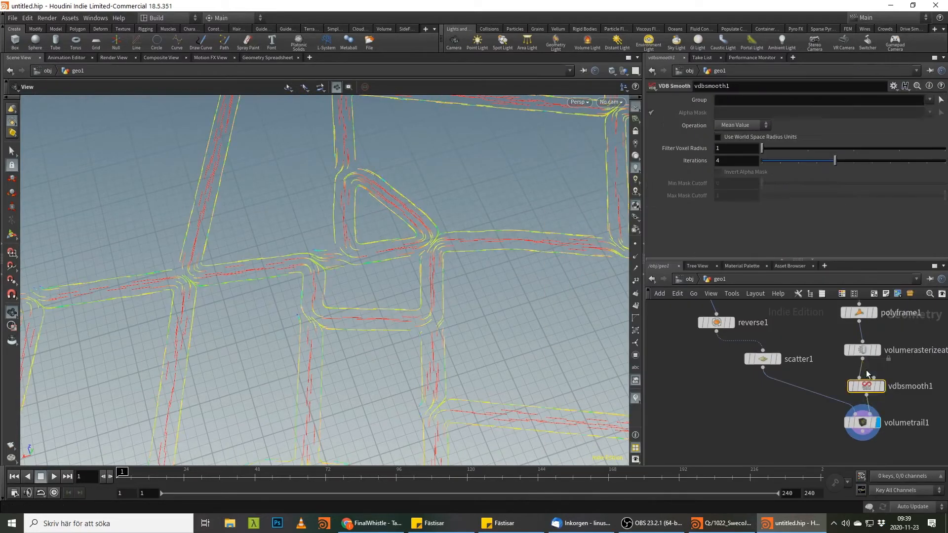
pyautogui.click(882, 386)
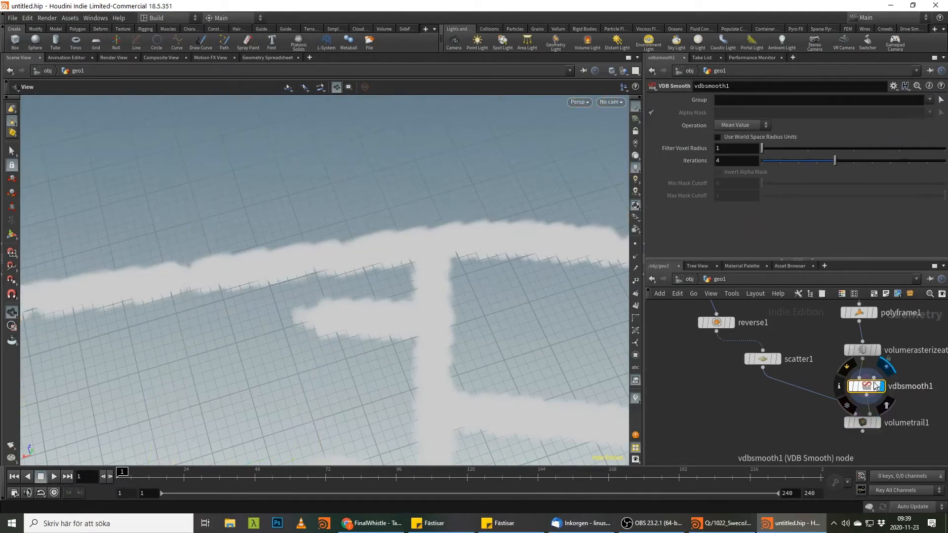
pyautogui.click(880, 423)
pyautogui.click(867, 425)
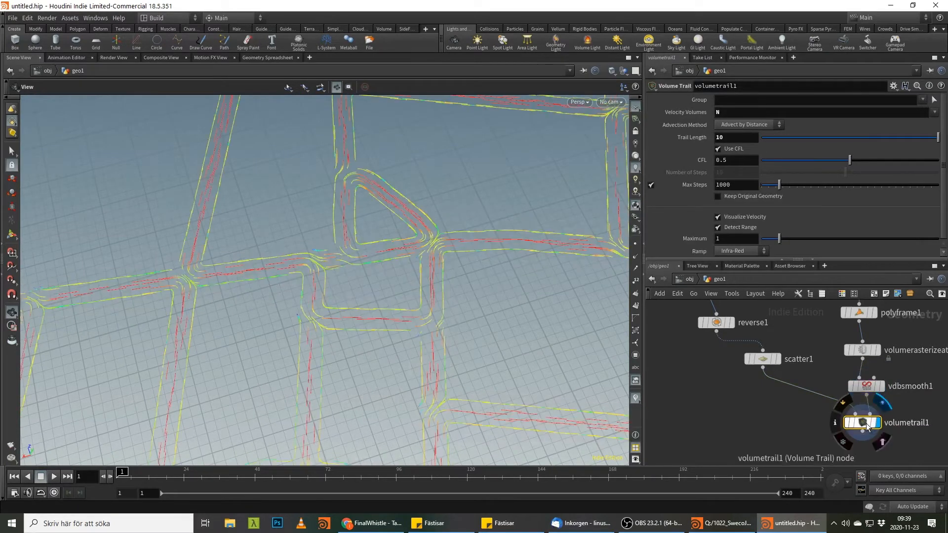
# Step: Set vdbsmooth1's filter voxel radius to 4
pyautogui.click(866, 386)
pyautogui.hotkey('alt', 'Tab')
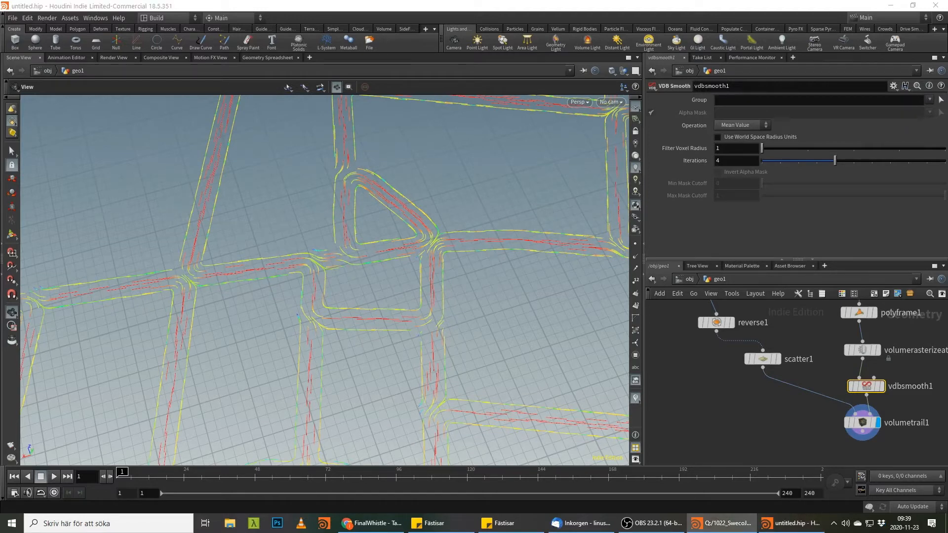
pyautogui.click(736, 149)
pyautogui.write('4')
pyautogui.press('Return')
pyautogui.moveTo(336, 197); pyautogui.dragTo(321, 326)
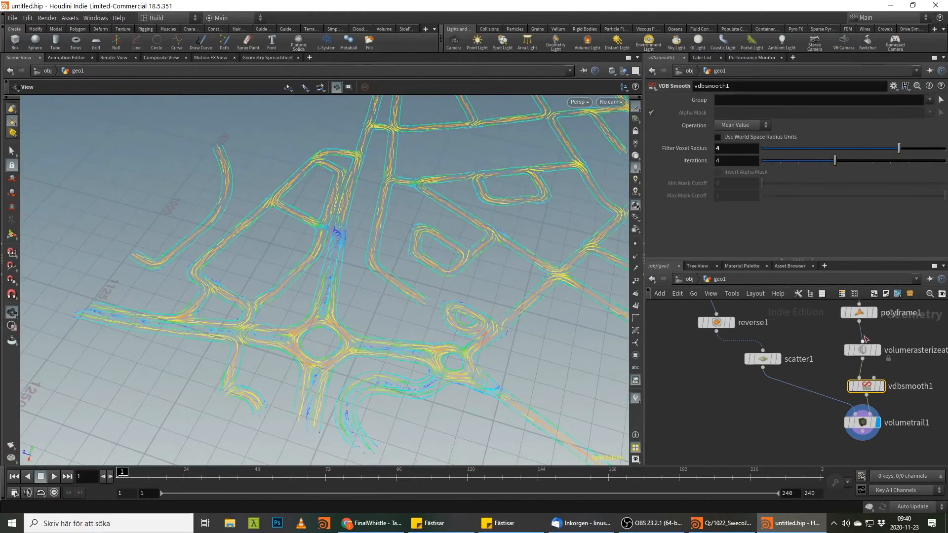
# Step: Move the scatter1 node into line below reverse1
pyautogui.moveTo(734, 299); pyautogui.dragTo(753, 355, button='middle')
pyautogui.moveTo(786, 416); pyautogui.dragTo(736, 413)
pyautogui.moveTo(735, 339); pyautogui.dragTo(727, 283, button='middle')
pyautogui.scroll(-3, 773, 377)
# Step: Display sweep1 and narrow its roads by setting circle1's uniform scale to about 2.61
pyautogui.click(774, 397)
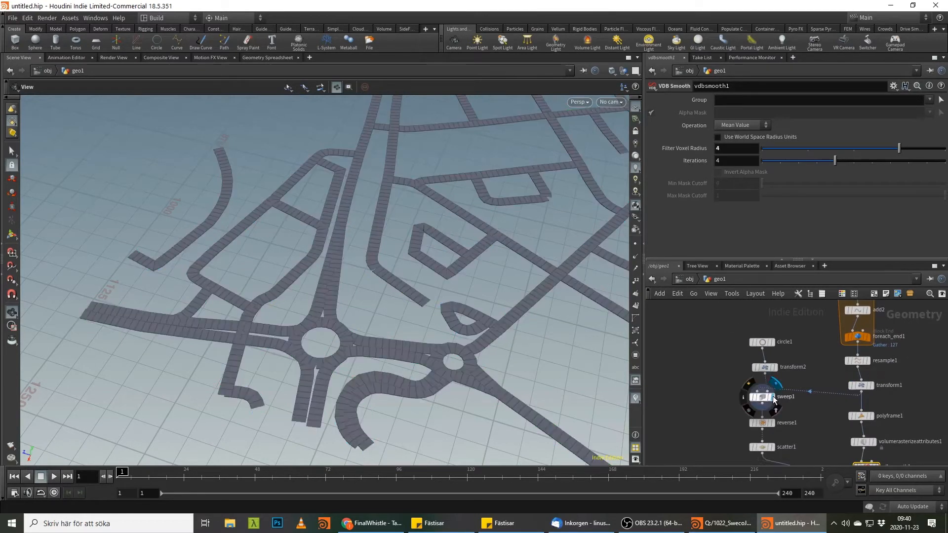
pyautogui.click(763, 396)
pyautogui.moveTo(319, 330); pyautogui.dragTo(305, 301)
pyautogui.moveTo(305, 300); pyautogui.dragTo(370, 263, button='middle')
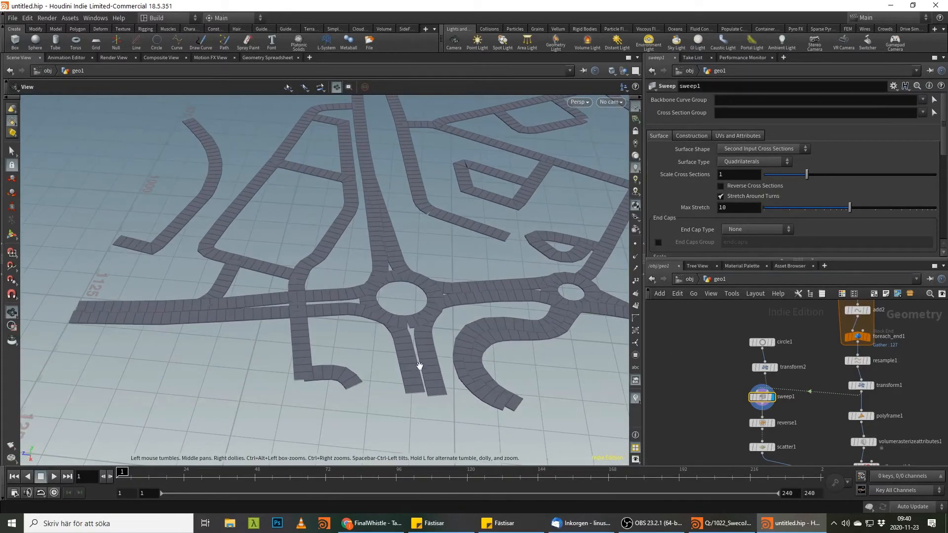
pyautogui.click(762, 342)
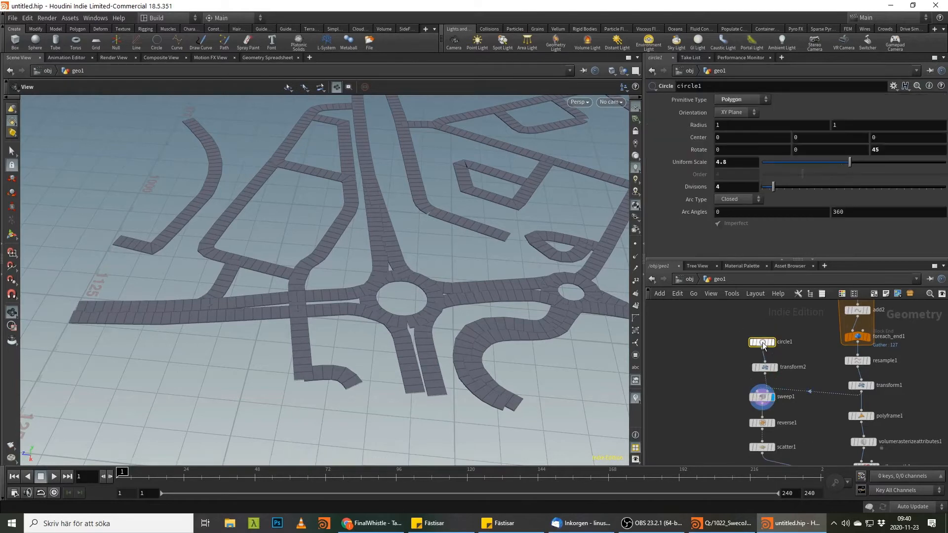
pyautogui.moveTo(849, 161); pyautogui.dragTo(810, 166)
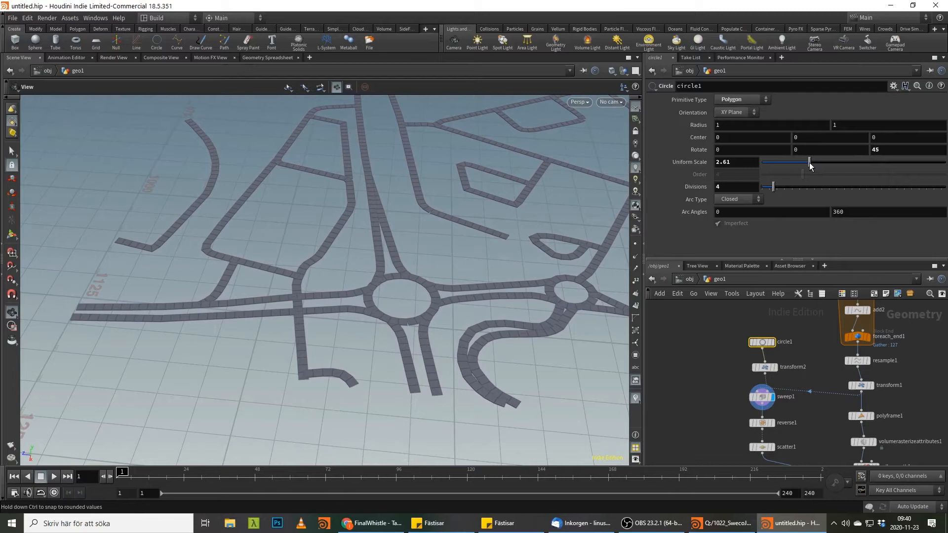
# Step: Display reverse1 and examine the reversed road surfaces around the roundabouts from several angles
pyautogui.scroll(5, 391, 317)
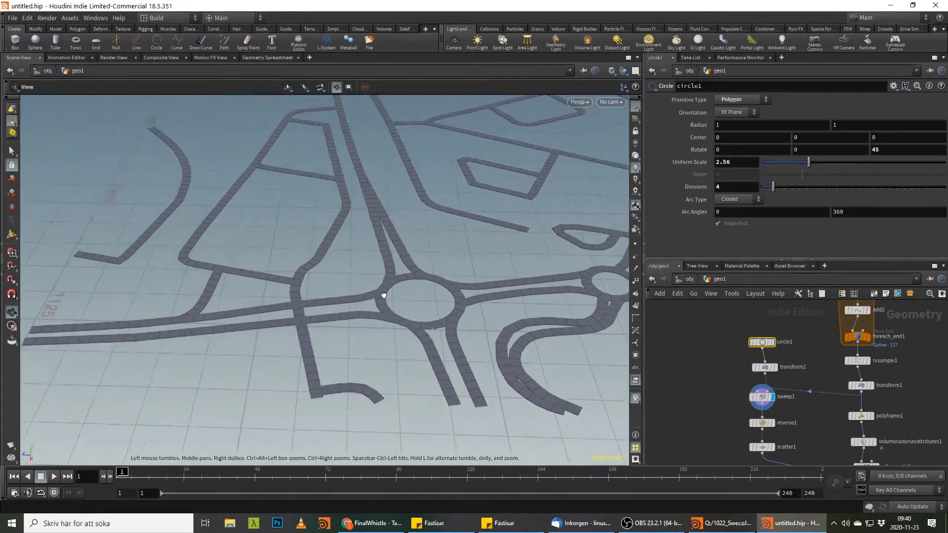
pyautogui.moveTo(418, 322); pyautogui.dragTo(459, 314, button='middle')
pyautogui.click(772, 423)
pyautogui.click(764, 423)
pyautogui.moveTo(379, 300); pyautogui.dragTo(369, 333)
pyautogui.moveTo(368, 333); pyautogui.dragTo(652, 237, button='right')
pyautogui.moveTo(410, 291); pyautogui.dragTo(453, 351)
pyautogui.moveTo(359, 368); pyautogui.dragTo(577, 268, button='middle')
pyautogui.moveTo(578, 268); pyautogui.dragTo(305, 391, button='right')
pyautogui.moveTo(305, 391); pyautogui.dragTo(317, 253, button='middle')
pyautogui.moveTo(279, 330); pyautogui.dragTo(400, 257, button='right')
pyautogui.moveTo(294, 239); pyautogui.dragTo(245, 271, button='middle')
pyautogui.moveTo(245, 272); pyautogui.dragTo(291, 236)
pyautogui.moveTo(291, 237); pyautogui.dragTo(395, 267, button='middle')
pyautogui.moveTo(370, 345); pyautogui.dragTo(476, 313, button='right')
pyautogui.moveTo(395, 429); pyautogui.dragTo(465, 281, button='middle')
pyautogui.moveTo(464, 280); pyautogui.dragTo(391, 371, button='right')
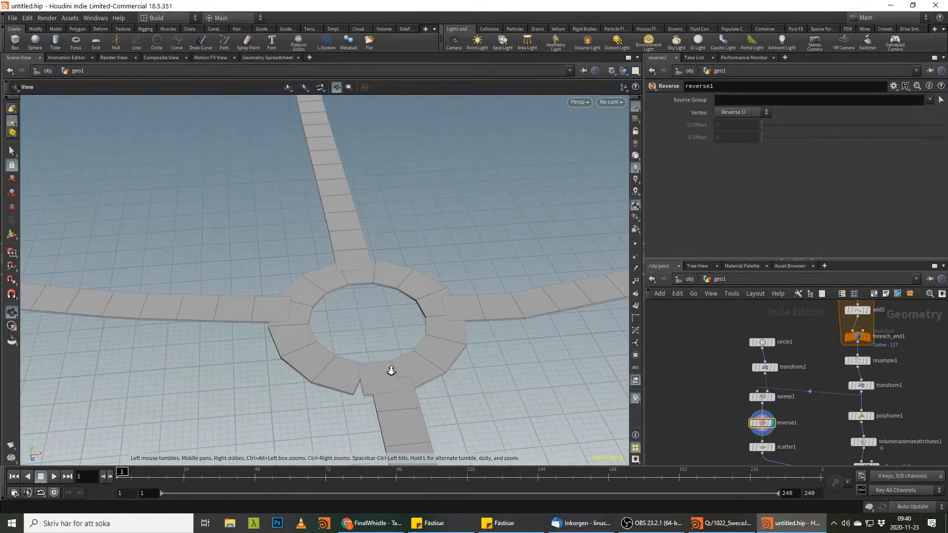
# Step: Duplicate transform2 and sweep1 as a second branch from circle1, placed beside the originals
pyautogui.moveTo(736, 433); pyautogui.dragTo(739, 384, button='middle')
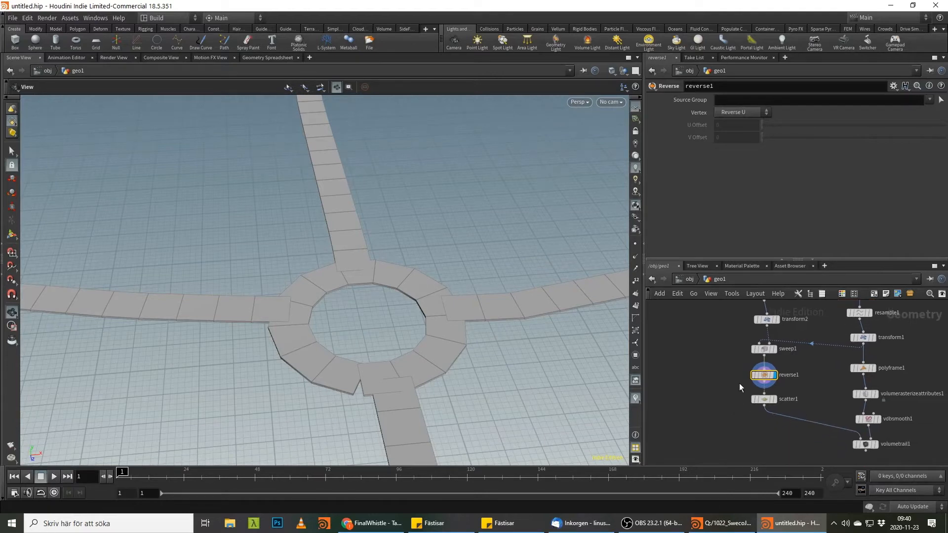
pyautogui.moveTo(736, 339); pyautogui.dragTo(755, 373, button='middle')
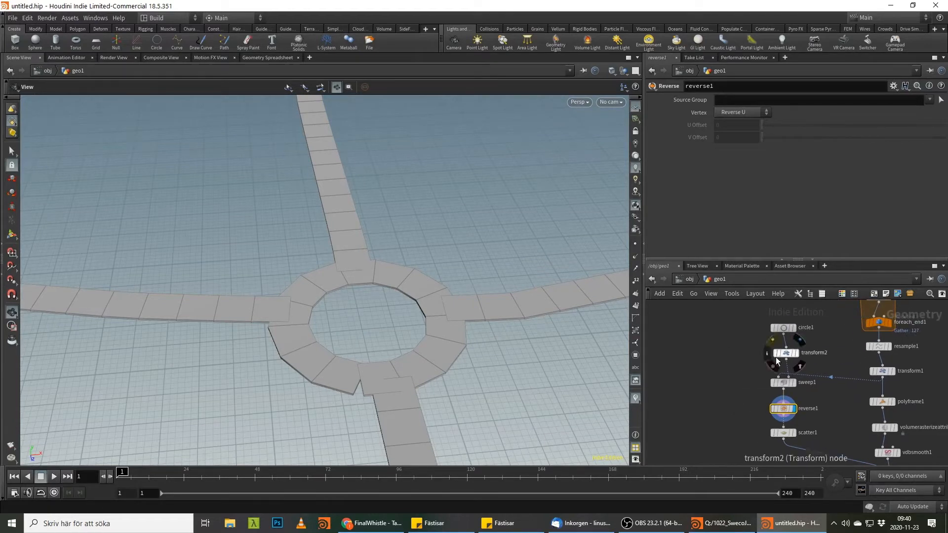
pyautogui.moveTo(822, 342); pyautogui.dragTo(712, 384)
pyautogui.click(742, 391)
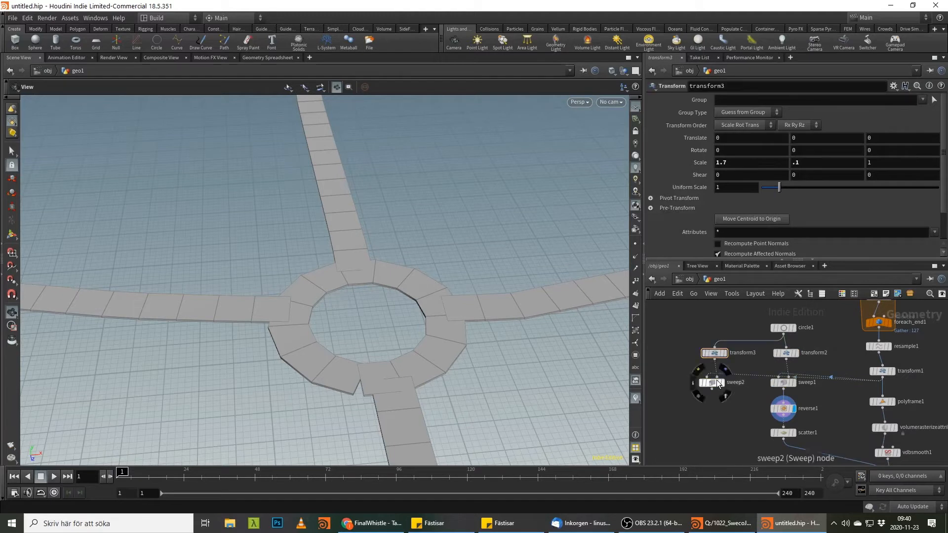
# Step: Add a Null node named Out_road to sweep1's output and place it beside reverse1
pyautogui.click(789, 386)
pyautogui.click(792, 432)
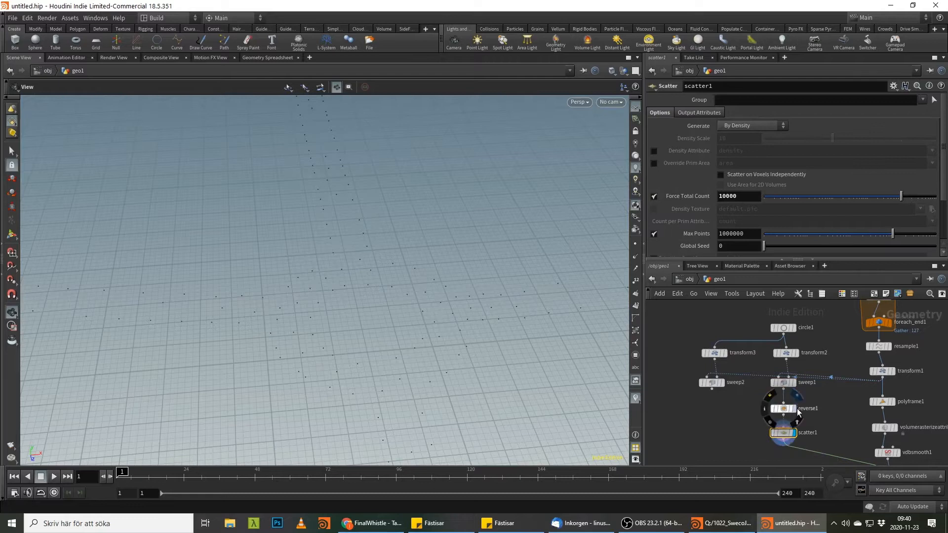
pyautogui.click(795, 398)
pyautogui.click(793, 383)
pyautogui.click(782, 389)
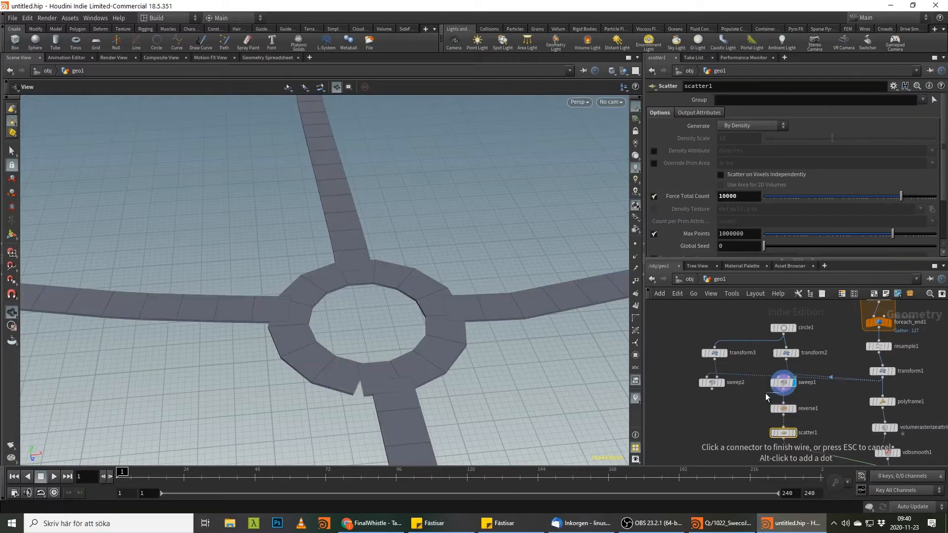
pyautogui.press('Tab')
pyautogui.write('null')
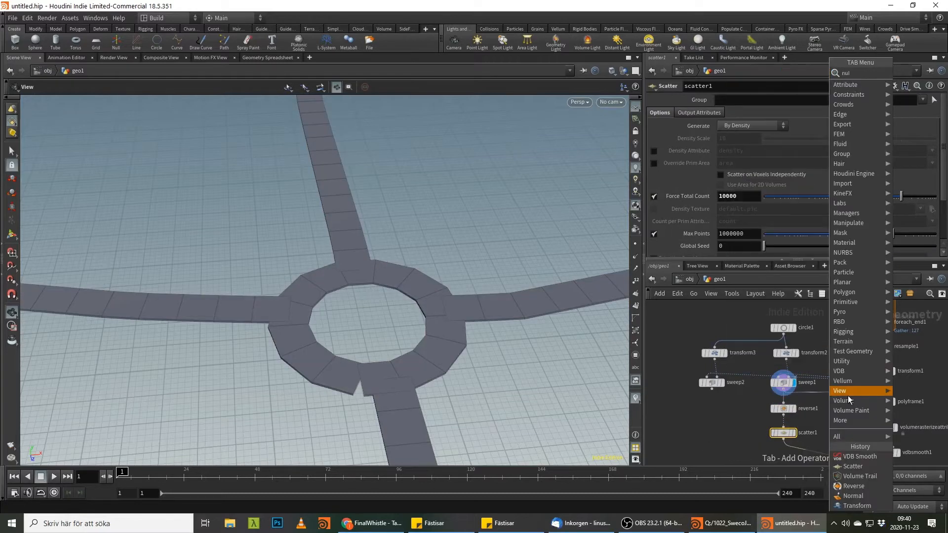
pyautogui.press('Return')
pyautogui.doubleClick(847, 410)
pyautogui.write('Out_')
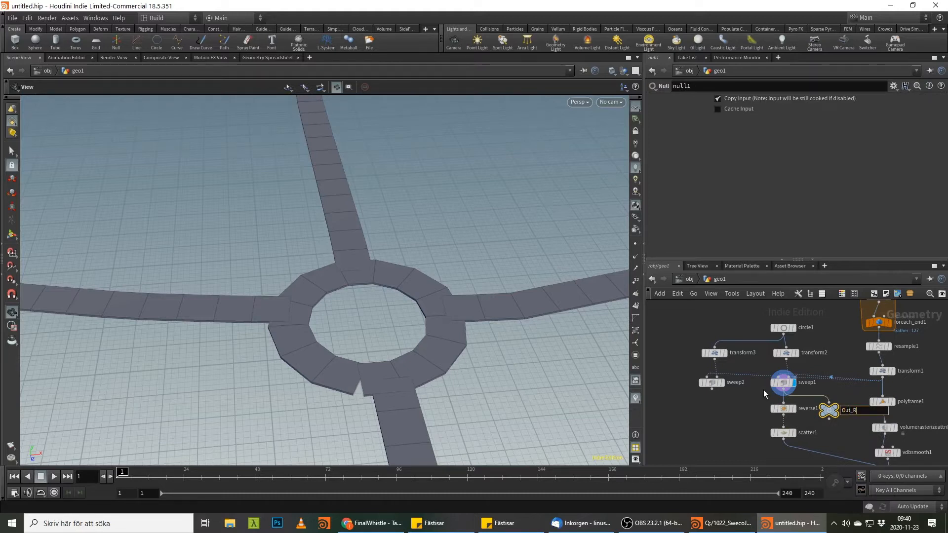
pyautogui.write('road')
pyautogui.press('Return')
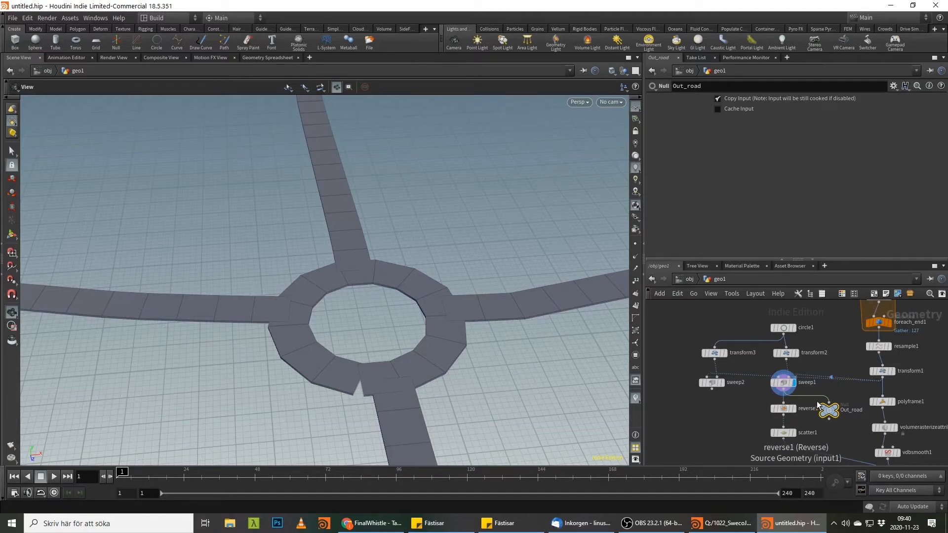
pyautogui.moveTo(829, 408); pyautogui.dragTo(830, 400)
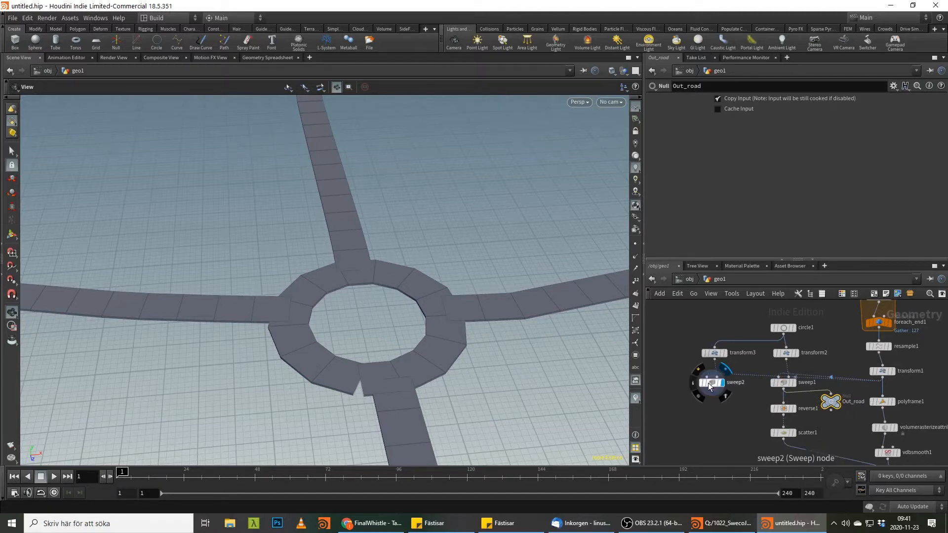
# Step: Copy reverse1 into the second branch below sweep2 and display the copy
pyautogui.click(708, 383)
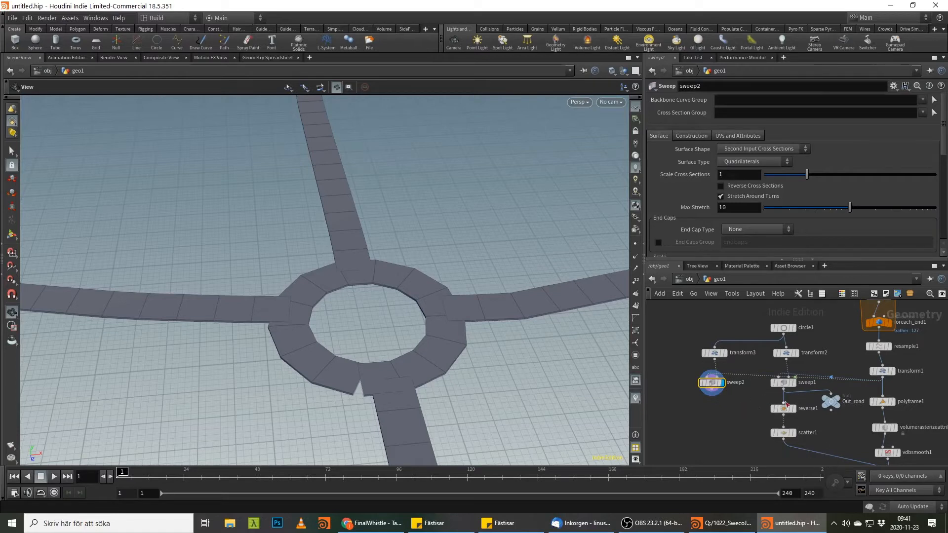
pyautogui.moveTo(373, 348); pyautogui.dragTo(420, 244, button='middle')
pyautogui.keyDown('alt'); pyautogui.moveTo(782, 409); pyautogui.dragTo(711, 396); pyautogui.keyUp('alt')
pyautogui.click(721, 401)
pyautogui.click(713, 403)
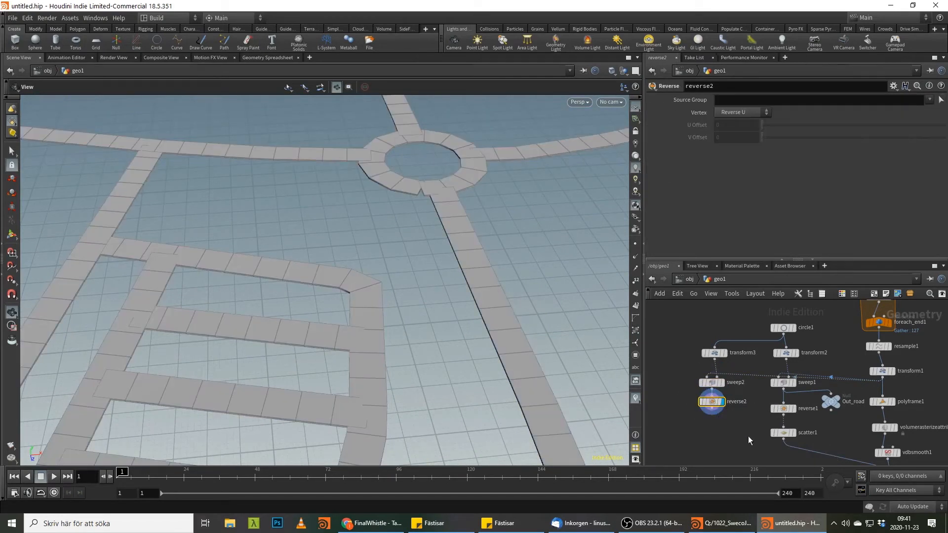
# Step: Set transform3's X scale to 1.1 and check the narrower road strips across the network
pyautogui.click(718, 353)
pyautogui.moveTo(727, 162); pyautogui.dragTo(696, 168, button='middle')
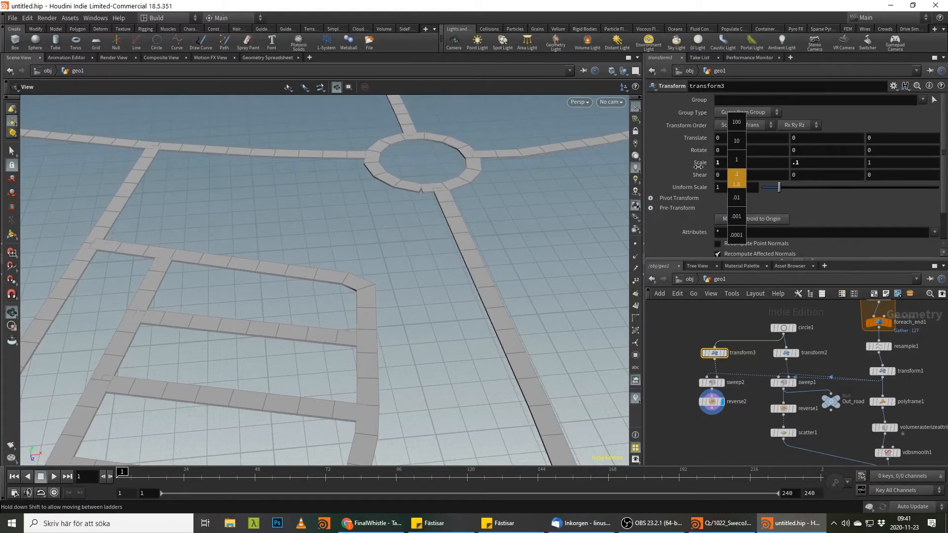
pyautogui.moveTo(483, 291); pyautogui.dragTo(405, 277)
pyautogui.moveTo(730, 162); pyautogui.dragTo(735, 164, button='middle')
pyautogui.scroll(-2, 737, 398)
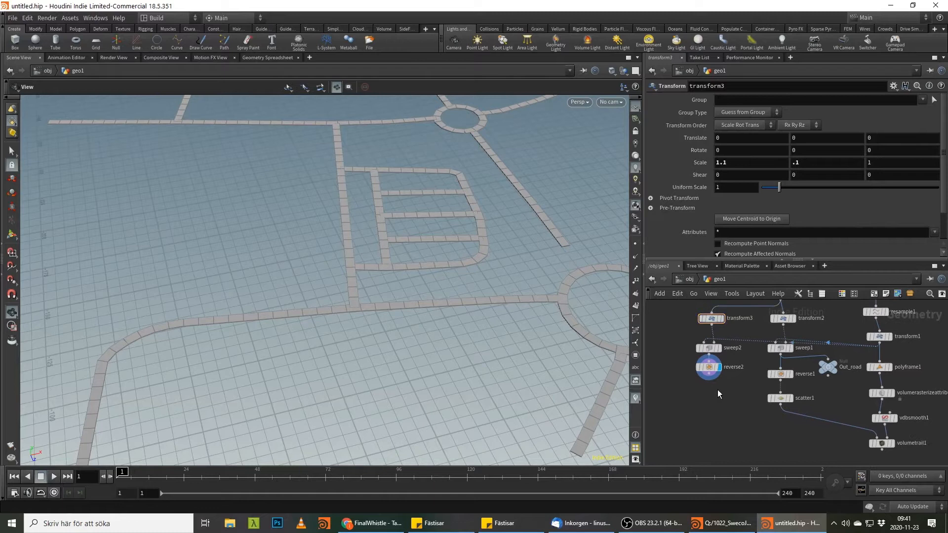
pyautogui.moveTo(413, 299); pyautogui.dragTo(439, 320)
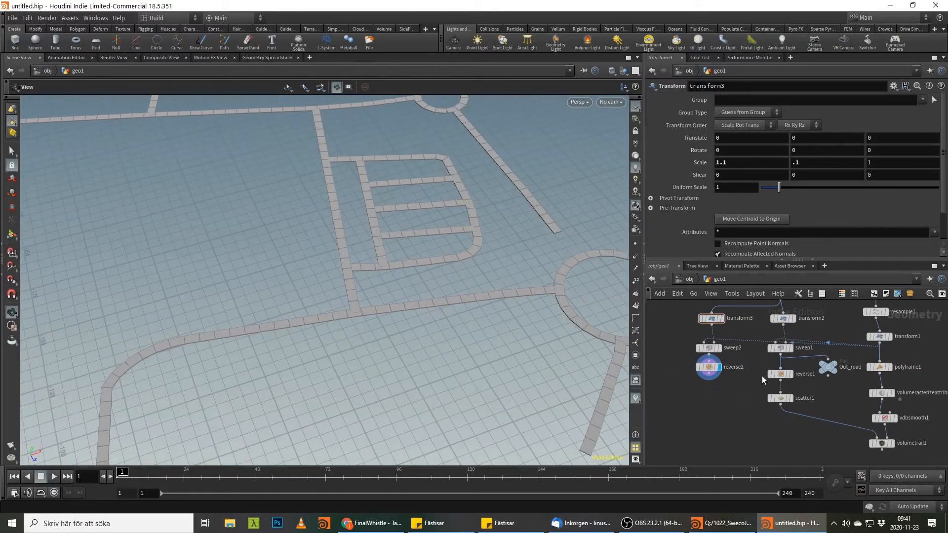
pyautogui.moveTo(422, 321); pyautogui.dragTo(421, 260, button='middle')
pyautogui.moveTo(421, 260); pyautogui.dragTo(353, 311, button='right')
pyautogui.moveTo(428, 153); pyautogui.dragTo(360, 395, button='middle')
pyautogui.moveTo(360, 395); pyautogui.dragTo(535, 197, button='right')
pyautogui.moveTo(442, 289); pyautogui.dragTo(444, 326)
pyautogui.moveTo(282, 348); pyautogui.dragTo(521, 288, button='middle')
# Step: Add a Group Create node below reverse2 and display it
pyautogui.click(711, 375)
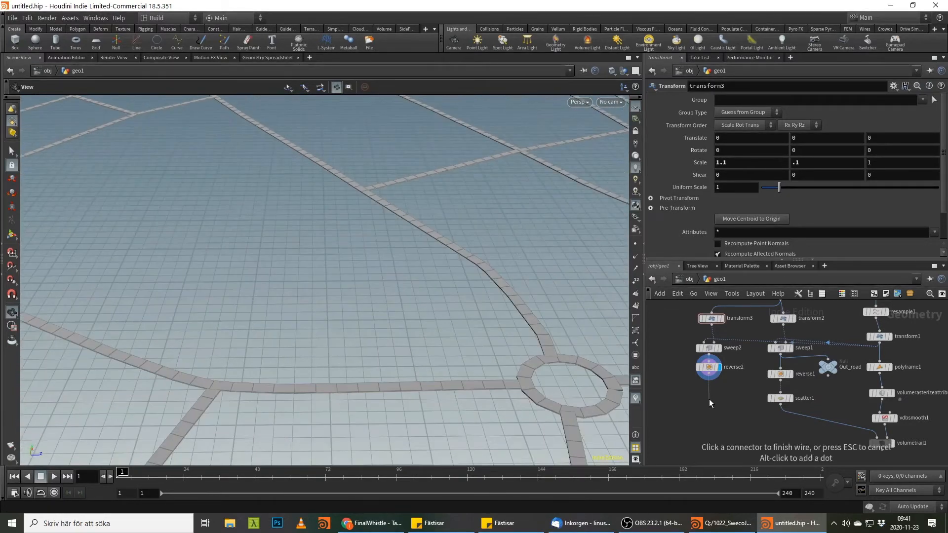
pyautogui.click(709, 399)
pyautogui.write('group')
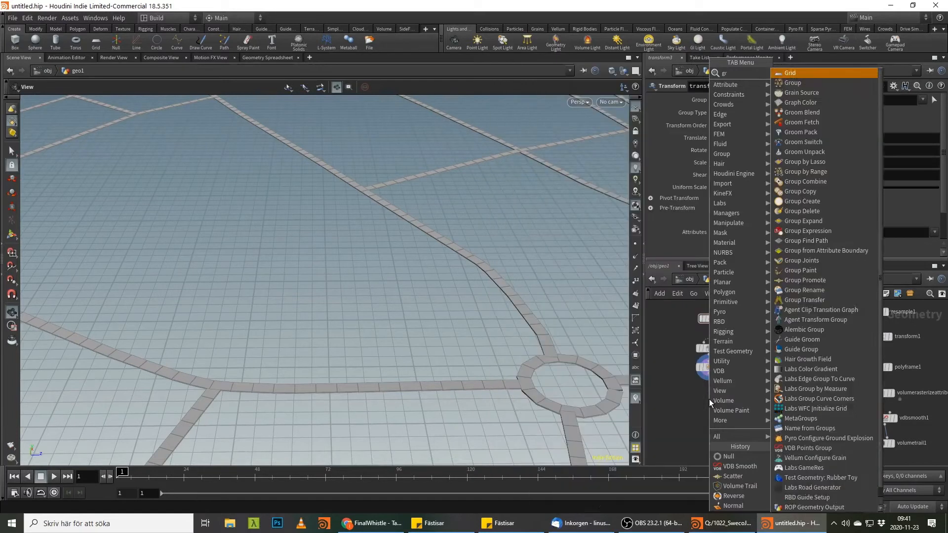
pyautogui.press('Return')
pyautogui.click(709, 402)
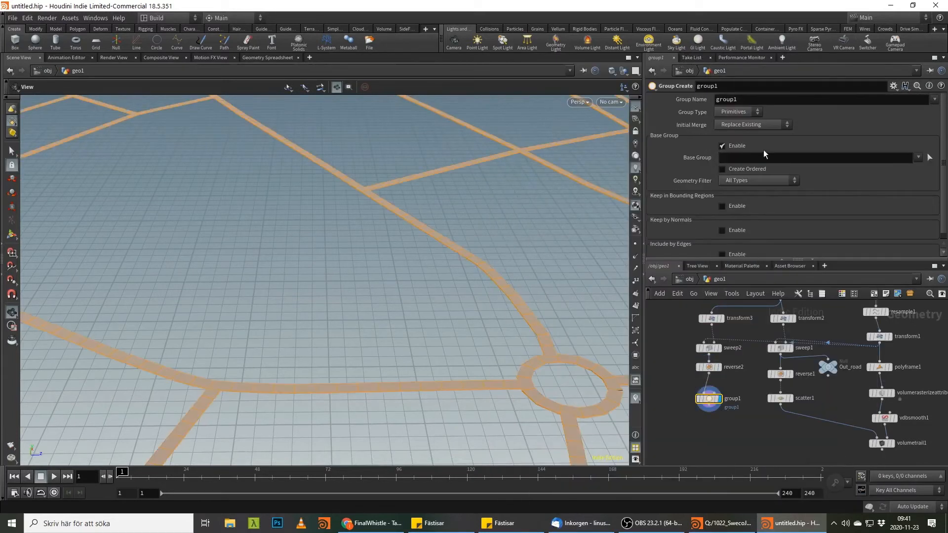
# Step: Restrict group1 to the upward-facing road faces using Keep by Normals instead of Base Group, with direction Z 0 and a small spread angle
pyautogui.click(732, 195)
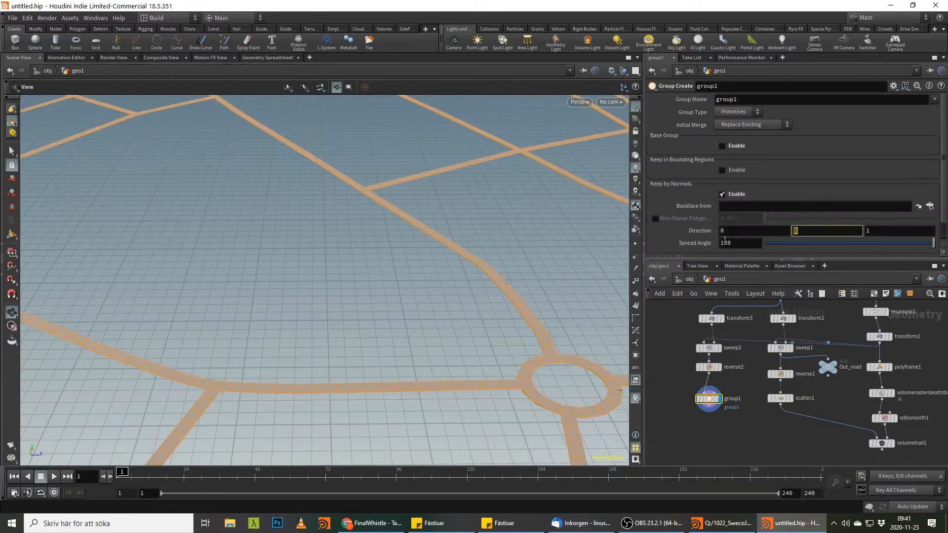
pyautogui.click(917, 232)
pyautogui.write('0')
pyautogui.press('Return')
pyautogui.moveTo(778, 243)
pyautogui.mouseDown()
pyautogui.moveTo(815, 244)
pyautogui.moveTo(786, 245)
pyautogui.mouseUp()
pyautogui.moveTo(464, 306); pyautogui.dragTo(524, 265)
# Step: Add a Blast node below group1
pyautogui.press('Tab')
pyautogui.write('bl')
pyautogui.press('Return')
pyautogui.click(714, 419)
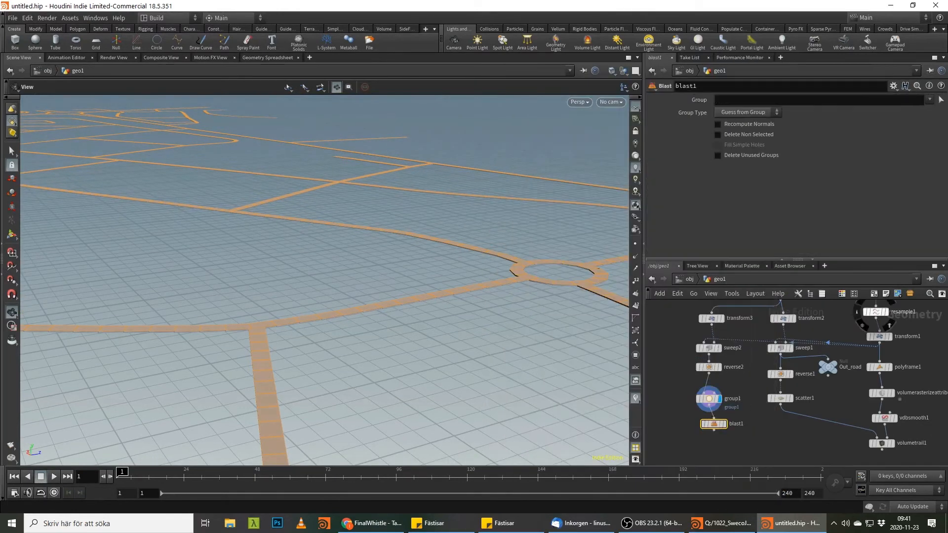
# Step: Set blast1's group to group1 with Delete Non Selected enabled, and display the remaining road faces
pyautogui.click(929, 100)
pyautogui.click(919, 113)
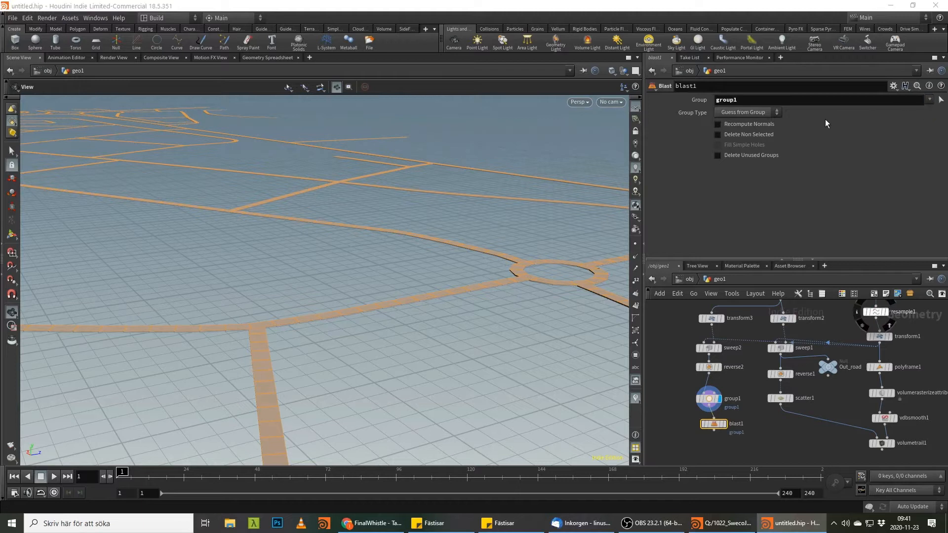
pyautogui.click(754, 135)
pyautogui.click(718, 425)
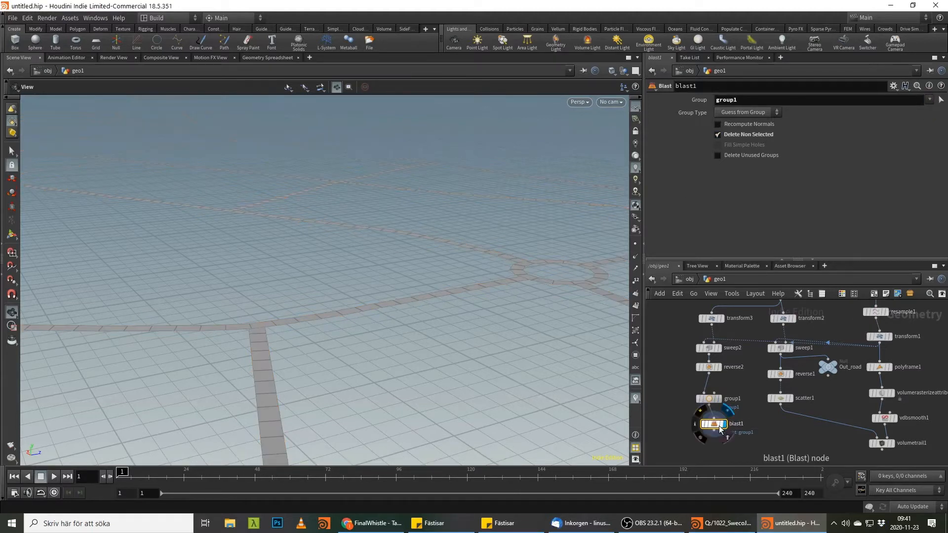
pyautogui.moveTo(366, 315); pyautogui.dragTo(383, 260)
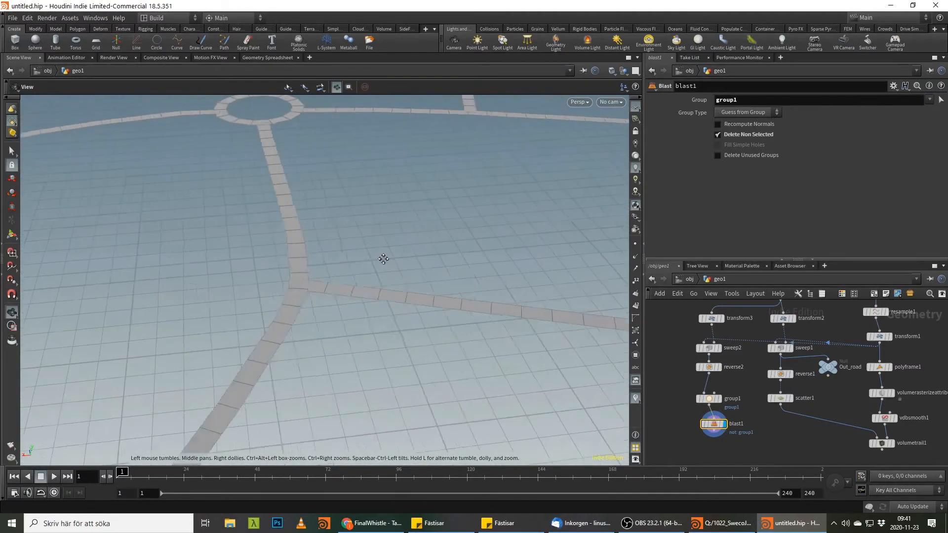
pyautogui.moveTo(383, 260); pyautogui.dragTo(434, 254, button='middle')
pyautogui.moveTo(433, 254); pyautogui.dragTo(452, 262)
pyautogui.moveTo(453, 263); pyautogui.dragTo(290, 279, button='right')
pyautogui.moveTo(290, 280); pyautogui.dragTo(395, 249, button='middle')
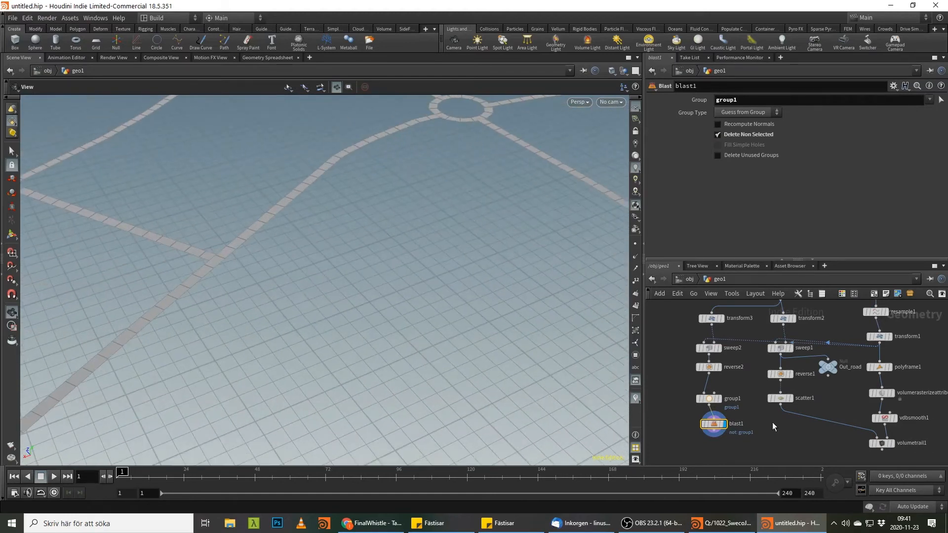
# Step: Add a Scatter node below blast1 and display its points
pyautogui.moveTo(765, 431); pyautogui.dragTo(798, 385, button='middle')
pyautogui.press('Tab')
pyautogui.write('scatt')
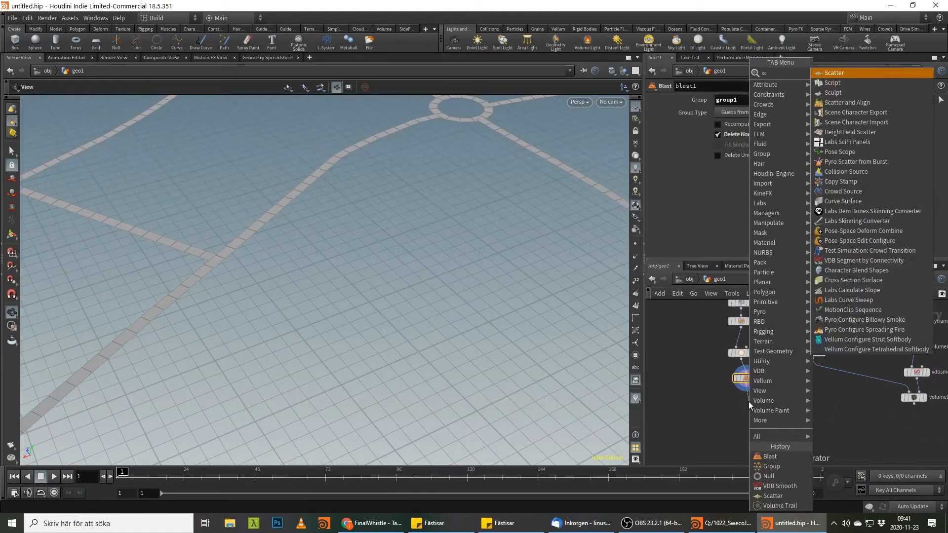
pyautogui.press('Return')
pyautogui.click(748, 402)
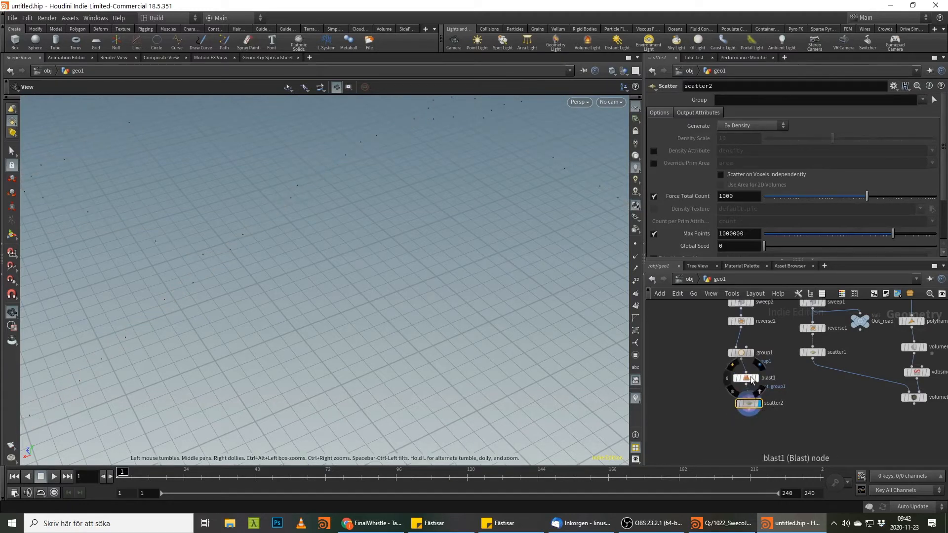
# Step: Show blast1 as a template behind the points and set scatter2's relax iterations to 20
pyautogui.click(757, 388)
pyautogui.moveTo(355, 266); pyautogui.dragTo(517, 294, button='middle')
pyautogui.moveTo(517, 294); pyautogui.dragTo(304, 344)
pyautogui.moveTo(304, 343); pyautogui.dragTo(218, 313, button='middle')
pyautogui.scroll(-3, 748, 227)
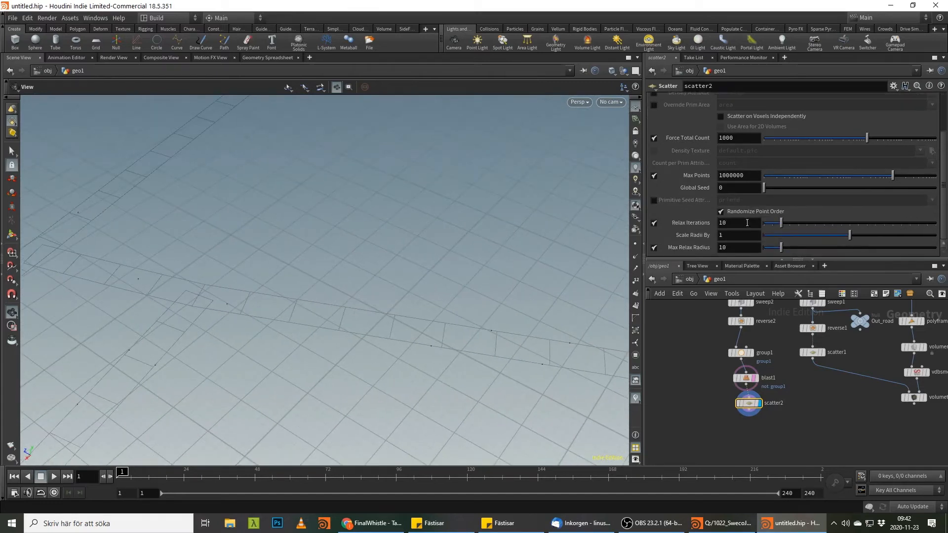
pyautogui.moveTo(863, 226); pyautogui.dragTo(798, 217)
pyautogui.moveTo(412, 354); pyautogui.dragTo(447, 260, button='middle')
pyautogui.moveTo(447, 260); pyautogui.dragTo(380, 269)
# Step: Try a forced total count of 3000 on scatter2, settle on 300, and check the point spacing
pyautogui.doubleClick(733, 138)
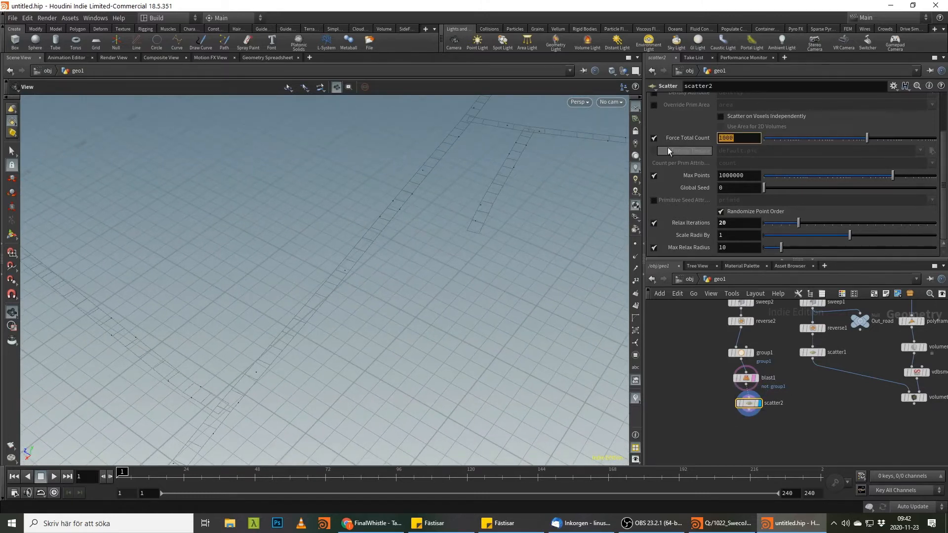
pyautogui.write('3000')
pyautogui.press('Return')
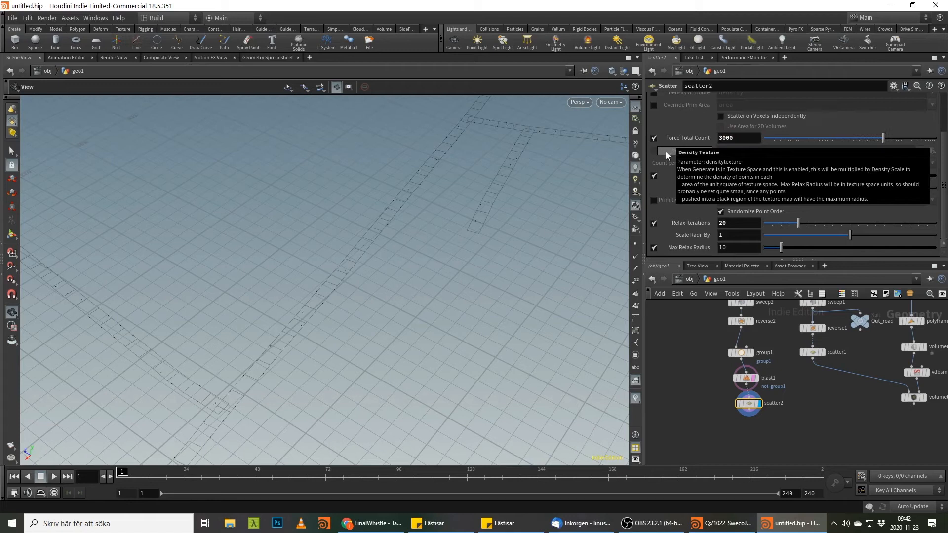
pyautogui.click(841, 437)
pyautogui.moveTo(831, 418); pyautogui.dragTo(776, 381, button='middle')
pyautogui.moveTo(313, 314); pyautogui.dragTo(335, 267, button='right')
pyautogui.moveTo(334, 267); pyautogui.dragTo(442, 298)
pyautogui.moveTo(442, 298); pyautogui.dragTo(330, 235, button='middle')
pyautogui.moveTo(331, 235); pyautogui.dragTo(445, 296, button='right')
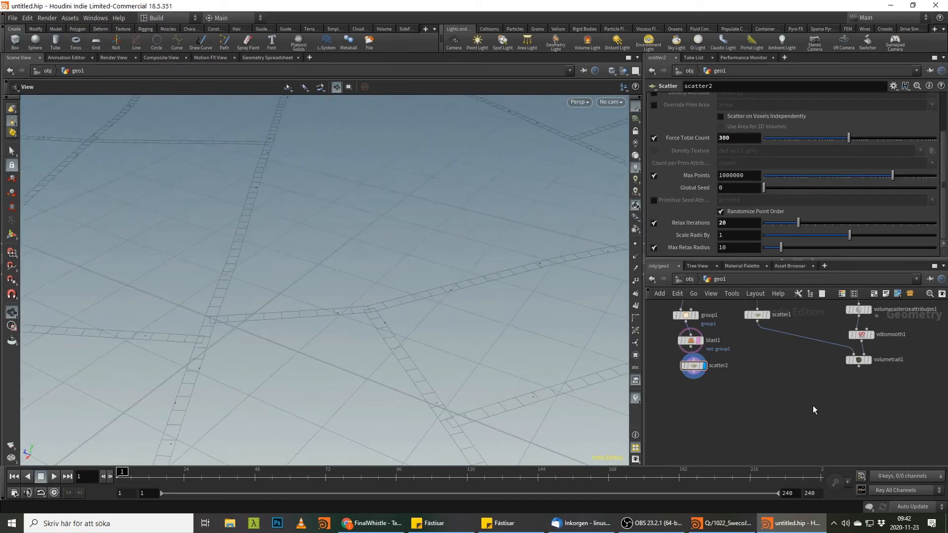
# Step: Display sweep1, look over the whole road network, and switch to the other open Houdini scene
pyautogui.hotkey('alt', 'Tab')
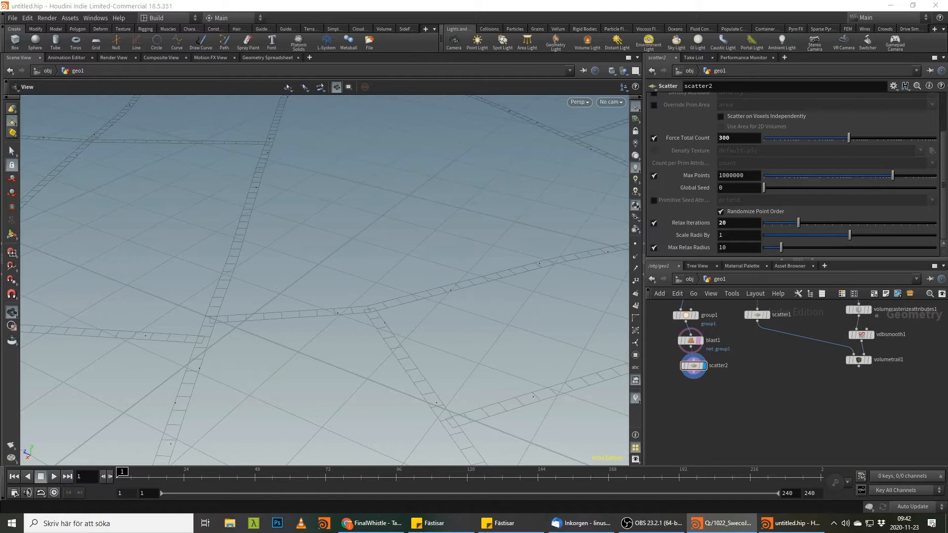
pyautogui.moveTo(823, 372); pyautogui.dragTo(814, 435, button='middle')
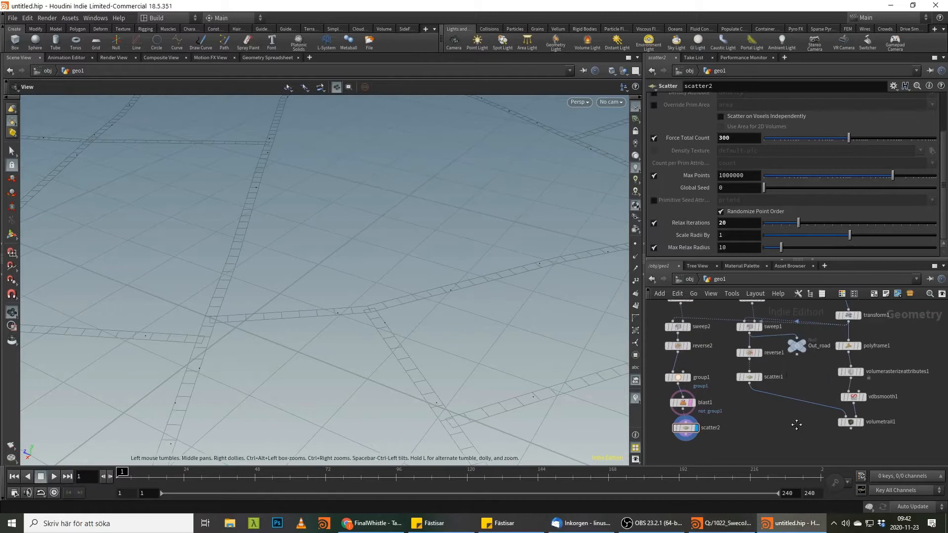
pyautogui.click(754, 328)
pyautogui.click(751, 330)
pyautogui.moveTo(428, 307); pyautogui.dragTo(383, 316, button='right')
pyautogui.moveTo(415, 284); pyautogui.dragTo(269, 331, button='right')
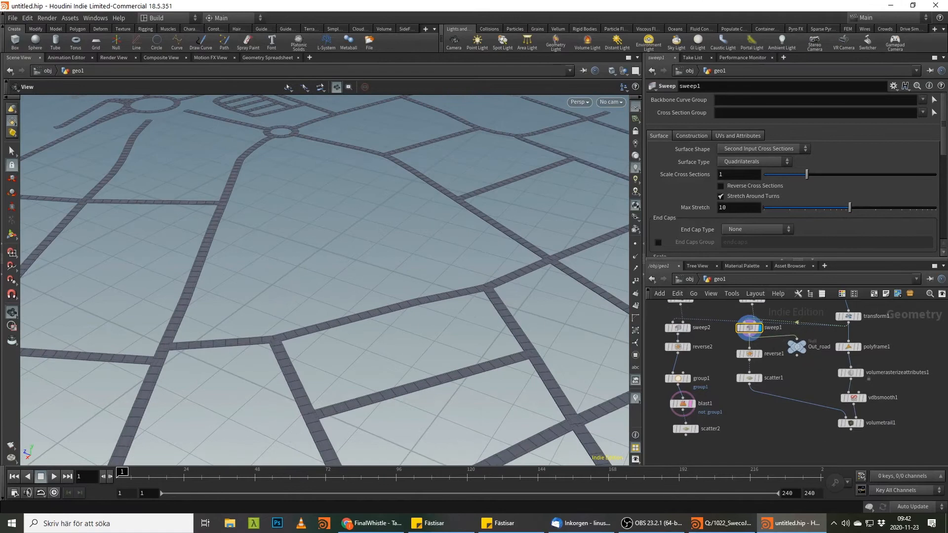
pyautogui.hotkey('alt', 'Tab')
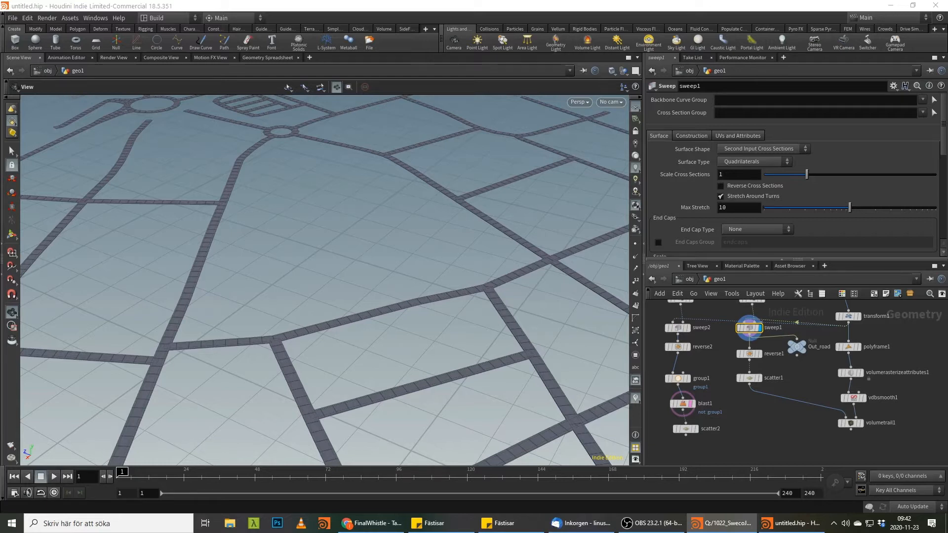
# Step: Display resample1, then transform1, and frame the scaled road curves for inspection
pyautogui.moveTo(507, 258); pyautogui.dragTo(335, 321, button='middle')
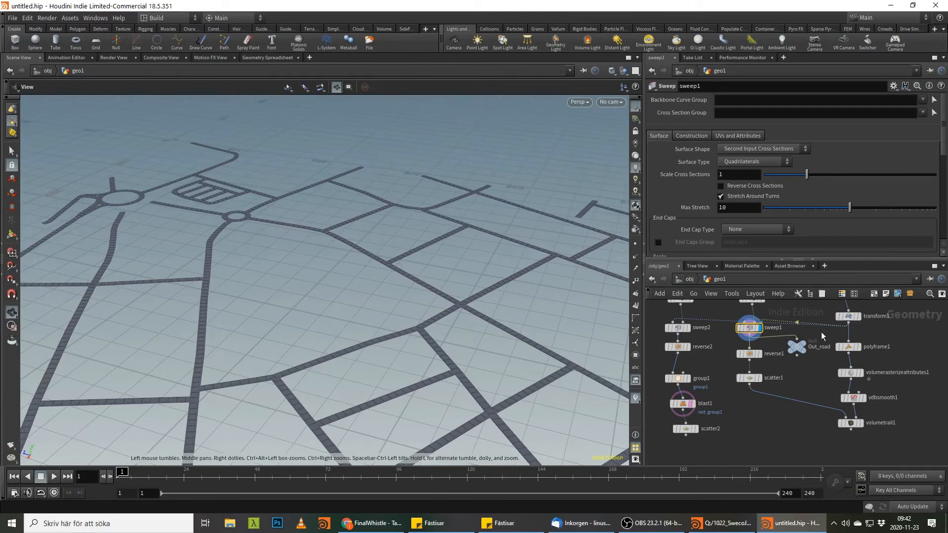
pyautogui.moveTo(883, 326); pyautogui.dragTo(877, 382, button='middle')
pyautogui.click(849, 348)
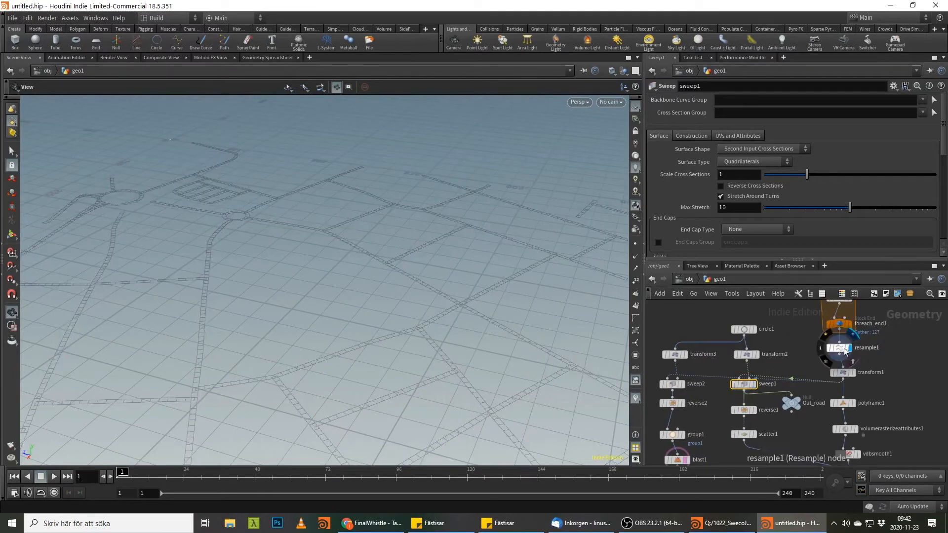
pyautogui.press('g')
pyautogui.click(852, 372)
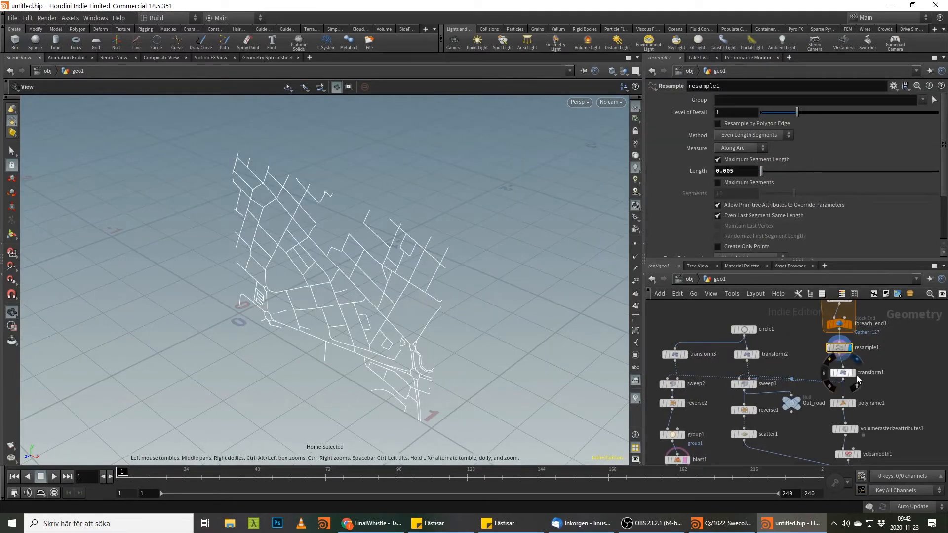
pyautogui.click(841, 373)
pyautogui.press('g')
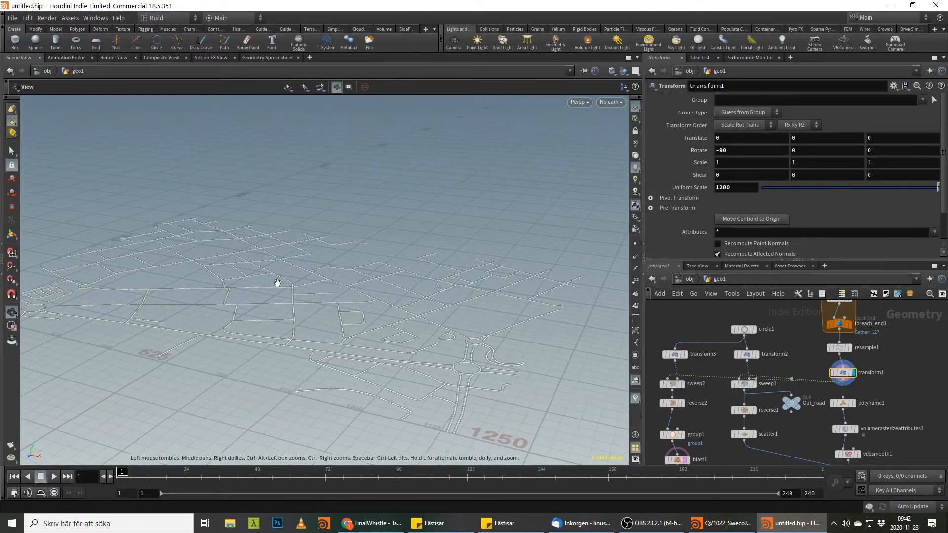
pyautogui.moveTo(744, 389); pyautogui.dragTo(791, 396)
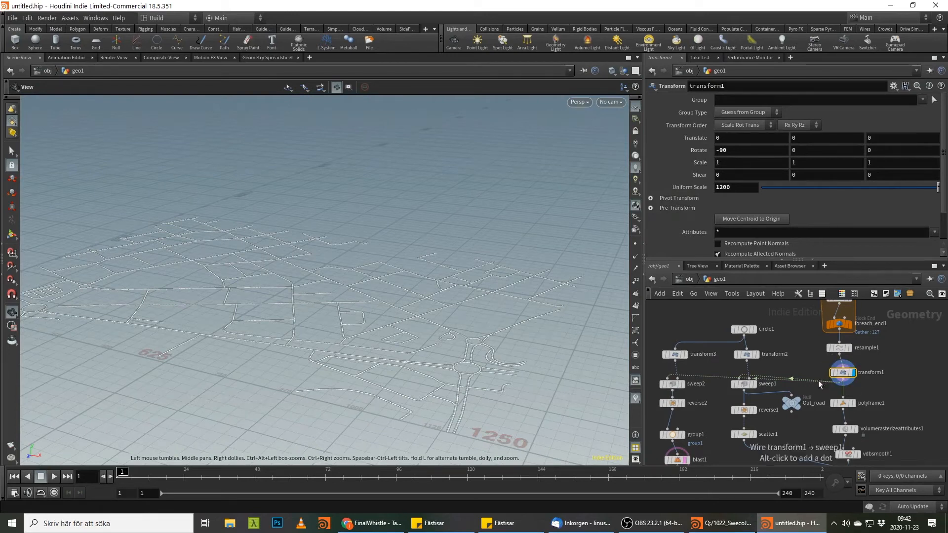
pyautogui.moveTo(383, 313); pyautogui.dragTo(439, 292, button='middle')
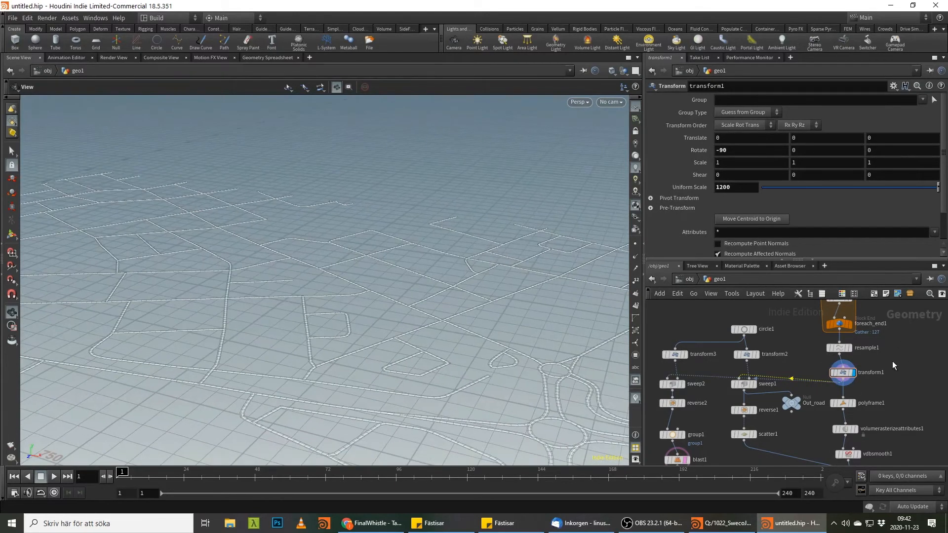
# Step: Add an Attribute Wrangle fed by transform1 with the point expression v@up = {0,1,0};
pyautogui.press('Tab')
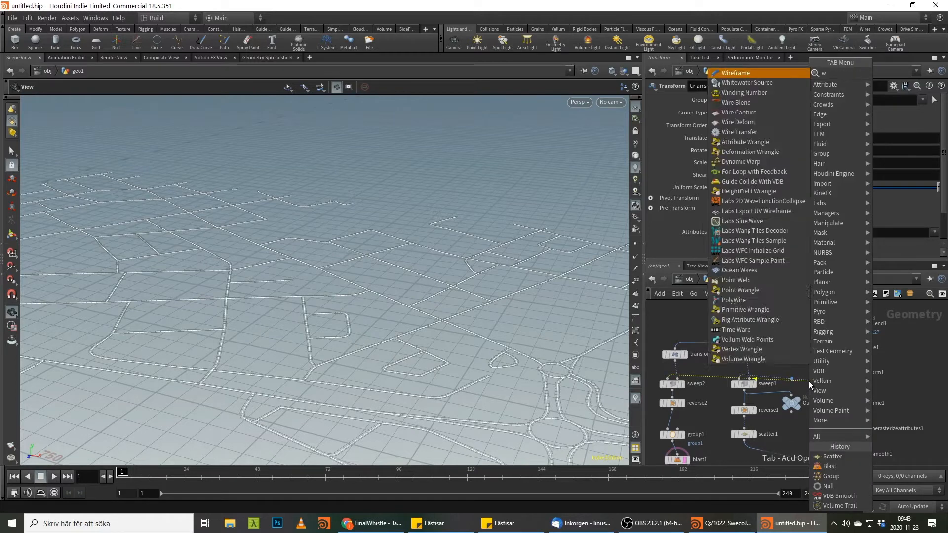
pyautogui.click(809, 383)
pyautogui.click(810, 385)
pyautogui.click(745, 164)
pyautogui.write('v@up = {0,1,0};')
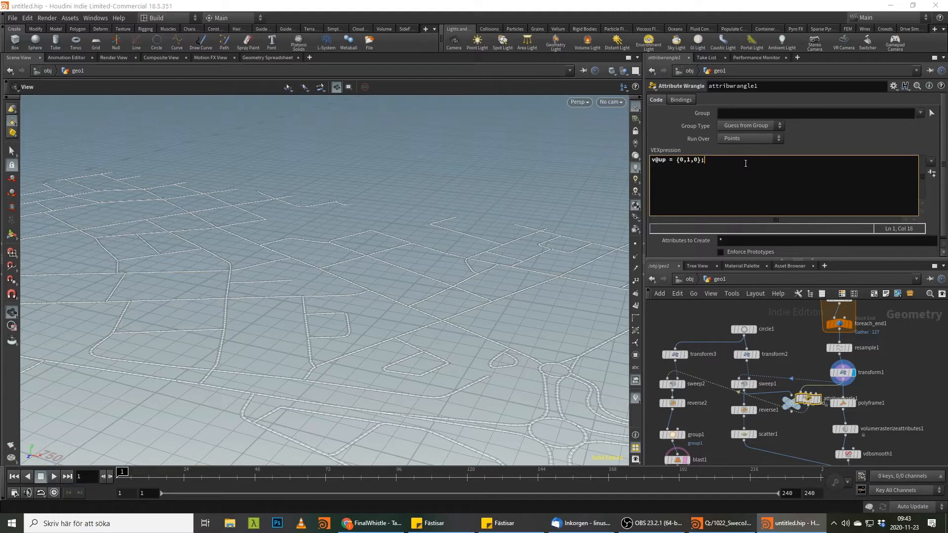
# Step: Wire attribwrangle1 into sweep1's backbone input and arrange the wrangle between transform1 and the sweeps
pyautogui.moveTo(819, 392); pyautogui.dragTo(815, 359)
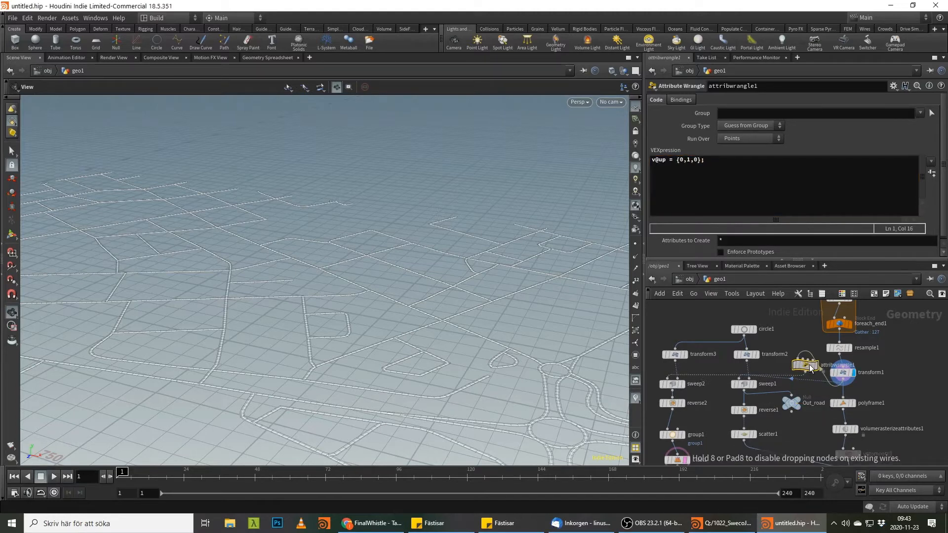
pyautogui.click(805, 371)
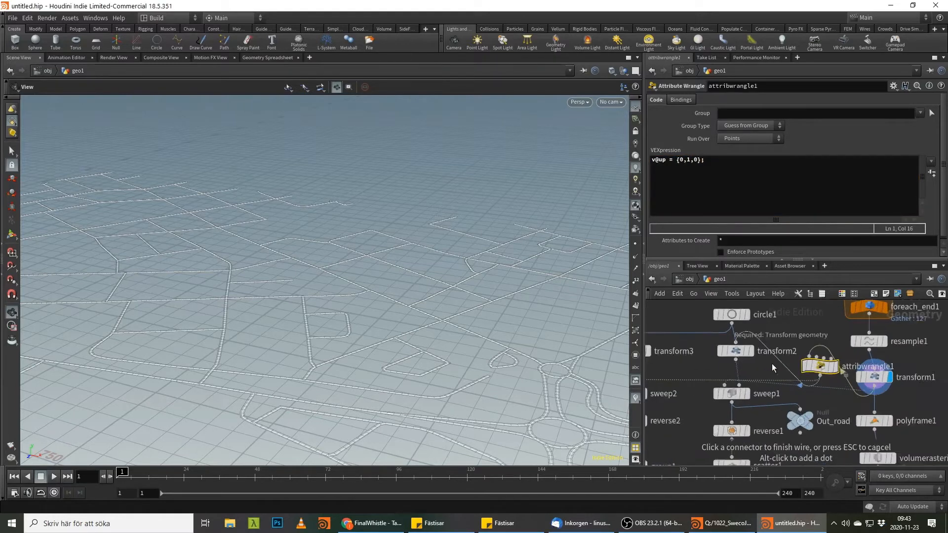
pyautogui.scroll(4, 771, 363)
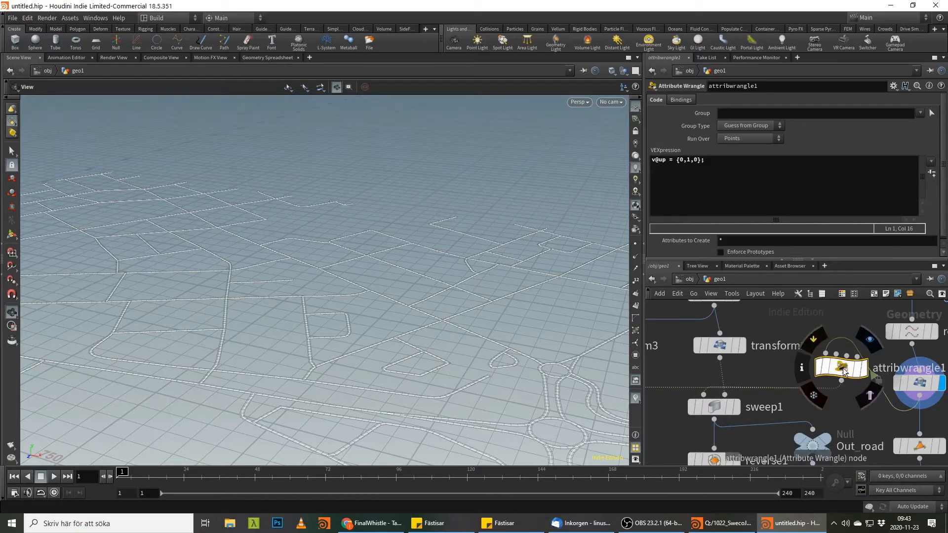
pyautogui.moveTo(843, 371); pyautogui.dragTo(826, 387)
pyautogui.click(711, 412)
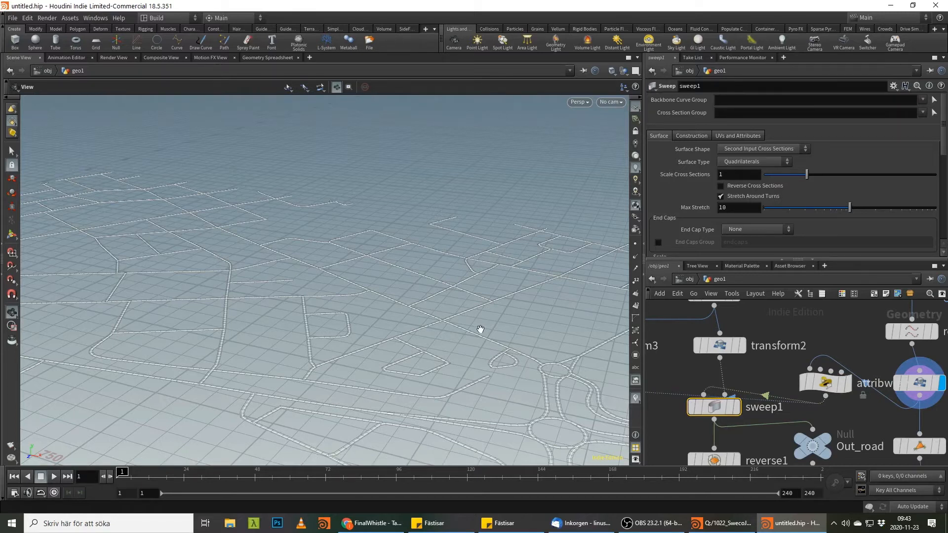
pyautogui.moveTo(466, 317); pyautogui.dragTo(417, 337)
pyautogui.moveTo(828, 383); pyautogui.dragTo(823, 364)
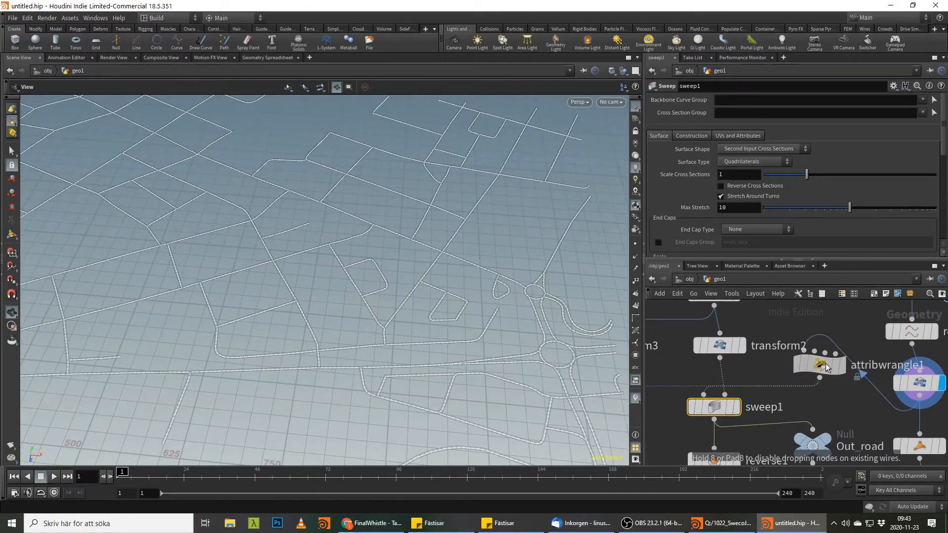
# Step: Add a Grid node beside the resample1 chain and display it
pyautogui.moveTo(876, 376); pyautogui.dragTo(774, 384, button='middle')
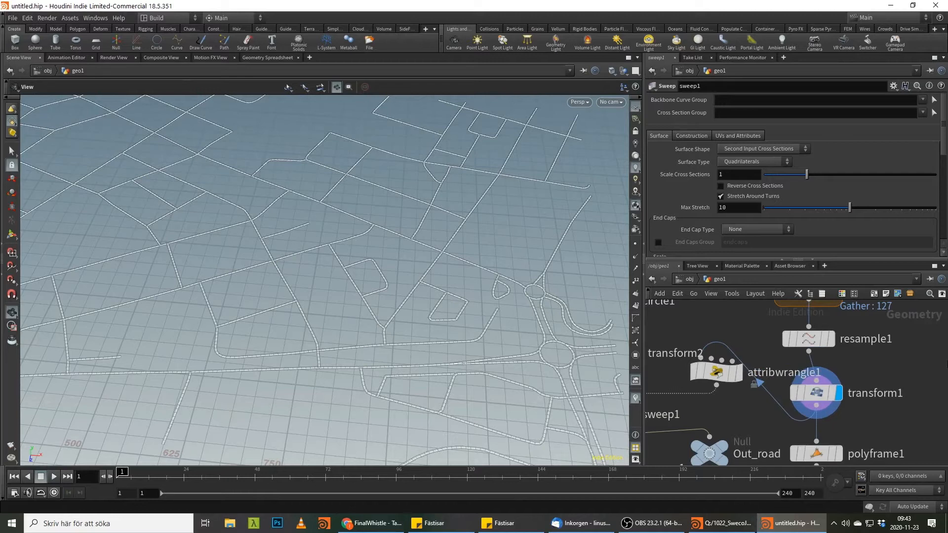
pyautogui.moveTo(920, 351); pyautogui.dragTo(866, 360, button='middle')
pyautogui.press('Tab')
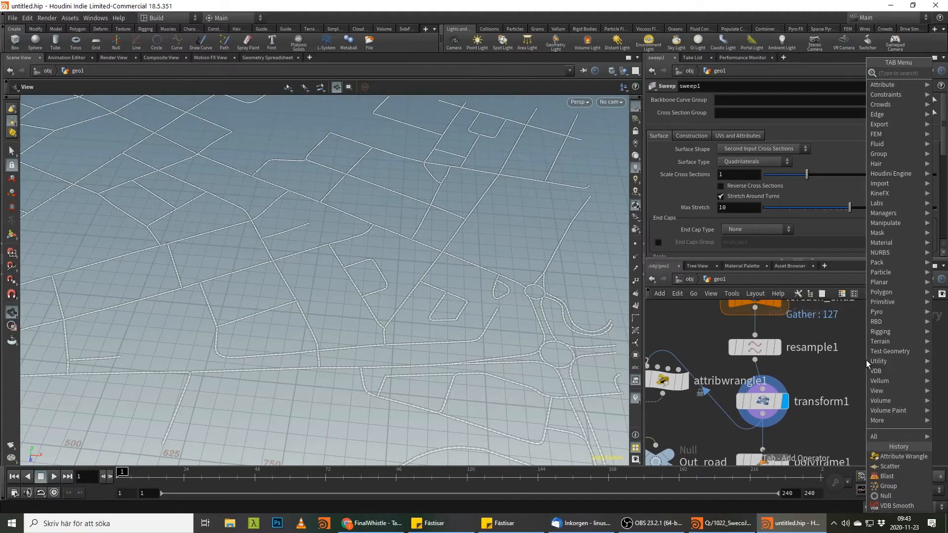
pyautogui.write('di')
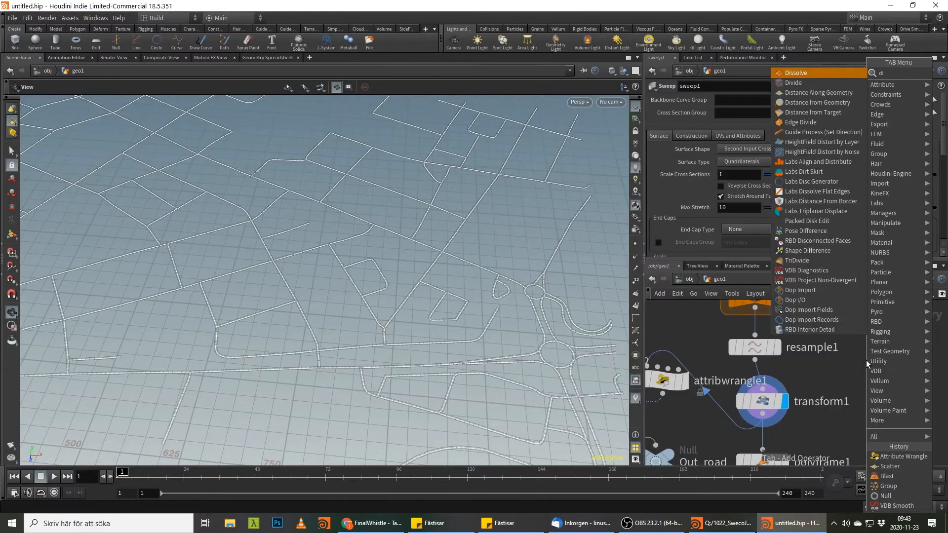
pyautogui.press('BackSpace')
pyautogui.press('BackSpace')
pyautogui.write('gri')
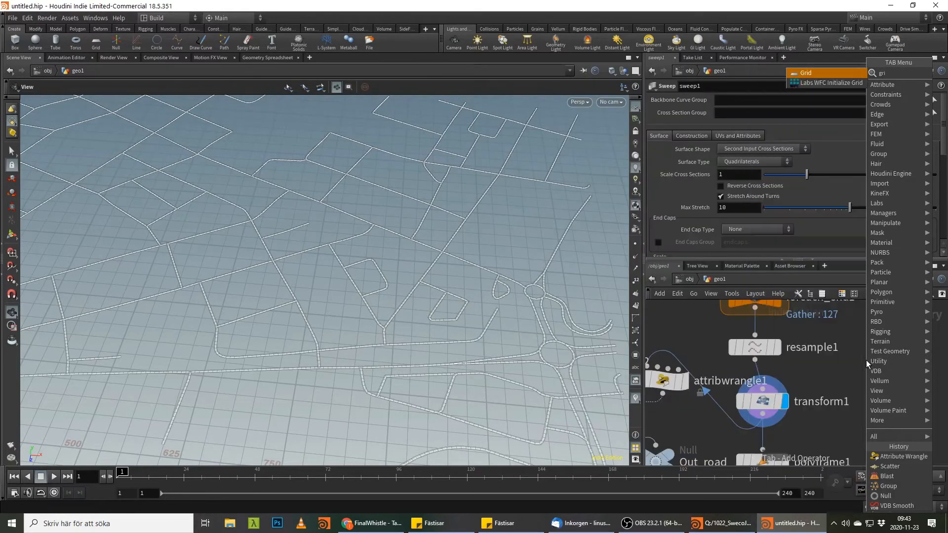
pyautogui.press('Return')
pyautogui.click(906, 348)
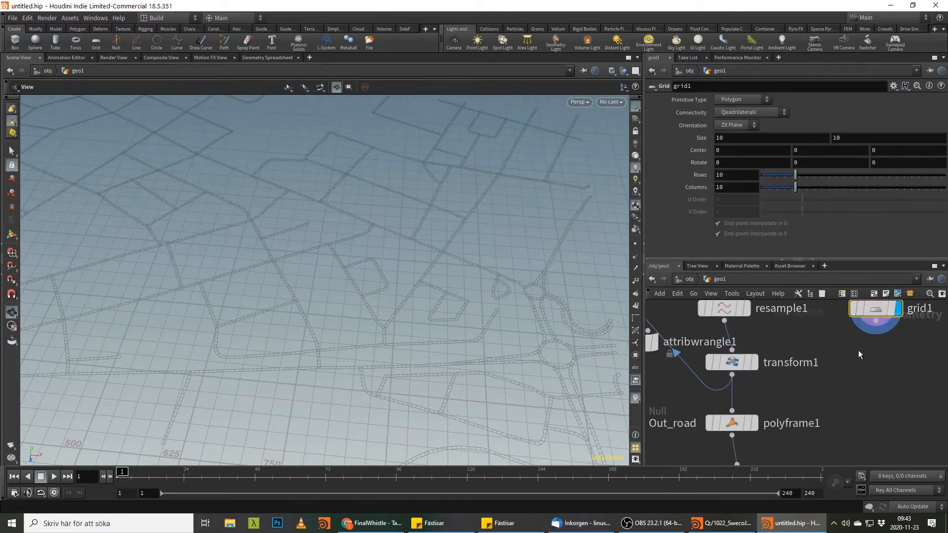
# Step: Add a Match Size node below grid1, using transform1 as the reference geometry, and display it
pyautogui.scroll(-3, 858, 354)
pyautogui.scroll(-5, 311, 349)
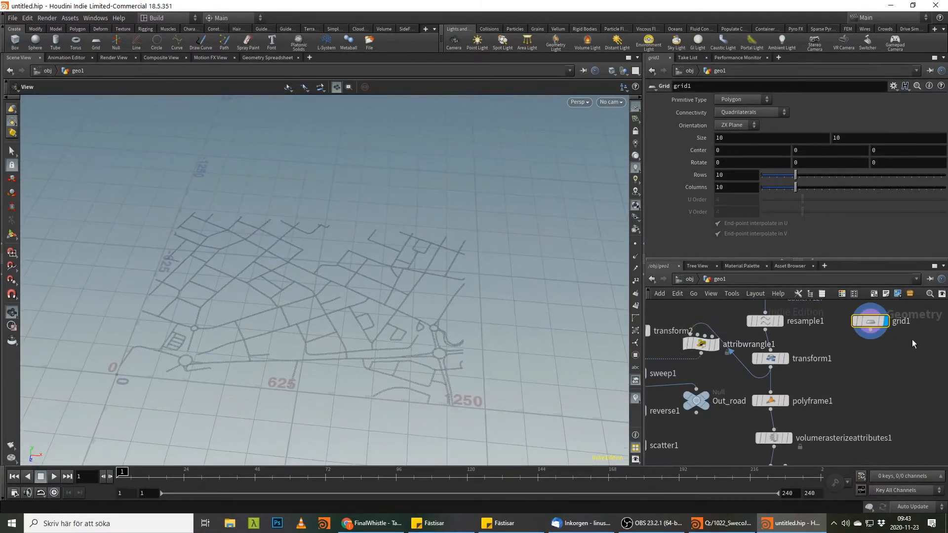
pyautogui.press('Tab')
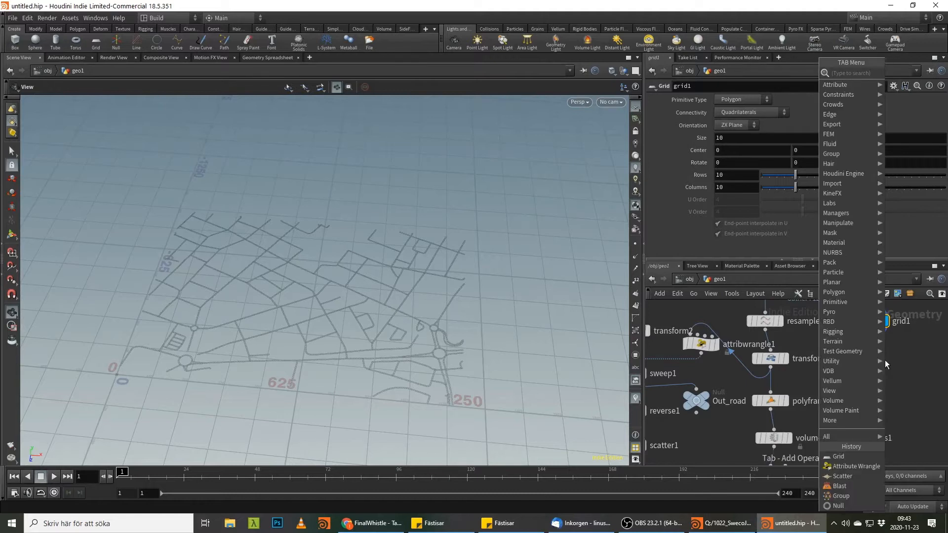
pyautogui.write('match')
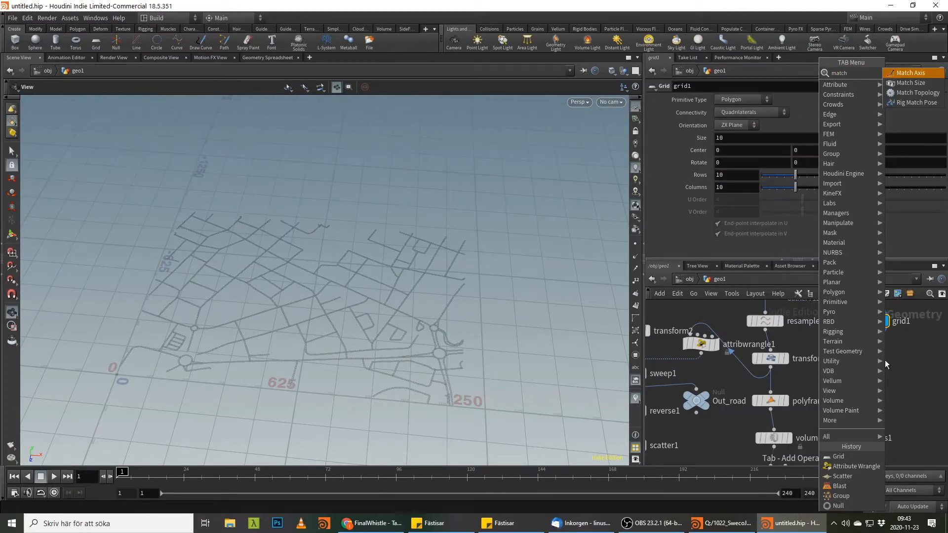
pyautogui.press('Down')
pyautogui.press('Return')
pyautogui.click(769, 369)
pyautogui.click(892, 352)
pyautogui.click(899, 360)
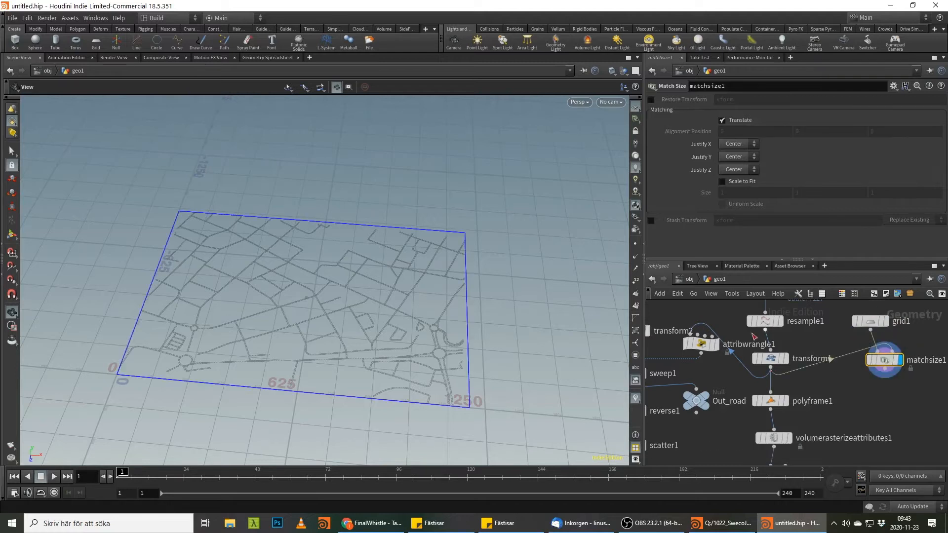
# Step: Enable Scale to Fit on matchsize1 with Uniform Scale off
pyautogui.click(729, 184)
pyautogui.click(743, 205)
pyautogui.click(722, 204)
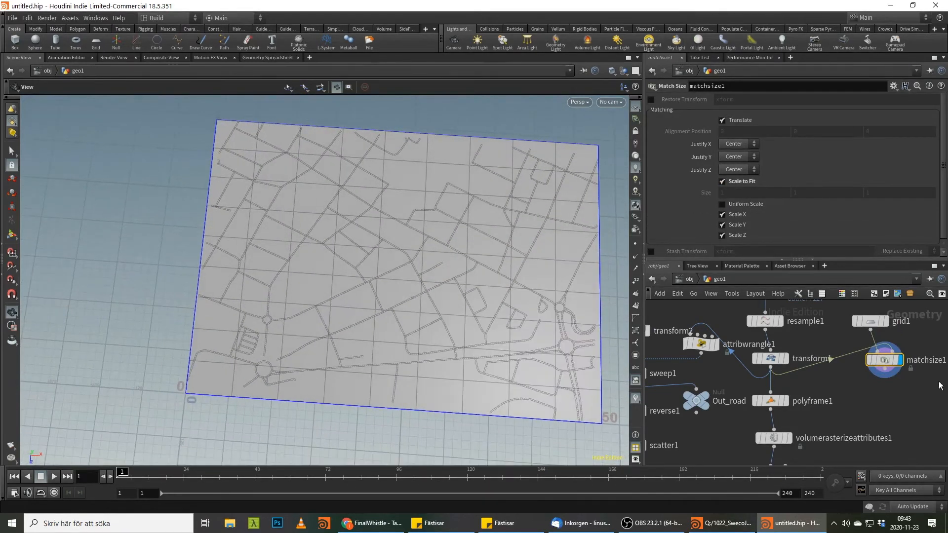
# Step: Set grid1 to 50 rows and 80 columns
pyautogui.click(870, 321)
pyautogui.moveTo(813, 175); pyautogui.dragTo(944, 175)
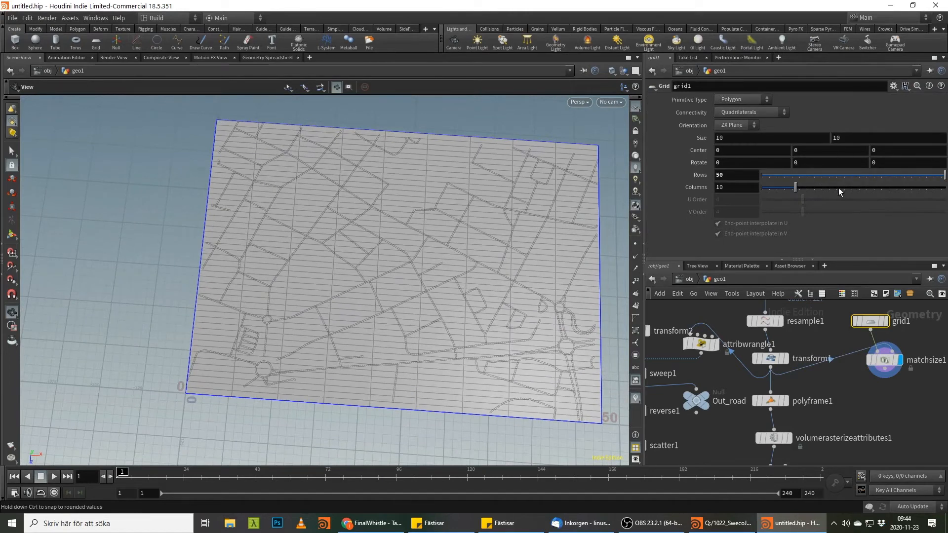
pyautogui.moveTo(796, 187); pyautogui.dragTo(944, 187)
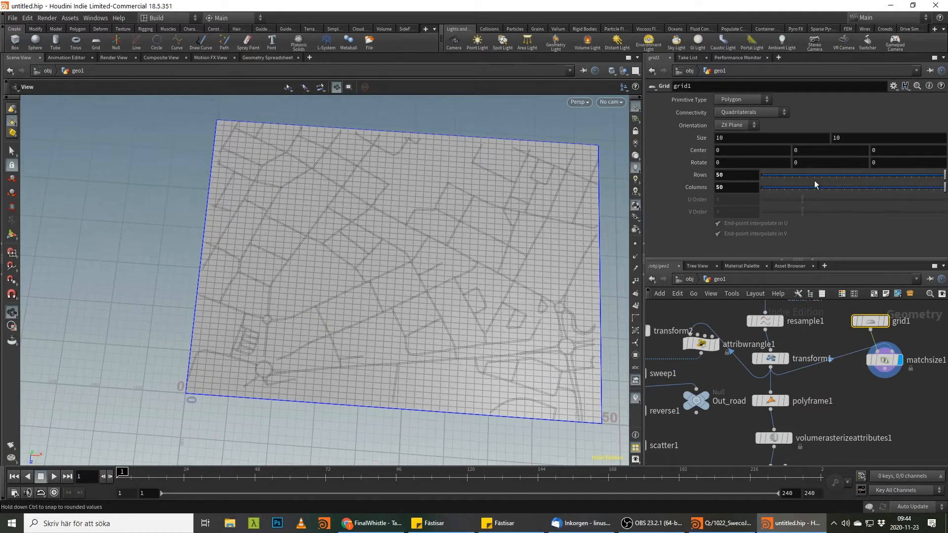
pyautogui.moveTo(734, 187)
pyautogui.mouseDown(button='middle')
pyautogui.moveTo(726, 165)
pyautogui.moveTo(738, 165)
pyautogui.moveTo(737, 193)
pyautogui.mouseUp(button='middle')
# Step: Add a Mountain node below matchsize1 and display it
pyautogui.moveTo(941, 415); pyautogui.dragTo(924, 405, button='middle')
pyautogui.scroll(5, 318, 313)
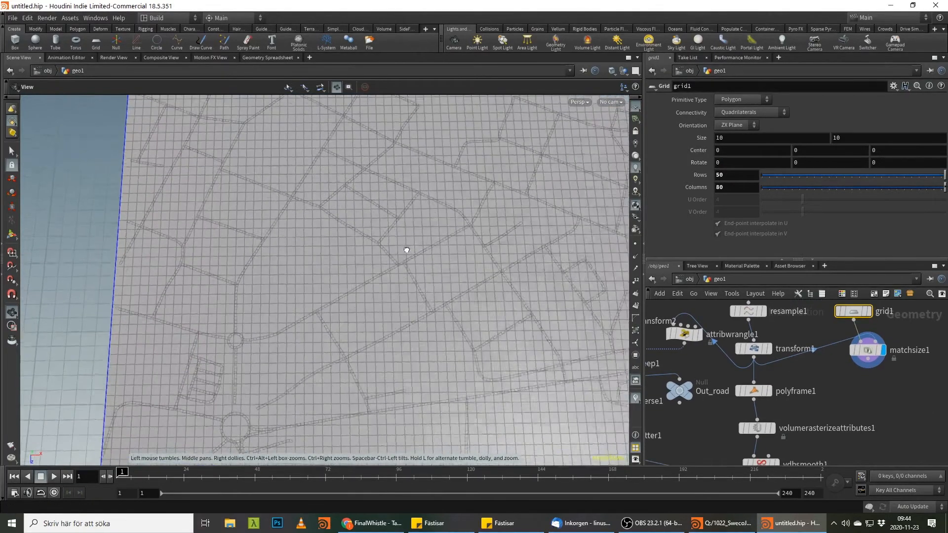
pyautogui.press('Tab')
pyautogui.write('moun')
pyautogui.press('Return')
pyautogui.click(868, 382)
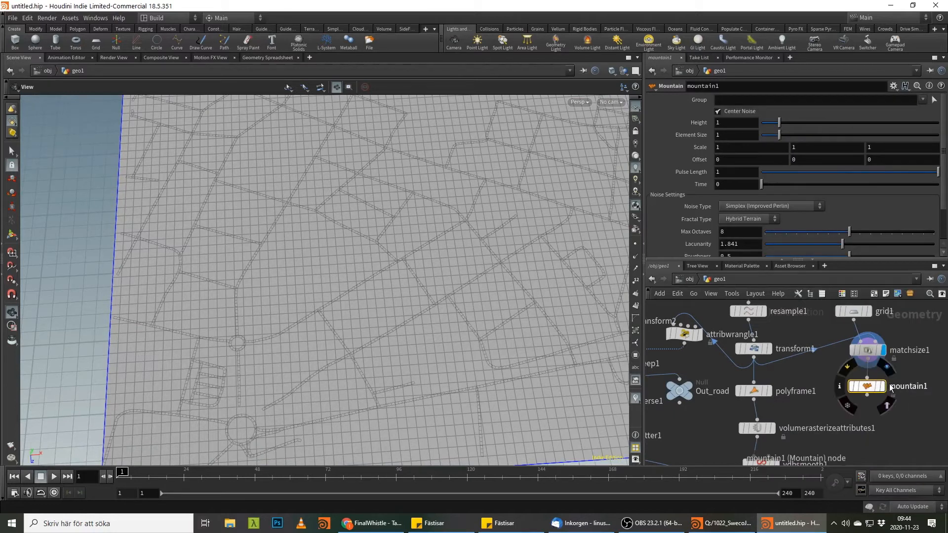
# Step: Set mountain1's height to 7.68 and its element size to 3.6
pyautogui.moveTo(242, 348); pyautogui.dragTo(282, 291)
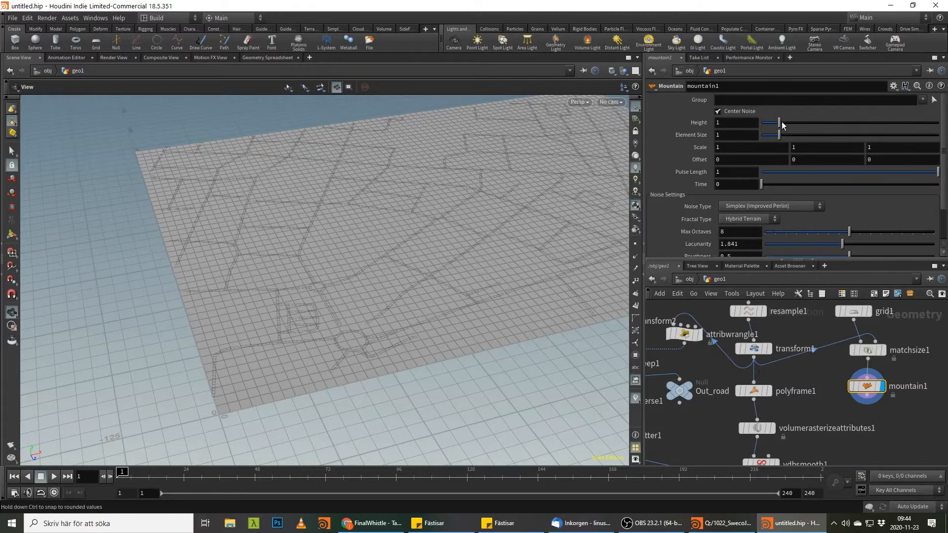
pyautogui.moveTo(875, 121); pyautogui.dragTo(896, 119)
pyautogui.moveTo(779, 135); pyautogui.dragTo(869, 137)
pyautogui.moveTo(345, 212); pyautogui.dragTo(499, 236)
pyautogui.moveTo(873, 132); pyautogui.dragTo(825, 132)
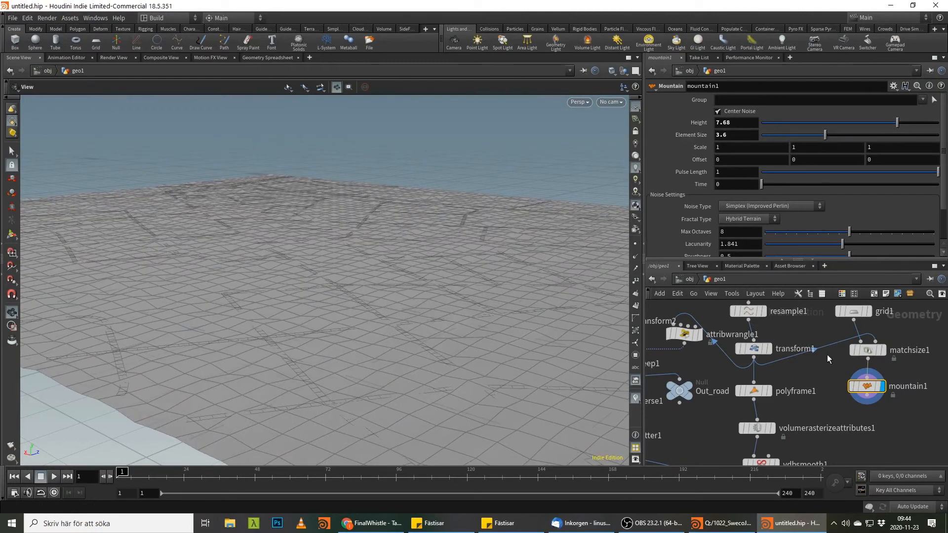
# Step: Refine grid1 to 100 rows and 160 columns
pyautogui.click(854, 312)
pyautogui.moveTo(715, 176); pyautogui.dragTo(576, 176)
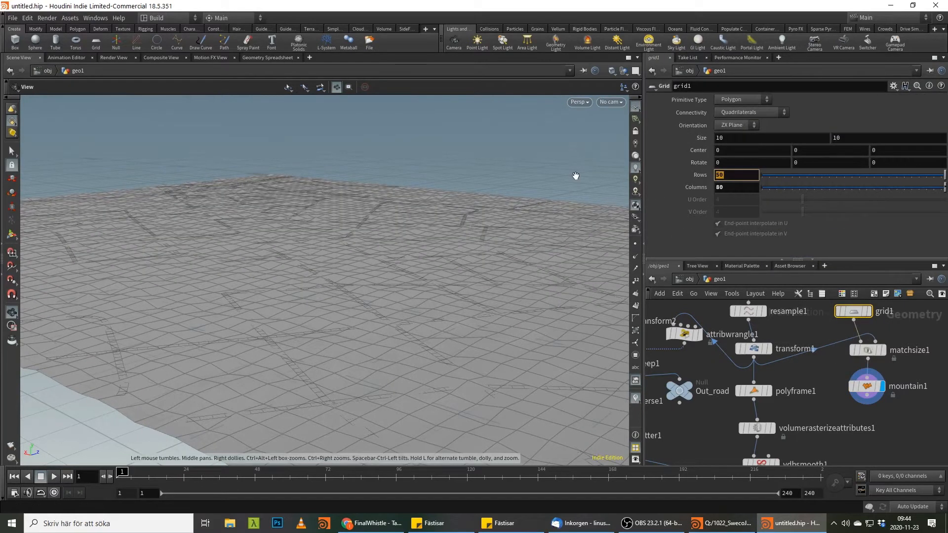
pyautogui.write('100')
pyautogui.press('Tab')
pyautogui.write('1')
pyautogui.press('Delete')
pyautogui.write('6')
pyautogui.press('Return')
pyautogui.moveTo(434, 237); pyautogui.dragTo(473, 190)
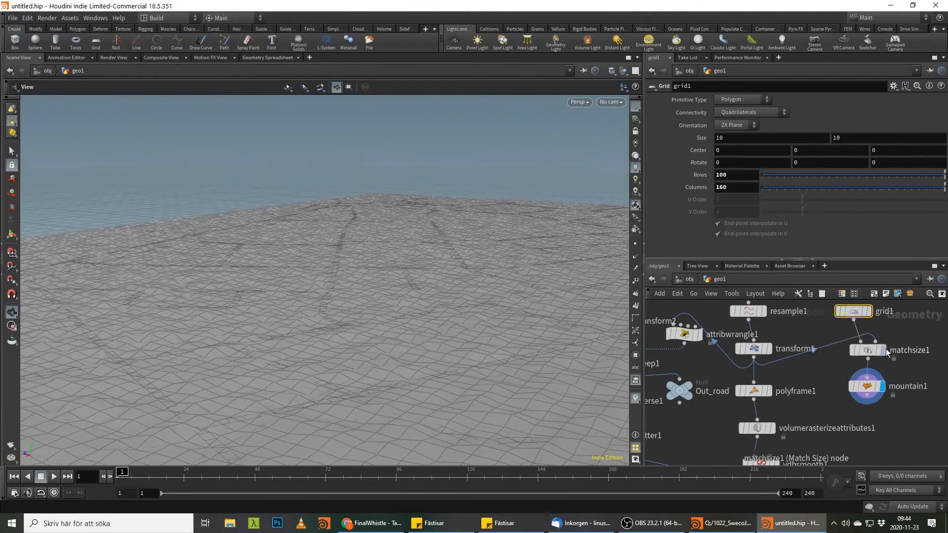
# Step: Raise mountain1's element size to 37.7 and check the terrain's shape
pyautogui.click(867, 386)
pyautogui.moveTo(832, 130); pyautogui.dragTo(944, 139)
pyautogui.moveTo(726, 133); pyautogui.dragTo(884, 133, button='middle')
pyautogui.moveTo(402, 258)
pyautogui.mouseDown()
pyautogui.moveTo(450, 294)
pyautogui.moveTo(395, 273)
pyautogui.moveTo(407, 267)
pyautogui.mouseUp()
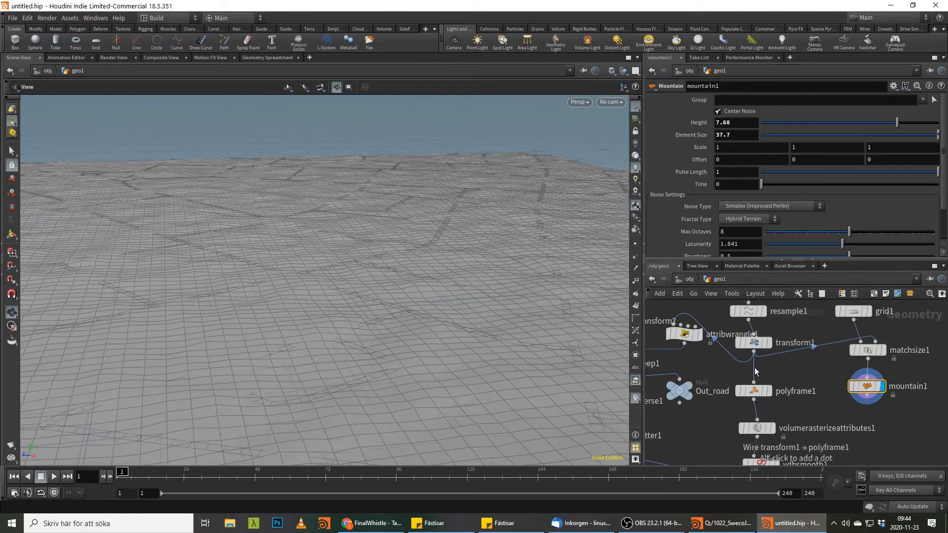
# Step: Insert a Ray node between transform1 and polyframe1, with mountain1 as its collision geometry, and display it
pyautogui.press('Tab')
pyautogui.write('ray')
pyautogui.press('Return')
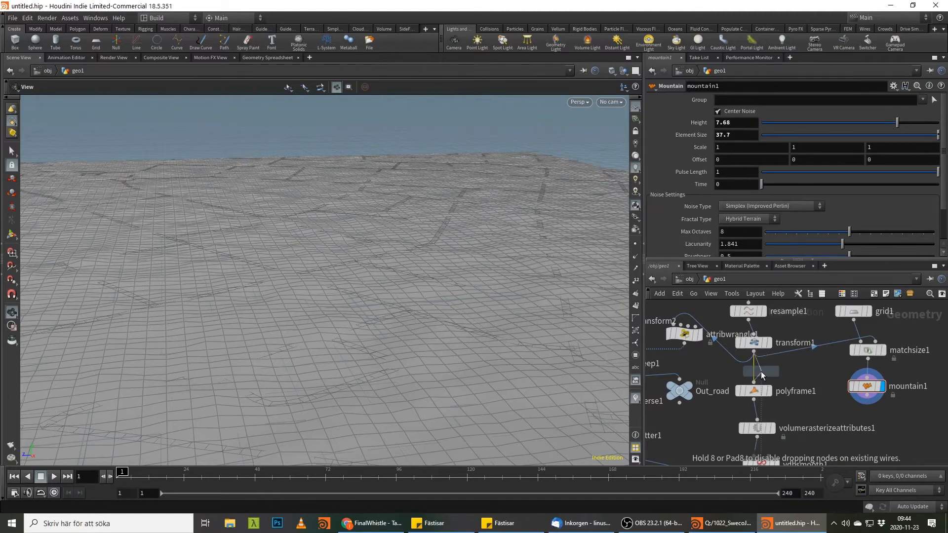
pyautogui.click(760, 373)
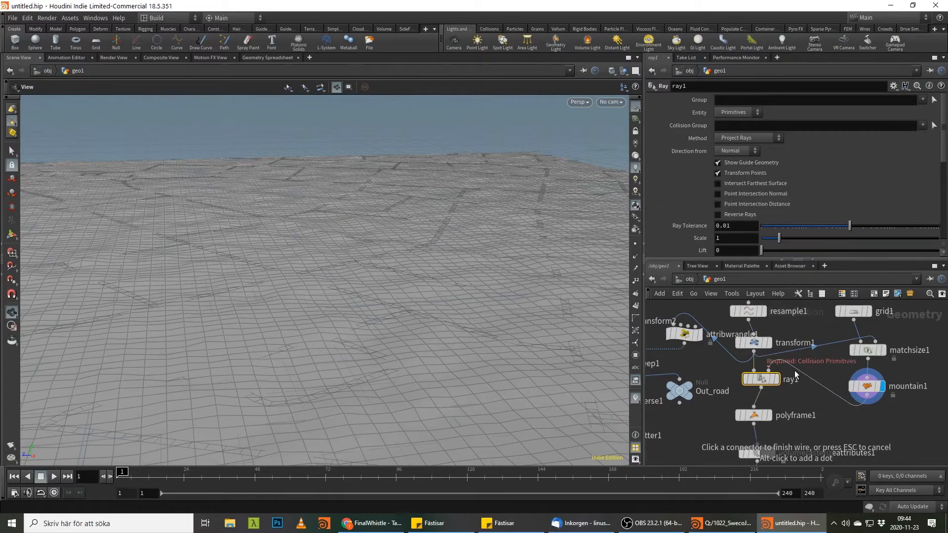
pyautogui.click(795, 371)
pyautogui.click(777, 380)
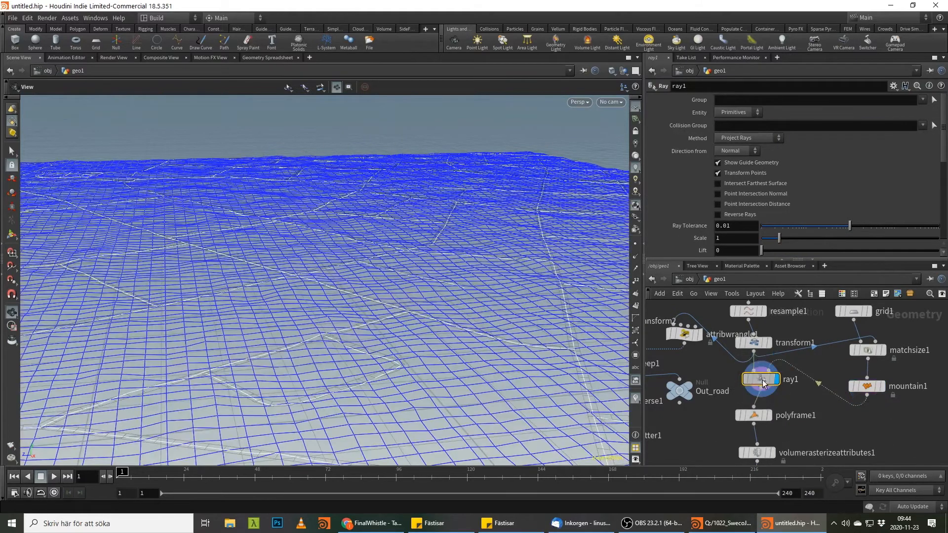
# Step: Set ray1's entity to Points and its method to Minimum Distance, and check the projected roads on the terrain
pyautogui.click(737, 113)
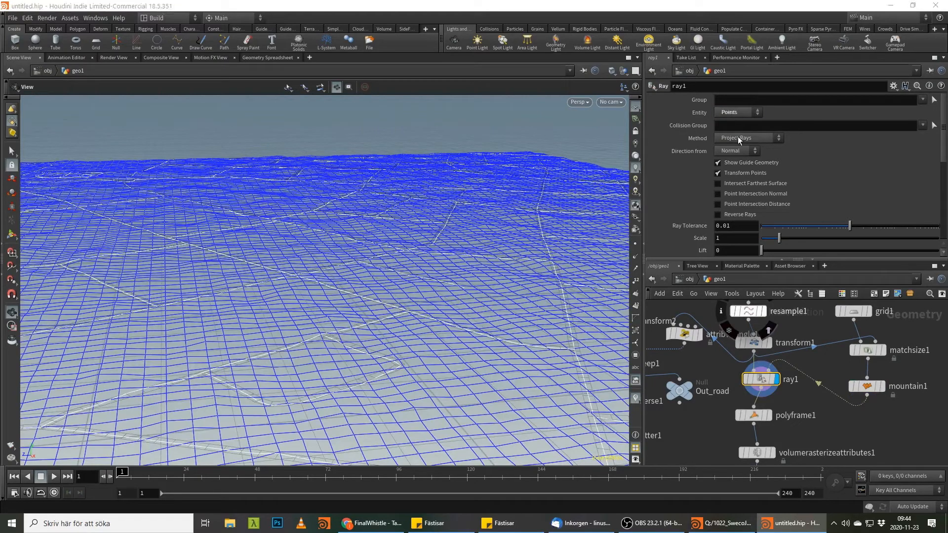
pyautogui.click(739, 137)
pyautogui.click(738, 147)
pyautogui.moveTo(511, 247); pyautogui.dragTo(316, 267)
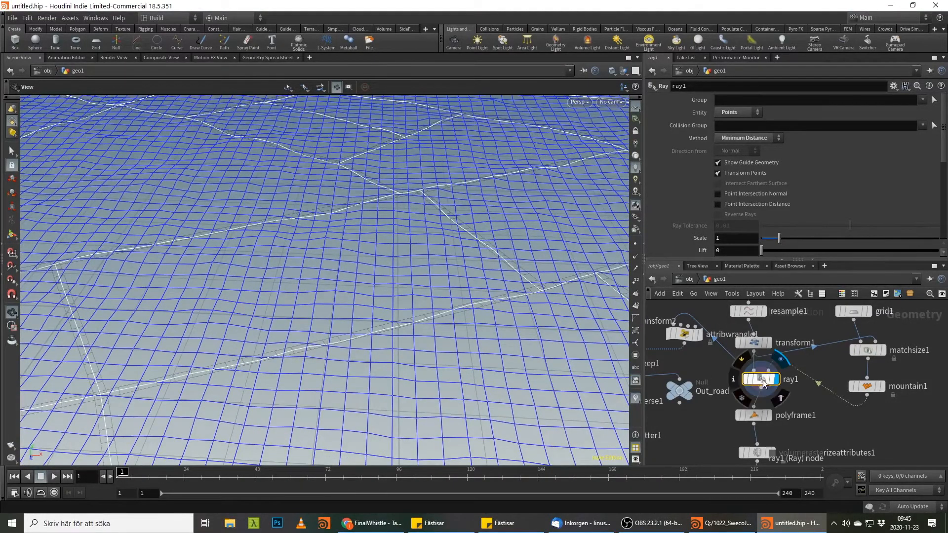
# Step: Bypass attribwrangle1 and feed ray1's output directly into sweep1 and sweep2
pyautogui.moveTo(812, 423); pyautogui.dragTo(834, 437, button='middle')
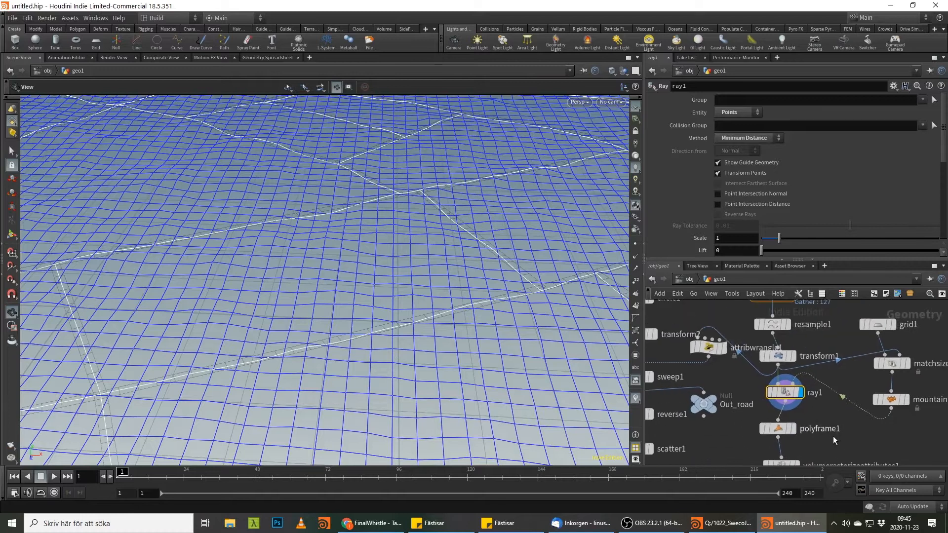
pyautogui.click(717, 352)
pyautogui.moveTo(728, 395); pyautogui.dragTo(826, 403, button='middle')
pyautogui.click(876, 423)
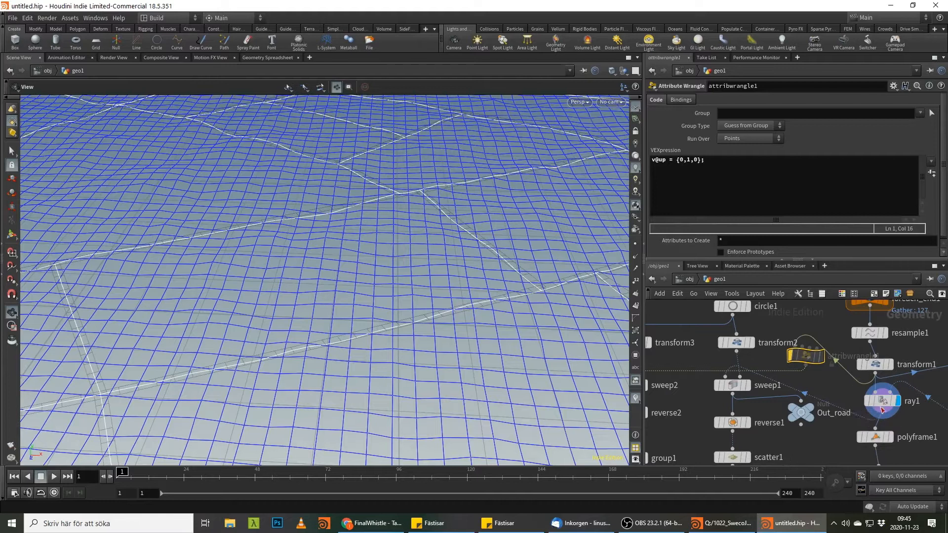
pyautogui.moveTo(663, 366); pyautogui.dragTo(738, 375, button='middle')
pyautogui.click(739, 375)
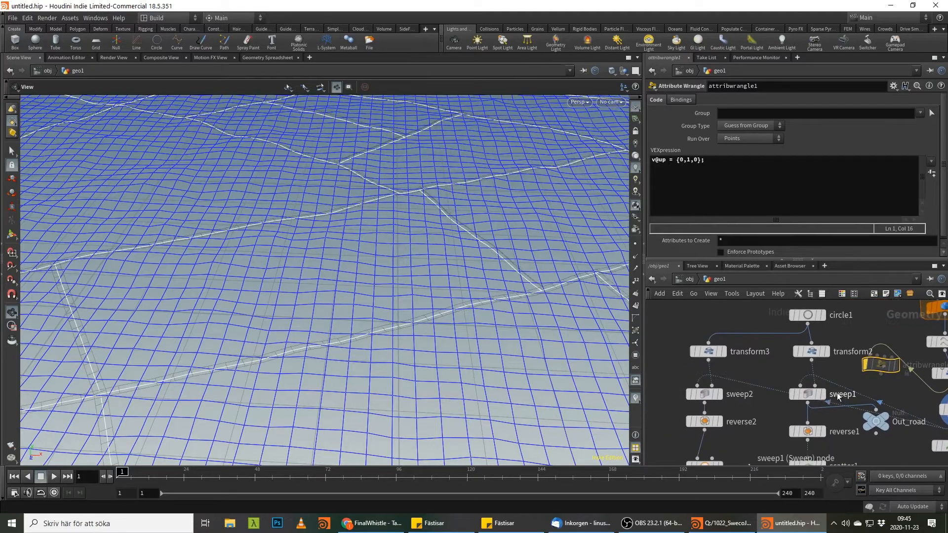
# Step: Display sweep1 and inspect the orientation of the swept roads
pyautogui.click(820, 393)
pyautogui.click(810, 395)
pyautogui.moveTo(456, 301); pyautogui.dragTo(441, 280)
# Step: Connect ray1's output to attribwrangle1's input
pyautogui.moveTo(882, 367)
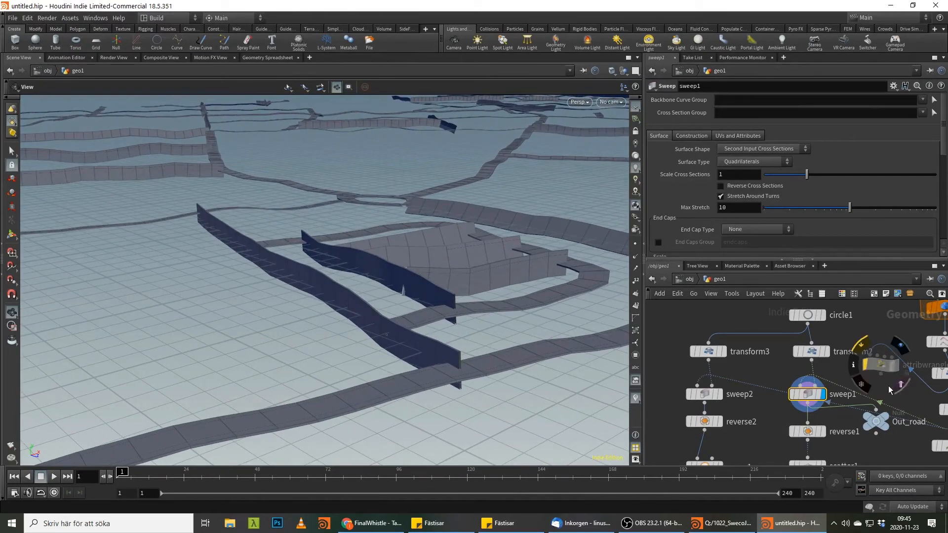
pyautogui.moveTo(889, 379); pyautogui.dragTo(818, 377, button='middle')
pyautogui.click(887, 417)
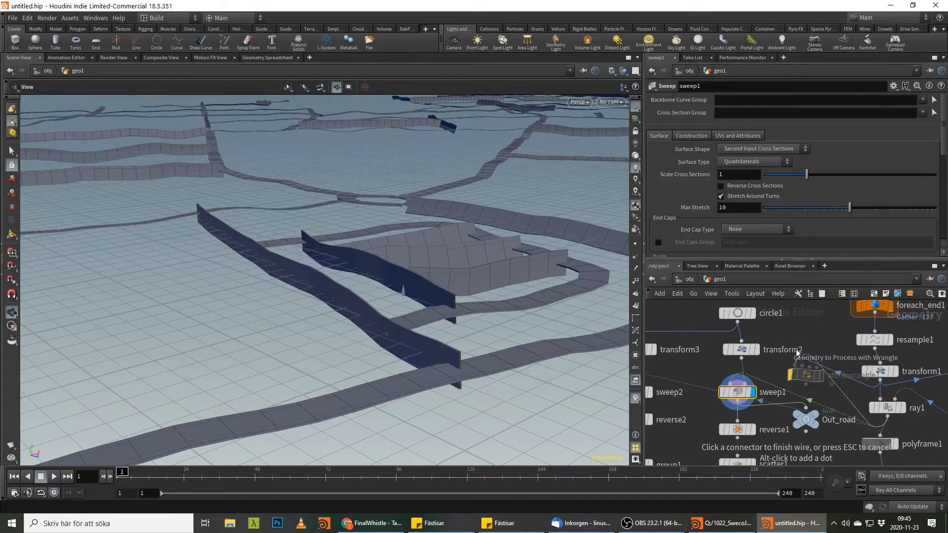
pyautogui.click(795, 366)
# Step: Move the polyframe1, sweep1 and sweep2 branches down to make room in the network below ray1
pyautogui.moveTo(929, 421); pyautogui.dragTo(880, 337, button='middle')
pyautogui.scroll(-4, 880, 338)
pyautogui.moveTo(887, 348); pyautogui.dragTo(877, 352)
pyautogui.moveTo(910, 427); pyautogui.dragTo(783, 403)
pyautogui.click(785, 336)
pyautogui.moveTo(786, 326); pyautogui.dragTo(736, 438)
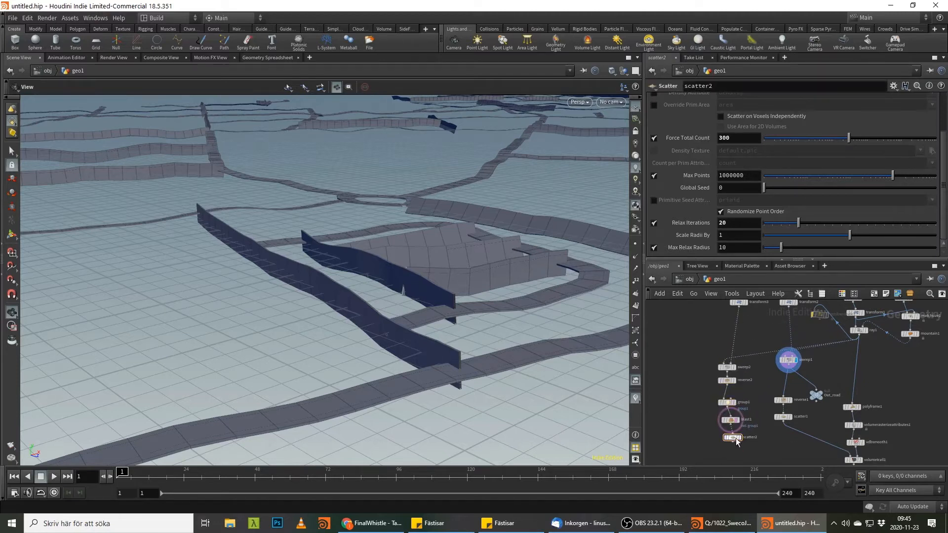
pyautogui.moveTo(729, 436)
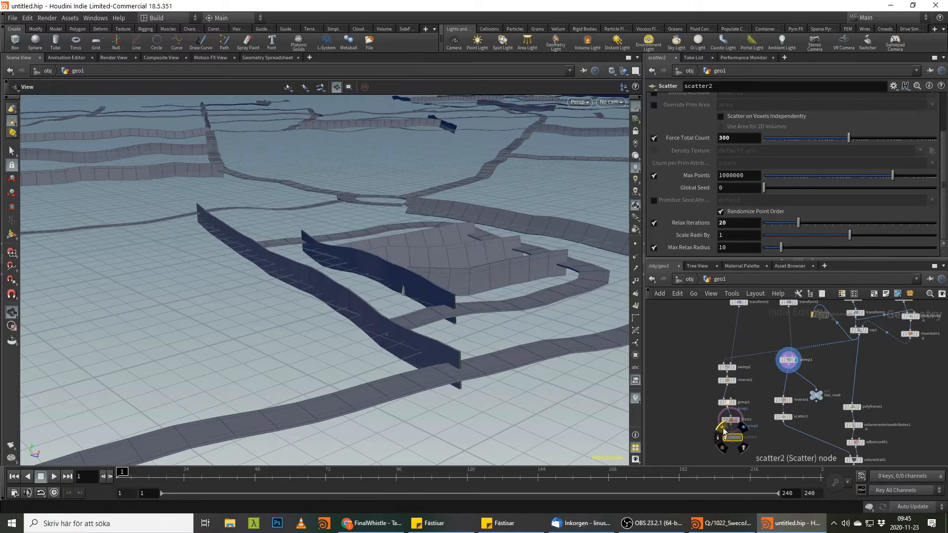
pyautogui.moveTo(734, 422); pyautogui.dragTo(736, 409)
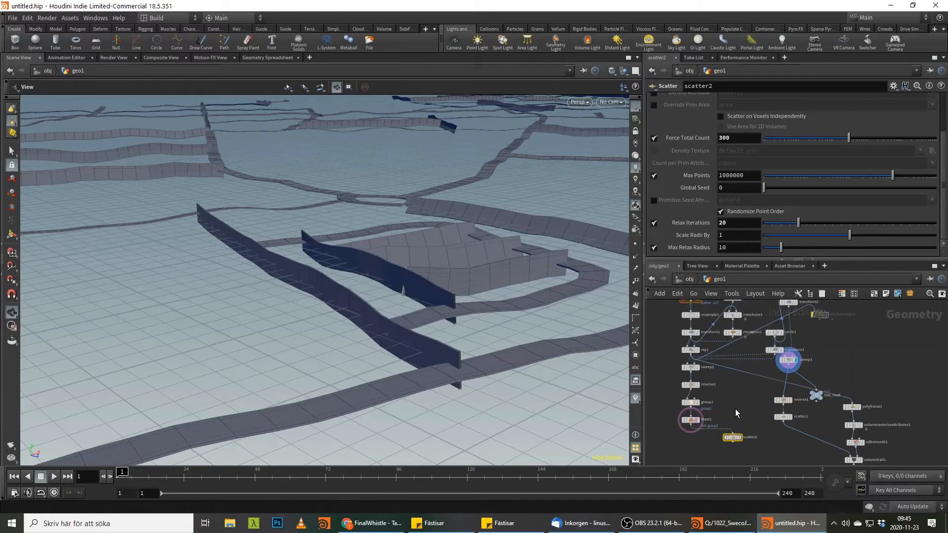
pyautogui.hotkey('ctrl', 'z')
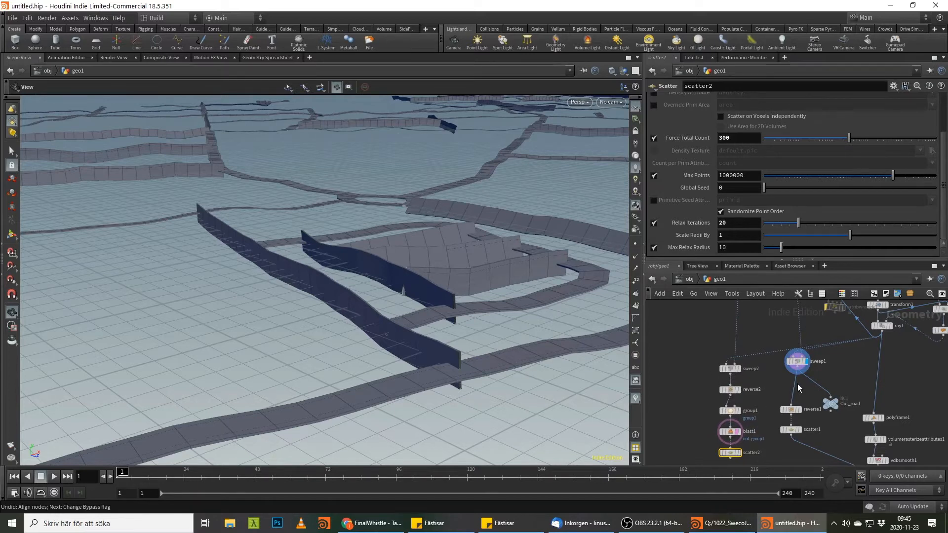
# Step: Place attribwrangle1, with its bypass off, below ray1 and connect its output to sweep1
pyautogui.moveTo(761, 312); pyautogui.dragTo(745, 370, button='middle')
pyautogui.moveTo(721, 355); pyautogui.dragTo(713, 388)
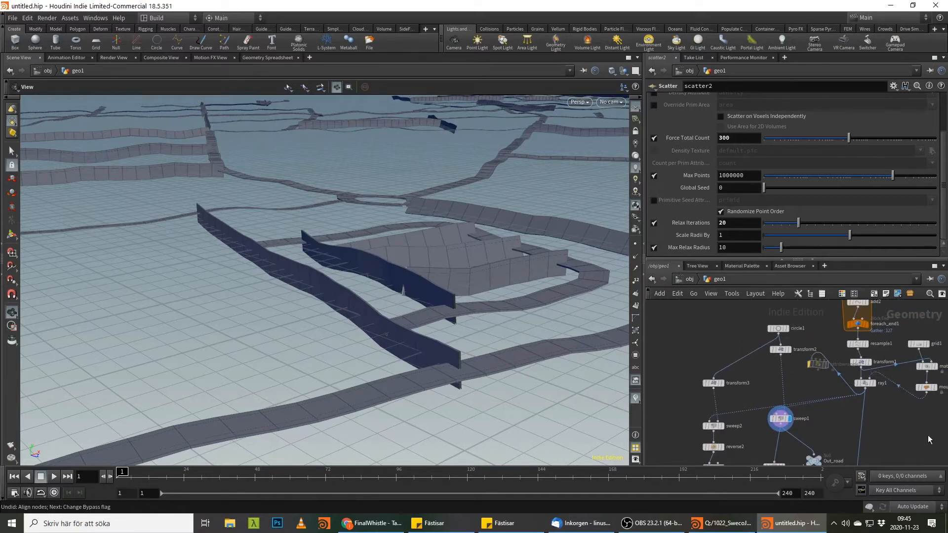
pyautogui.moveTo(819, 372); pyautogui.dragTo(812, 358, button='middle')
pyautogui.moveTo(811, 357); pyautogui.dragTo(869, 398)
pyautogui.click(864, 406)
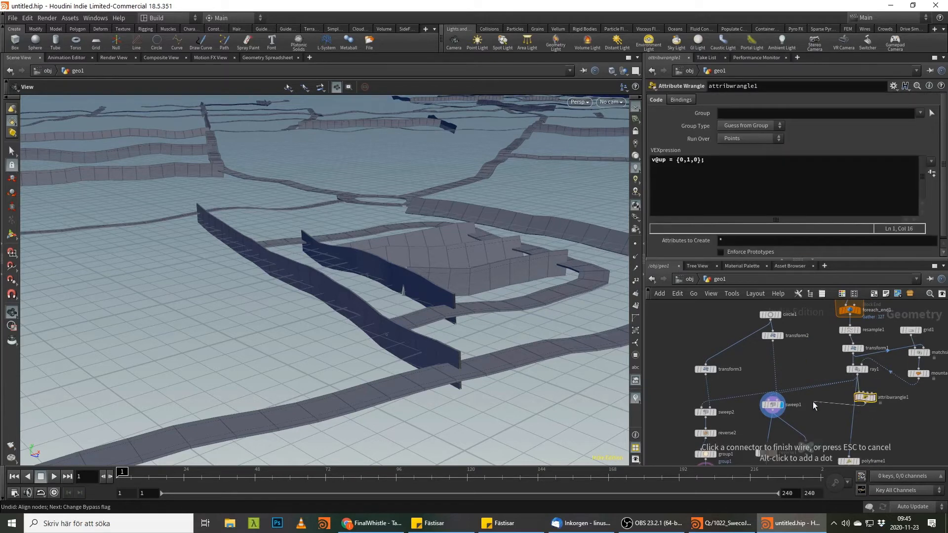
pyautogui.scroll(3, 790, 398)
pyautogui.click(747, 405)
# Step: Connect attribwrangle1's output to sweep2 and display reverse1 to check the road orientation
pyautogui.moveTo(418, 309); pyautogui.dragTo(447, 316)
pyautogui.click(917, 406)
pyautogui.moveTo(680, 379); pyautogui.dragTo(775, 272, button='middle')
pyautogui.click(766, 397)
pyautogui.click(846, 368)
pyautogui.moveTo(408, 256); pyautogui.dragTo(425, 269)
# Step: Connect attribwrangle1's output to polyframe1 and tidy attribwrangle1's placement in the branch
pyautogui.moveTo(866, 399); pyautogui.dragTo(809, 436, button='middle')
pyautogui.moveTo(820, 354); pyautogui.dragTo(764, 404, button='middle')
pyautogui.moveTo(845, 369)
pyautogui.mouseDown()
pyautogui.moveTo(728, 399)
pyautogui.moveTo(797, 377)
pyautogui.moveTo(856, 381)
pyautogui.mouseUp()
pyautogui.moveTo(887, 447); pyautogui.dragTo(837, 375, button='middle')
pyautogui.moveTo(831, 340); pyautogui.dragTo(792, 424)
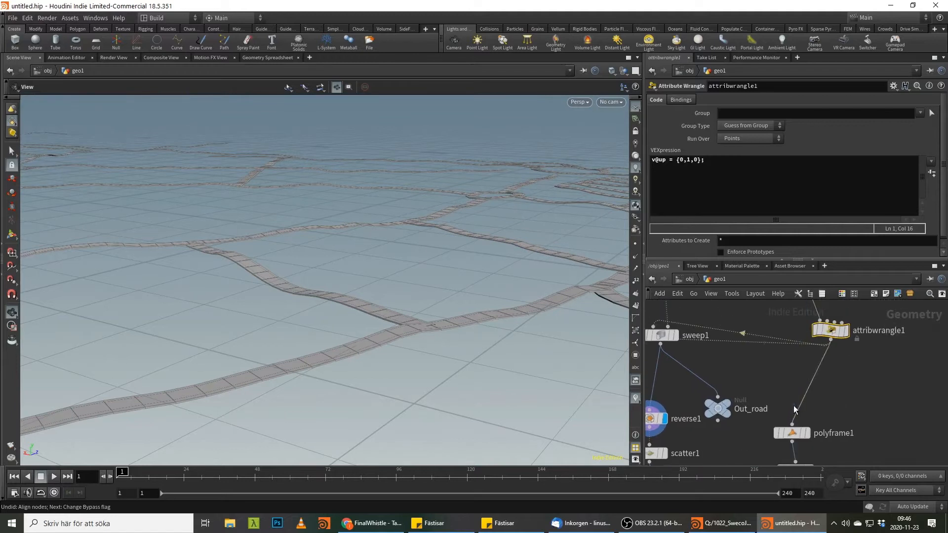
pyautogui.moveTo(860, 370); pyautogui.dragTo(855, 377, button='middle')
pyautogui.moveTo(828, 340); pyautogui.dragTo(806, 340)
# Step: Display ray1 with its points shown and insert a Resample node between ray1 and attribwrangle1
pyautogui.moveTo(840, 324); pyautogui.dragTo(834, 348, button='middle')
pyautogui.click(813, 306)
pyautogui.click(635, 243)
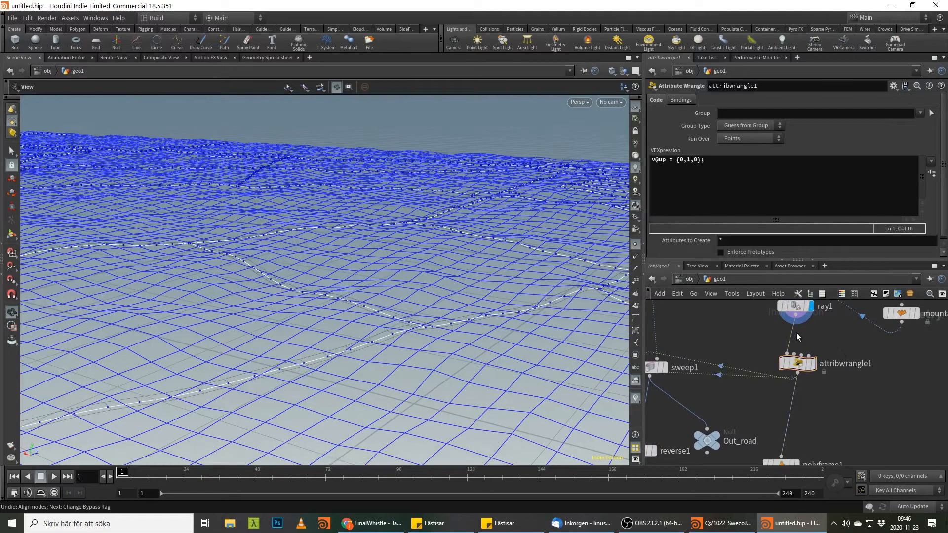
pyautogui.press('Tab')
pyautogui.write('r')
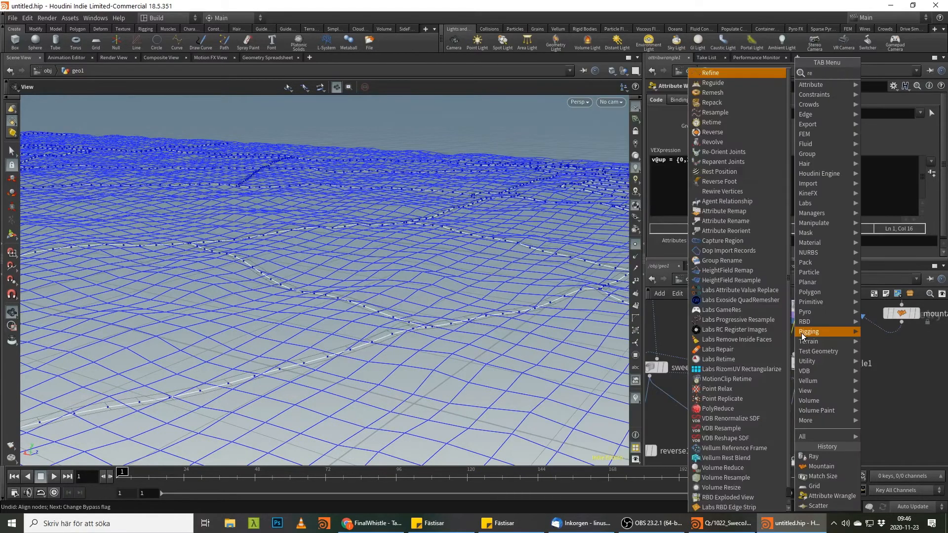
pyautogui.press('Return')
pyautogui.click(801, 333)
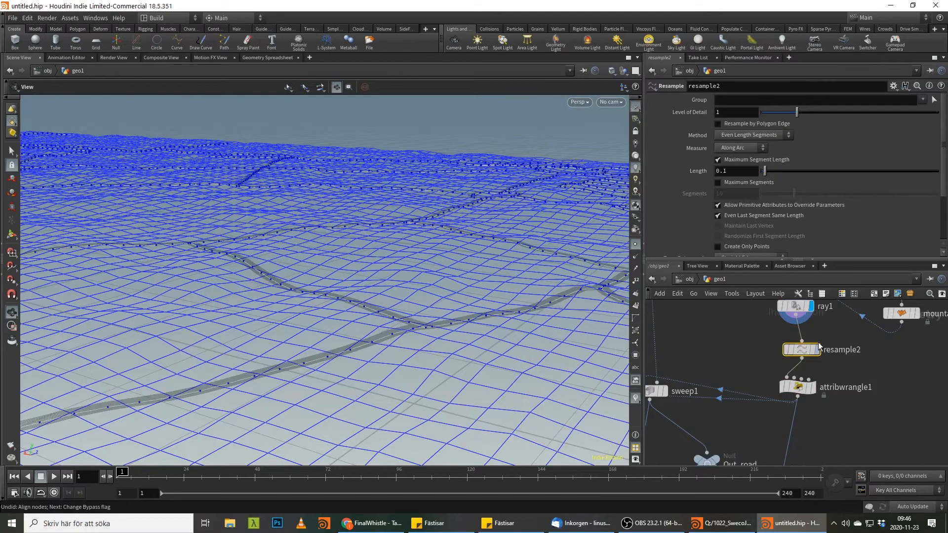
# Step: Review resample1's segment length and set resample2's length to 5
pyautogui.scroll(5, 852, 353)
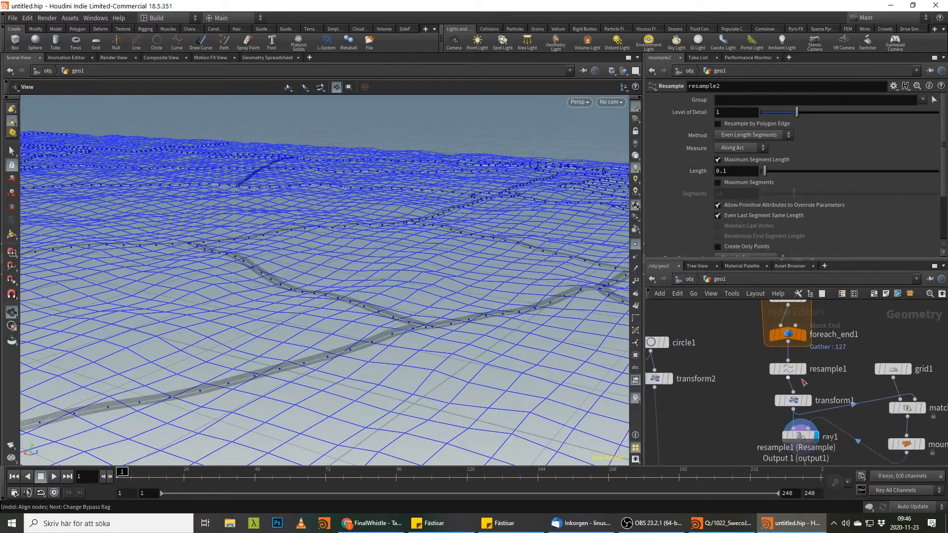
pyautogui.click(790, 370)
pyautogui.scroll(-4, 821, 398)
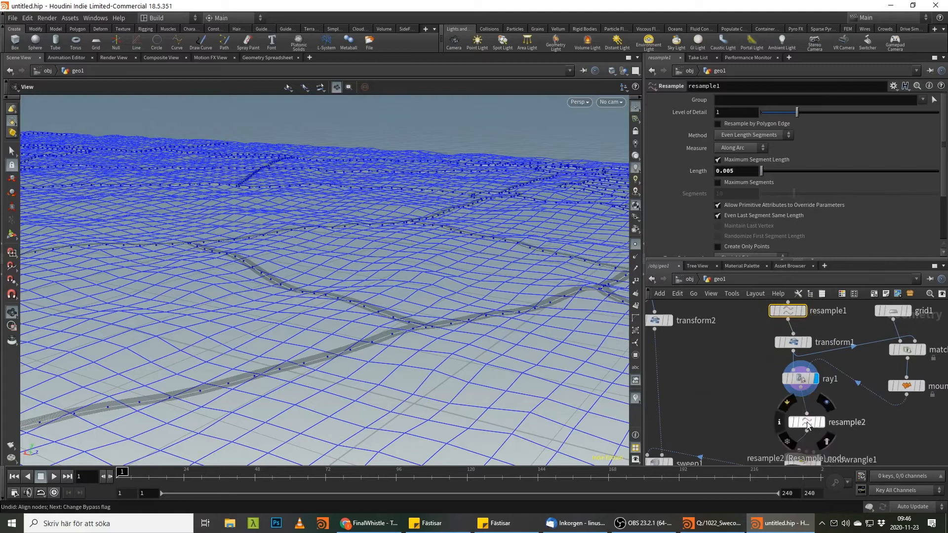
pyautogui.click(807, 422)
pyautogui.click(733, 170)
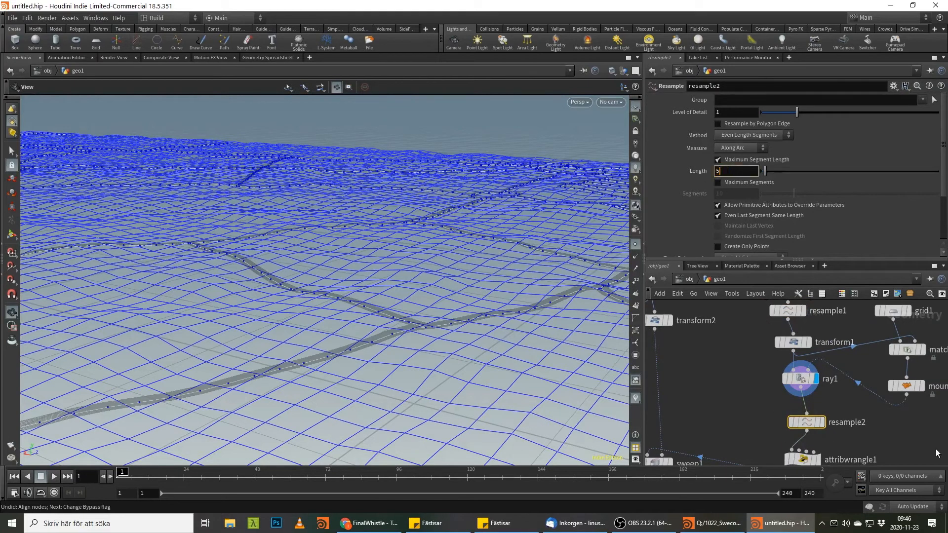
pyautogui.press('Return')
# Step: Compare the displayed curves of ray1 and resample2 and examine the point spacing up close
pyautogui.click(820, 423)
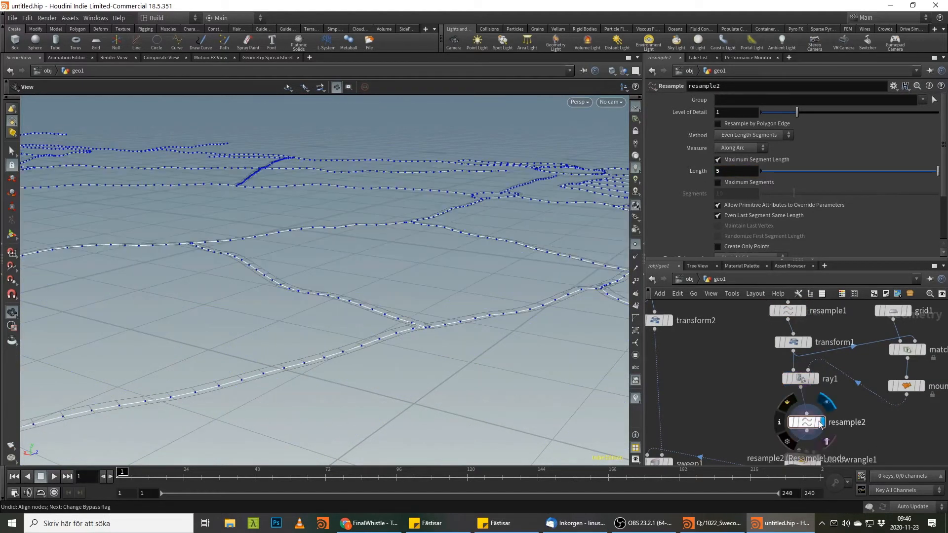
pyautogui.click(822, 424)
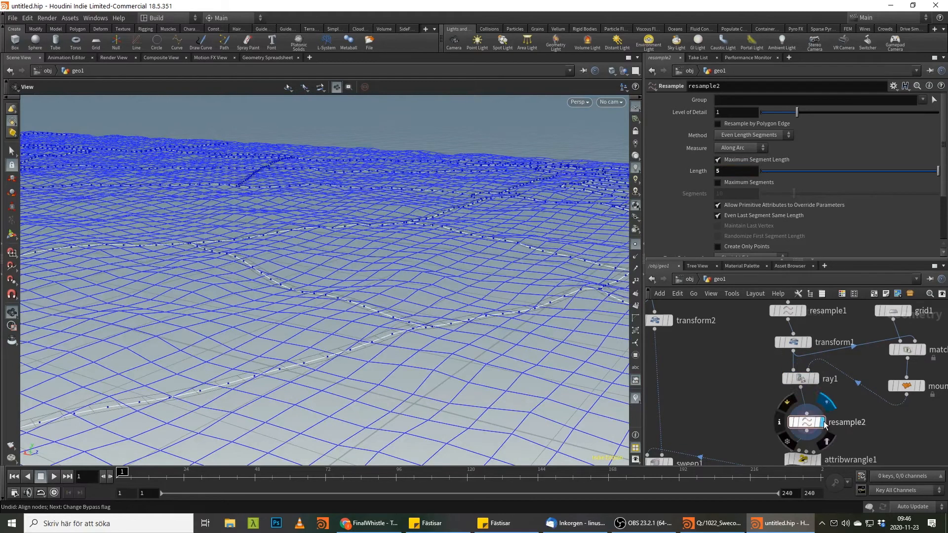
pyautogui.click(823, 424)
pyautogui.moveTo(823, 423); pyautogui.dragTo(803, 350, button='middle')
pyautogui.moveTo(395, 326); pyautogui.dragTo(330, 366)
pyautogui.moveTo(329, 366); pyautogui.dragTo(521, 314, button='middle')
pyautogui.moveTo(364, 370); pyautogui.dragTo(420, 353)
# Step: Display sweep1, reverse1, scatter1 and volumetrail1 in turn to check the downstream road results
pyautogui.click(796, 386)
pyautogui.moveTo(796, 464); pyautogui.dragTo(898, 417, button='middle')
pyautogui.click(751, 342)
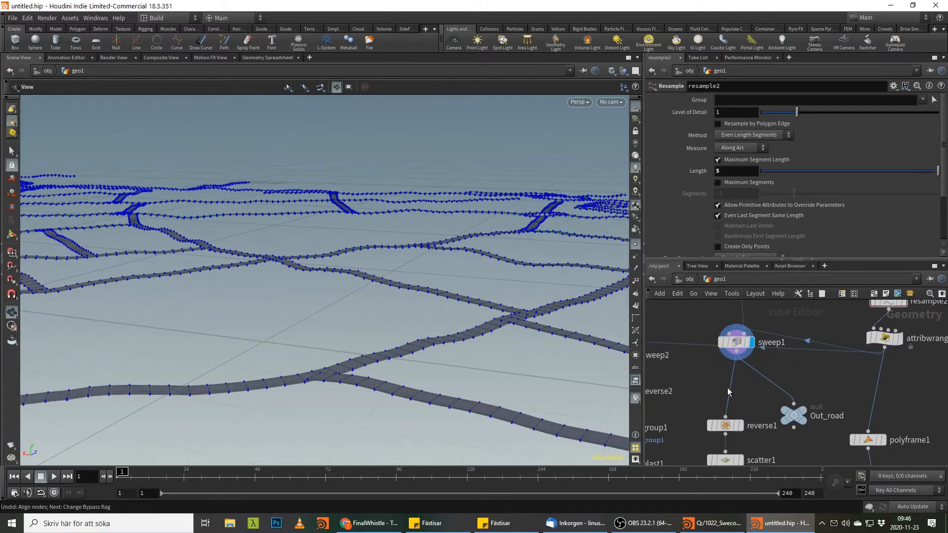
pyautogui.moveTo(727, 387); pyautogui.dragTo(756, 350, button='middle')
pyautogui.click(770, 388)
pyautogui.moveTo(770, 388); pyautogui.dragTo(774, 355, button='middle')
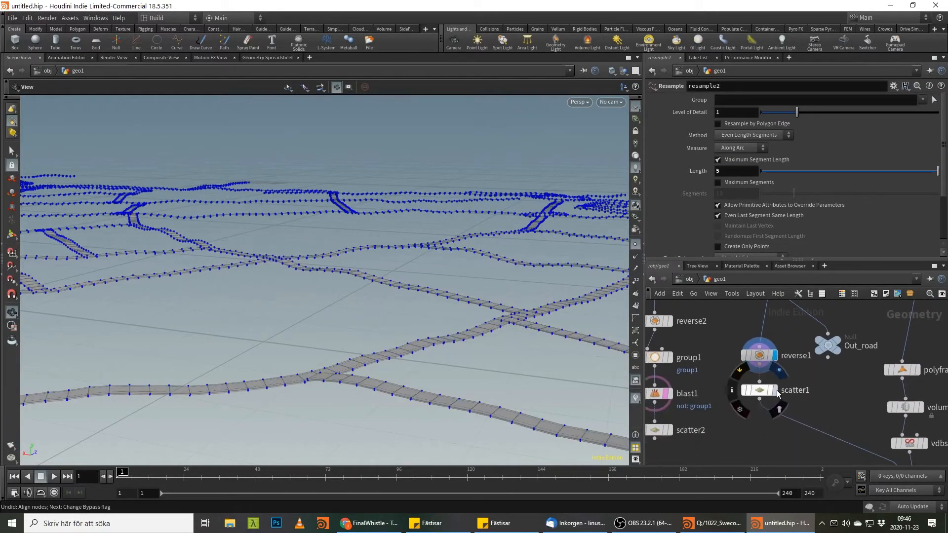
pyautogui.click(776, 390)
pyautogui.moveTo(813, 419); pyautogui.dragTo(786, 374, button='middle')
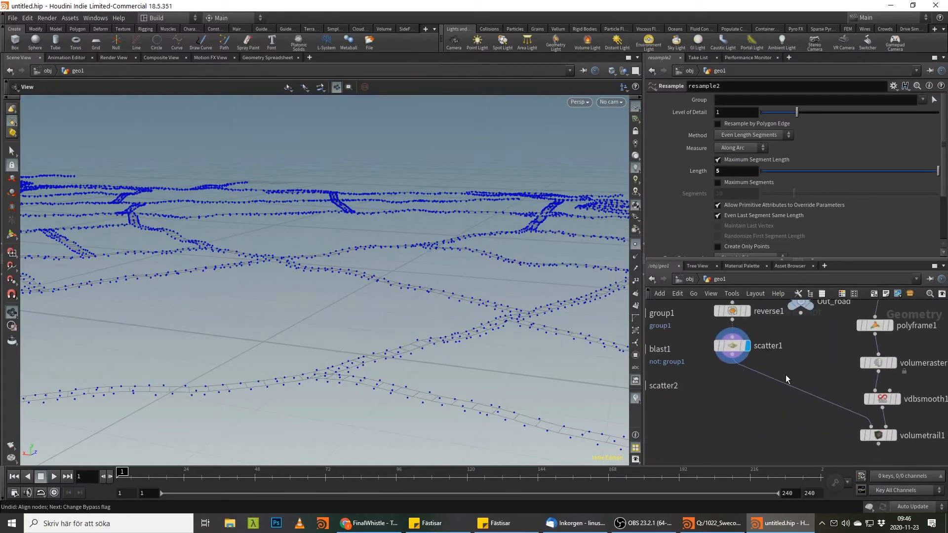
pyautogui.click(895, 436)
pyautogui.click(878, 437)
# Step: Feed the Out_road null from reverse1 instead of sweep1 and display it
pyautogui.moveTo(851, 372); pyautogui.dragTo(853, 426, button='middle')
pyautogui.moveTo(805, 356); pyautogui.dragTo(812, 390)
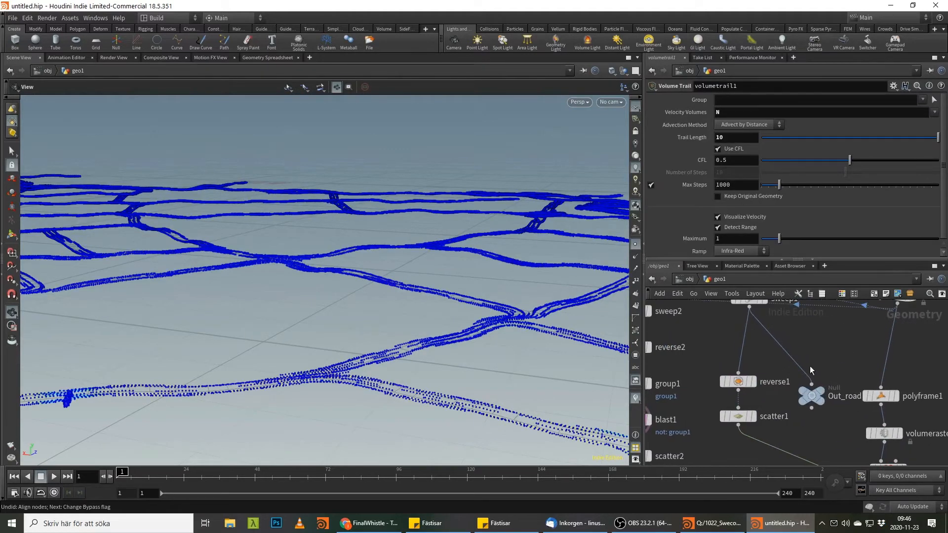
pyautogui.click(821, 390)
pyautogui.click(811, 395)
pyautogui.moveTo(852, 381); pyautogui.dragTo(842, 323, button='middle')
pyautogui.scroll(-1, 765, 387)
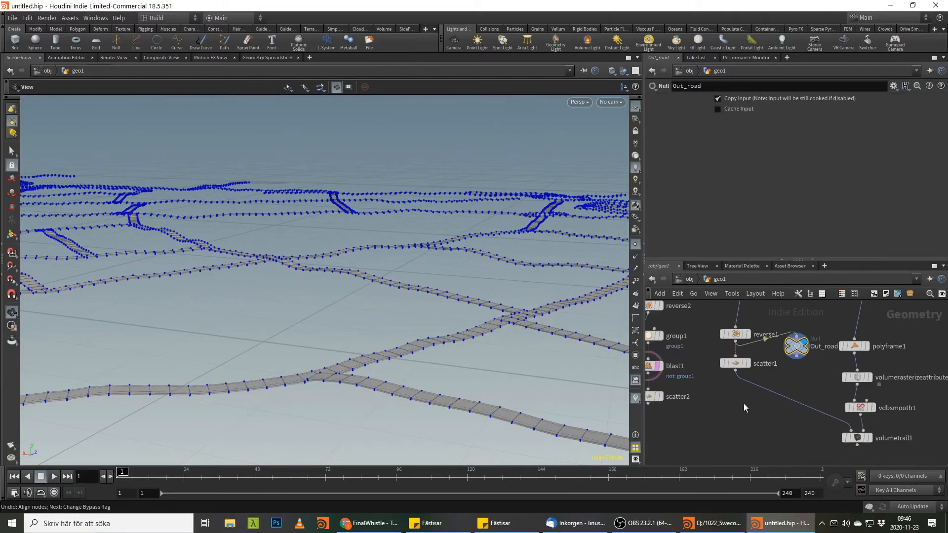
# Step: Display scatter2 and examine its scattered starting points
pyautogui.moveTo(743, 404); pyautogui.dragTo(812, 390, button='middle')
pyautogui.click(729, 382)
pyautogui.click(715, 382)
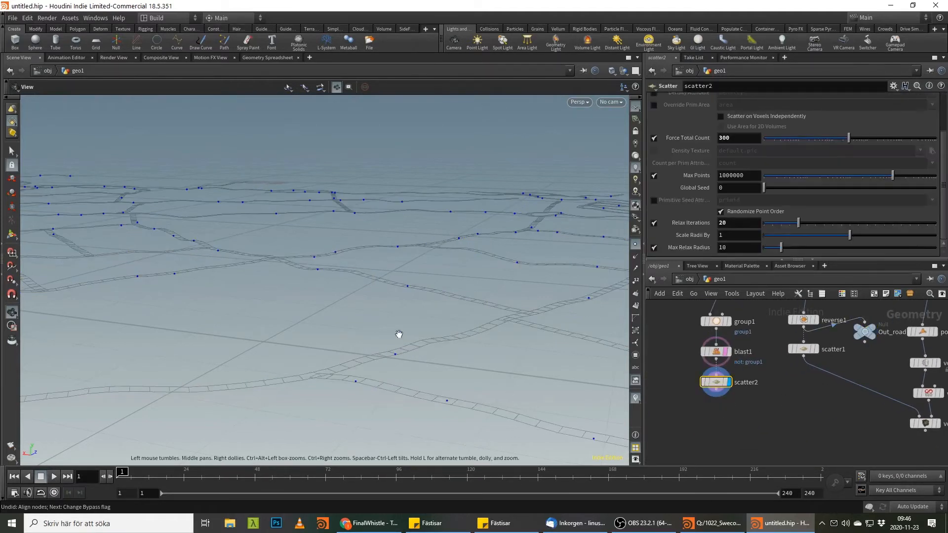
pyautogui.moveTo(399, 334); pyautogui.dragTo(425, 321)
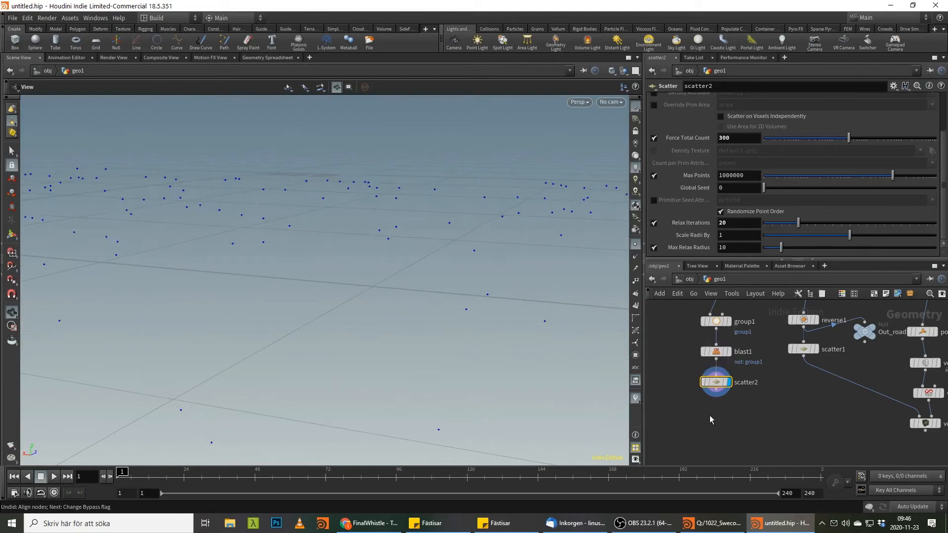
# Step: Add a POP Network below scatter2 and connect scatter2 to its first input
pyautogui.press('Tab')
pyautogui.write('popnet')
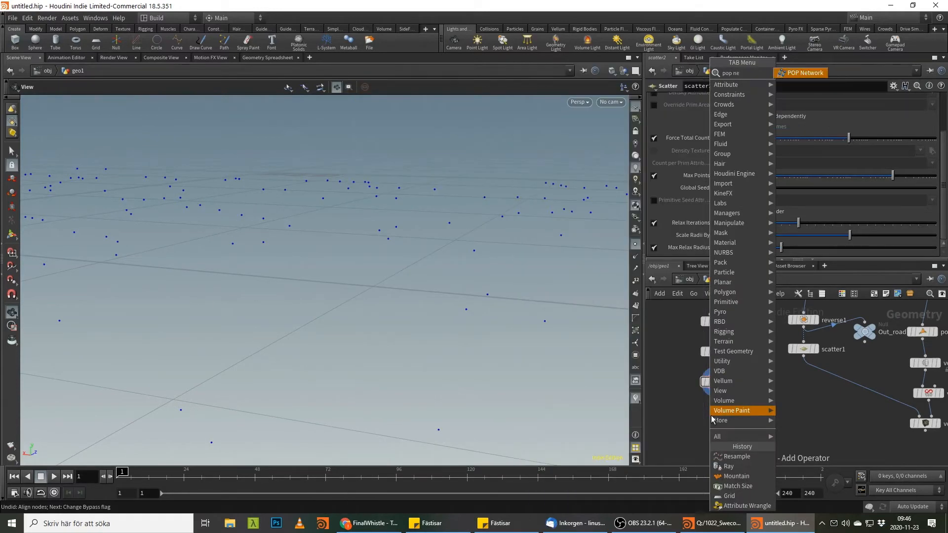
pyautogui.press('Return')
pyautogui.click(724, 434)
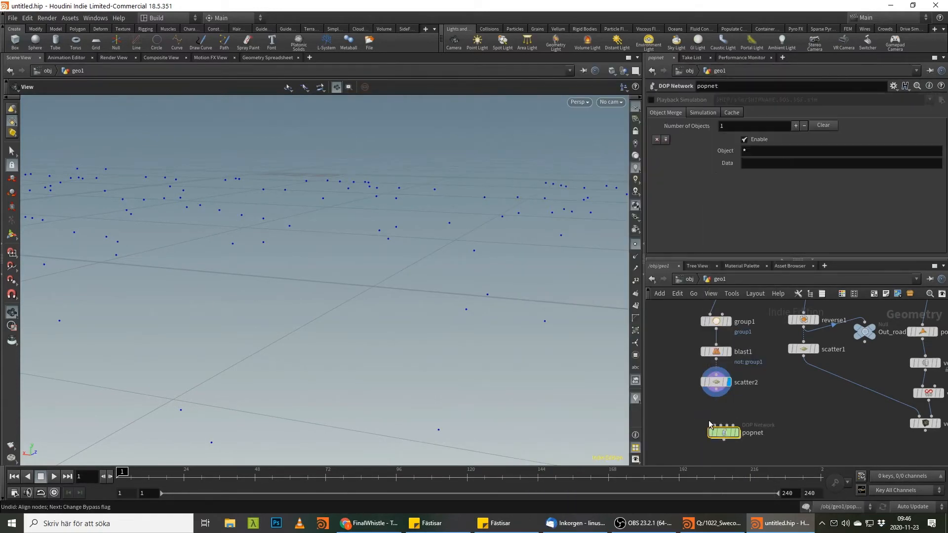
pyautogui.moveTo(711, 425); pyautogui.dragTo(715, 392)
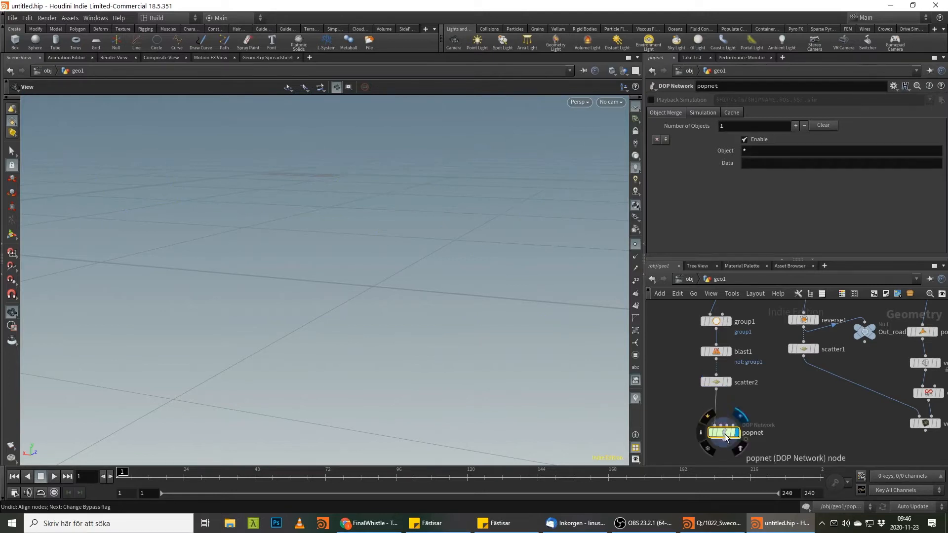
# Step: Inside popnet, set source_first_input's emission type to All Points
pyautogui.doubleClick(724, 433)
pyautogui.moveTo(749, 338); pyautogui.dragTo(738, 339)
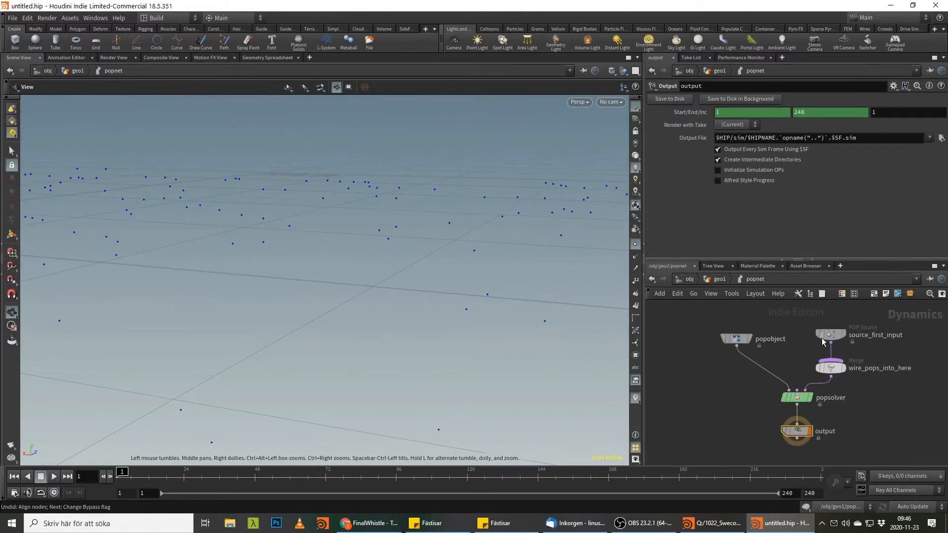
pyautogui.click(822, 336)
pyautogui.click(752, 126)
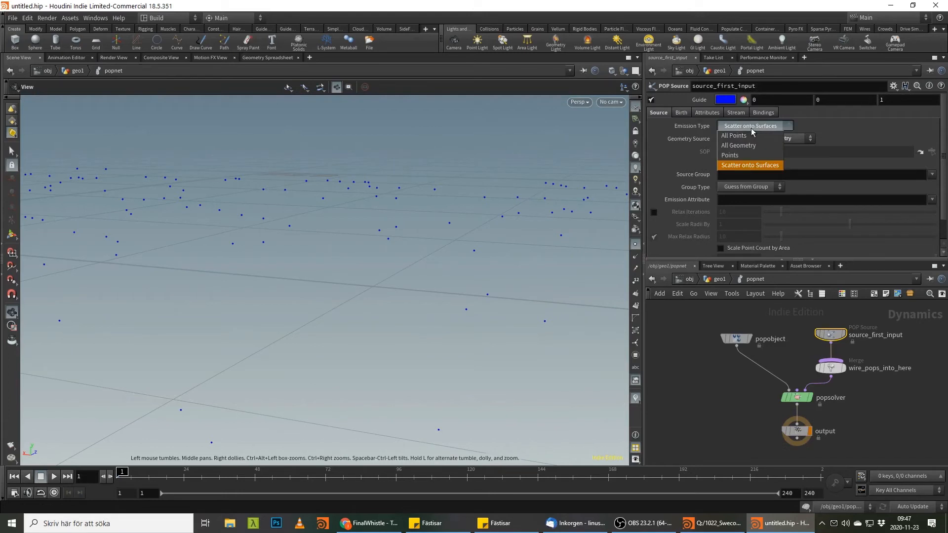
pyautogui.click(748, 132)
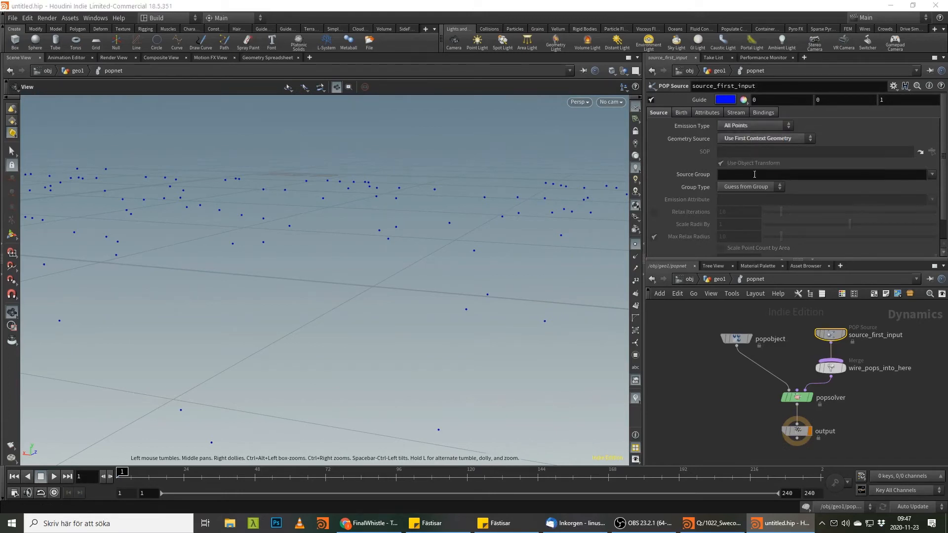
# Step: Set source_first_input's birth impulse activation to the expression $FF==1
pyautogui.click(684, 113)
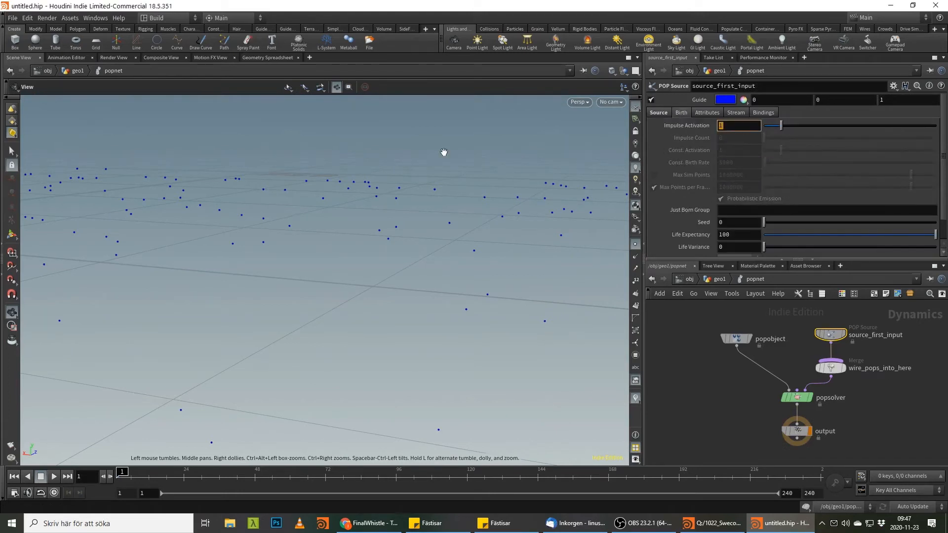
pyautogui.write('£$')
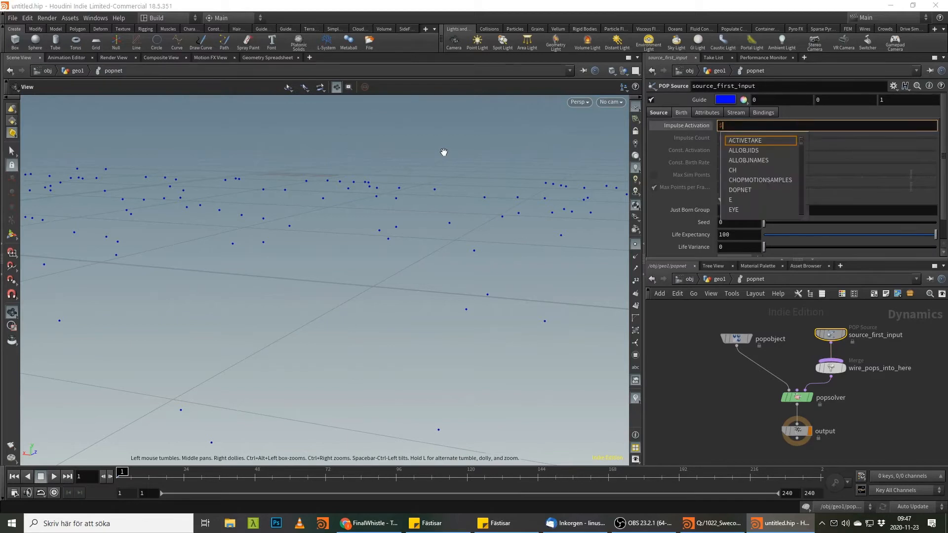
pyautogui.write('FF==!')
pyautogui.press('Return')
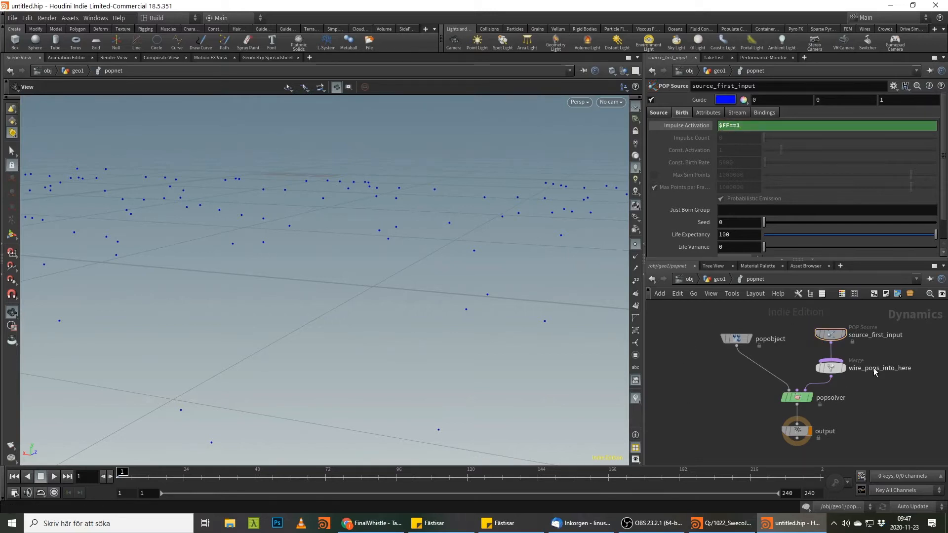
# Step: Return to geo1, display vdbsmooth1 and branch a Null node off its output
pyautogui.press('u')
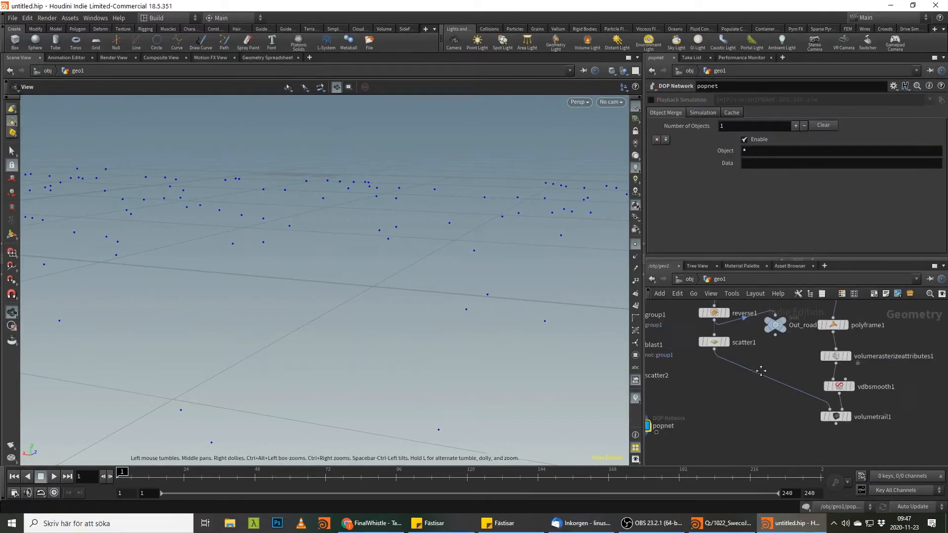
pyautogui.click(834, 382)
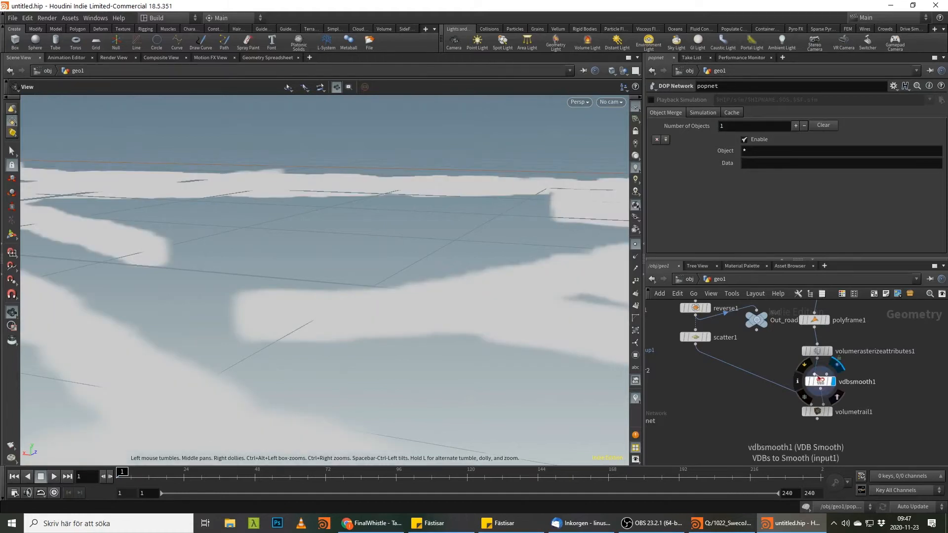
pyautogui.click(820, 388)
pyautogui.press('Tab')
pyautogui.write('null')
pyautogui.press('Return')
# Step: Rename the null OUT_VEL and check vdbsmooth1's node info for its field name
pyautogui.click(914, 413)
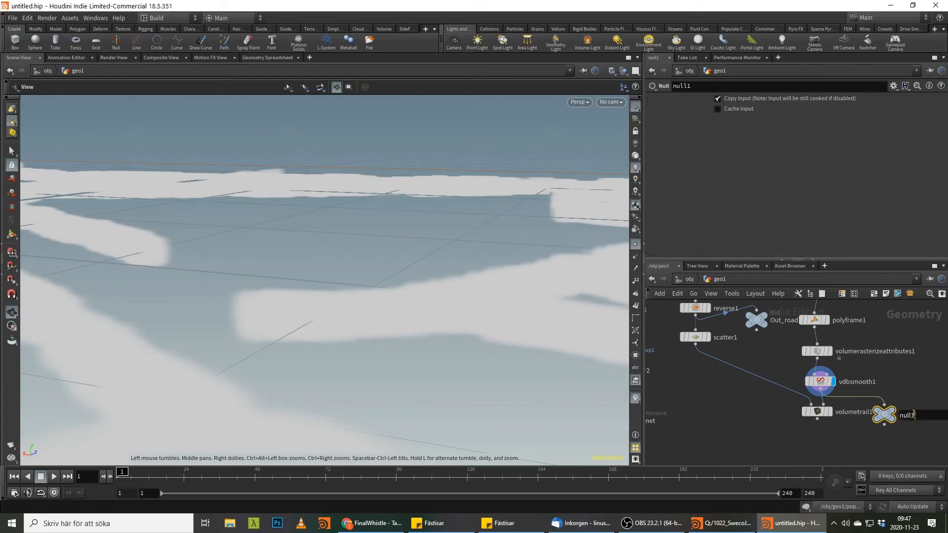
pyautogui.write('OUT_VOL')
pyautogui.press('BackSpace')
pyautogui.press('BackSpace')
pyautogui.write('EL')
pyautogui.press('Return')
pyautogui.moveTo(781, 413); pyautogui.dragTo(815, 422, button='middle')
pyautogui.middleClick(873, 390)
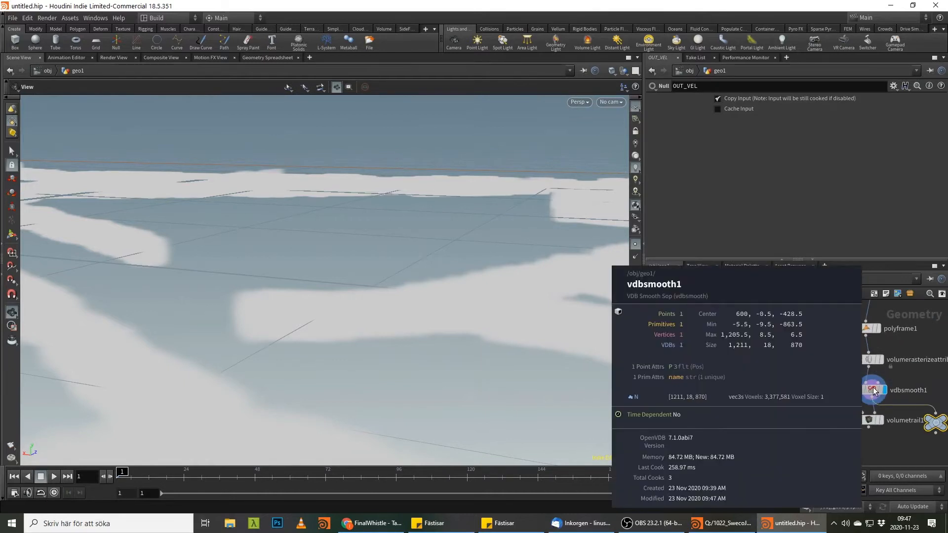
# Step: Inside popnet, add a POP Advect by Volumes node beside source_first_input
pyautogui.doubleClick(785, 443)
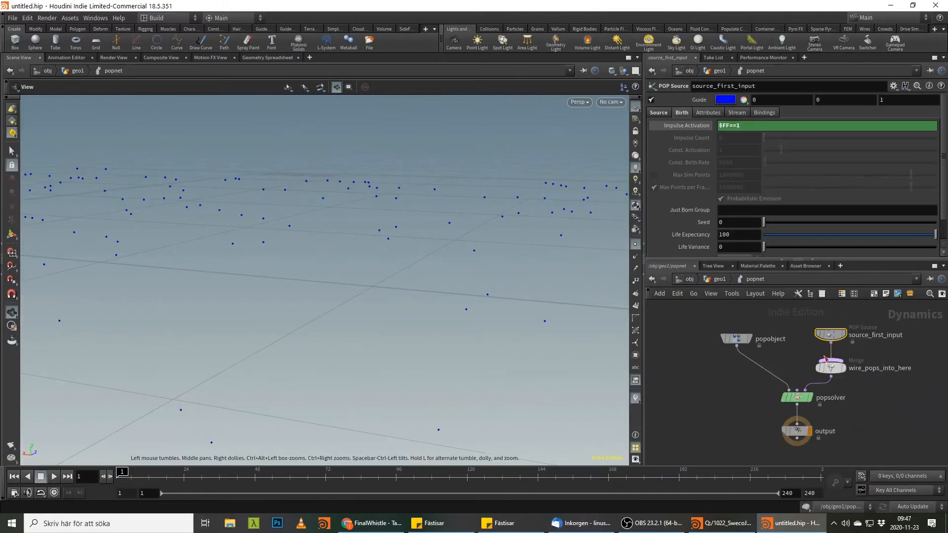
pyautogui.press('Tab')
pyautogui.write('pop ad')
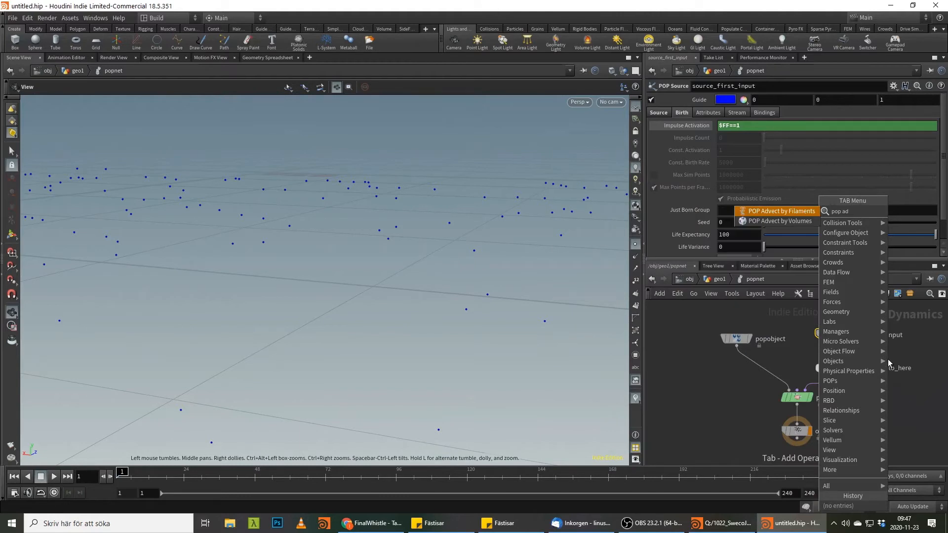
pyautogui.press('Down')
pyautogui.press('Return')
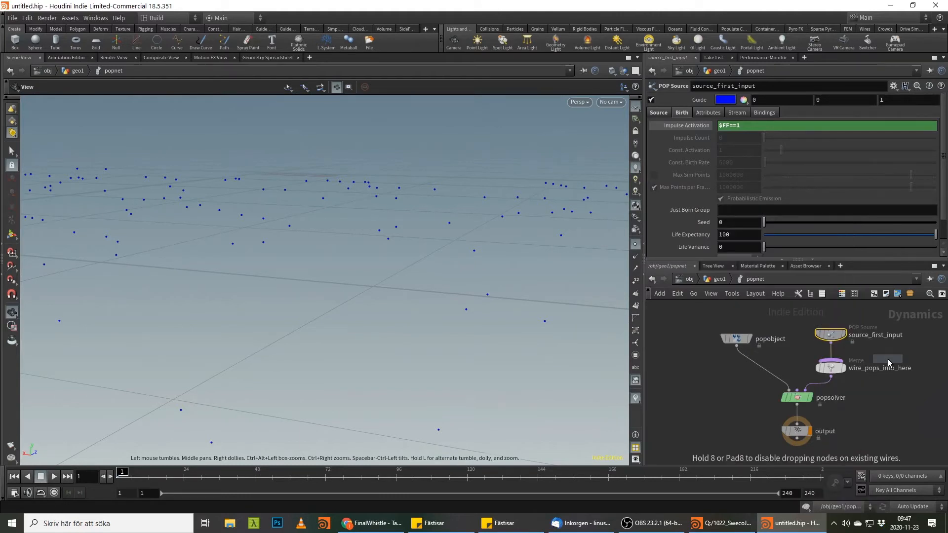
pyautogui.click(907, 340)
# Step: Set popadvectbyvolumes1's SOP to /obj/geo1/OUT_VEL and connect the node into wire_pops_into_here
pyautogui.click(930, 151)
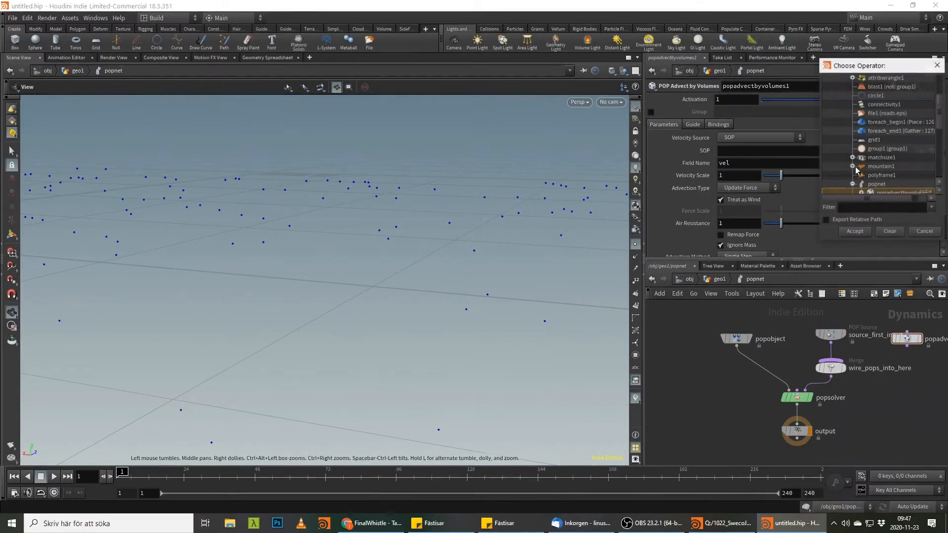
pyautogui.doubleClick(877, 107)
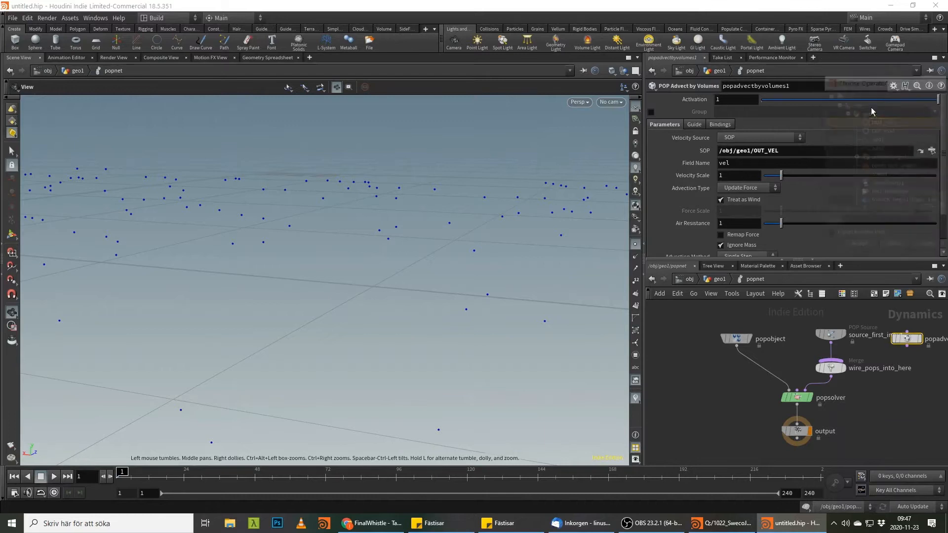
pyautogui.moveTo(907, 346); pyautogui.dragTo(857, 365)
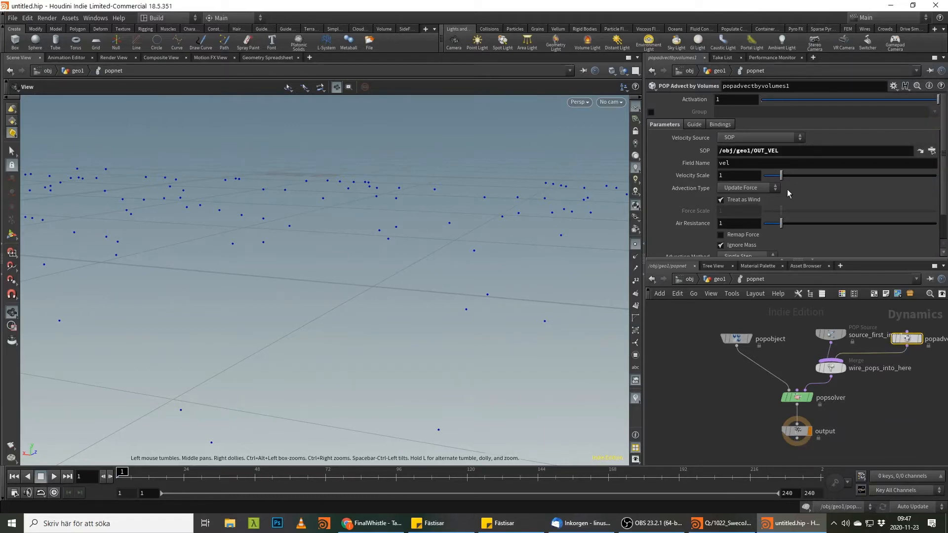
# Step: Set popadvectbyvolumes1's velocity field name to N
pyautogui.moveTo(763, 152); pyautogui.dragTo(679, 160)
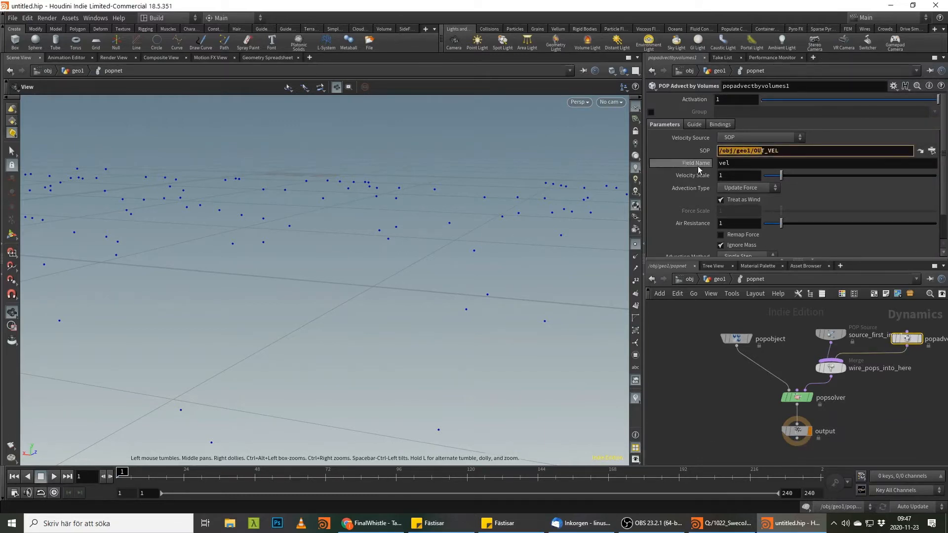
pyautogui.click(766, 175)
pyautogui.click(749, 163)
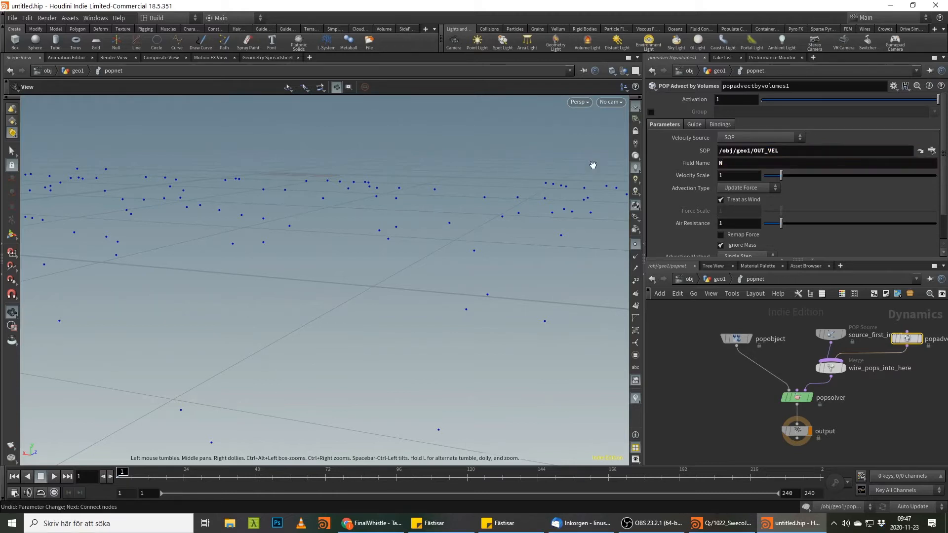
pyautogui.hotkey('alt', 'Tab')
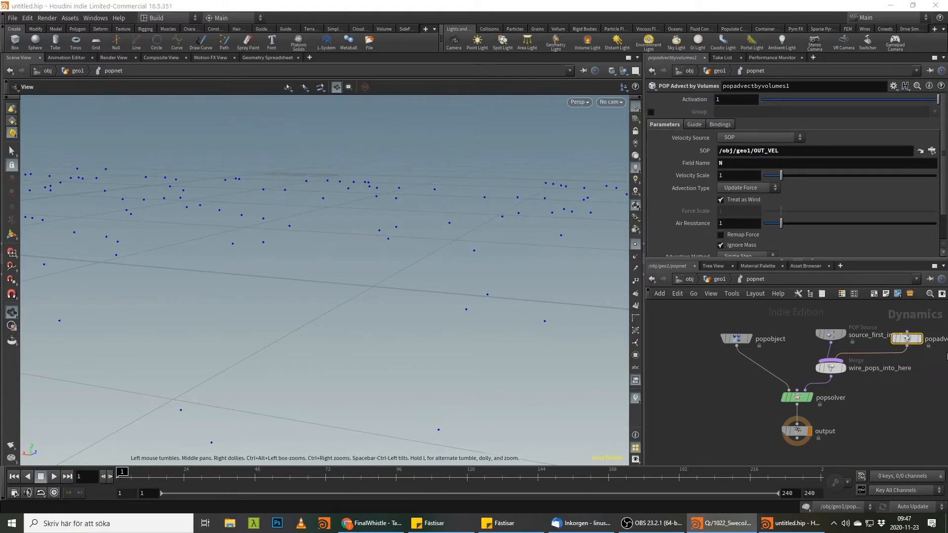
# Step: Back in geo1, display scatter2 and add a Copy to Points node beside popnet
pyautogui.click(712, 278)
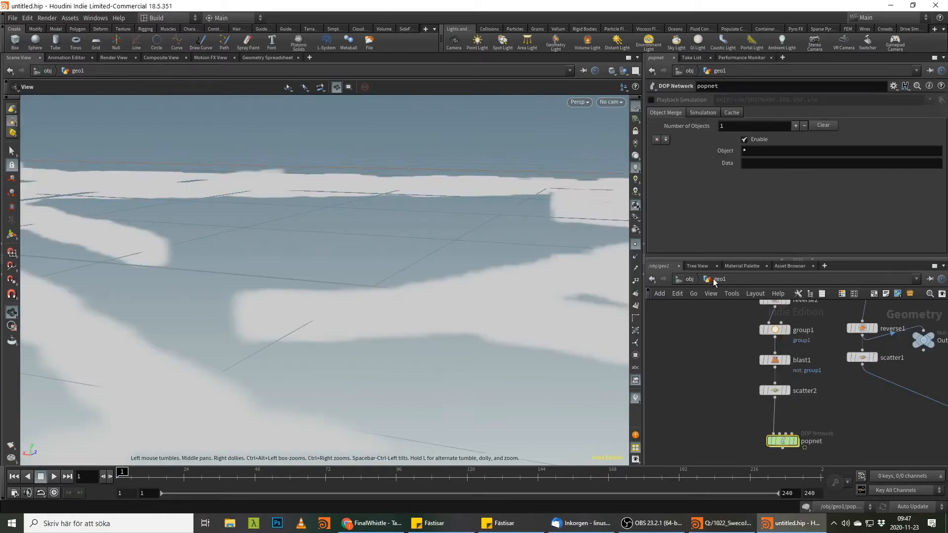
pyautogui.click(788, 391)
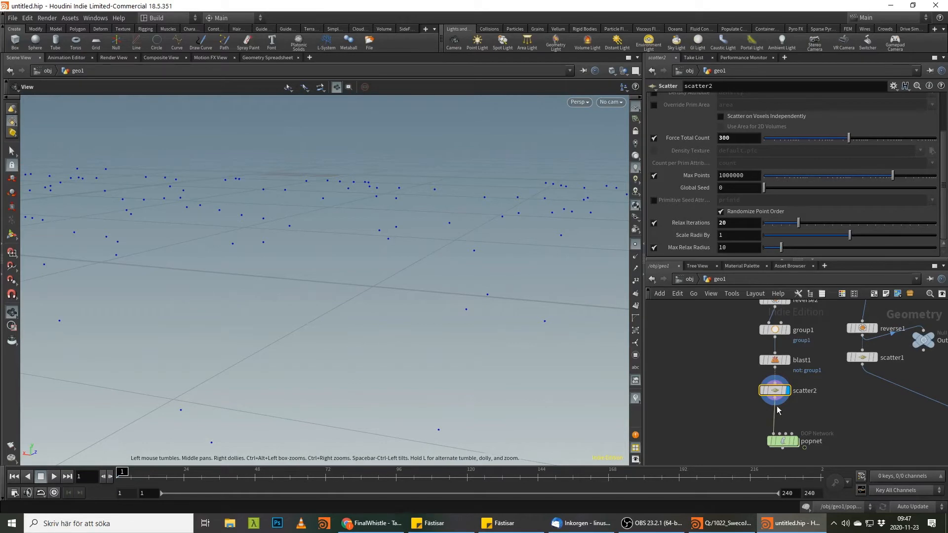
pyautogui.moveTo(726, 410); pyautogui.dragTo(813, 403, button='middle')
pyautogui.press('Tab')
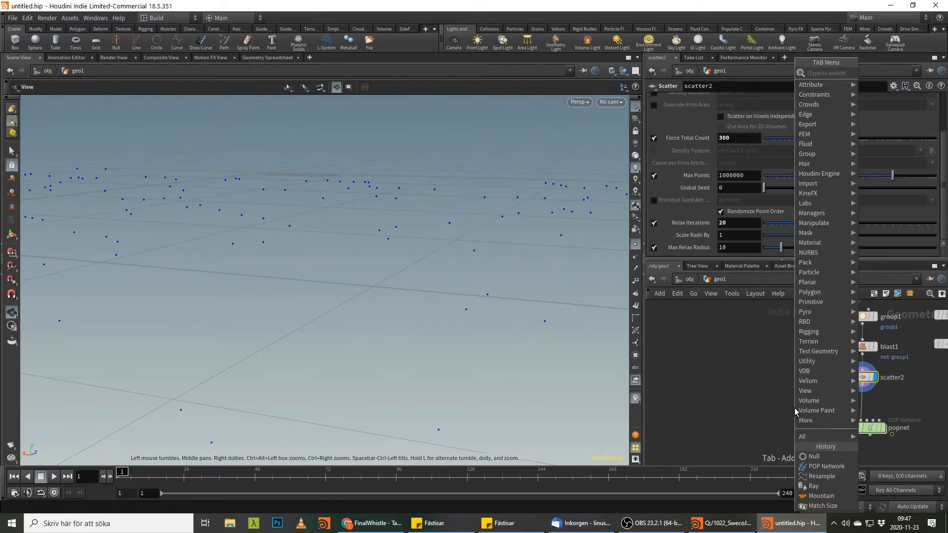
pyautogui.write('copy to')
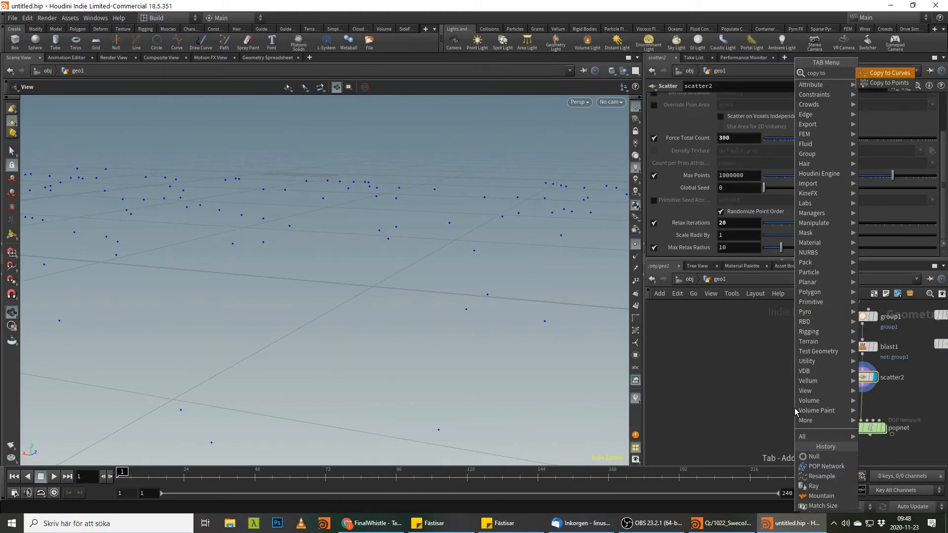
pyautogui.press('Down')
pyautogui.press('Return')
pyautogui.click(795, 408)
pyautogui.press('Tab')
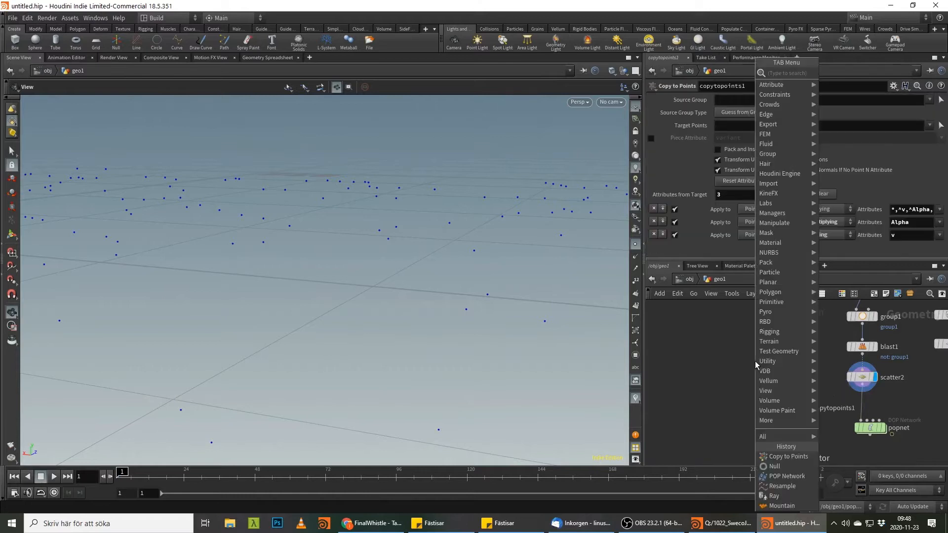
pyautogui.press('Escape')
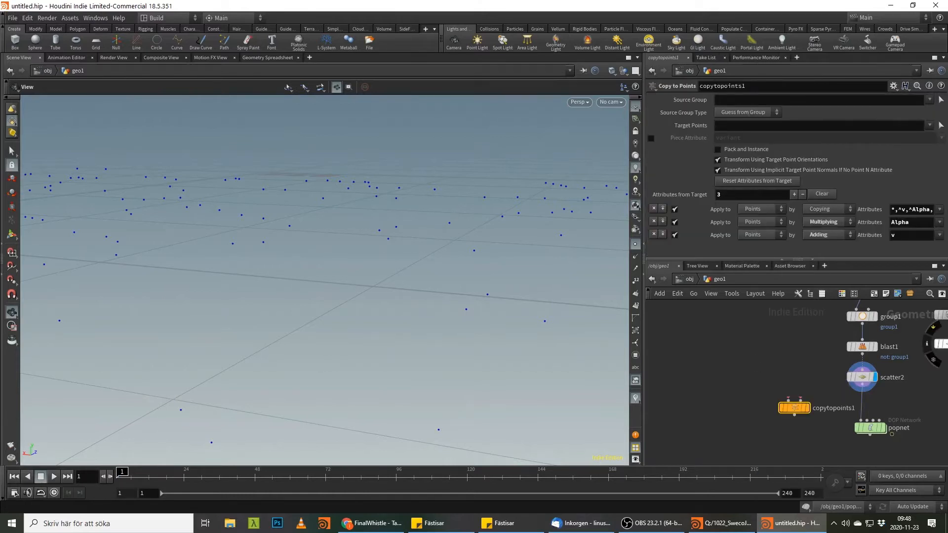
# Step: Add a Sphere above copytopoints1 and connect it to the geometry-to-copy input
pyautogui.press('Tab')
pyautogui.write('sphere')
pyautogui.press('Return')
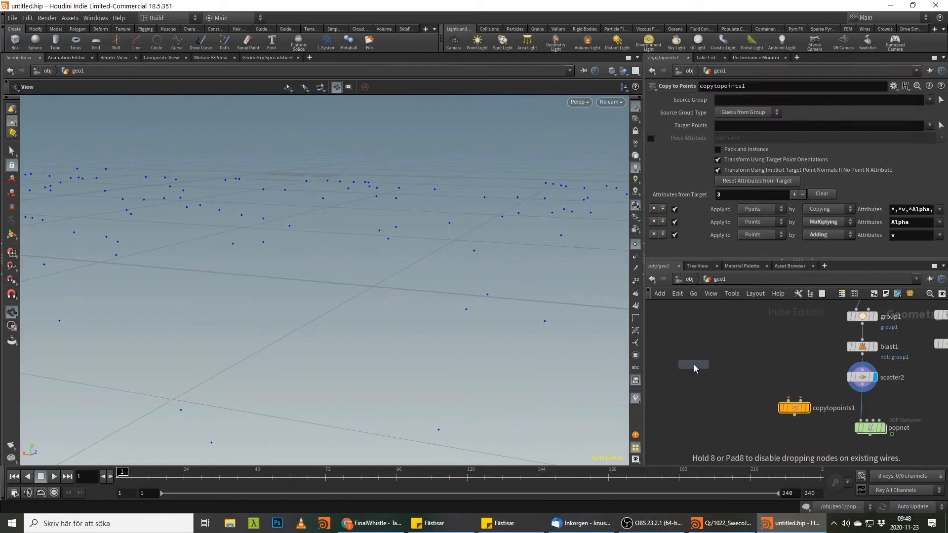
pyautogui.click(798, 330)
pyautogui.click(798, 339)
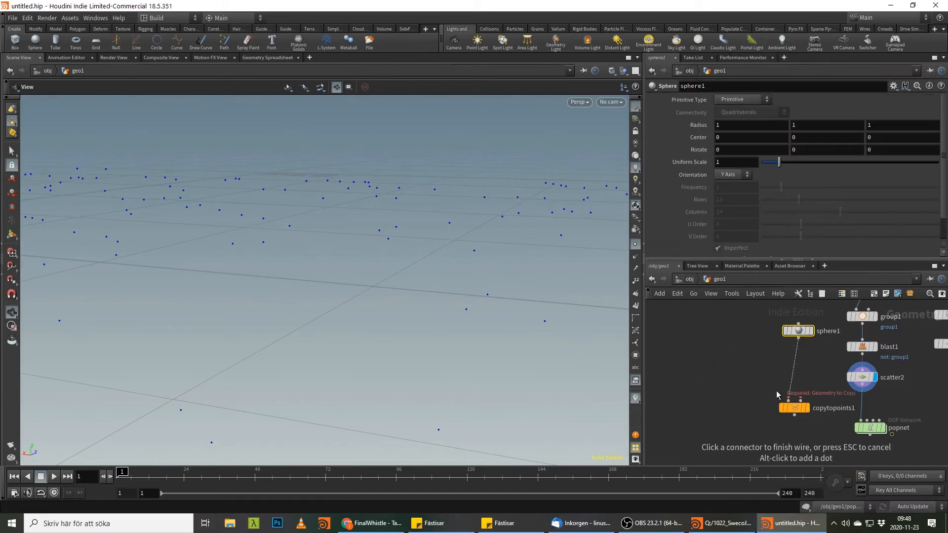
pyautogui.click(789, 401)
# Step: Connect scatter2 to copytopoints1's target points input and display the copied spheres
pyautogui.click(855, 387)
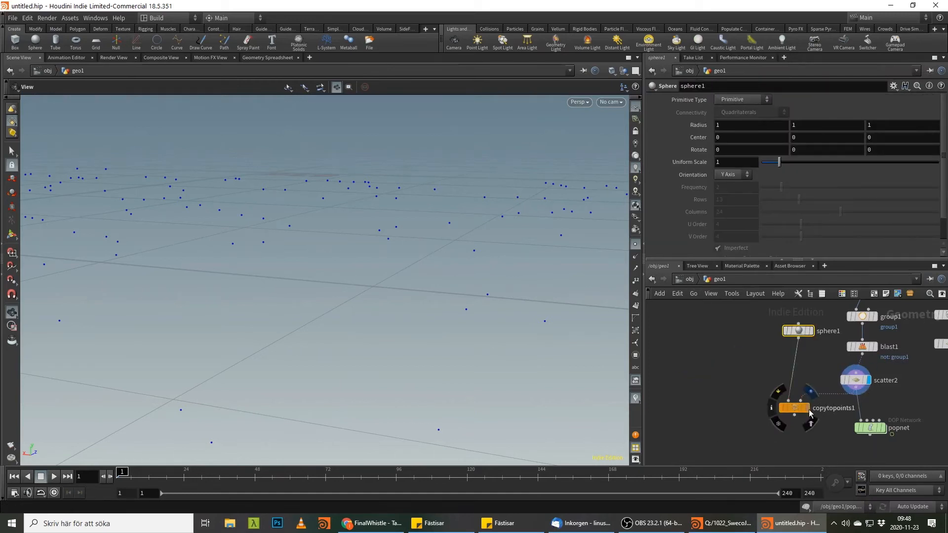
pyautogui.click(800, 400)
pyautogui.moveTo(457, 332); pyautogui.dragTo(521, 255, button='right')
pyautogui.rightClick(828, 393)
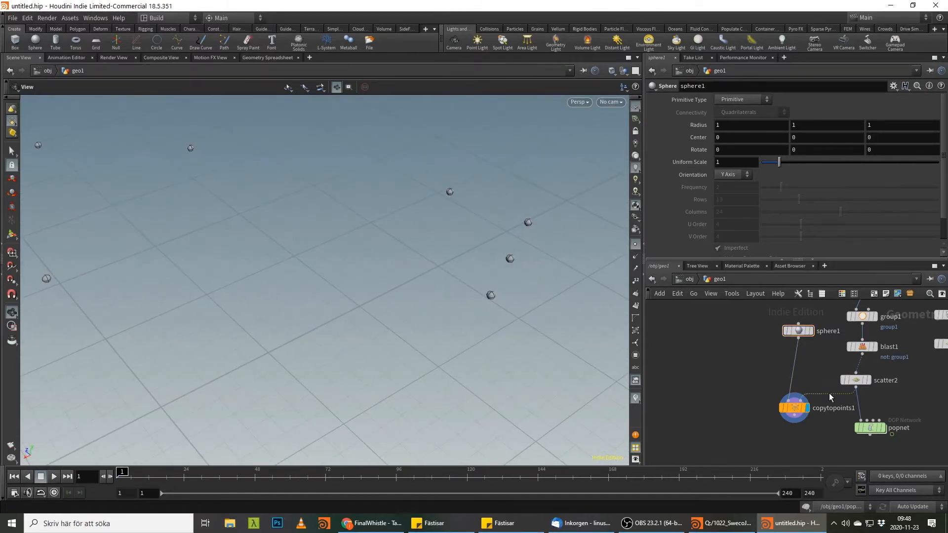
pyautogui.press('Escape')
pyautogui.moveTo(903, 358); pyautogui.dragTo(845, 343, button='middle')
pyautogui.moveTo(797, 399); pyautogui.dragTo(804, 392)
pyautogui.press('Tab')
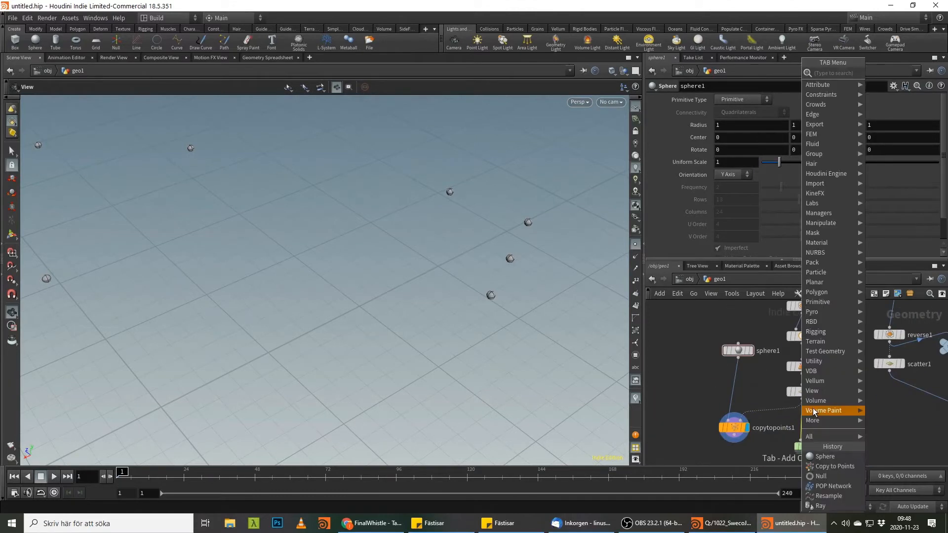
pyautogui.click(815, 410)
pyautogui.click(812, 410)
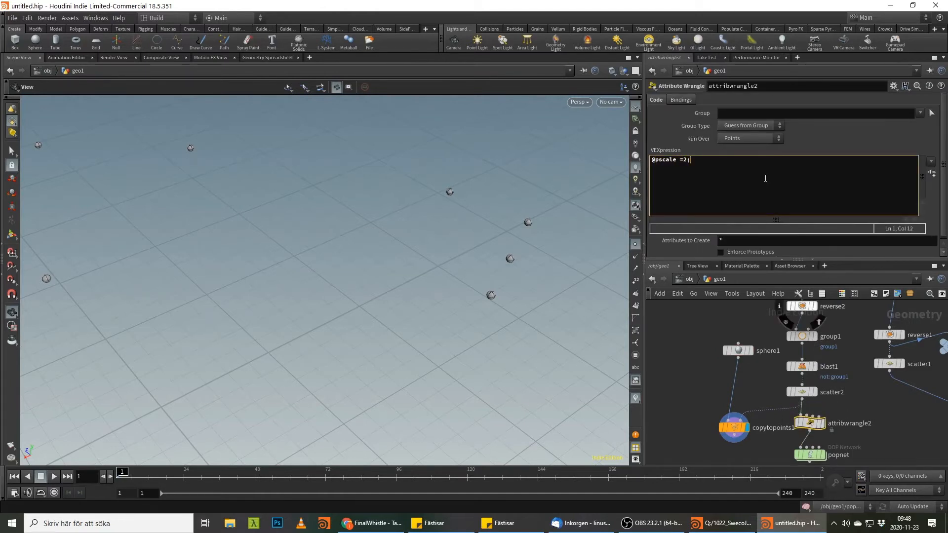
# Step: Feed copytopoints1's target points from attribwrangle2 instead of scatter2 and examine the scaled spheres
pyautogui.click(809, 431)
pyautogui.click(740, 420)
pyautogui.keyDown('alt'); pyautogui.moveTo(94, 315); pyautogui.dragTo(266, 258, button='middle'); pyautogui.keyUp('alt')
pyautogui.moveTo(266, 258); pyautogui.dragTo(220, 306, button='right')
pyautogui.moveTo(323, 276)
pyautogui.mouseDown()
pyautogui.moveTo(331, 282)
pyautogui.moveTo(298, 275)
pyautogui.moveTo(319, 273)
pyautogui.mouseUp()
# Step: Show the Out_road null as a template and compare the spheres' size with the road width
pyautogui.moveTo(833, 389); pyautogui.dragTo(791, 453, button='middle')
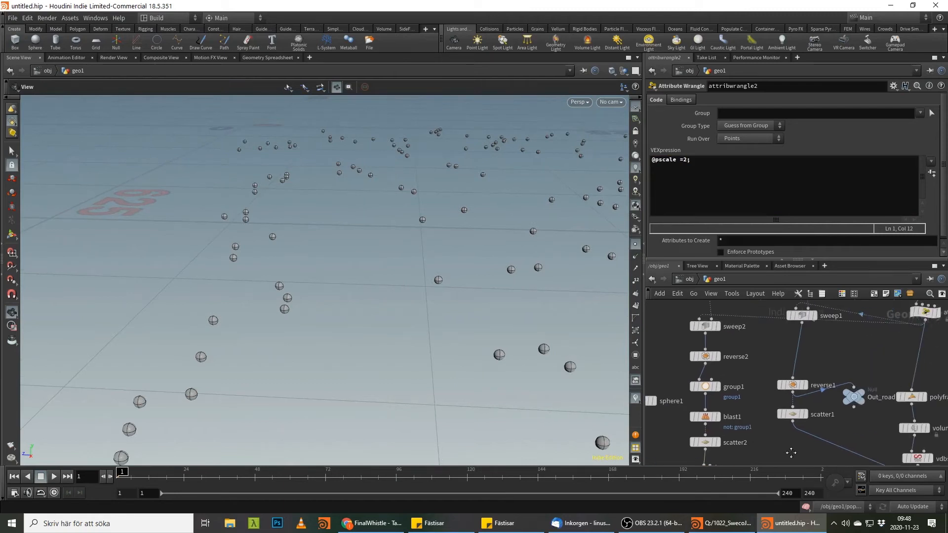
pyautogui.click(859, 399)
pyautogui.moveTo(335, 351); pyautogui.dragTo(400, 331, button='right')
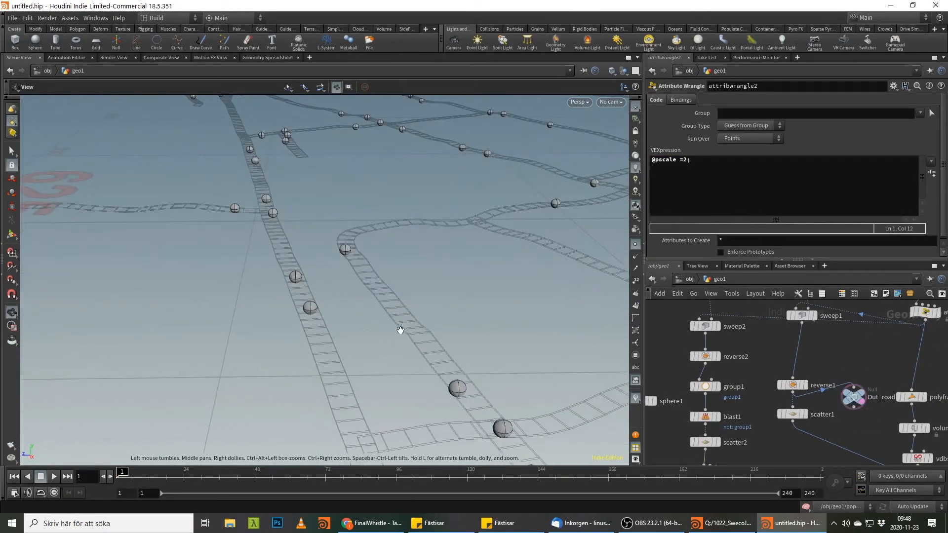
pyautogui.moveTo(312, 318); pyautogui.dragTo(351, 294, button='right')
pyautogui.moveTo(750, 410); pyautogui.dragTo(775, 327, button='middle')
pyautogui.click(684, 161)
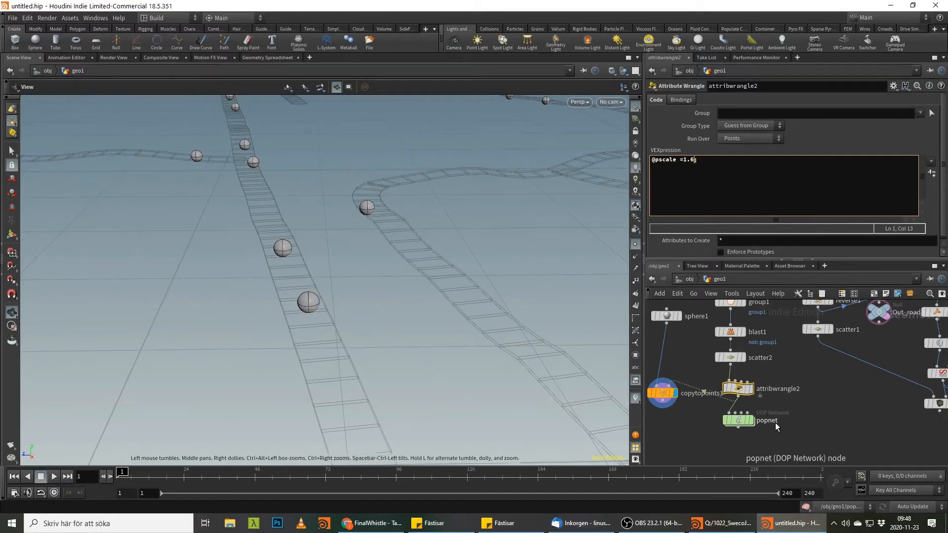
pyautogui.click(752, 422)
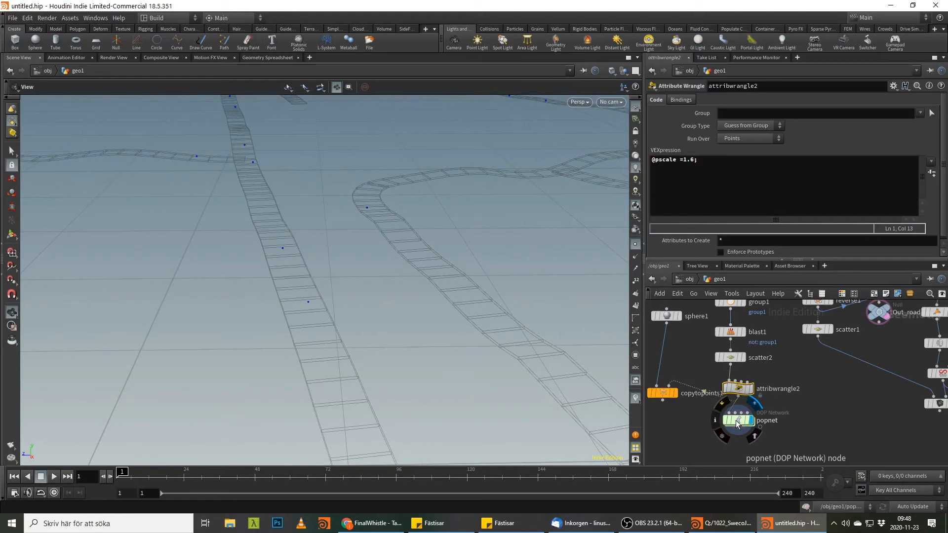
# Step: Inside popnet, set popadvectbyvolumes1's Velocity Scale to 8 and Air Resistance to 5
pyautogui.doubleClick(739, 419)
pyautogui.moveTo(909, 363); pyautogui.dragTo(882, 379, button='middle')
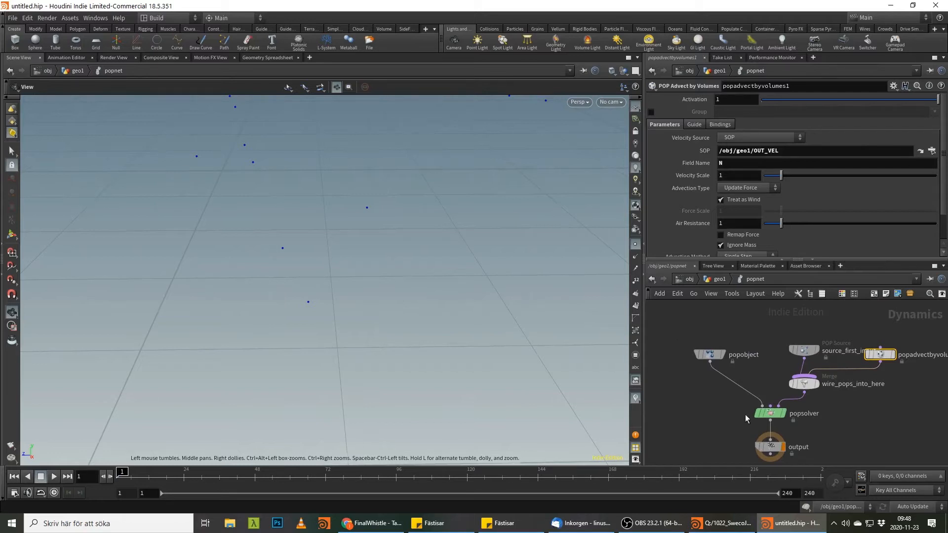
pyautogui.click(722, 523)
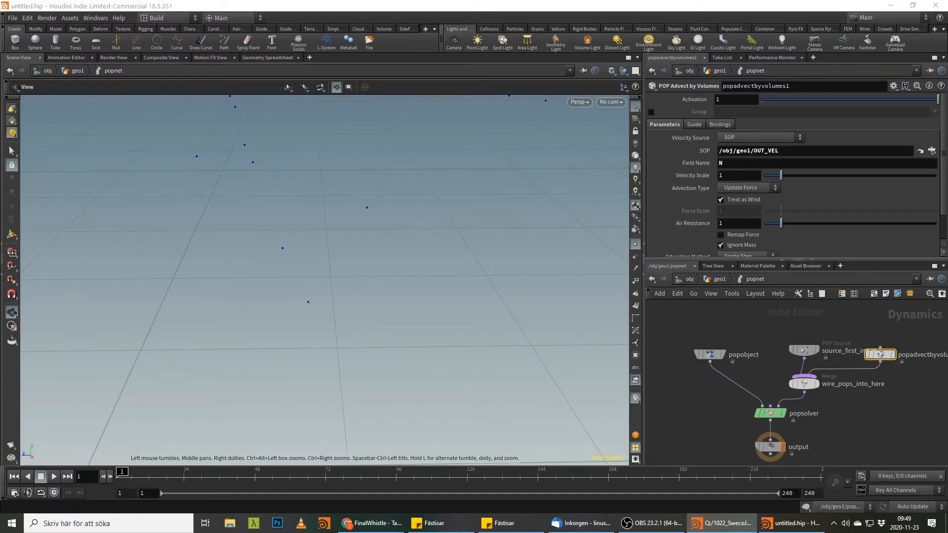
pyautogui.moveTo(730, 175); pyautogui.dragTo(675, 180)
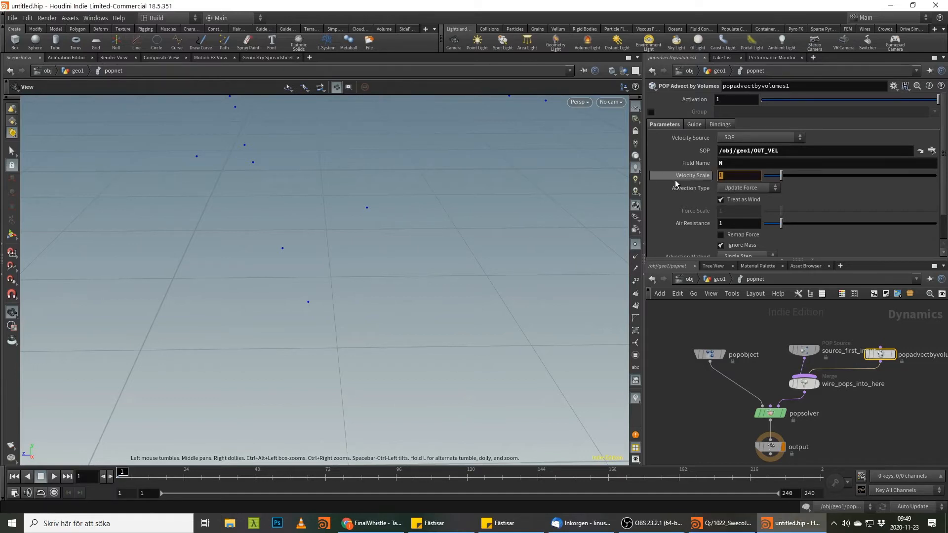
pyautogui.write('8')
pyautogui.press('Tab')
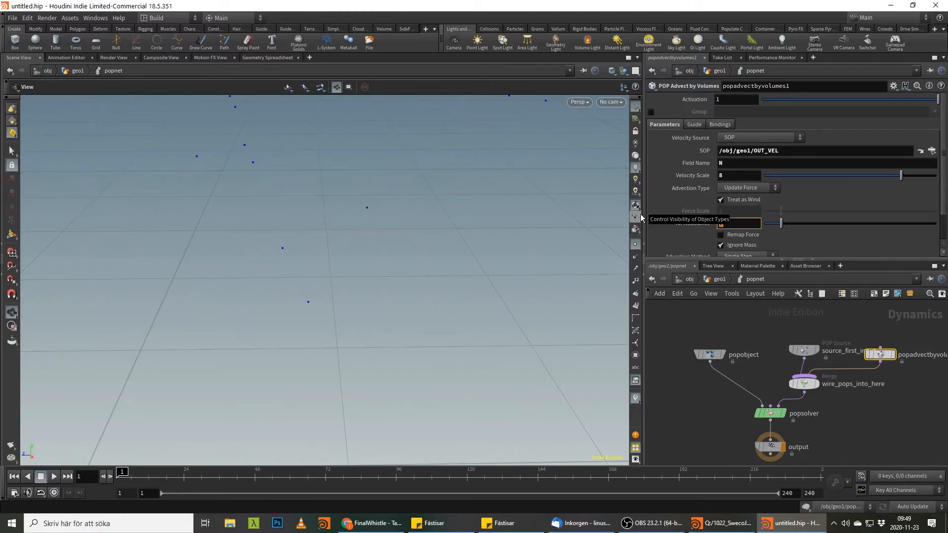
pyautogui.write('5')
pyautogui.press('Return')
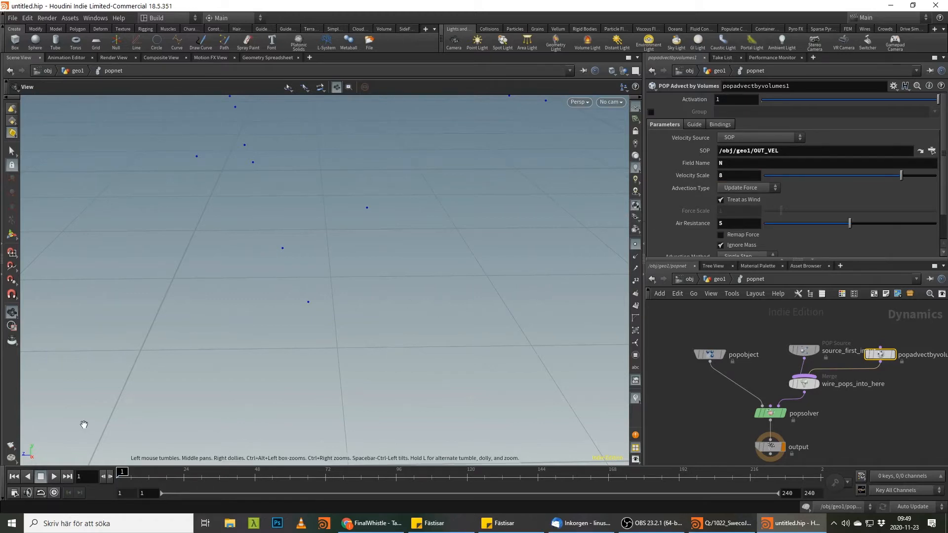
# Step: Play the particle simulation and return to the geo1 network to examine the points' motion along the road template
pyautogui.click(54, 476)
pyautogui.moveTo(400, 298); pyautogui.dragTo(476, 355, button='middle')
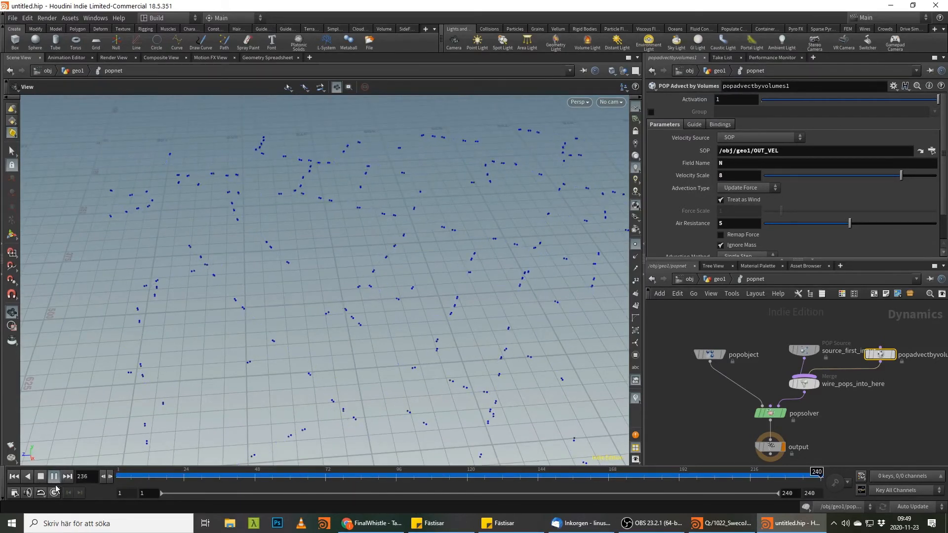
pyautogui.moveTo(364, 322); pyautogui.dragTo(522, 313, button='right')
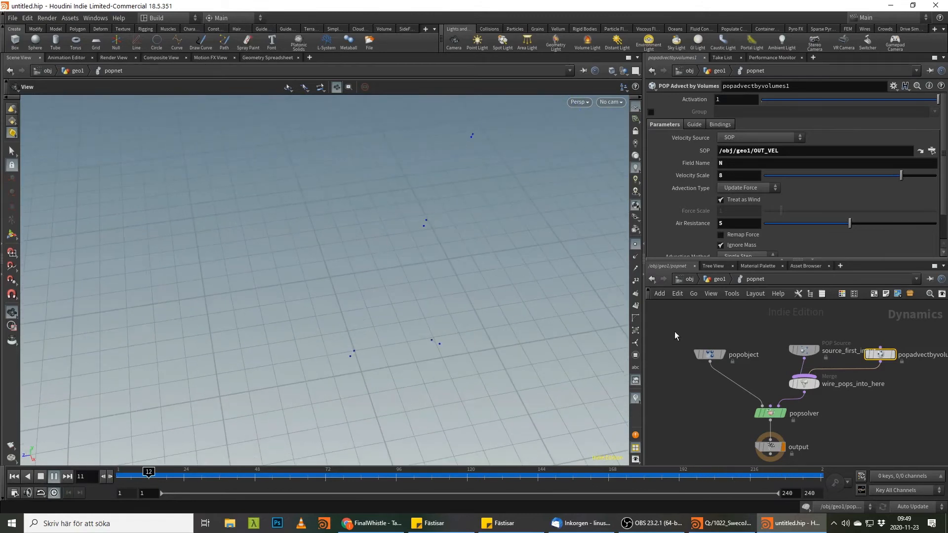
pyautogui.click(721, 278)
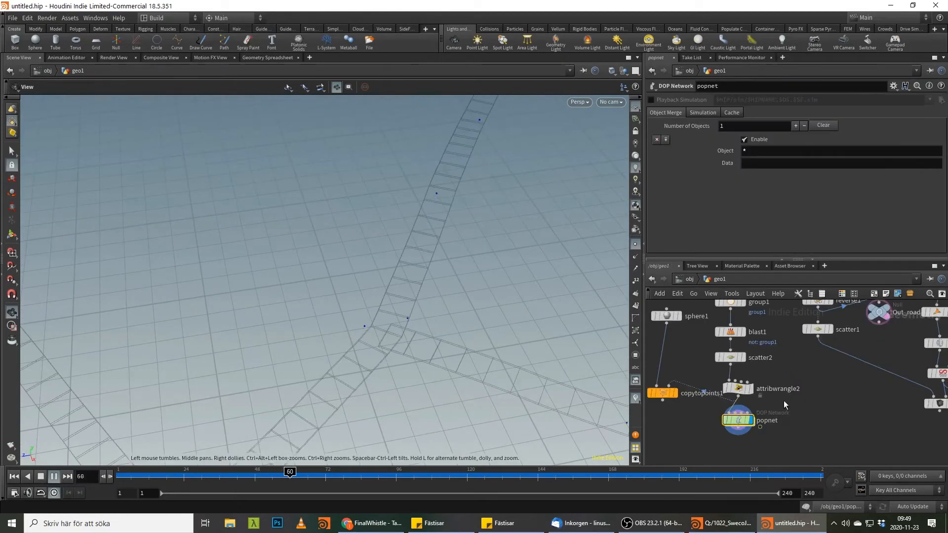
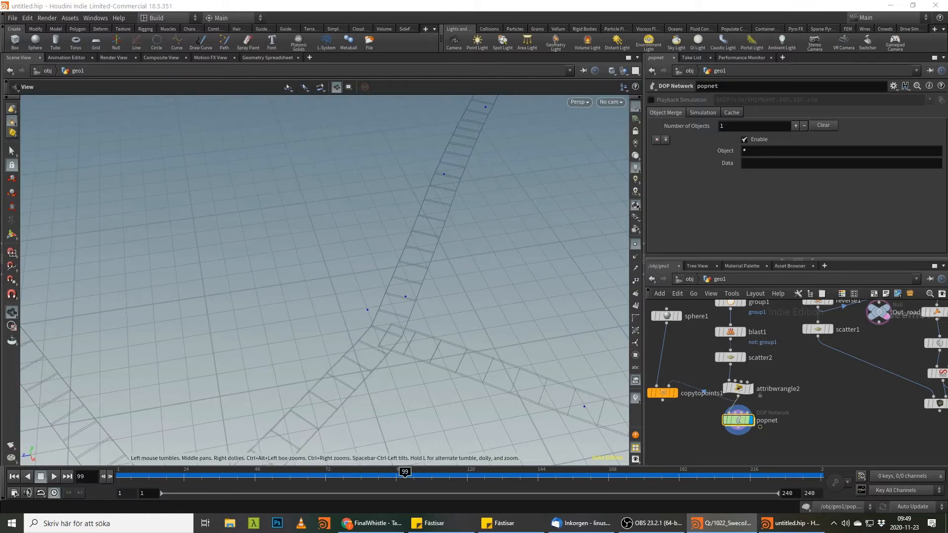
# Step: Paste a File node into geo1, load Q:/1022_SwecoJul/10_Working/11_C4D/Car_1.fbx in it, and display the car model
pyautogui.moveTo(777, 437); pyautogui.dragTo(947, 389, button='middle')
pyautogui.hotkey('ctrl', 'v')
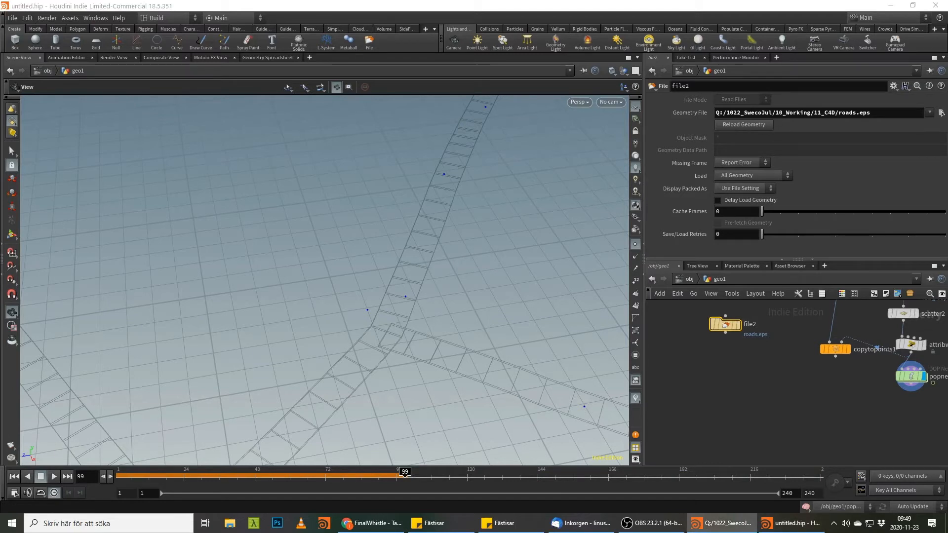
pyautogui.click(881, 113)
pyautogui.hotkey('ctrl', 'a')
pyautogui.write('Q:/1022_SwecoJul/10_Working/11_C4D/Car_1.fbx')
pyautogui.press('Return')
pyautogui.press('space')
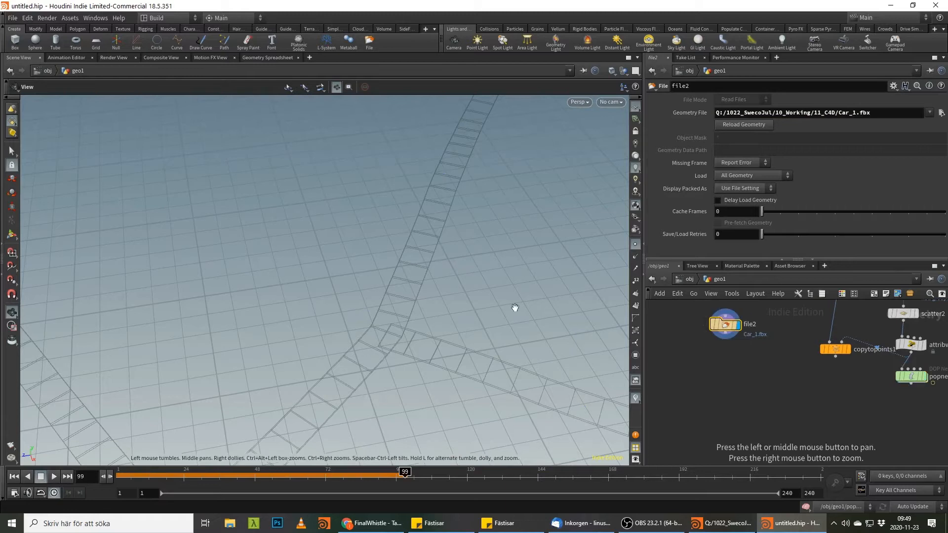
pyautogui.press('g')
pyautogui.moveTo(405, 288); pyautogui.dragTo(336, 269)
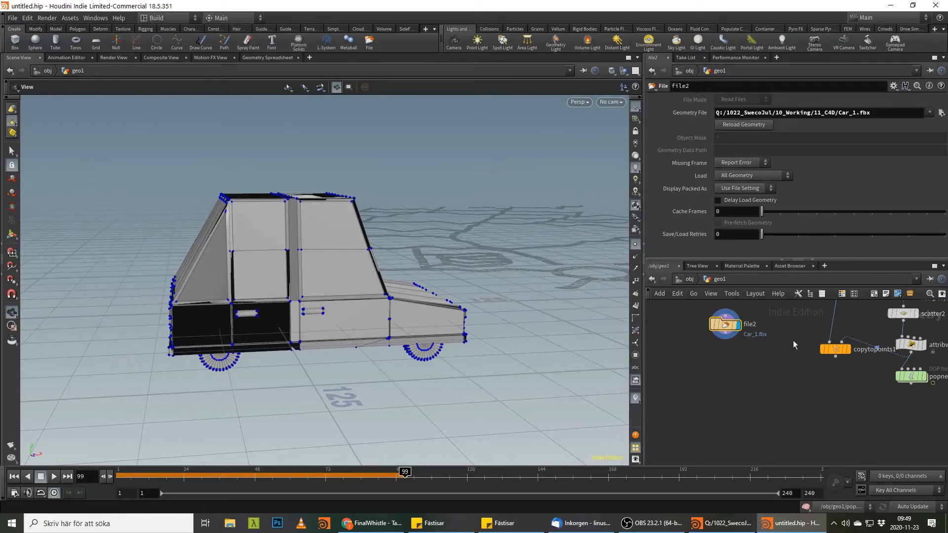
# Step: Add a Sphere node beside the car's file2 node
pyautogui.press('Tab')
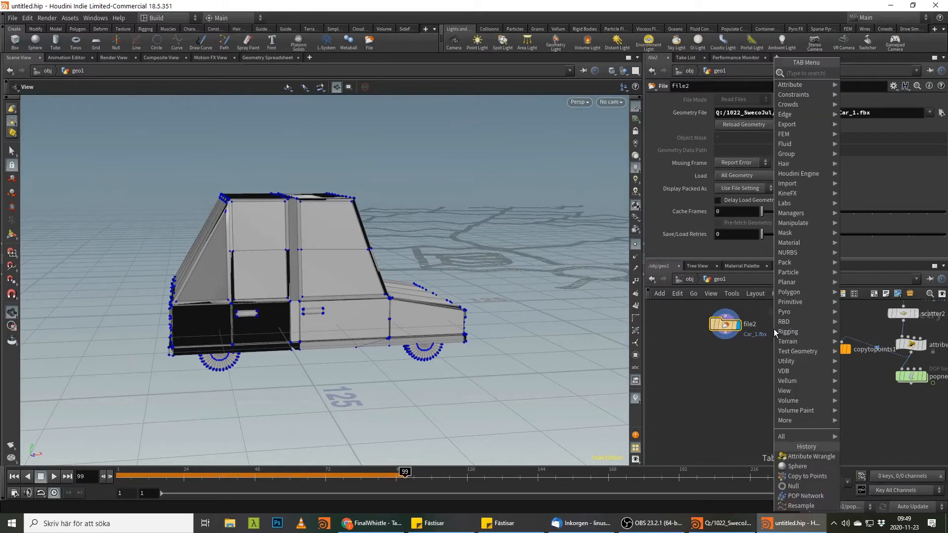
pyautogui.write('spe')
pyautogui.press('BackSpace')
pyautogui.write('h')
pyautogui.press('Return')
pyautogui.click(777, 329)
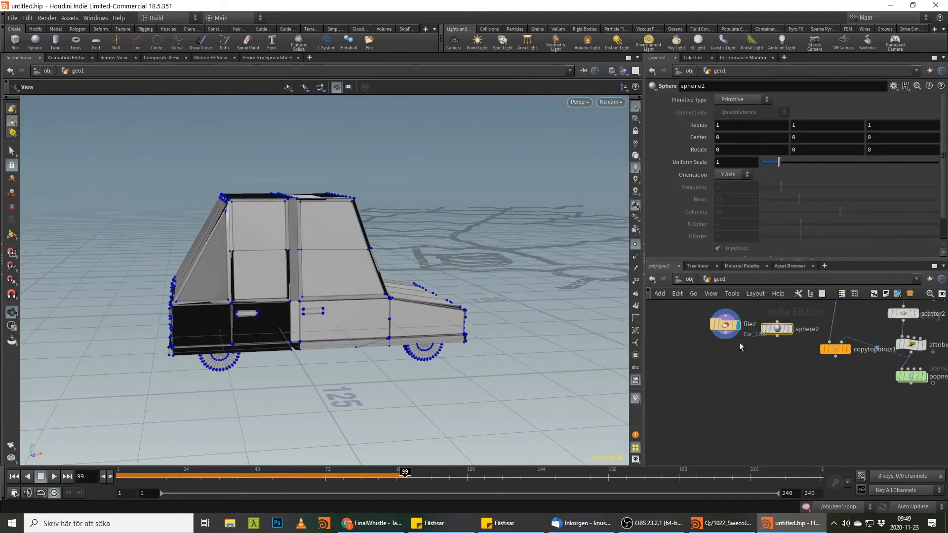
# Step: Add a Match Size node fed by file2, connect sphere2 as its size reference, and display the result
pyautogui.press('Tab')
pyautogui.write('mat')
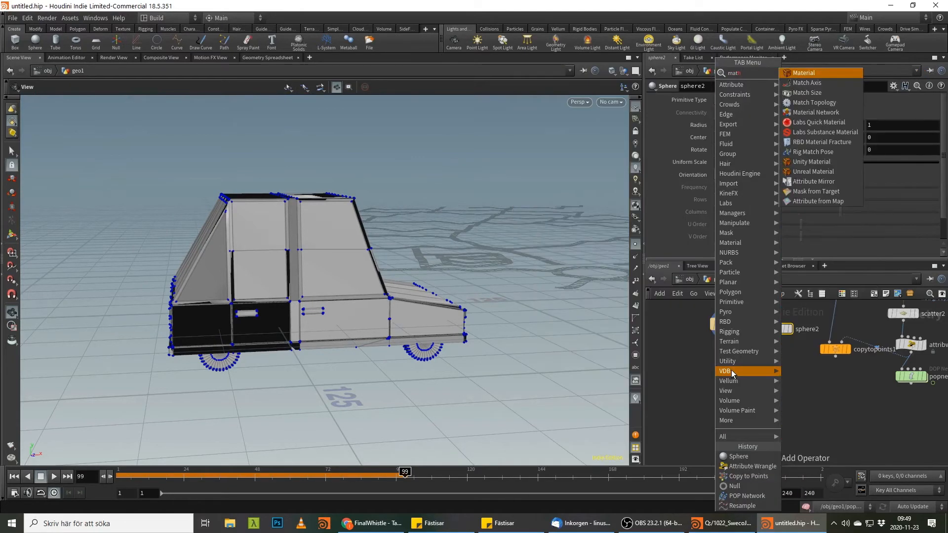
pyautogui.press('Down')
pyautogui.press('Down')
pyautogui.press('Return')
pyautogui.click(733, 374)
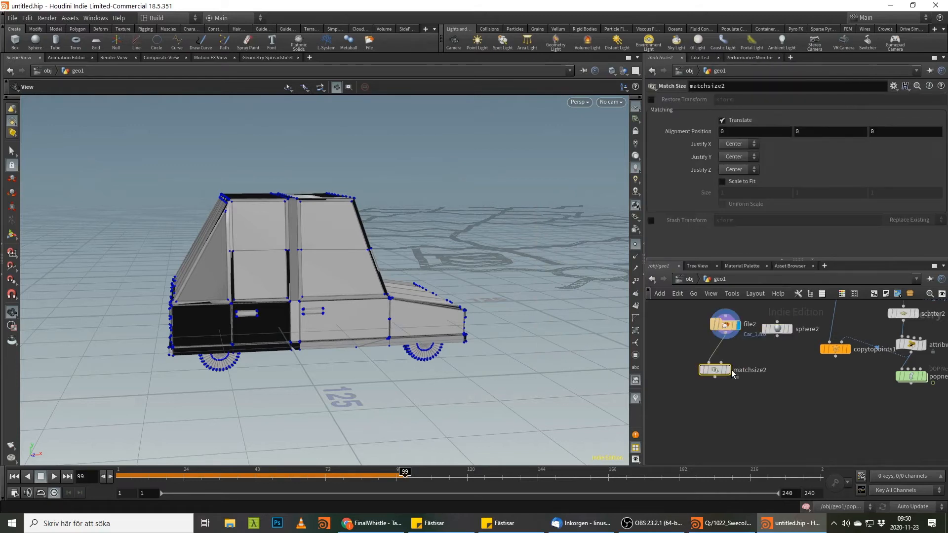
pyautogui.moveTo(712, 372); pyautogui.dragTo(729, 378)
pyautogui.moveTo(777, 335); pyautogui.dragTo(748, 378)
pyautogui.click(746, 376)
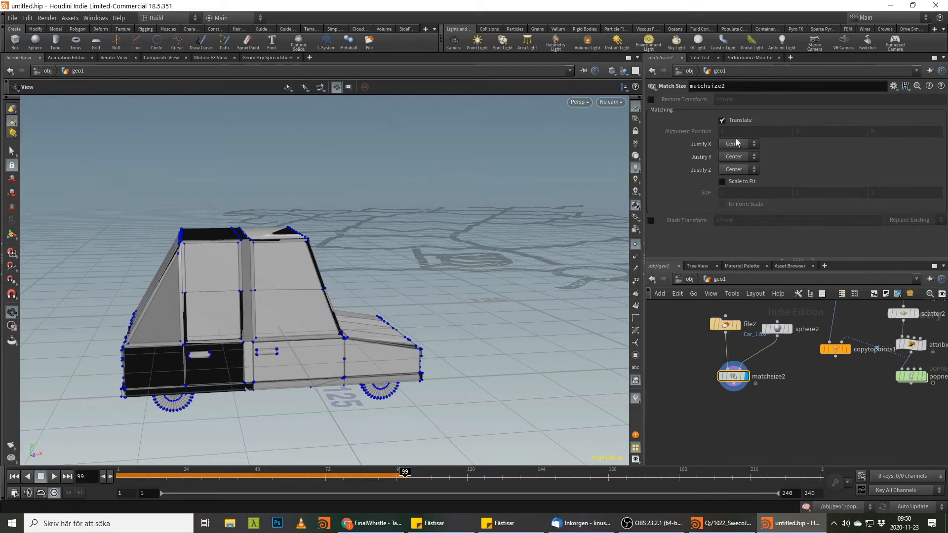
# Step: Enable Scale to Fit and Uniform Scale on matchsize2 and frame the scaled car
pyautogui.click(722, 182)
pyautogui.click(742, 205)
pyautogui.press('h')
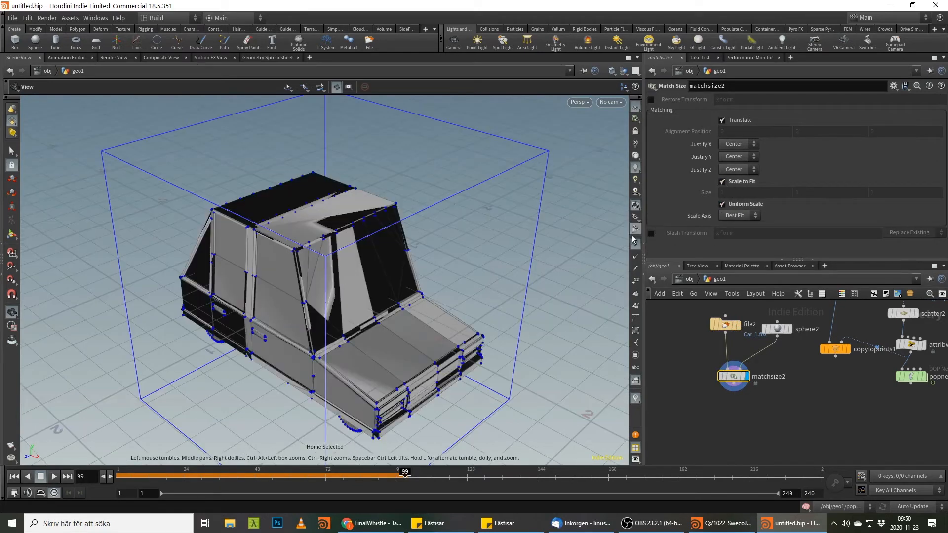
# Step: Start a new connection from matchsize2's output
pyautogui.click(737, 388)
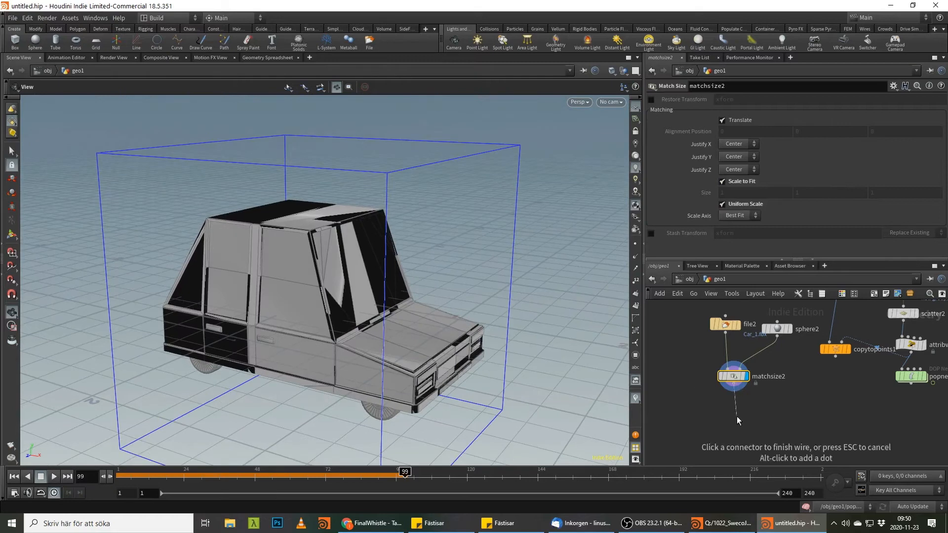
# Step: Add a Normal node after matchsize2 and display its output on the car
pyautogui.press('Tab')
pyautogui.write('normal')
pyautogui.press('Return')
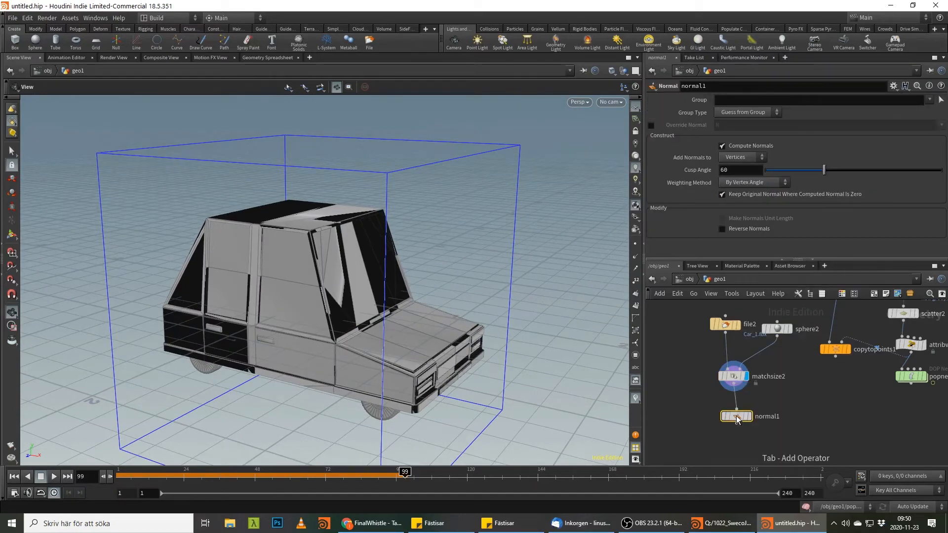
pyautogui.click(737, 419)
pyautogui.moveTo(388, 343)
pyautogui.mouseDown()
pyautogui.moveTo(318, 324)
pyautogui.moveTo(448, 292)
pyautogui.moveTo(516, 316)
pyautogui.mouseUp()
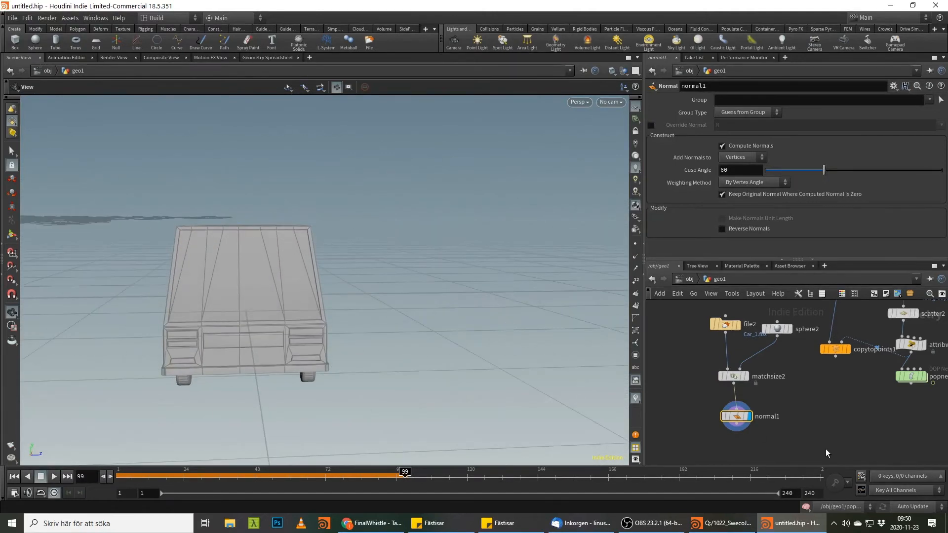
# Step: Add a PolyReduce node after normal1, display it, and set Percent To Keep to 20
pyautogui.moveTo(789, 432); pyautogui.dragTo(796, 413, button='middle')
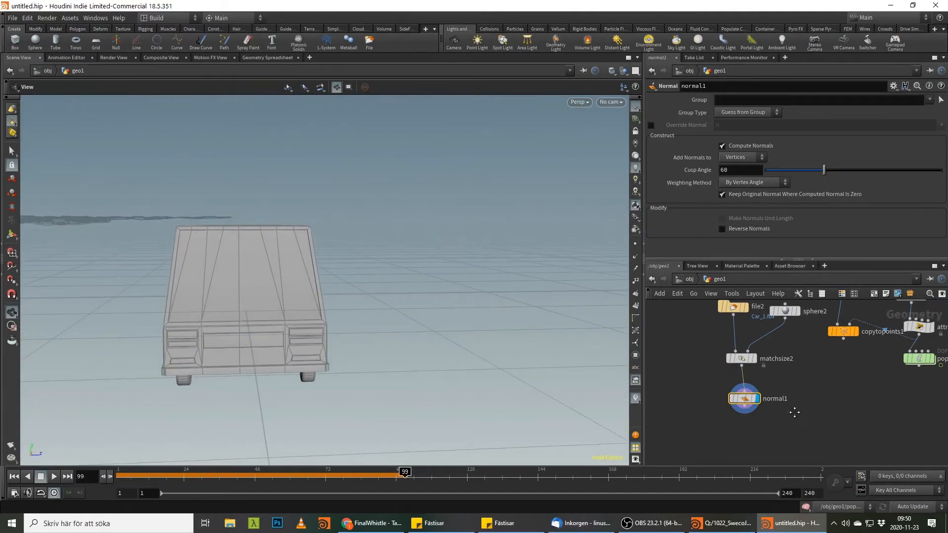
pyautogui.press('Tab')
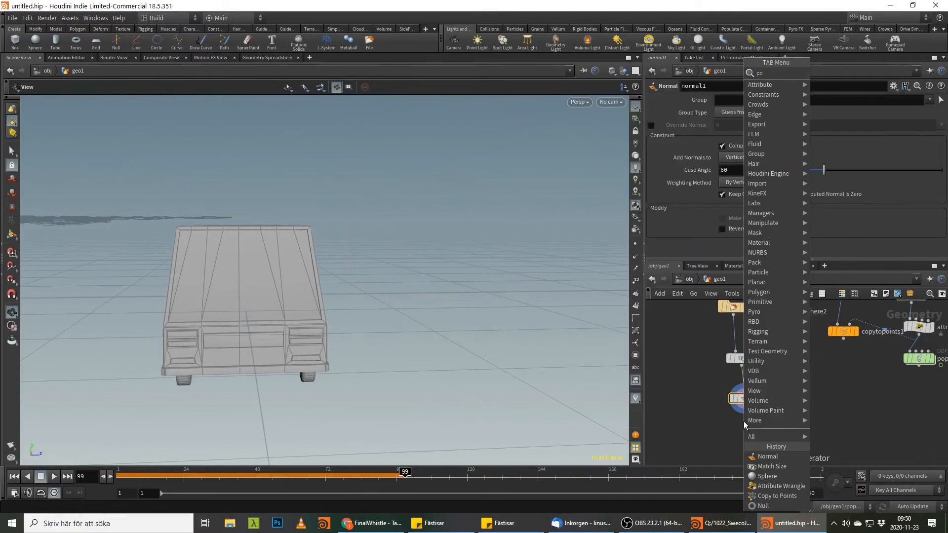
pyautogui.write('polyr')
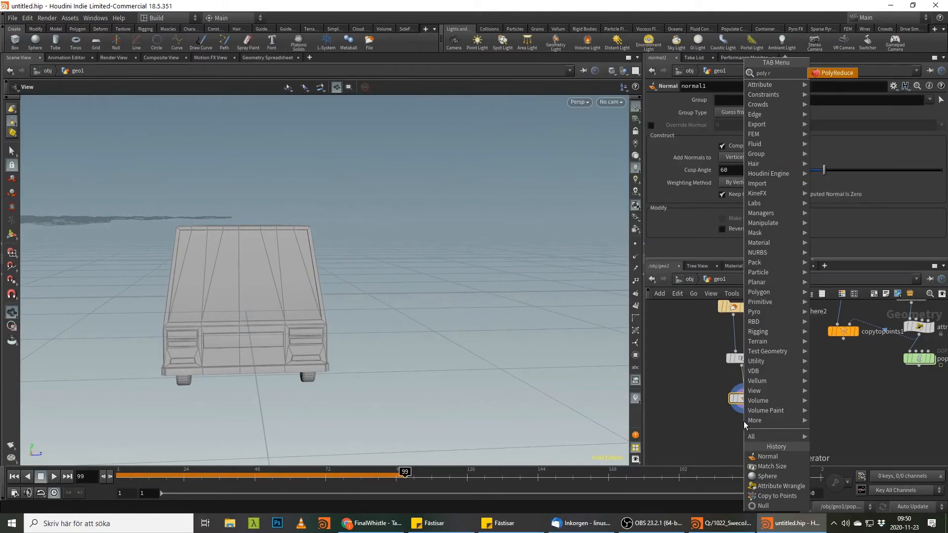
pyautogui.press('Return')
pyautogui.click(743, 423)
pyautogui.click(756, 429)
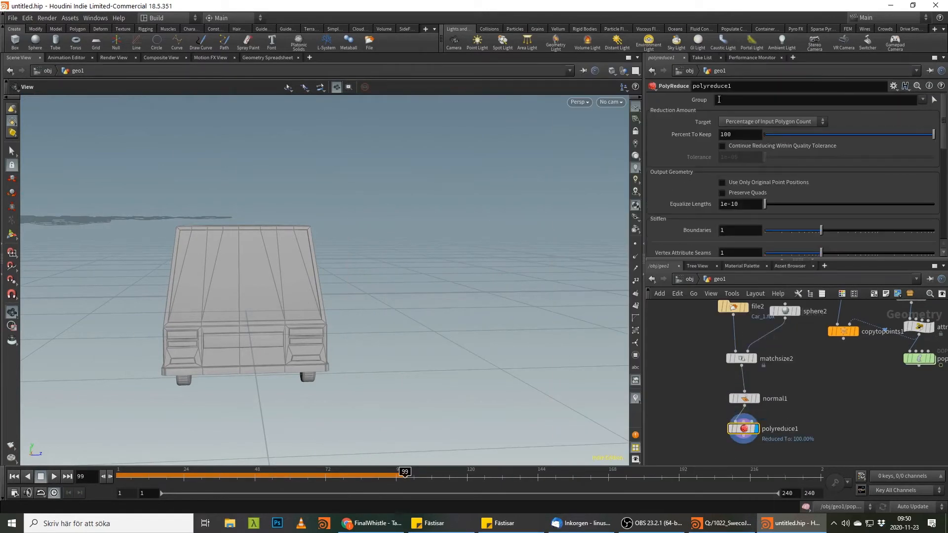
pyautogui.write('20')
pyautogui.press('Return')
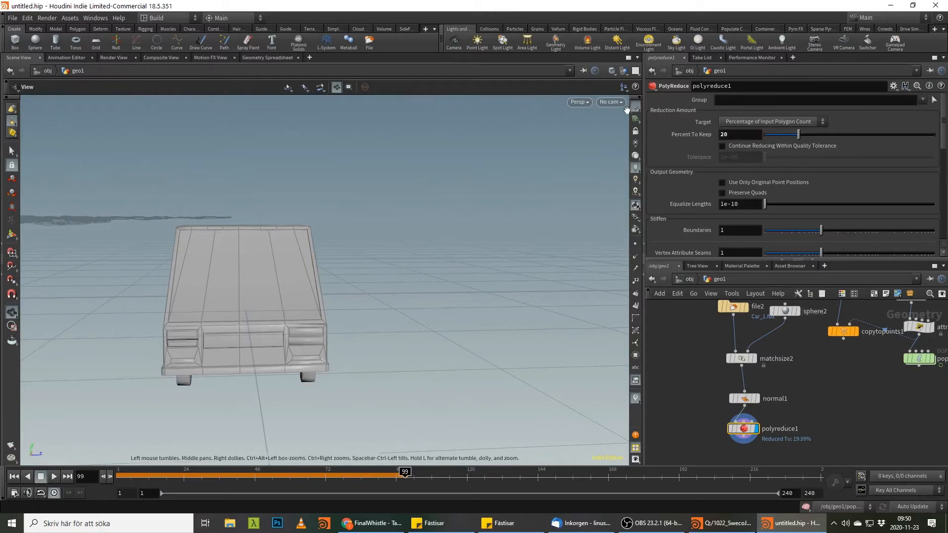
# Step: Connect polyreduce1 to the source input of copytopoints1 and display the copied cars
pyautogui.moveTo(834, 388); pyautogui.dragTo(805, 409, button='middle')
pyautogui.click(714, 464)
pyautogui.click(806, 347)
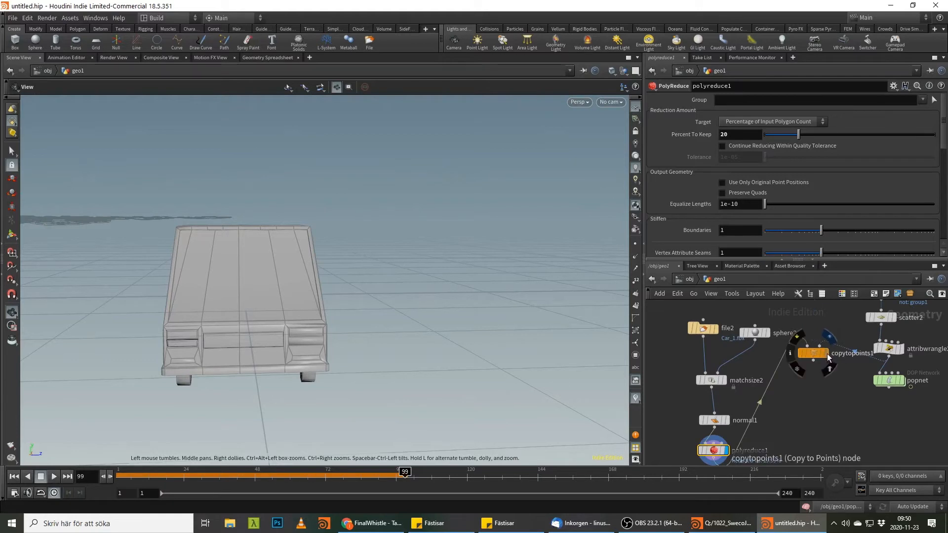
pyautogui.click(827, 353)
pyautogui.click(813, 356)
pyautogui.hotkey('space', 'h')
pyautogui.moveTo(307, 310); pyautogui.dragTo(662, 152, button='right')
pyautogui.moveTo(346, 148); pyautogui.dragTo(248, 186, button='middle')
pyautogui.moveTo(248, 185); pyautogui.dragTo(423, 287)
pyautogui.moveTo(217, 306); pyautogui.dragTo(251, 321, button='right')
# Step: Return to frame 1, place copytopoints1 below popnet, and wire popnet into its target points input
pyautogui.moveTo(172, 478); pyautogui.dragTo(117, 481)
pyautogui.moveTo(813, 353); pyautogui.dragTo(829, 420)
pyautogui.click(888, 388)
pyautogui.click(835, 412)
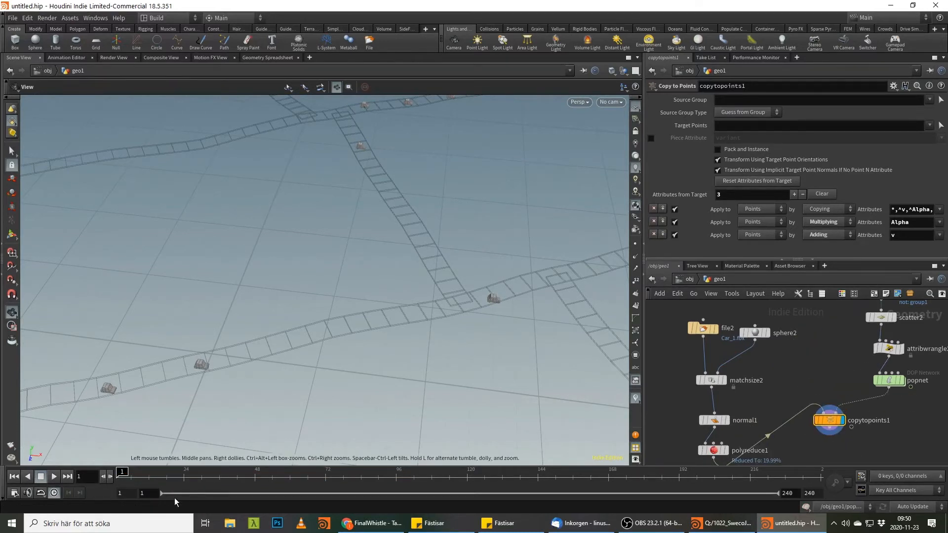
# Step: Play and scrub the animation to examine how the cars move and face along the roads
pyautogui.click(54, 477)
pyautogui.scroll(3, 275, 338)
pyautogui.moveTo(275, 337); pyautogui.dragTo(165, 366, button='right')
pyautogui.moveTo(165, 366); pyautogui.dragTo(375, 281, button='middle')
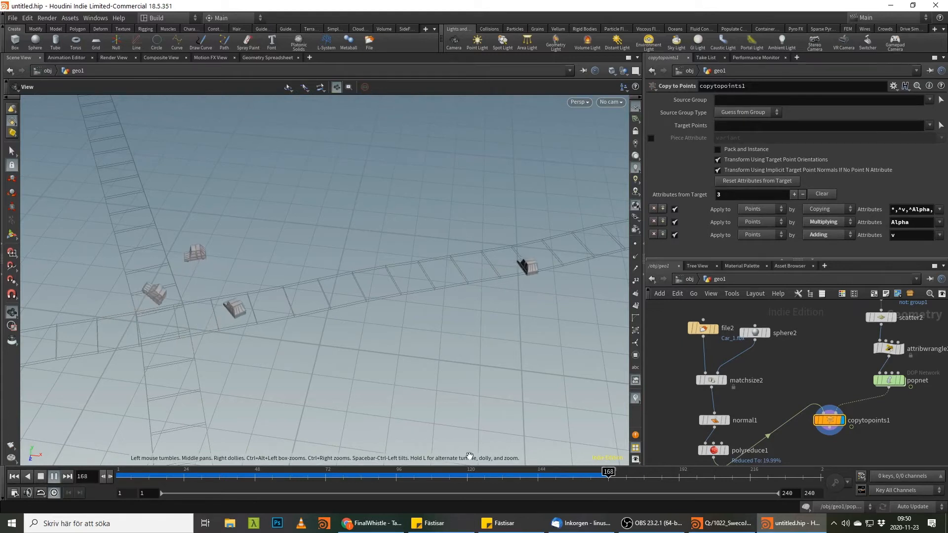
pyautogui.moveTo(439, 472); pyautogui.dragTo(122, 475)
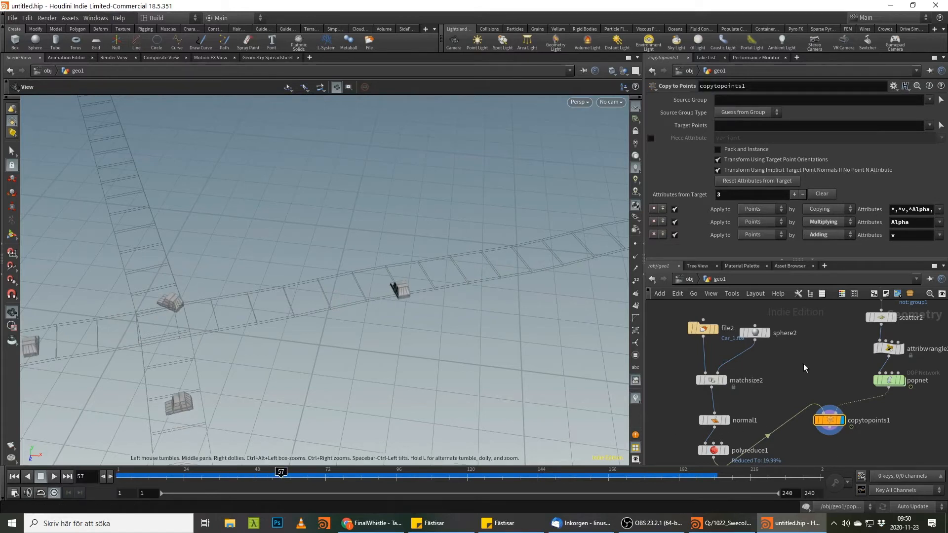
# Step: Insert a Transform node between polyreduce1 and copytopoints1
pyautogui.moveTo(773, 396); pyautogui.dragTo(777, 360, button='middle')
pyautogui.moveTo(720, 378); pyautogui.dragTo(718, 372)
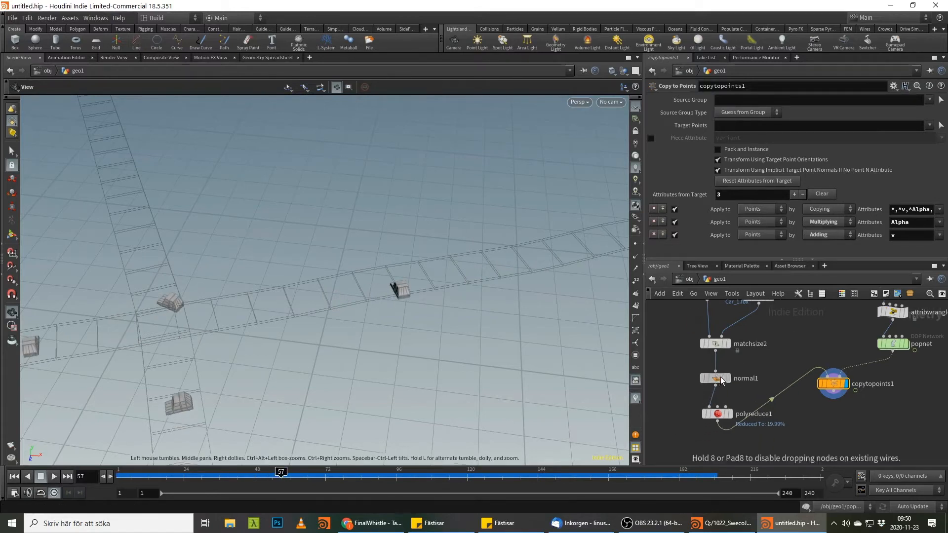
pyautogui.click(730, 432)
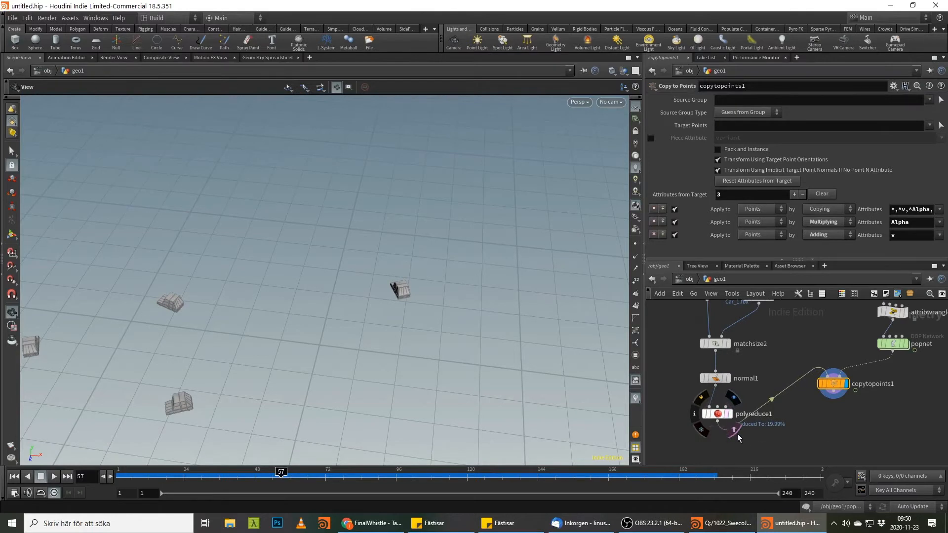
pyautogui.press('Tab')
pyautogui.write('tra')
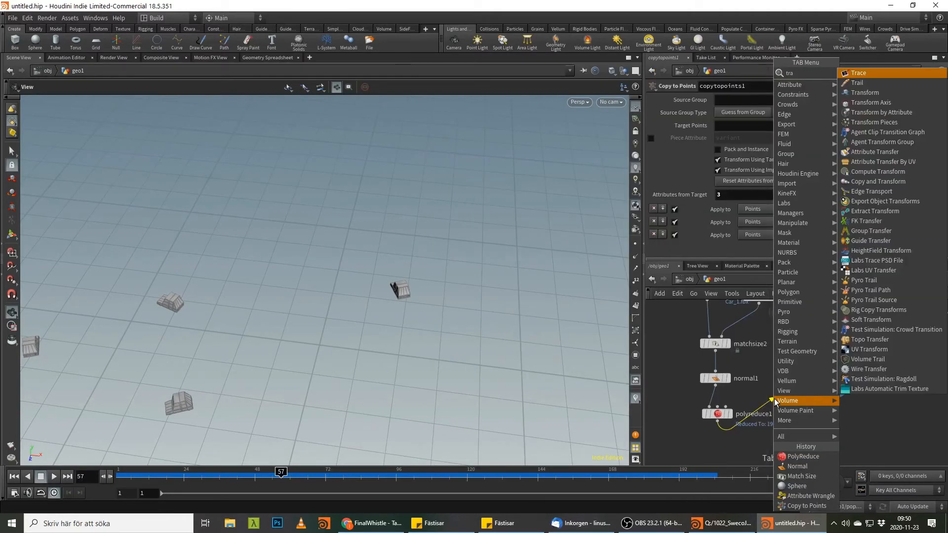
pyautogui.press('Return')
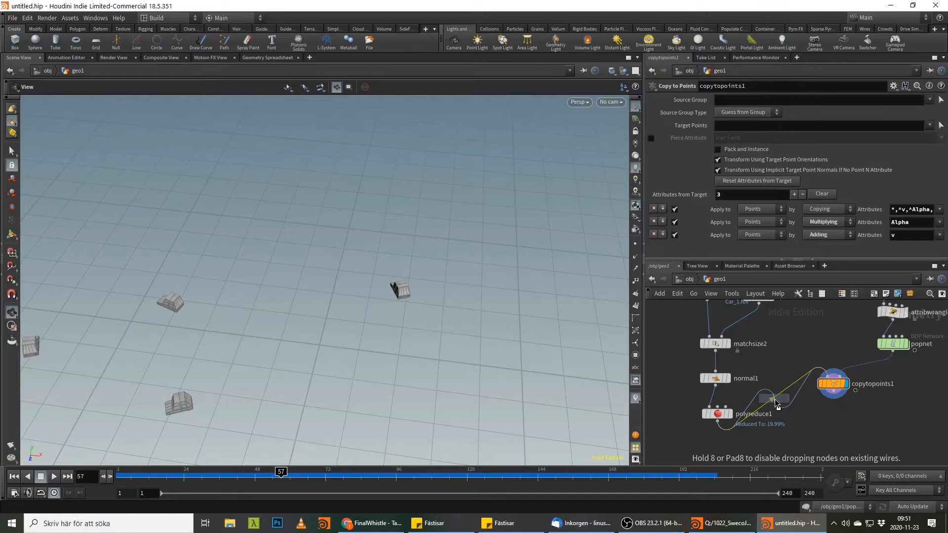
pyautogui.click(774, 414)
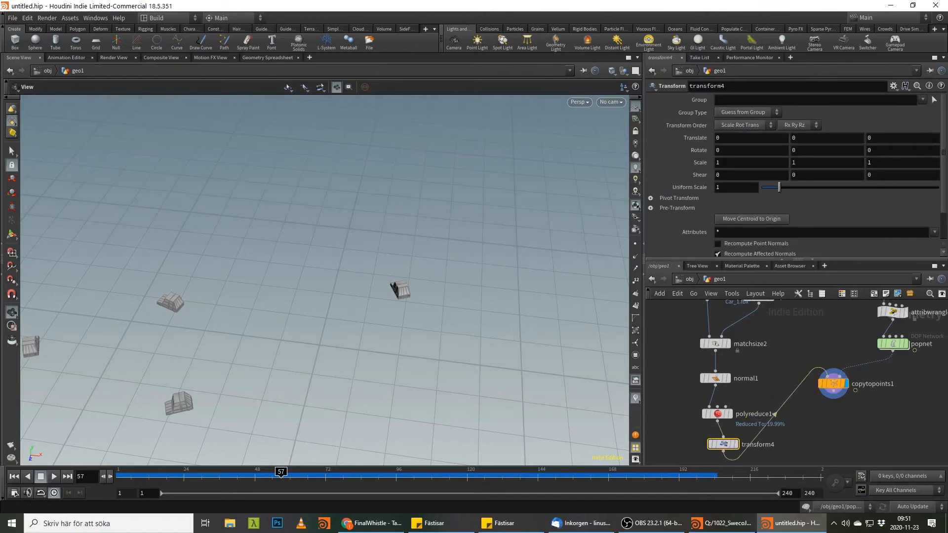
# Step: Set the Y rotation of transform4 to -90 and check the cars' heading across the timeline
pyautogui.hotkey('alt', 'Tab')
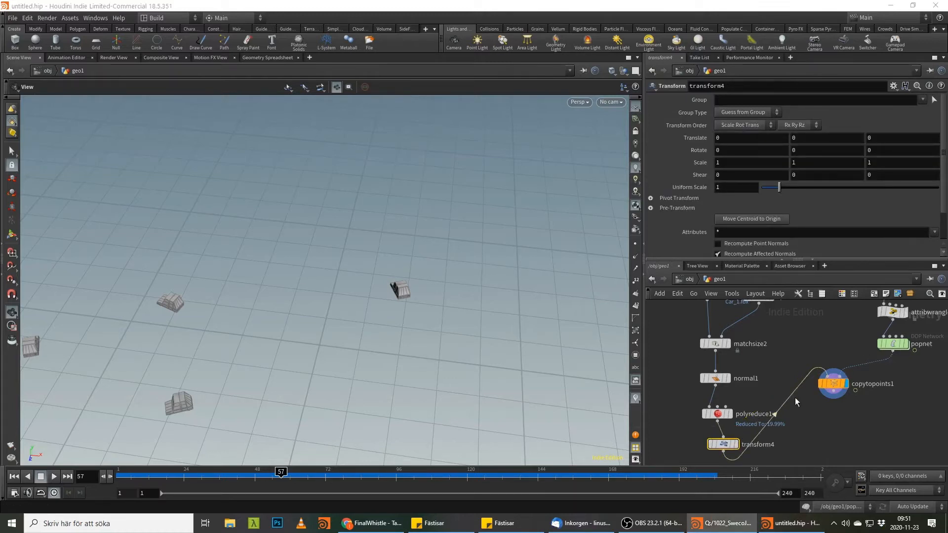
pyautogui.click(816, 151)
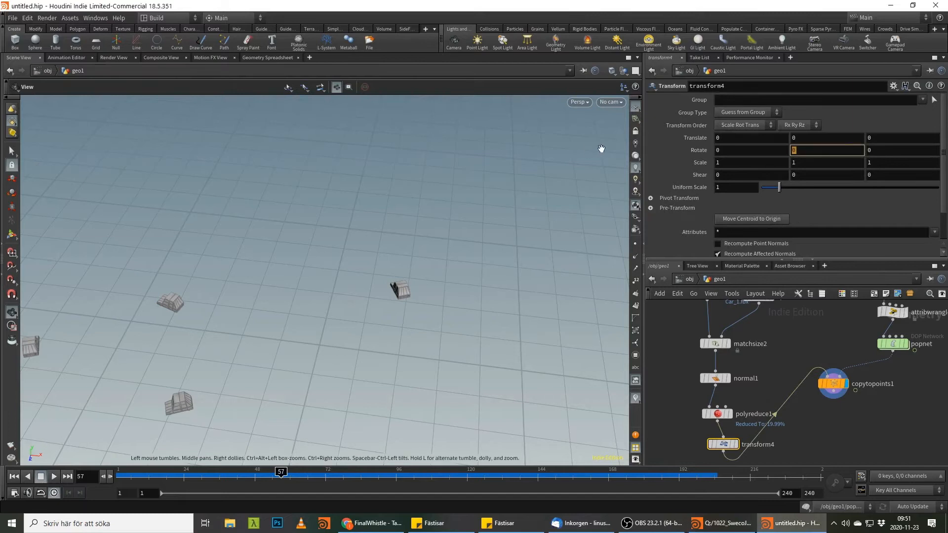
pyautogui.write('-90')
pyautogui.press('Return')
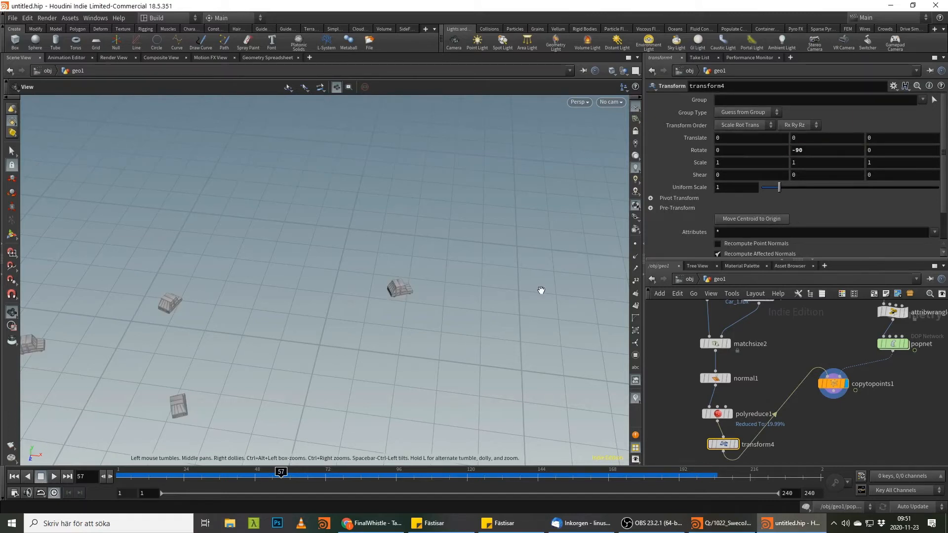
pyautogui.moveTo(270, 477); pyautogui.dragTo(514, 467)
# Step: Add a Merge node fed by copytopoints1
pyautogui.moveTo(903, 399); pyautogui.dragTo(866, 394, button='middle')
pyautogui.moveTo(805, 382); pyautogui.dragTo(804, 407)
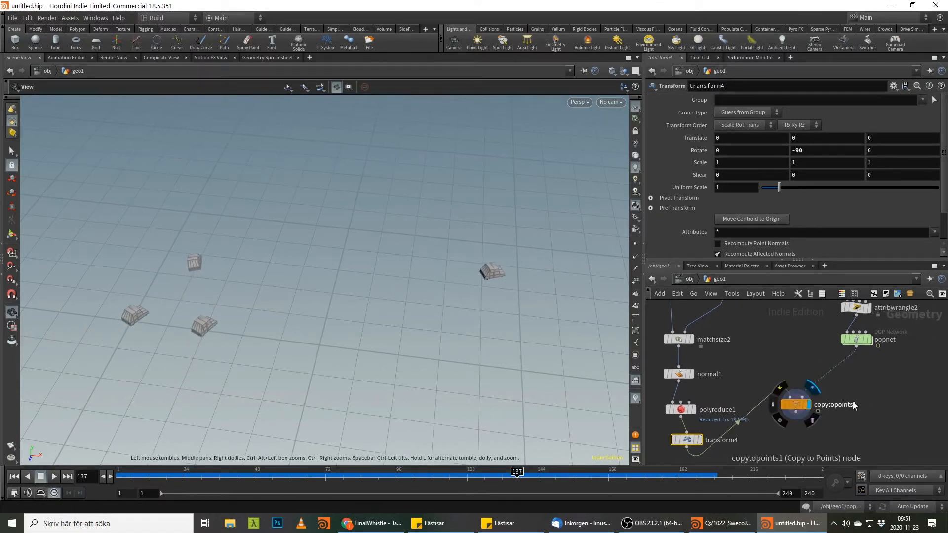
pyautogui.moveTo(851, 391); pyautogui.dragTo(855, 336, button='middle')
pyautogui.click(799, 356)
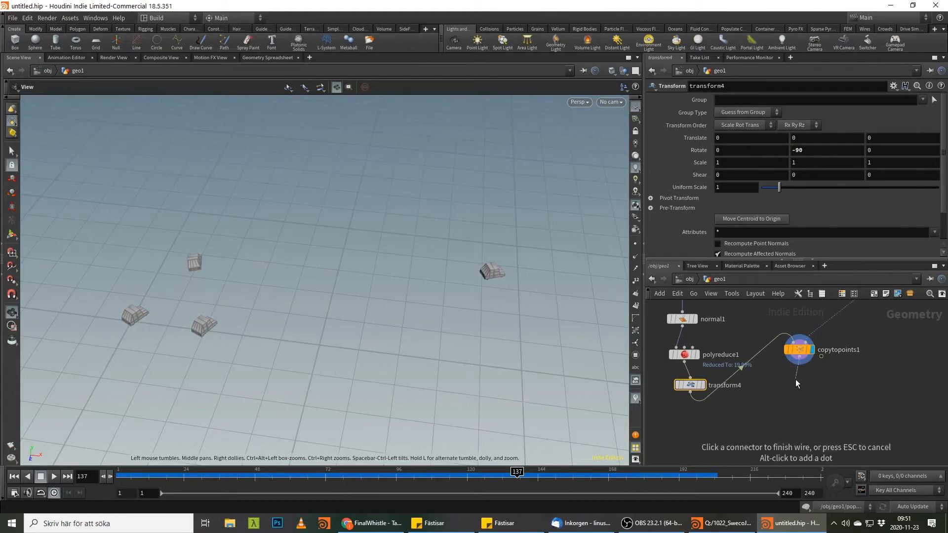
pyautogui.click(796, 383)
pyautogui.write('merge')
pyautogui.press('Return')
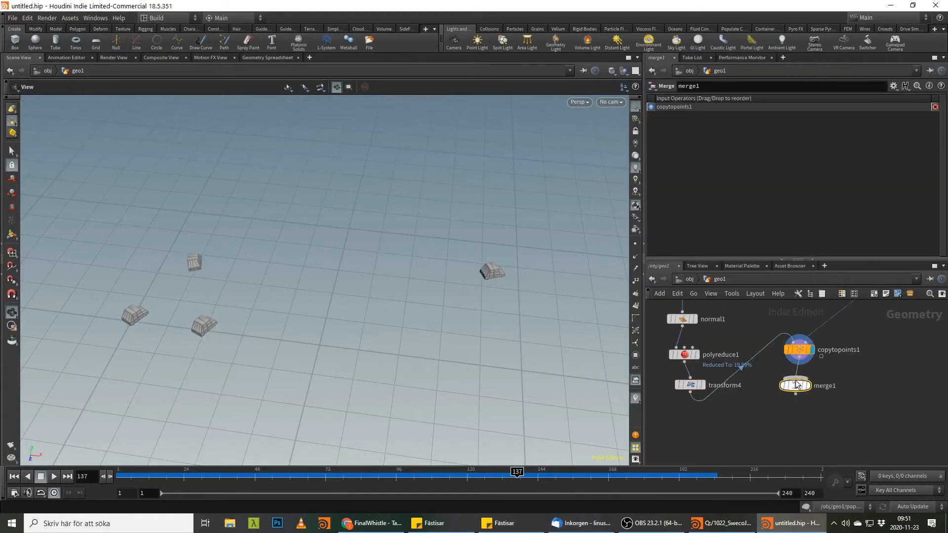
# Step: Add an Object Merge node beside merge1 and set Object 1 to /obj/geo1/Out_road
pyautogui.scroll(-3, 810, 387)
pyautogui.press('Tab')
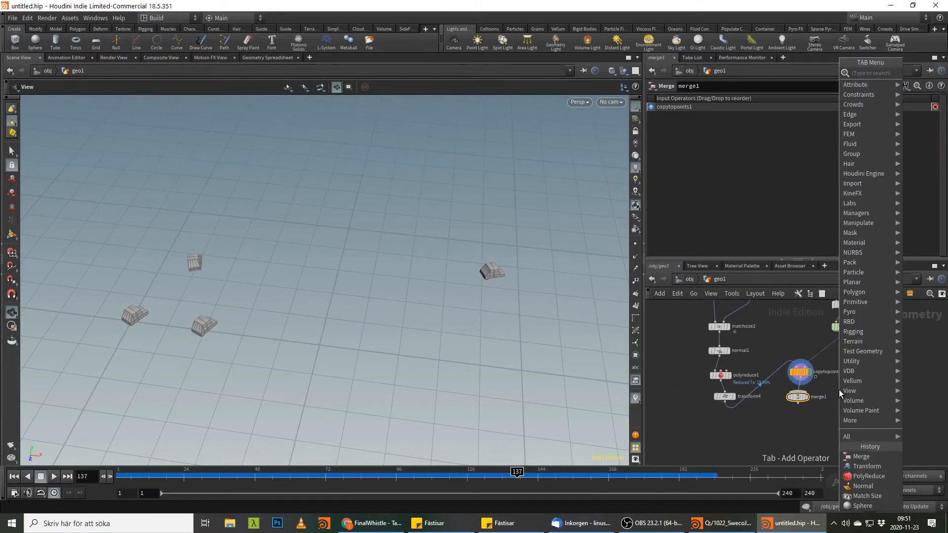
pyautogui.write('ob')
pyautogui.press('Return')
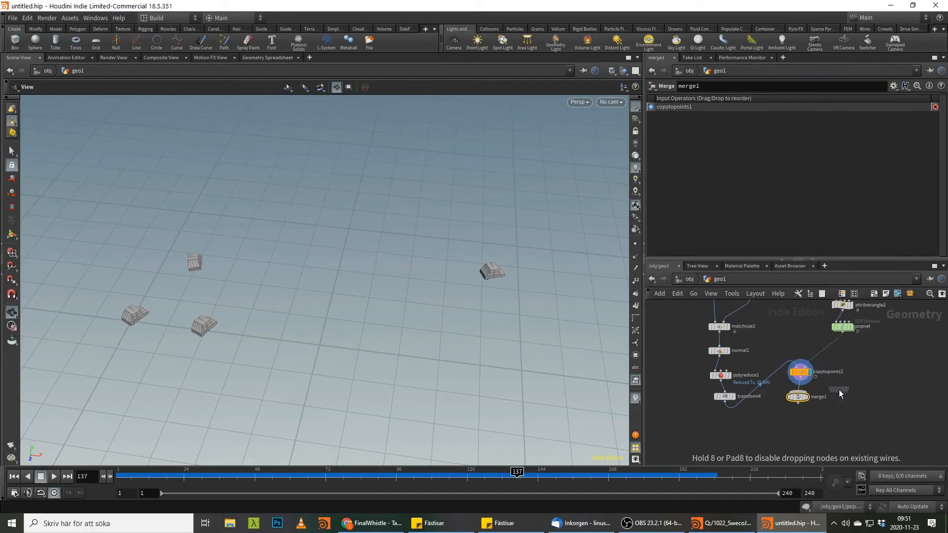
pyautogui.click(839, 392)
pyautogui.click(932, 127)
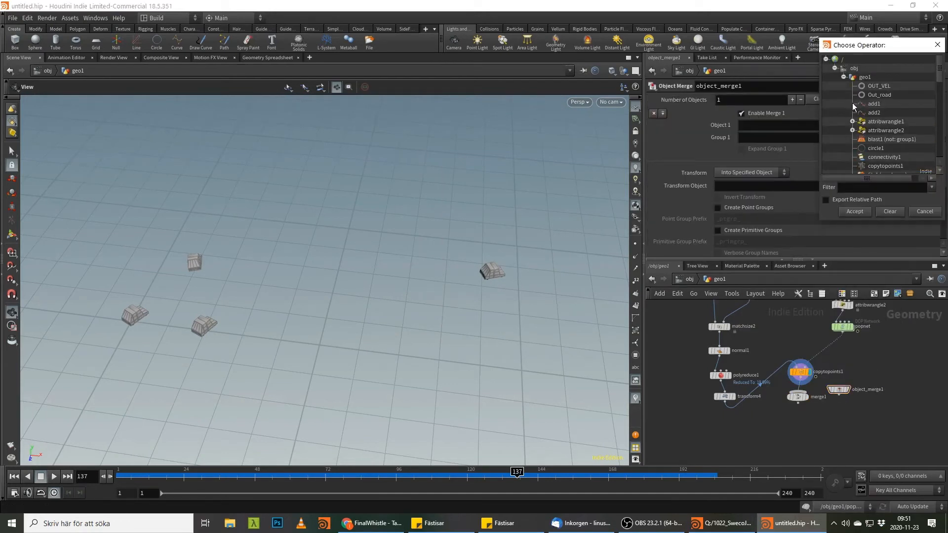
pyautogui.doubleClick(879, 95)
# Step: Connect object_merge1 into merge1 and display the roads together with the cars
pyautogui.click(838, 395)
pyautogui.click(803, 392)
pyautogui.click(806, 397)
pyautogui.moveTo(345, 302); pyautogui.dragTo(329, 334)
pyautogui.moveTo(230, 478); pyautogui.dragTo(488, 472)
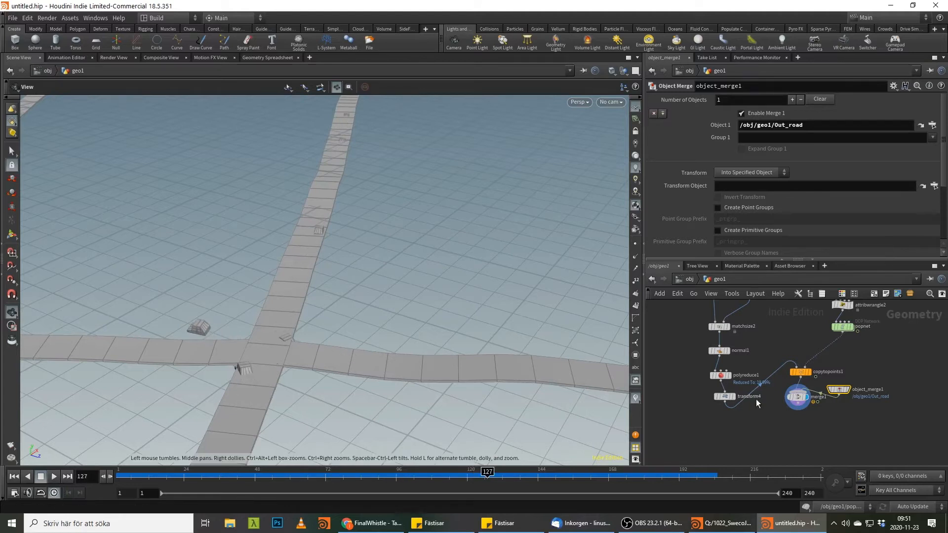
# Step: Set the Y translation of transform4 to -$YMIN so the cars rest on the ground
pyautogui.moveTo(729, 399); pyautogui.dragTo(721, 394)
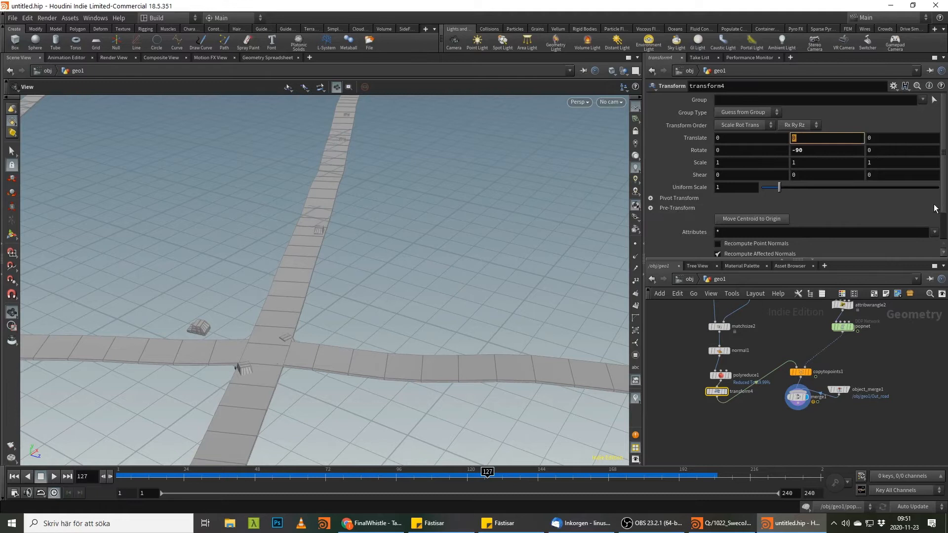
pyautogui.write('-$YMIN')
pyautogui.press('Return')
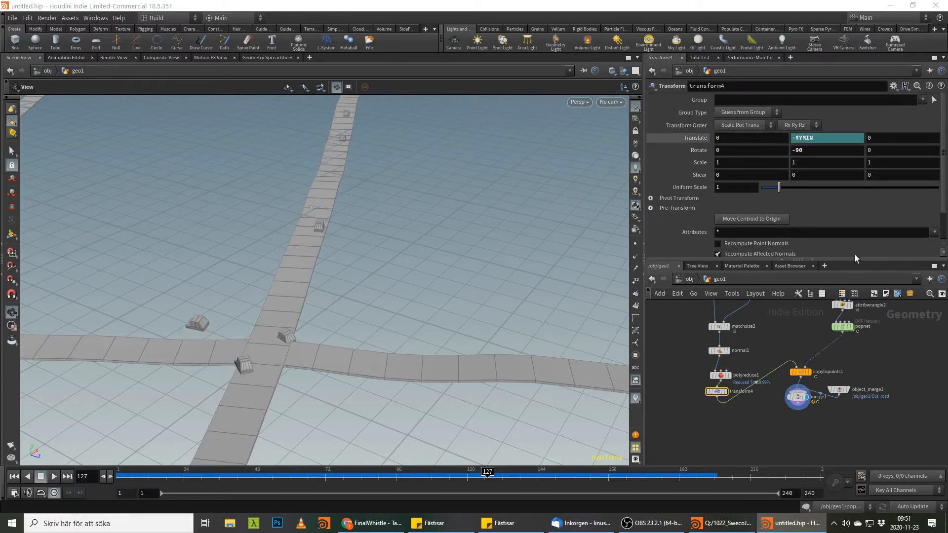
# Step: Examine from several angles and frames how the cars sit and tilt on the roads
pyautogui.moveTo(377, 324); pyautogui.dragTo(307, 374)
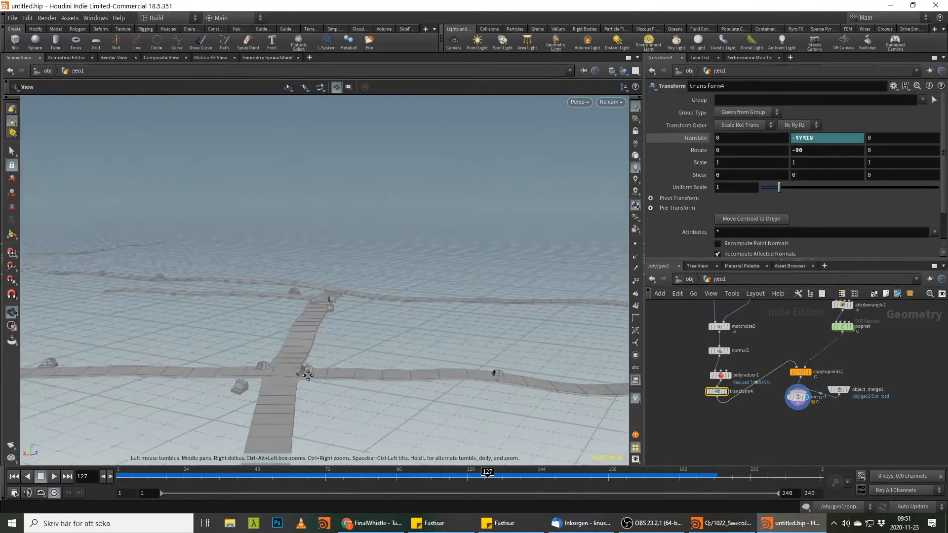
pyautogui.moveTo(308, 375); pyautogui.dragTo(390, 361, button='middle')
pyautogui.moveTo(130, 354); pyautogui.dragTo(197, 363, button='middle')
pyautogui.moveTo(197, 363); pyautogui.dragTo(324, 384)
pyautogui.moveTo(145, 358); pyautogui.dragTo(204, 341, button='right')
pyautogui.moveTo(207, 351); pyautogui.dragTo(237, 341)
pyautogui.moveTo(197, 475); pyautogui.dragTo(121, 489)
pyautogui.moveTo(2, 503); pyautogui.dragTo(52, 470)
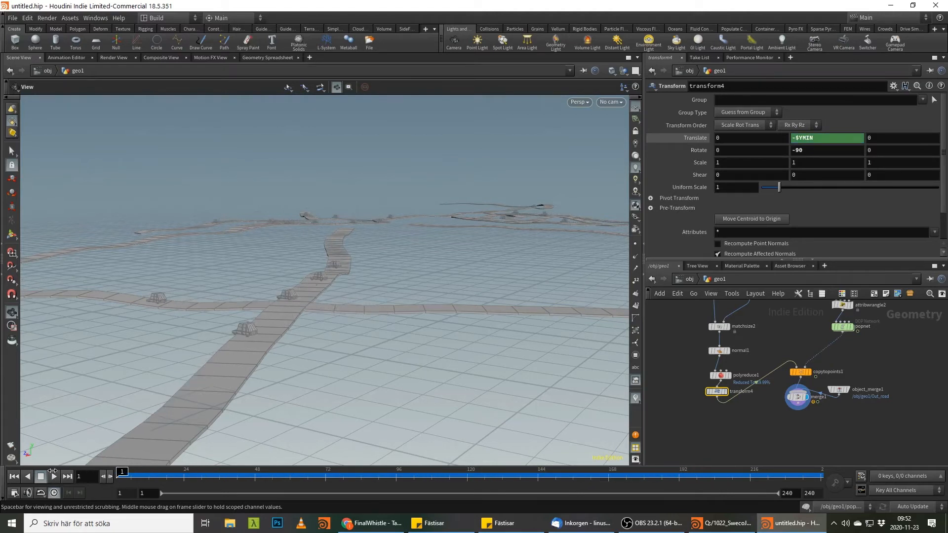
pyautogui.moveTo(281, 470); pyautogui.dragTo(461, 472)
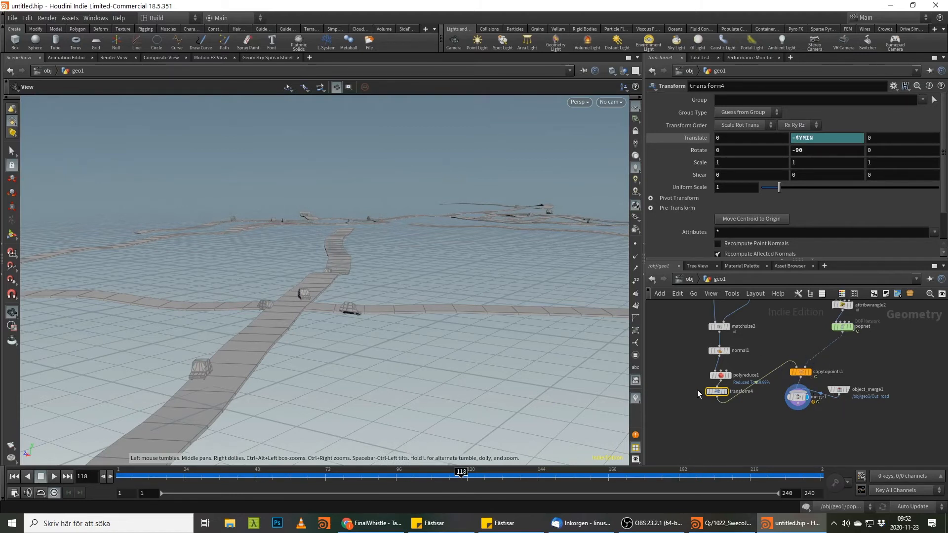
pyautogui.moveTo(256, 336); pyautogui.dragTo(623, 375)
# Step: Spread out merge1 and object_merge1 in the network to make room below copytopoints1
pyautogui.moveTo(801, 409); pyautogui.dragTo(802, 419)
pyautogui.moveTo(840, 391); pyautogui.dragTo(877, 381)
pyautogui.moveTo(859, 358); pyautogui.dragTo(847, 379, button='middle')
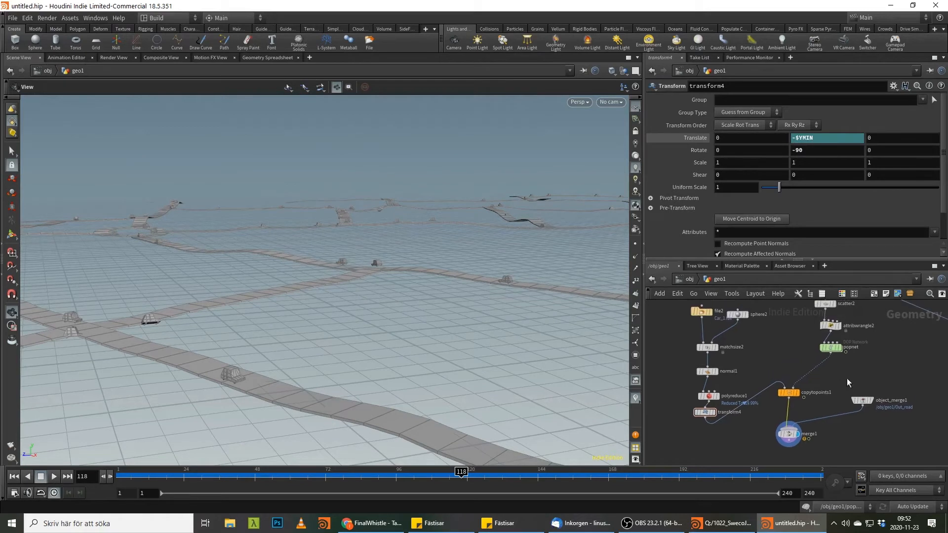
# Step: Copy the attribwrangle1 node that holds the v@up = {0,1,0}; expression
pyautogui.click(831, 326)
pyautogui.moveTo(875, 326)
pyautogui.mouseDown(button='middle')
pyautogui.moveTo(857, 378)
pyautogui.moveTo(839, 360)
pyautogui.moveTo(824, 399)
pyautogui.mouseUp(button='middle')
pyautogui.moveTo(876, 345); pyautogui.dragTo(824, 401, button='middle')
pyautogui.click(883, 401)
pyautogui.hotkey('ctrl', 'c')
pyautogui.moveTo(911, 423); pyautogui.dragTo(923, 261, button='middle')
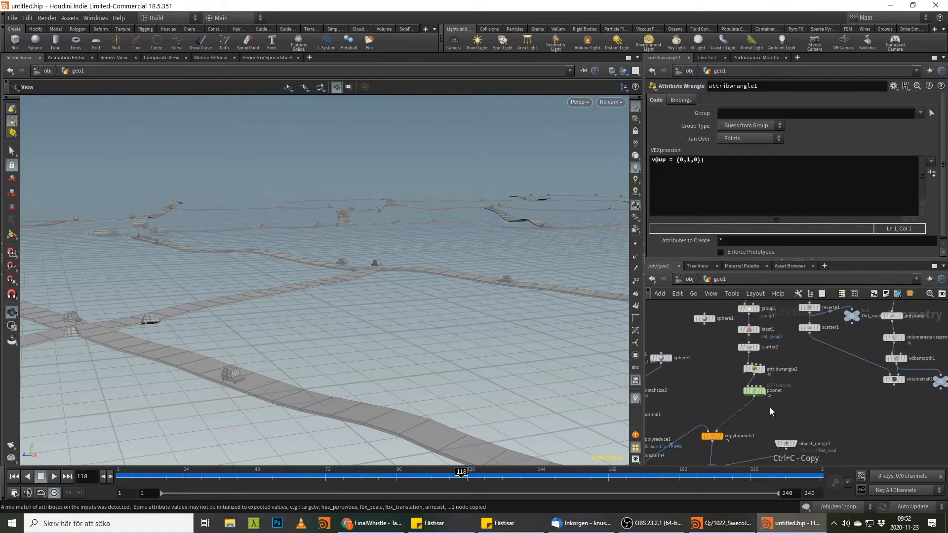
# Step: Paste the wrangle between popnet and copytopoints1 and check the cars' orientation across the timeline
pyautogui.moveTo(769, 407); pyautogui.dragTo(790, 352, button='middle')
pyautogui.hotkey('ctrl', 'v')
pyautogui.moveTo(734, 404); pyautogui.dragTo(757, 363)
pyautogui.moveTo(227, 345); pyautogui.dragTo(185, 328)
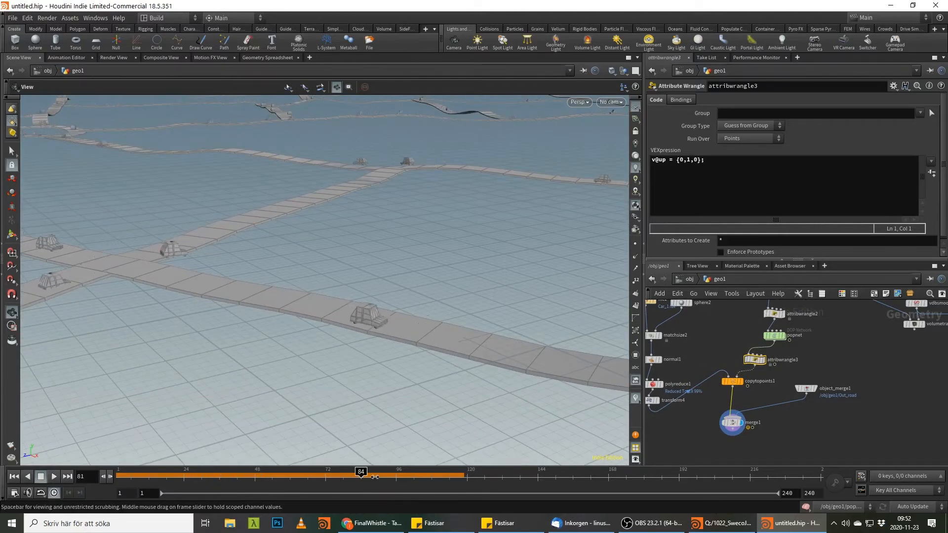
pyautogui.moveTo(567, 474); pyautogui.dragTo(281, 473)
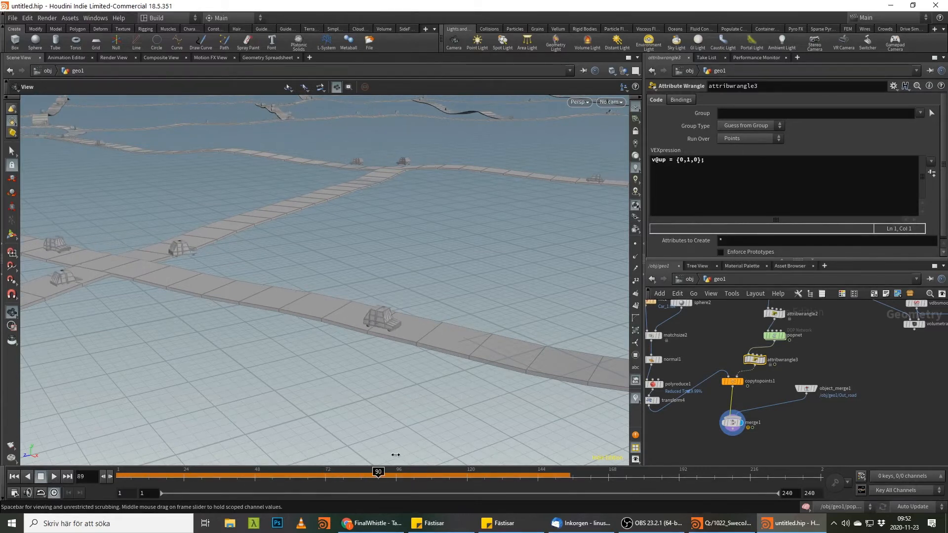
# Step: Inspect the particles at popnet, the cars at copytopoints1, and the cars with the roads at merge1
pyautogui.moveTo(118, 227); pyautogui.dragTo(498, 273)
pyautogui.moveTo(433, 307); pyautogui.dragTo(580, 296)
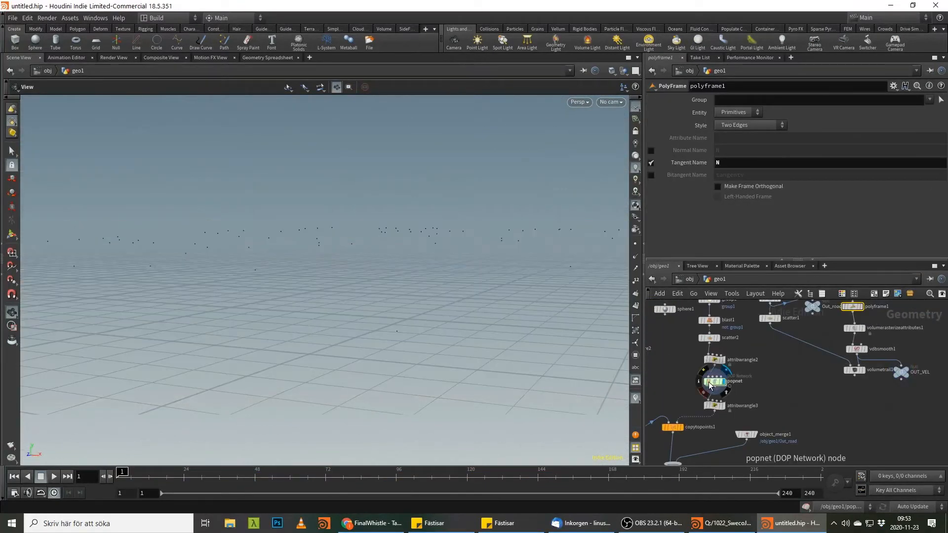
pyautogui.click(188, 473)
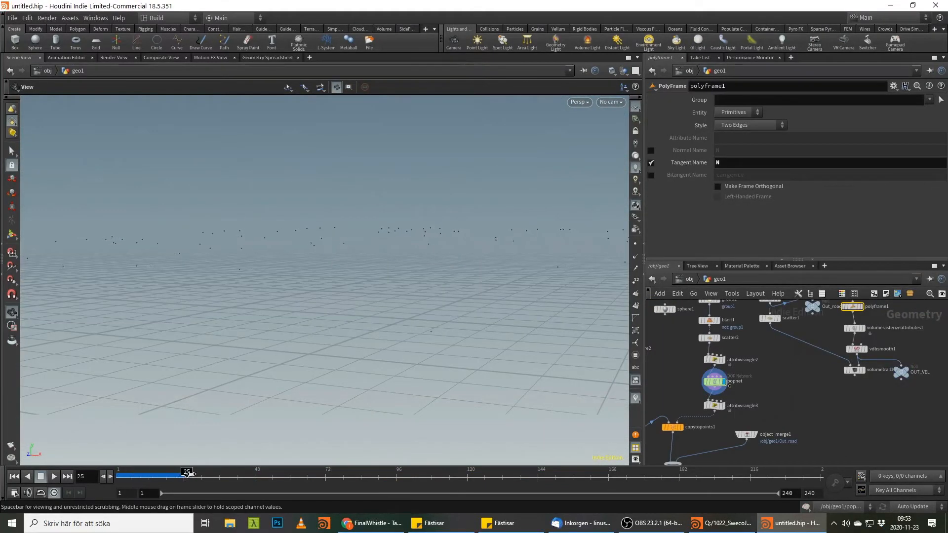
pyautogui.click(681, 428)
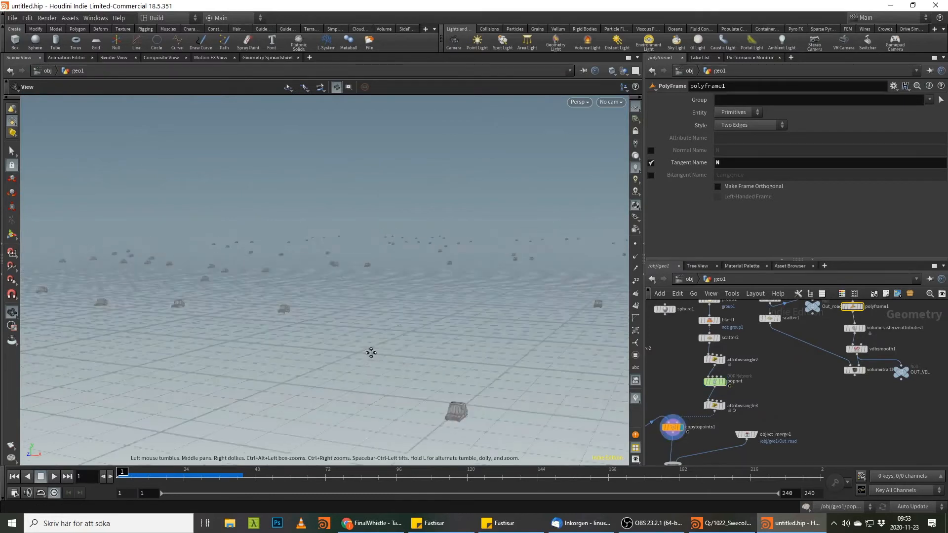
pyautogui.moveTo(744, 434); pyautogui.dragTo(763, 378, button='middle')
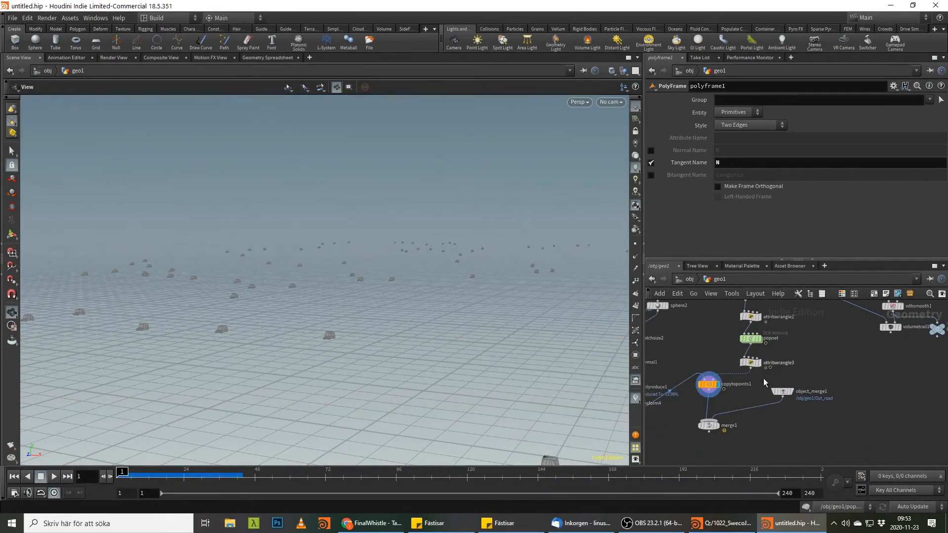
pyautogui.click(716, 425)
pyautogui.click(708, 426)
pyautogui.moveTo(342, 318)
pyautogui.mouseDown()
pyautogui.moveTo(135, 256)
pyautogui.moveTo(285, 305)
pyautogui.moveTo(301, 327)
pyautogui.moveTo(360, 359)
pyautogui.moveTo(417, 328)
pyautogui.moveTo(304, 317)
pyautogui.moveTo(332, 322)
pyautogui.mouseUp()
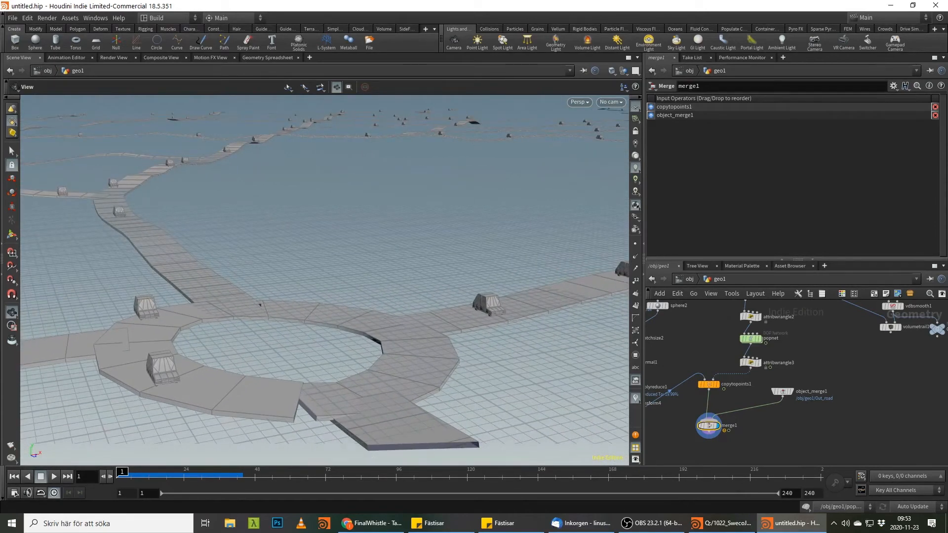
# Step: Display volumetrail1 to examine the velocity trails along the roads
pyautogui.moveTo(900, 378); pyautogui.dragTo(848, 457, button='middle')
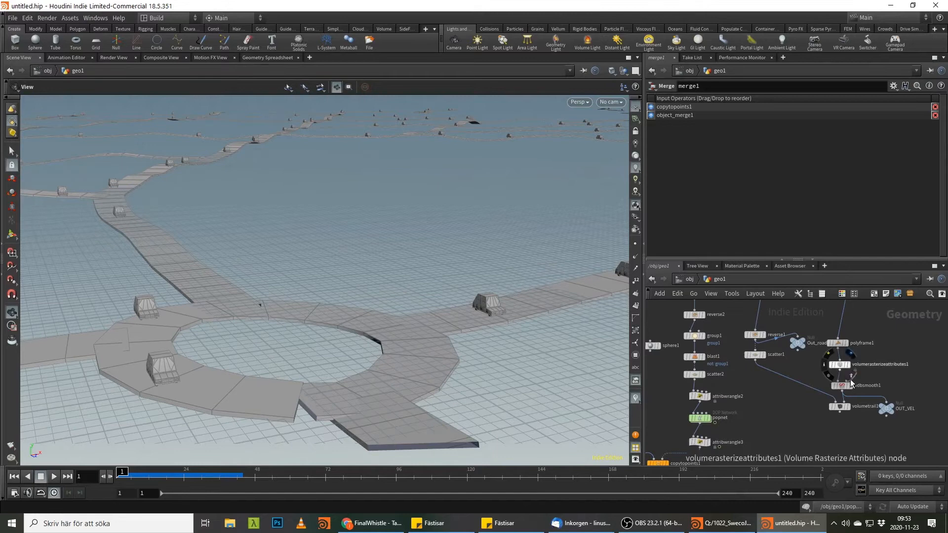
pyautogui.click(853, 388)
pyautogui.click(852, 407)
pyautogui.click(839, 406)
pyautogui.moveTo(409, 340); pyautogui.dragTo(326, 349)
# Step: Display sweep2, reverse2, group1 and blast1 in turn to examine the road surface geometry
pyautogui.moveTo(794, 434); pyautogui.dragTo(816, 466, button='middle')
pyautogui.moveTo(817, 357)
pyautogui.mouseDown(button='middle')
pyautogui.moveTo(859, 370)
pyautogui.moveTo(820, 380)
pyautogui.moveTo(801, 400)
pyautogui.moveTo(772, 385)
pyautogui.moveTo(776, 371)
pyautogui.mouseUp(button='middle')
pyautogui.moveTo(787, 443)
pyautogui.mouseDown(button='middle')
pyautogui.moveTo(803, 396)
pyautogui.moveTo(803, 442)
pyautogui.mouseUp(button='middle')
pyautogui.click(782, 344)
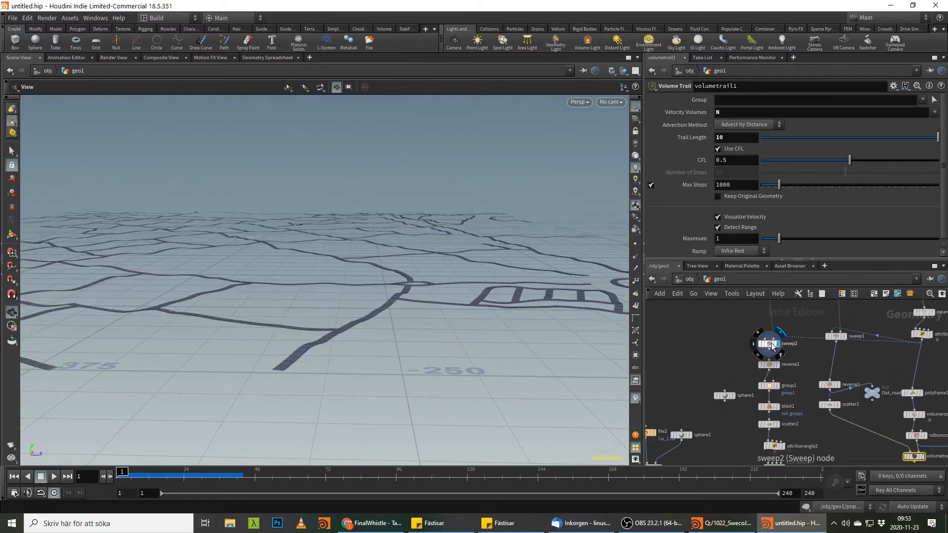
pyautogui.click(781, 364)
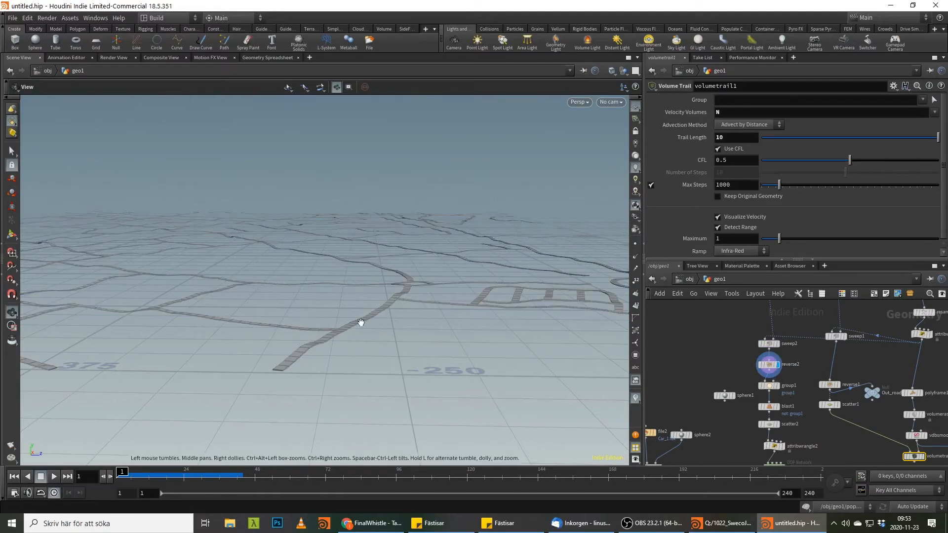
pyautogui.moveTo(363, 321); pyautogui.dragTo(353, 323)
pyautogui.click(780, 385)
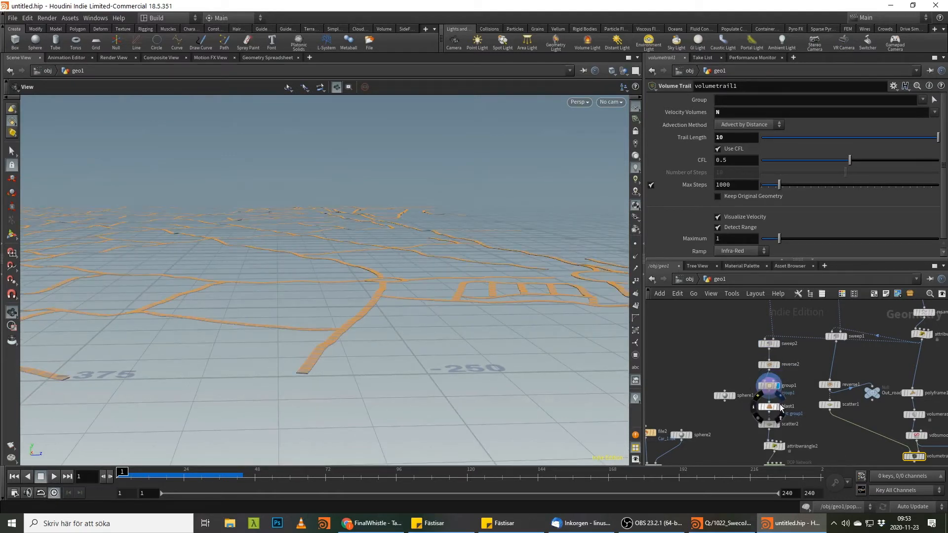
pyautogui.click(780, 406)
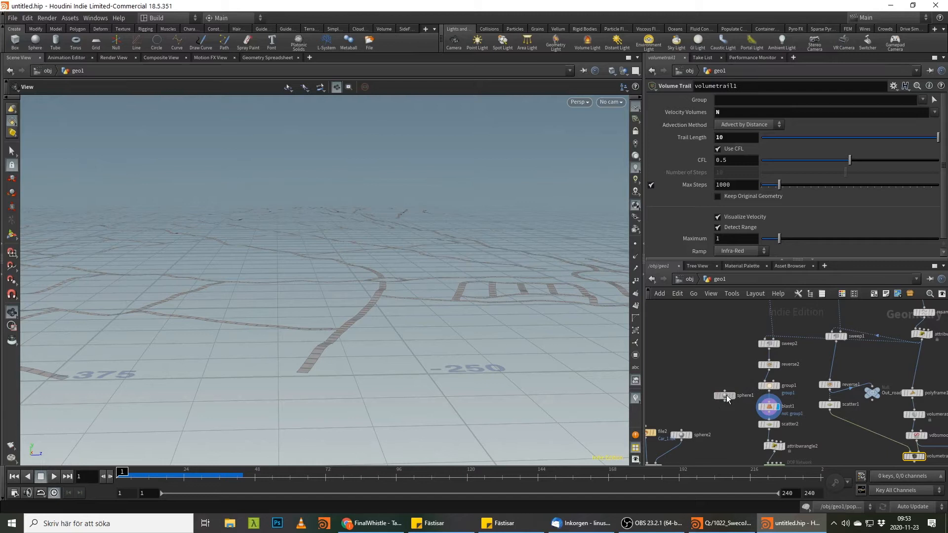
# Step: Branch a Null node off blast1 and name it OUT_ROAD_PROJECT
pyautogui.click(768, 406)
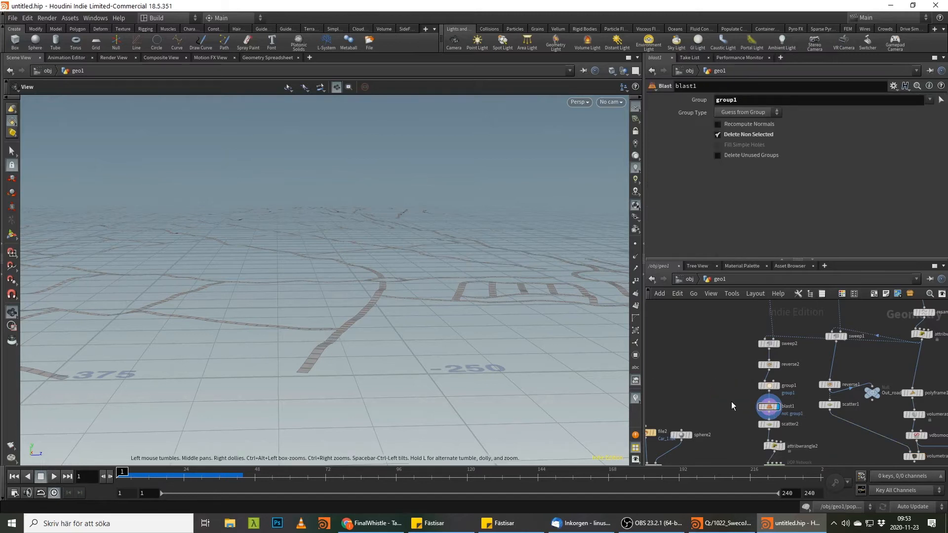
pyautogui.press('Tab')
pyautogui.write('nul')
pyautogui.press('Return')
pyautogui.click(711, 405)
pyautogui.doubleClick(725, 408)
pyautogui.write('OUT')
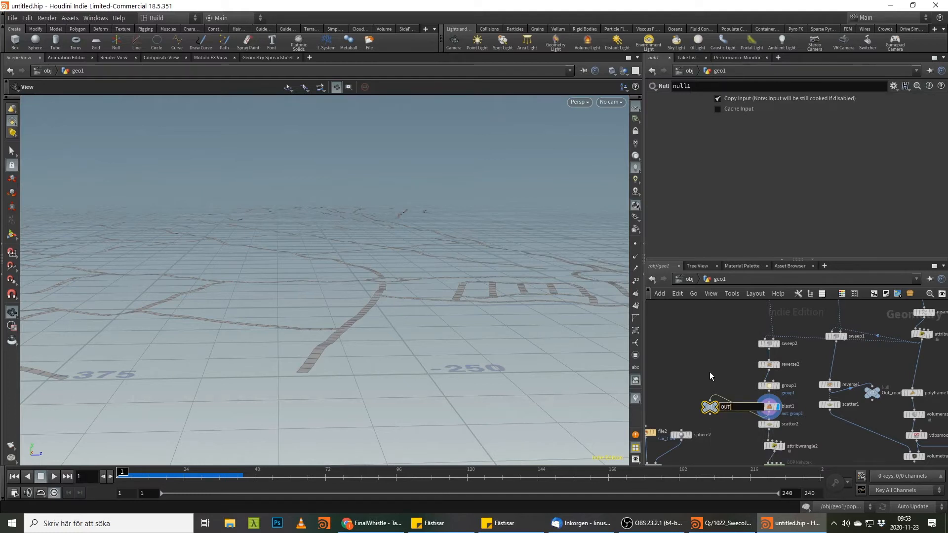
pyautogui.write('_ROAD_PROJECT')
pyautogui.press('Return')
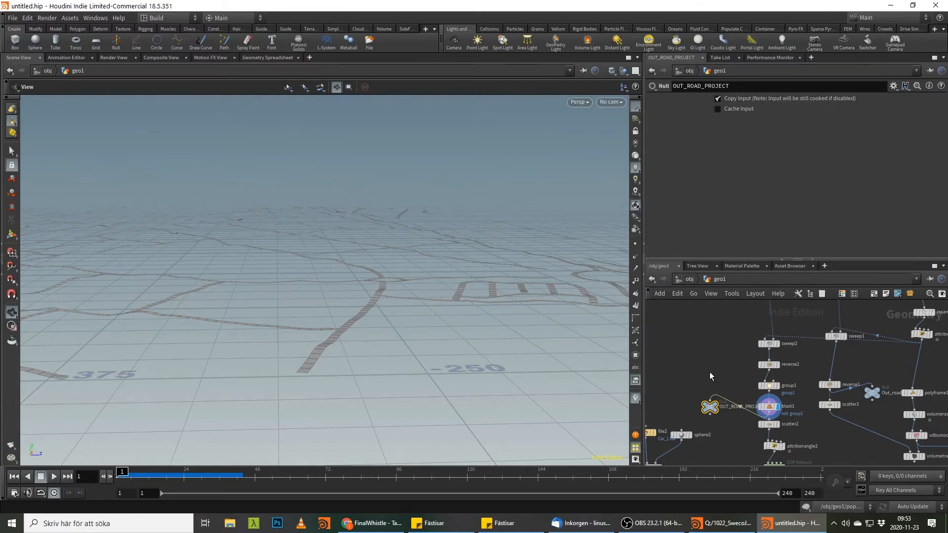
# Step: Add a SOP Solver inside popnet and connect it to the wire_pops_into_here merge
pyautogui.moveTo(710, 371); pyautogui.dragTo(704, 299, button='middle')
pyautogui.doubleClick(781, 386)
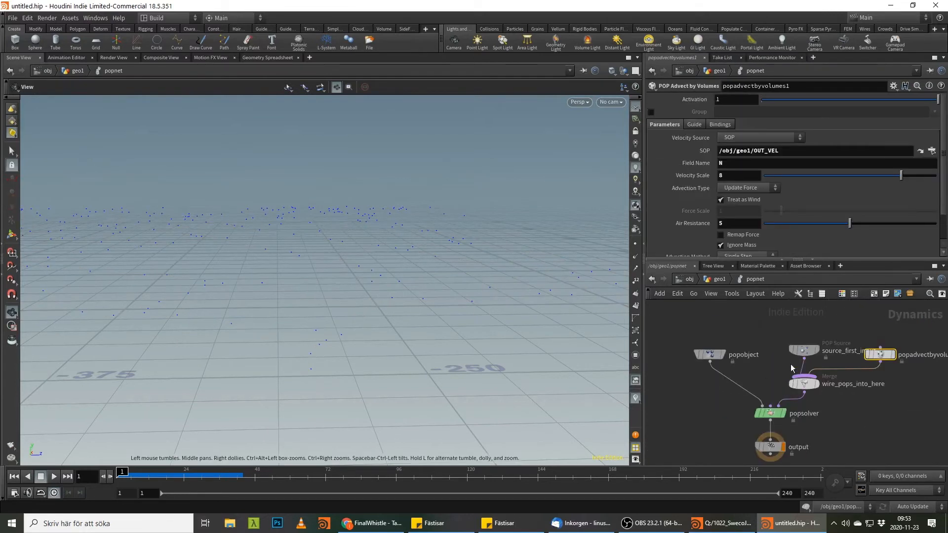
pyautogui.press('Tab')
pyautogui.write('sop')
pyautogui.press('Return')
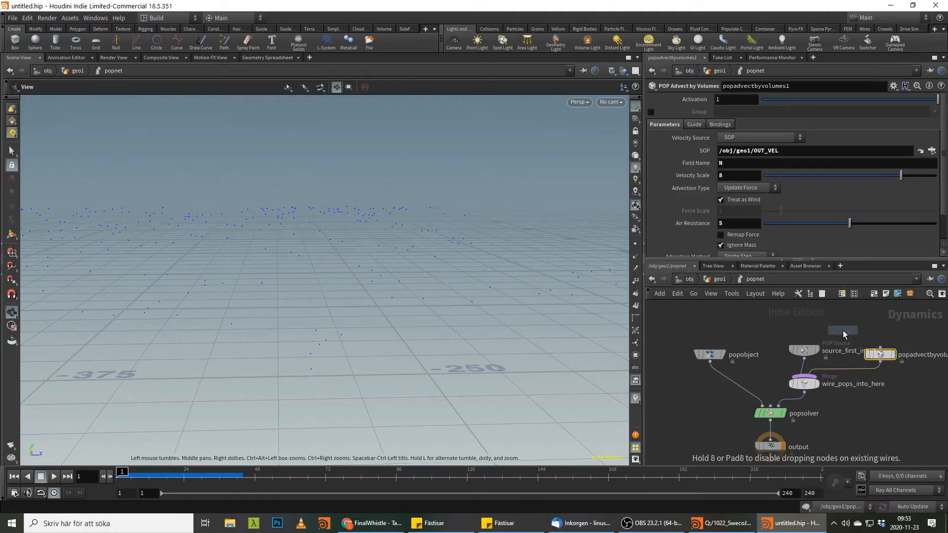
pyautogui.click(916, 362)
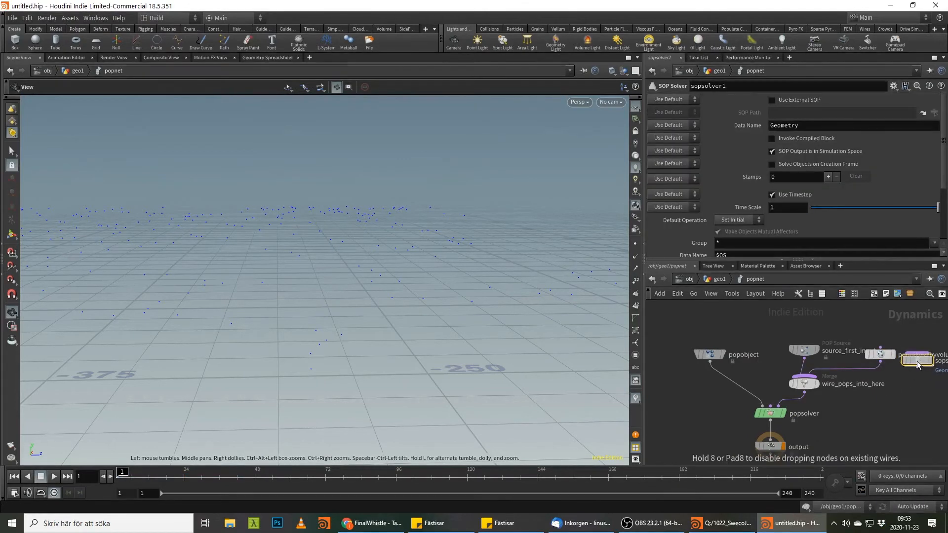
pyautogui.click(846, 388)
# Step: Inside the SOP solver, add an Object Merge that references /obj/geo1/OUT_ROAD_PROJECT
pyautogui.doubleClick(912, 361)
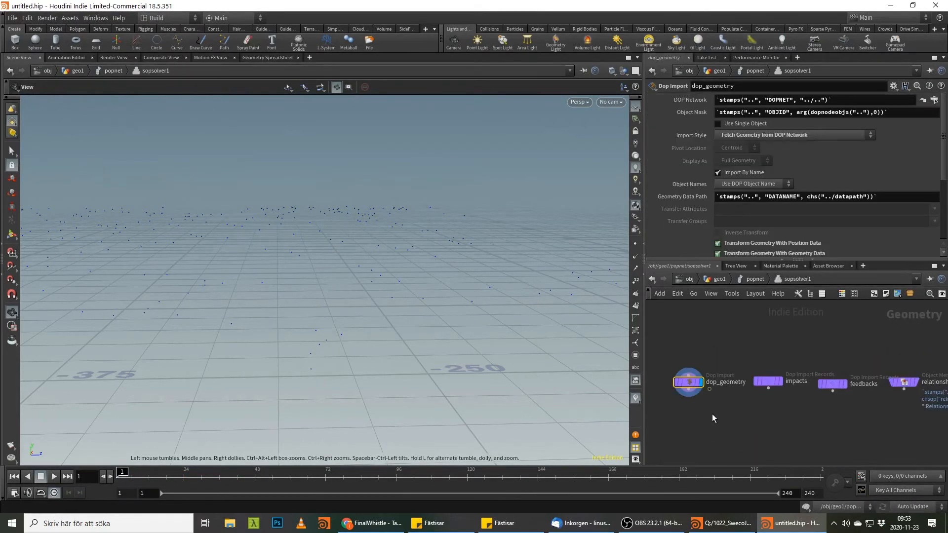
pyautogui.press('Tab')
pyautogui.write('obj')
pyautogui.press('Return')
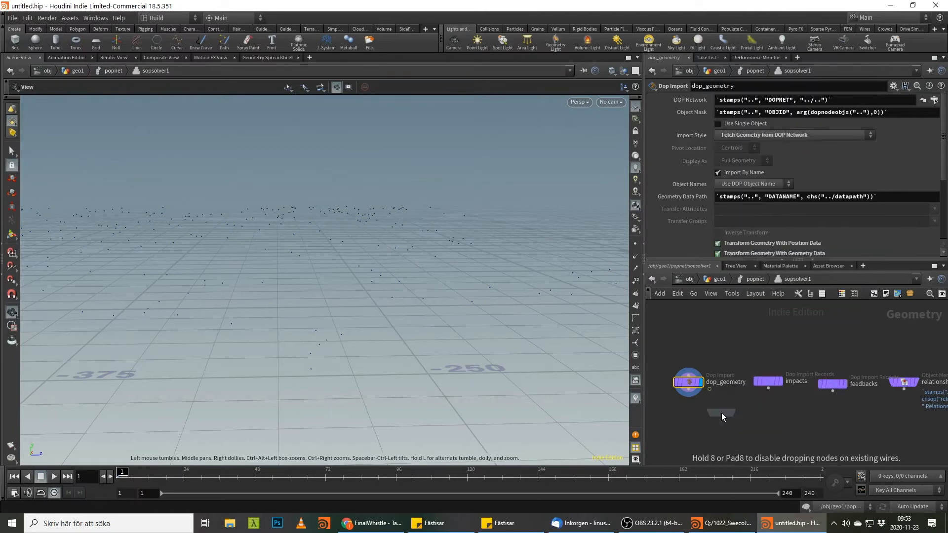
pyautogui.click(722, 413)
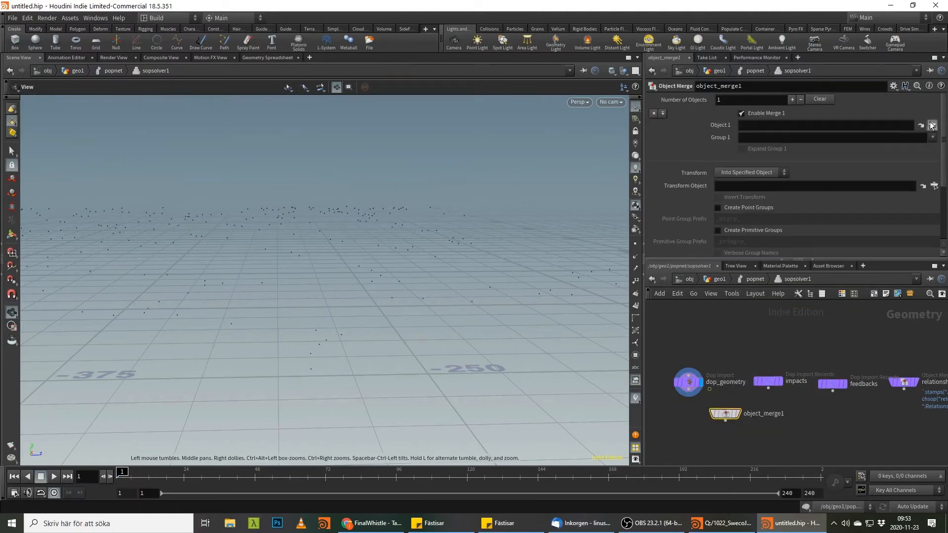
pyautogui.click(931, 125)
pyautogui.doubleClick(868, 81)
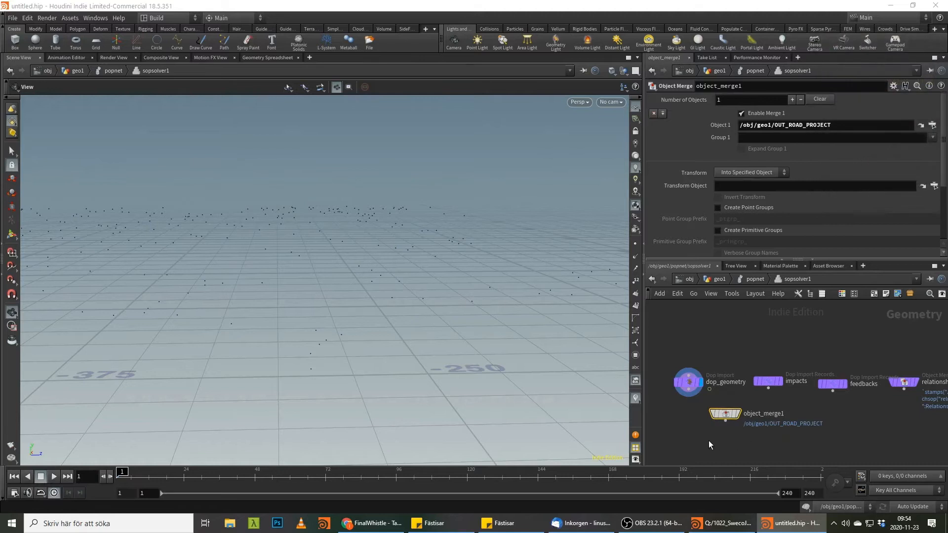
# Step: Add a Ray node below dop_geometry, using object_merge1 as its projection surface
pyautogui.moveTo(725, 410); pyautogui.dragTo(739, 406)
pyautogui.click(689, 390)
pyautogui.press('Tab')
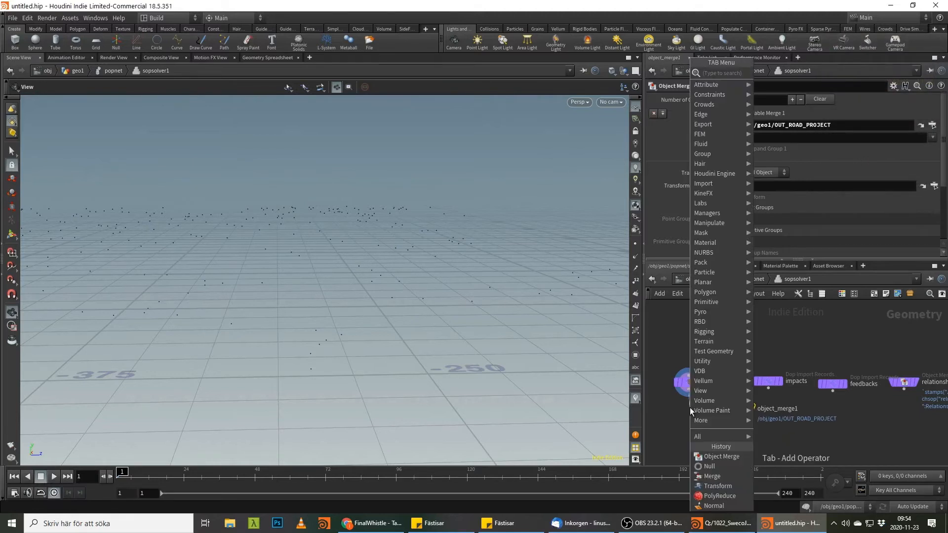
pyautogui.write('ray')
pyautogui.press('Return')
pyautogui.click(689, 408)
# Step: Display the Ray node and set its Entity to Points and its Method to Minimum Distance
pyautogui.moveTo(705, 415)
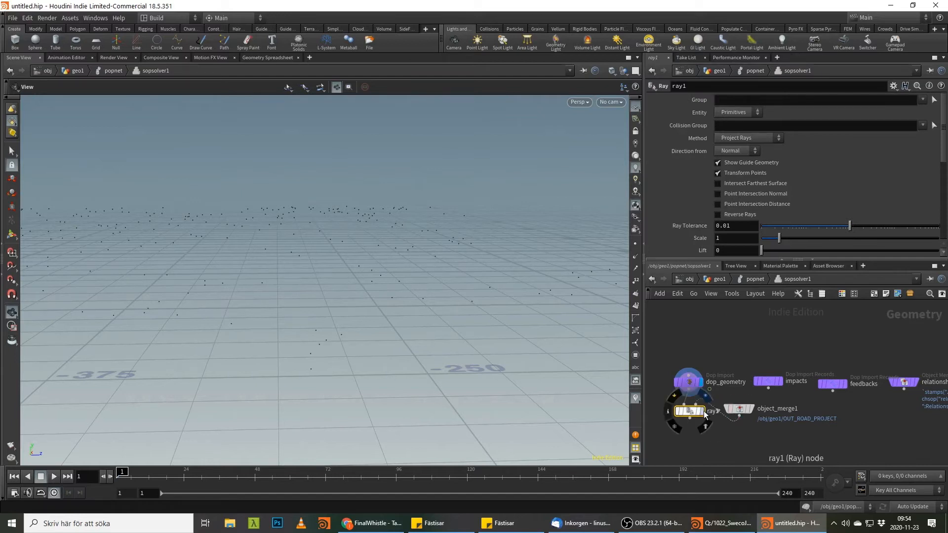
pyautogui.click(740, 131)
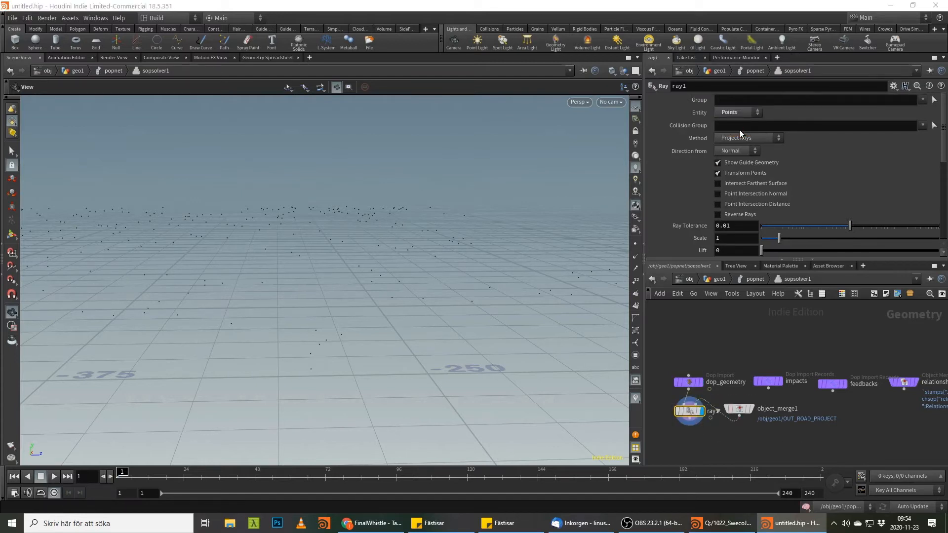
pyautogui.click(743, 149)
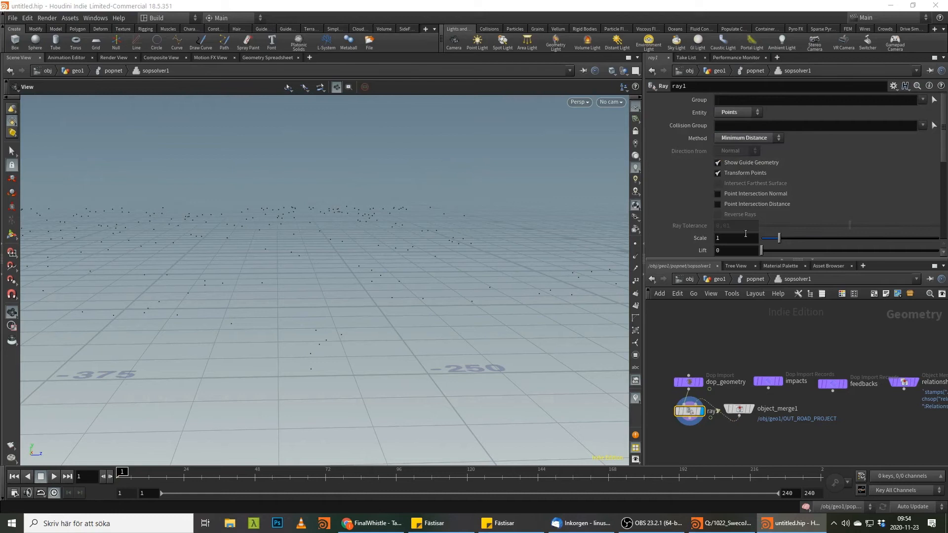
# Step: Return to the geo1 network, display copytopoints1 and play the simulation
pyautogui.click(747, 278)
pyautogui.click(719, 280)
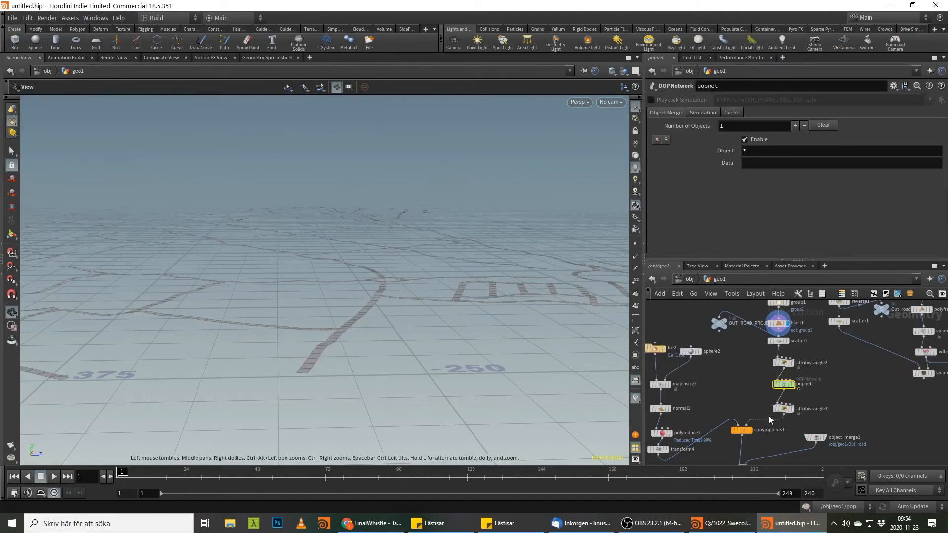
pyautogui.click(749, 430)
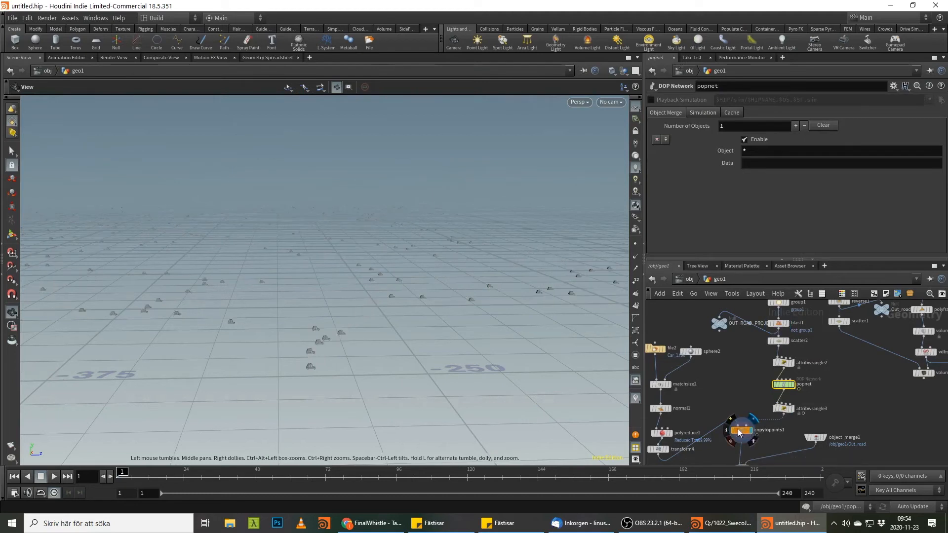
pyautogui.scroll(3, 349, 291)
pyautogui.click(54, 476)
pyautogui.scroll(1, 296, 327)
pyautogui.moveTo(769, 436); pyautogui.dragTo(789, 396, button='middle')
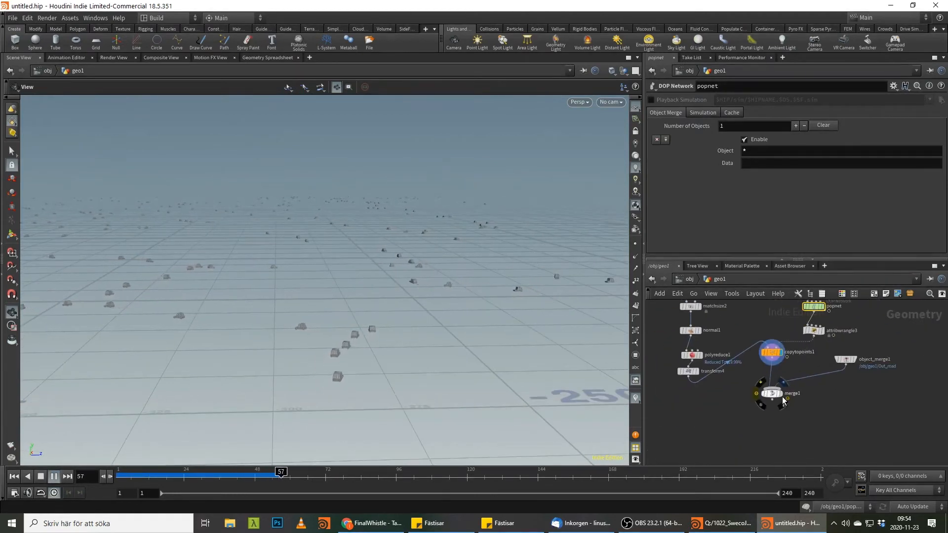
# Step: Display merge1 and check from several angles and frames how the cars follow the road surface
pyautogui.click(781, 394)
pyautogui.scroll(2, 315, 323)
pyautogui.moveTo(314, 323); pyautogui.dragTo(444, 340)
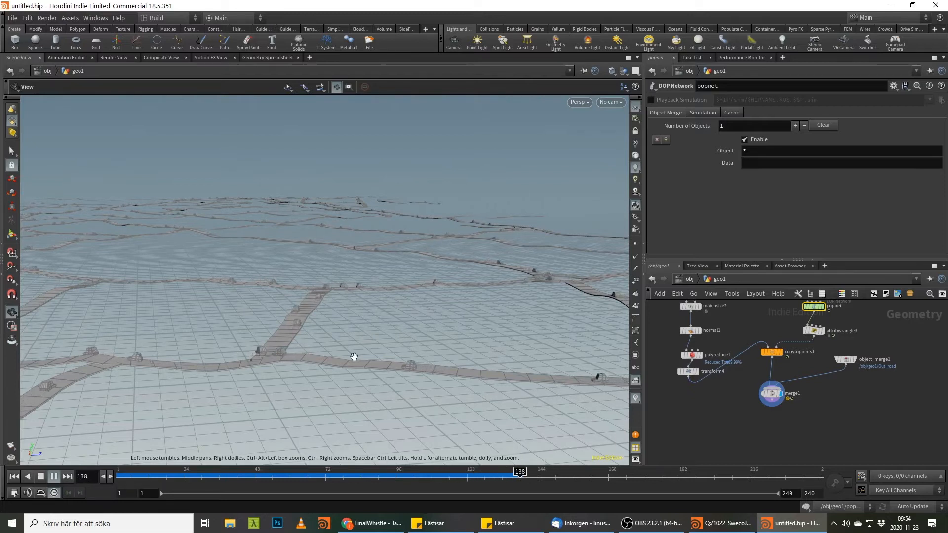
pyautogui.moveTo(273, 354); pyautogui.dragTo(327, 381)
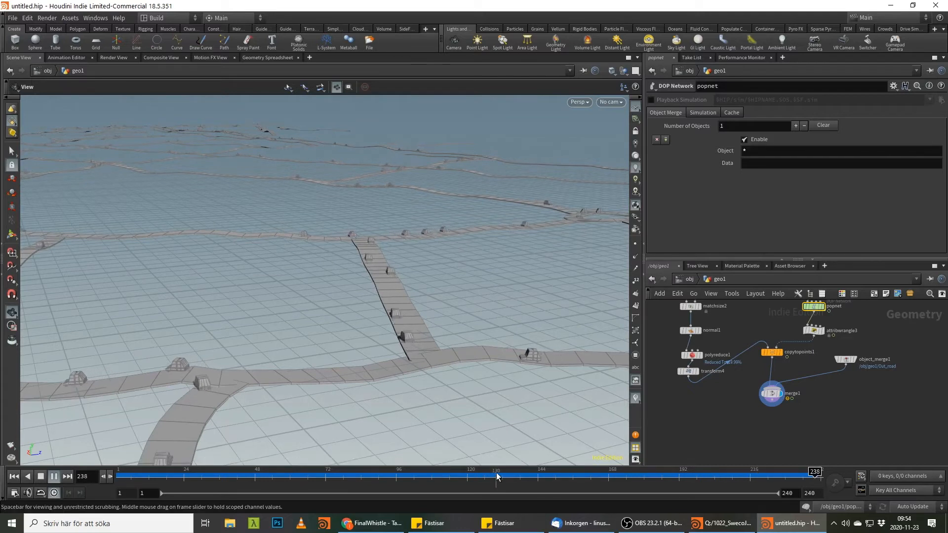
pyautogui.moveTo(494, 476)
pyautogui.mouseDown()
pyautogui.moveTo(740, 482)
pyautogui.moveTo(487, 481)
pyautogui.mouseUp()
# Step: Check the polyframe1, vdbsmooth1 and volumetrail1 results, and set the Voxel Size of volumerasterizeattributes1 to 0.7
pyautogui.moveTo(871, 330)
pyautogui.mouseDown(button='middle')
pyautogui.moveTo(870, 418)
pyautogui.moveTo(833, 458)
pyautogui.mouseUp(button='middle')
pyautogui.moveTo(826, 356); pyautogui.dragTo(821, 403, button='middle')
pyautogui.moveTo(885, 381); pyautogui.dragTo(840, 405, button='middle')
pyautogui.moveTo(921, 398)
pyautogui.mouseDown(button='middle')
pyautogui.moveTo(899, 409)
pyautogui.moveTo(877, 383)
pyautogui.mouseUp(button='middle')
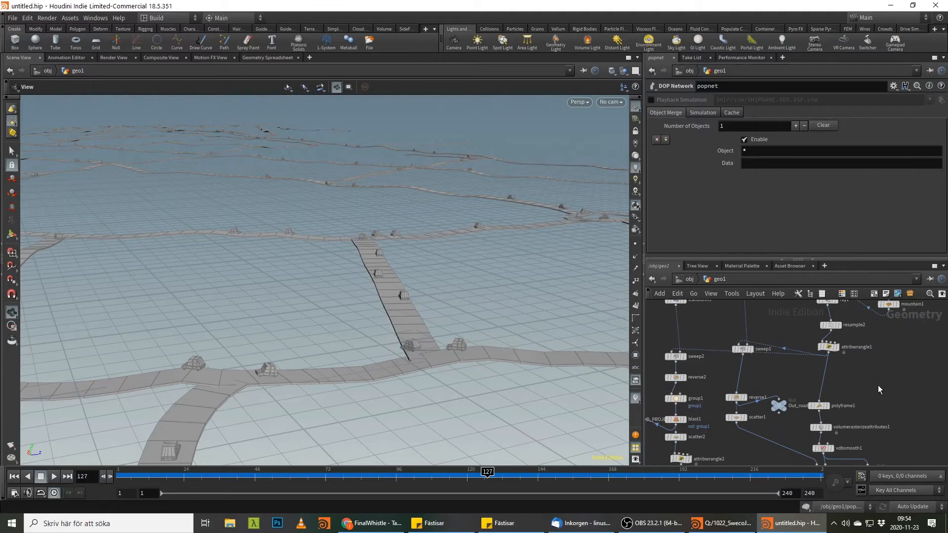
pyautogui.click(827, 406)
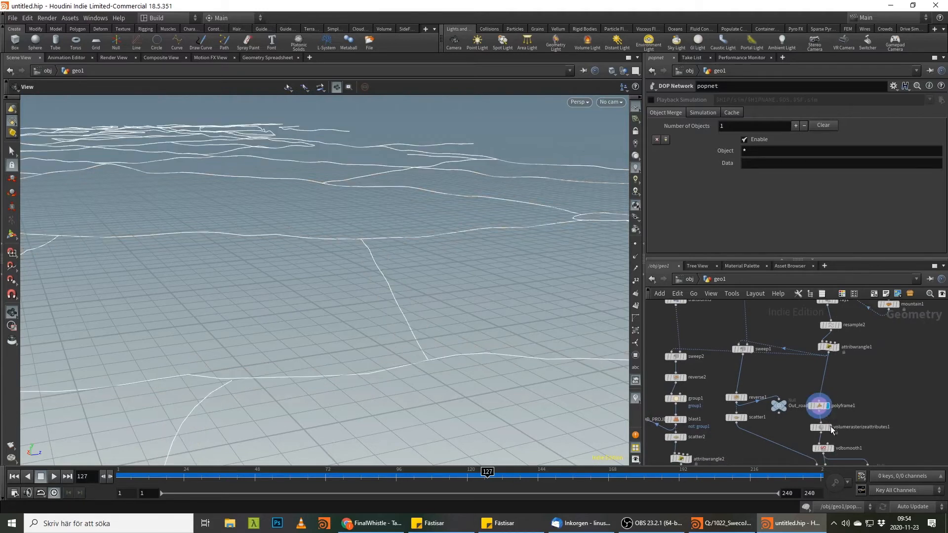
pyautogui.moveTo(845, 432); pyautogui.dragTo(847, 408, button='middle')
pyautogui.click(833, 421)
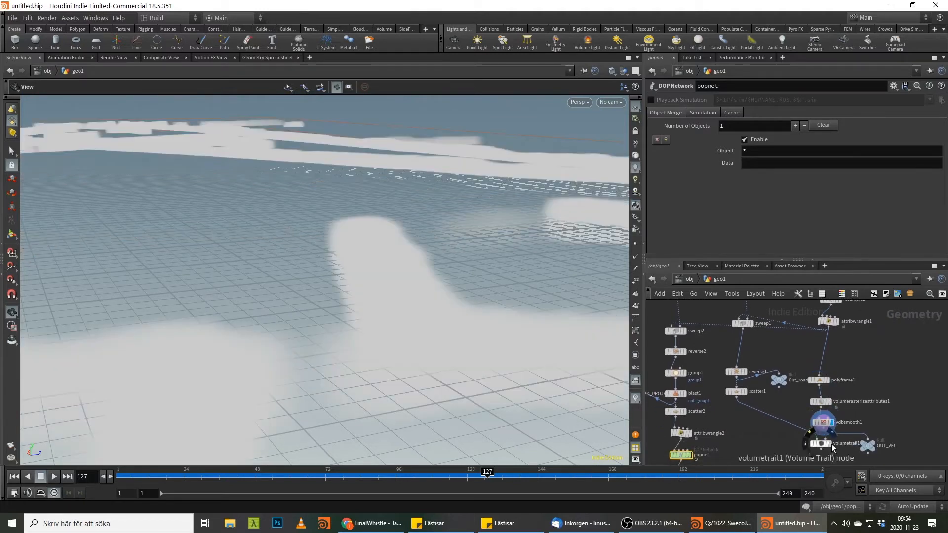
pyautogui.click(831, 446)
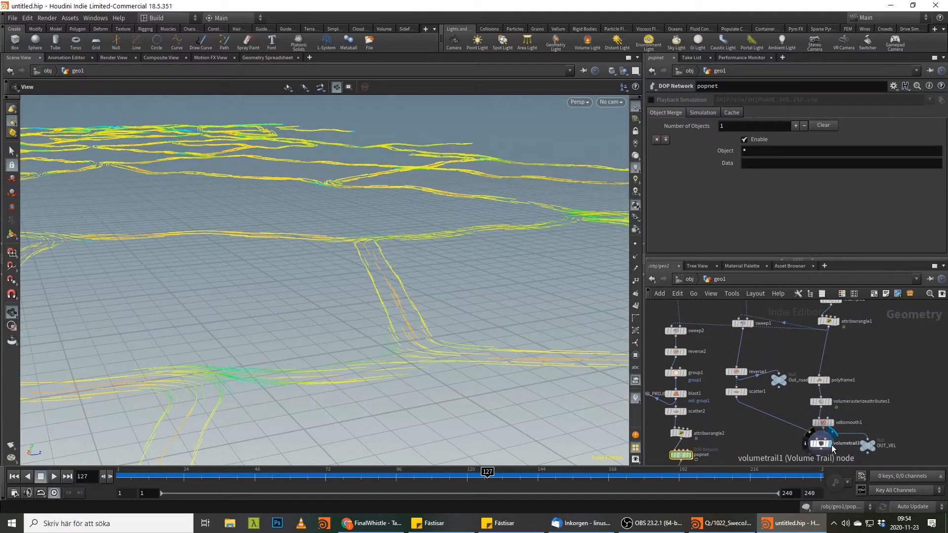
pyautogui.click(820, 401)
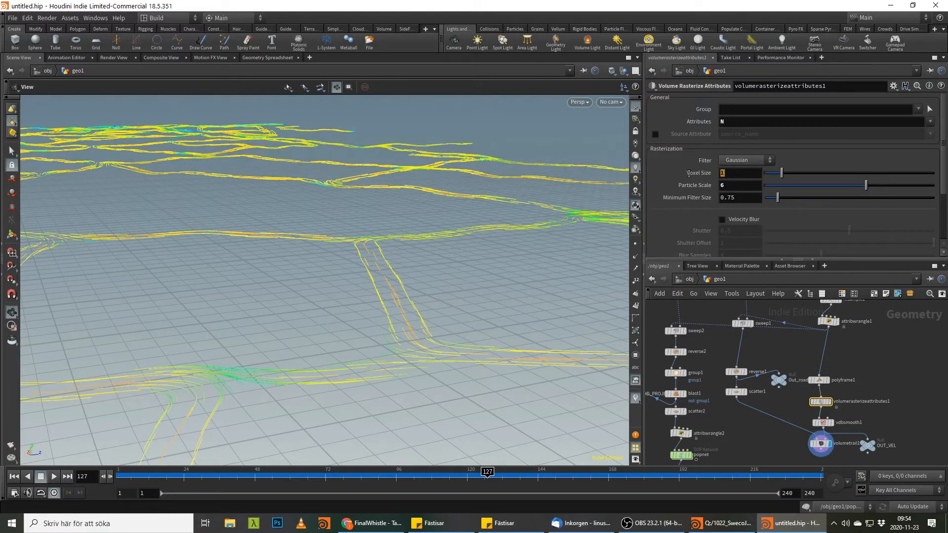
pyautogui.write('.7')
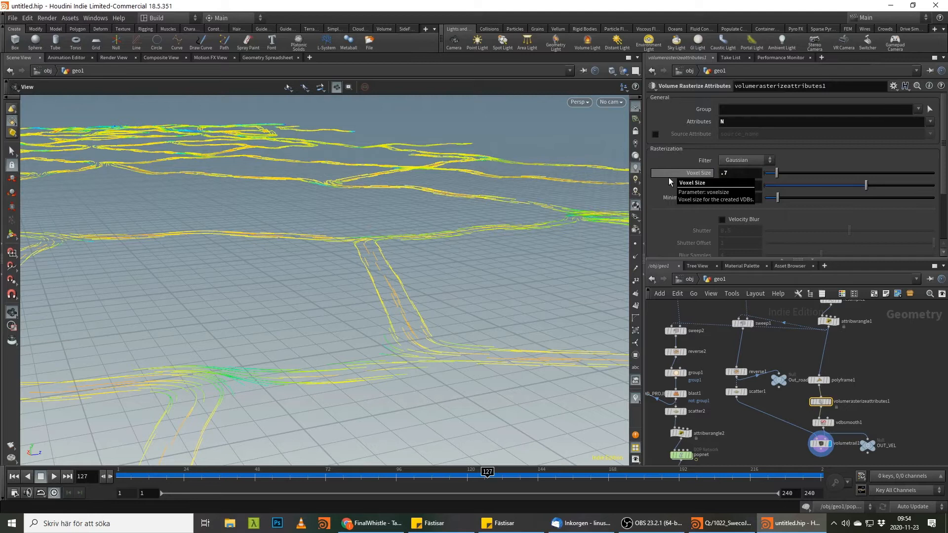
# Step: Apply the entered Voxel Size, and check the road curves of attribwrangle1 and the points of the popnet node
pyautogui.press('Return')
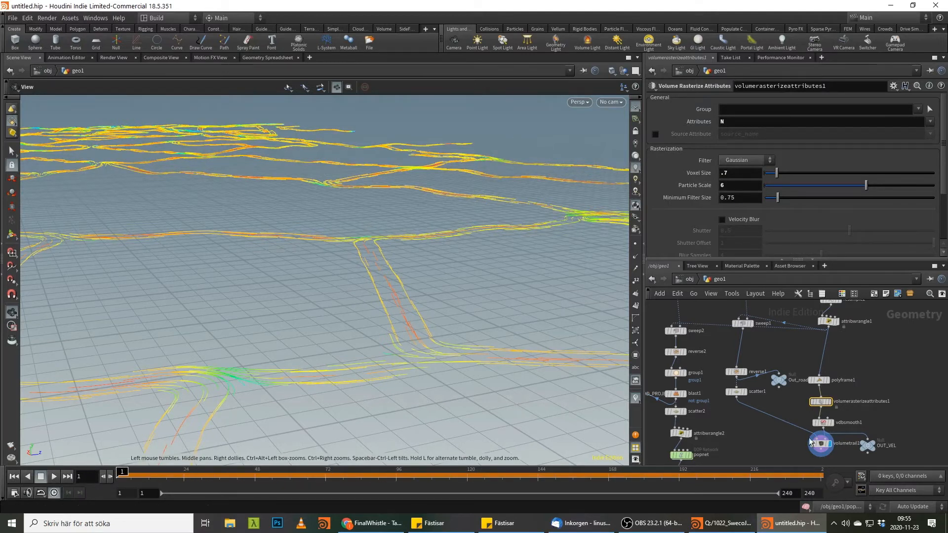
pyautogui.click(836, 321)
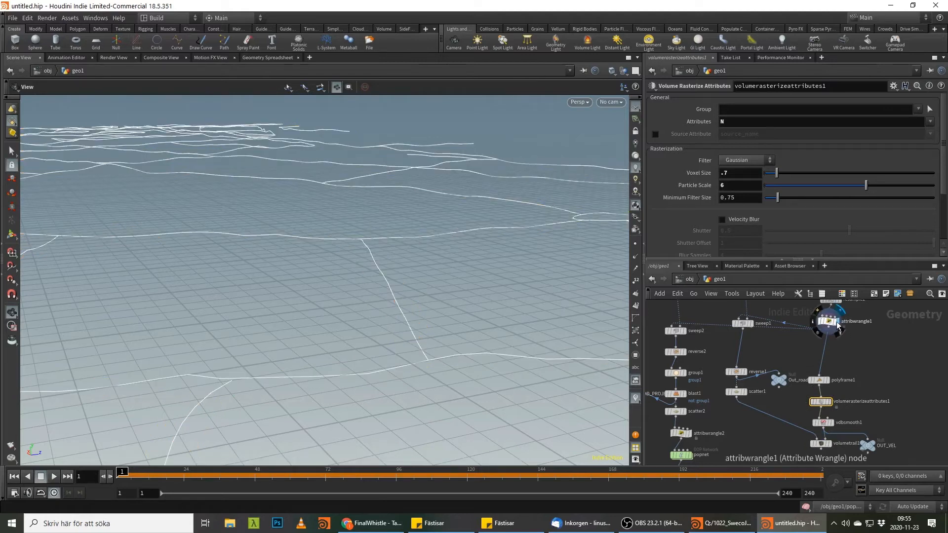
pyautogui.click(829, 324)
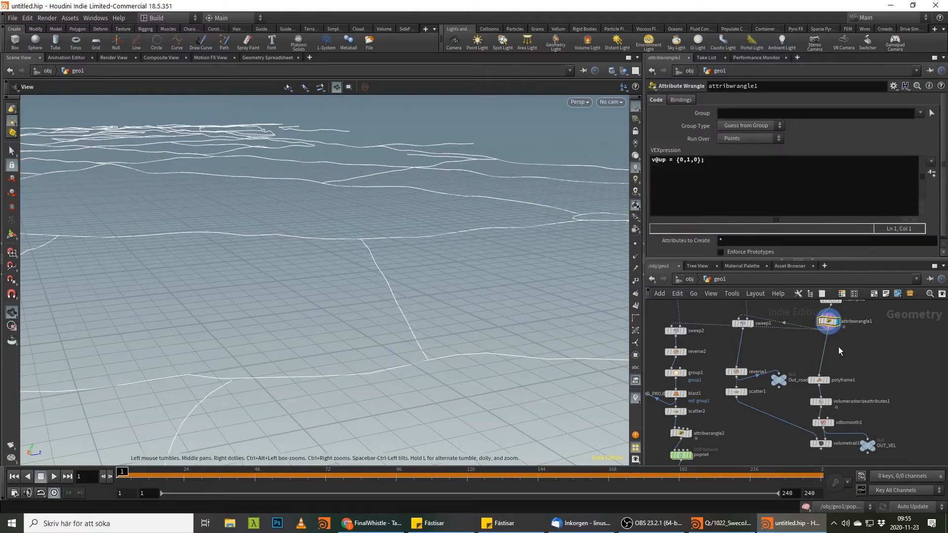
pyautogui.moveTo(334, 382); pyautogui.dragTo(385, 341, button='middle')
pyautogui.moveTo(385, 340); pyautogui.dragTo(338, 351)
pyautogui.moveTo(338, 351); pyautogui.dragTo(371, 332, button='right')
pyautogui.moveTo(371, 332); pyautogui.dragTo(426, 296, button='middle')
pyautogui.moveTo(770, 448); pyautogui.dragTo(783, 393, button='middle')
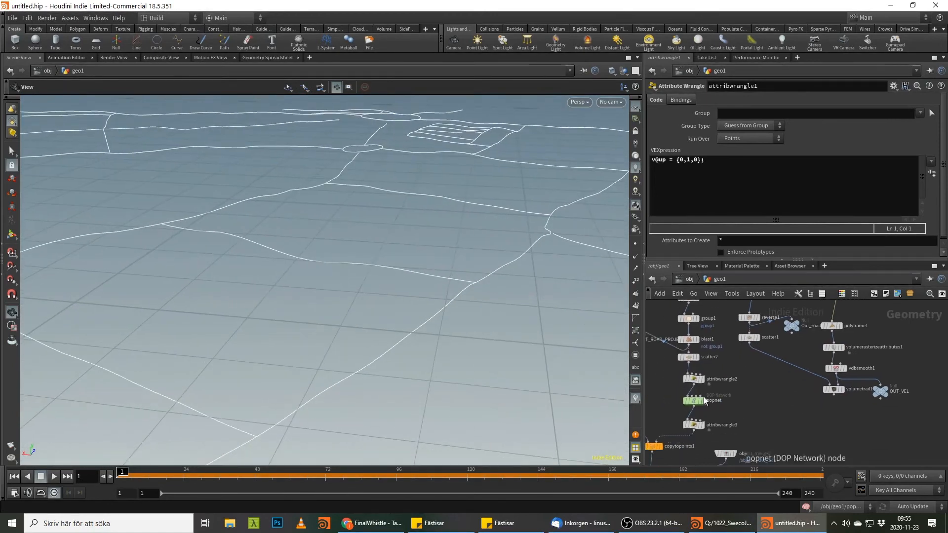
pyautogui.click(706, 405)
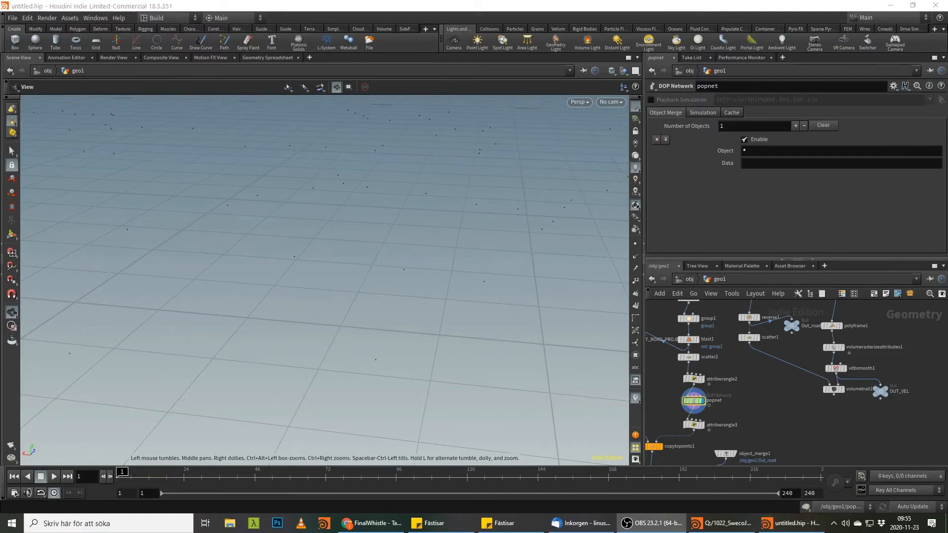
# Step: Open the node info of attribwrangle1 and examine its curves with points shown around the road junctions
pyautogui.moveTo(861, 335); pyautogui.dragTo(870, 381, button='middle')
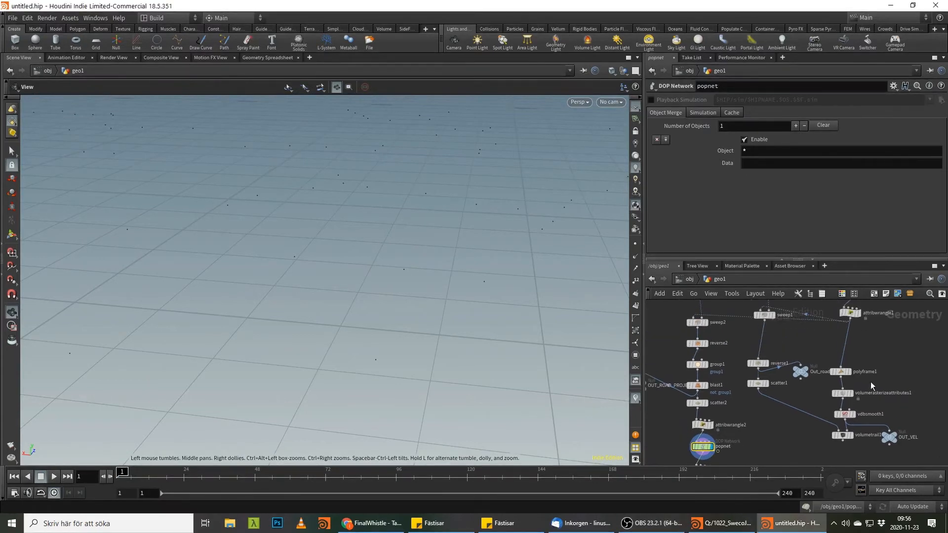
pyautogui.click(859, 314)
pyautogui.click(838, 315)
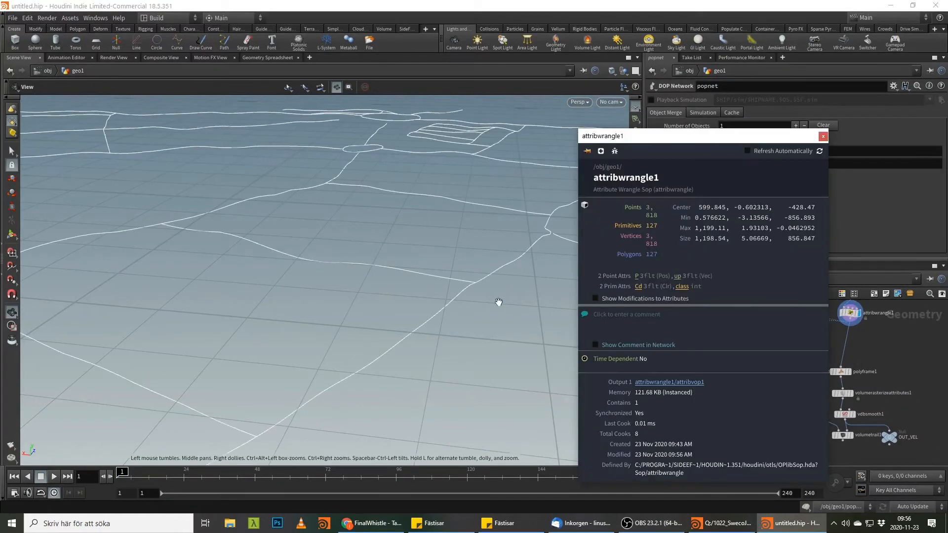
pyautogui.click(857, 338)
pyautogui.moveTo(519, 250); pyautogui.dragTo(385, 324)
pyautogui.moveTo(395, 366); pyautogui.dragTo(404, 286, button='middle')
pyautogui.click(635, 244)
pyautogui.scroll(4, 533, 298)
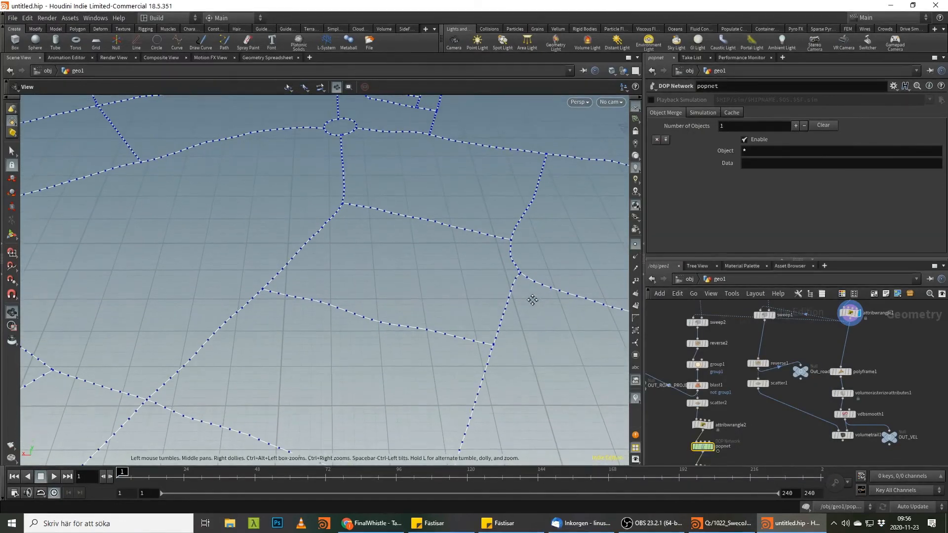
pyautogui.moveTo(586, 243); pyautogui.dragTo(555, 291)
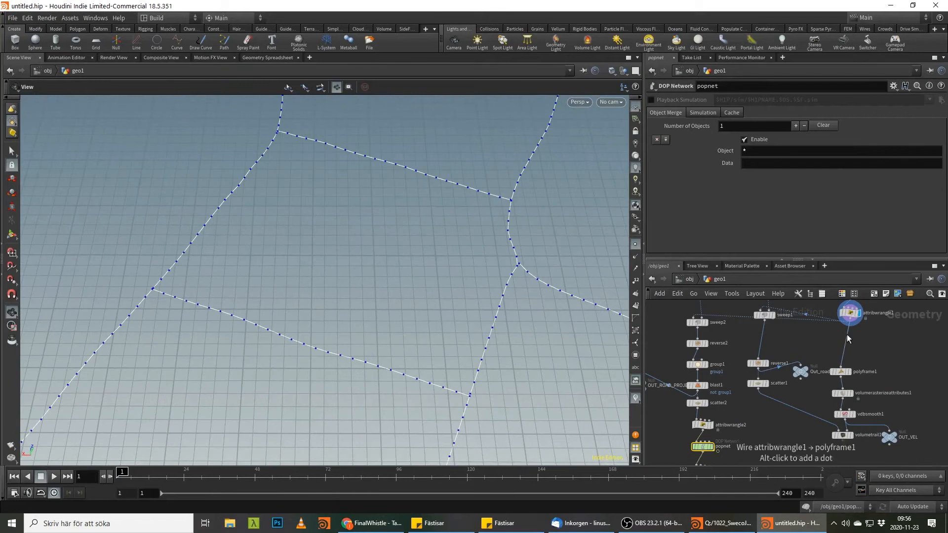
# Step: Insert a Fuse node between attribwrangle1 and polyframe1, display it and set its Snap Distance to about 5.84
pyautogui.press('Tab')
pyautogui.moveTo(850, 335)
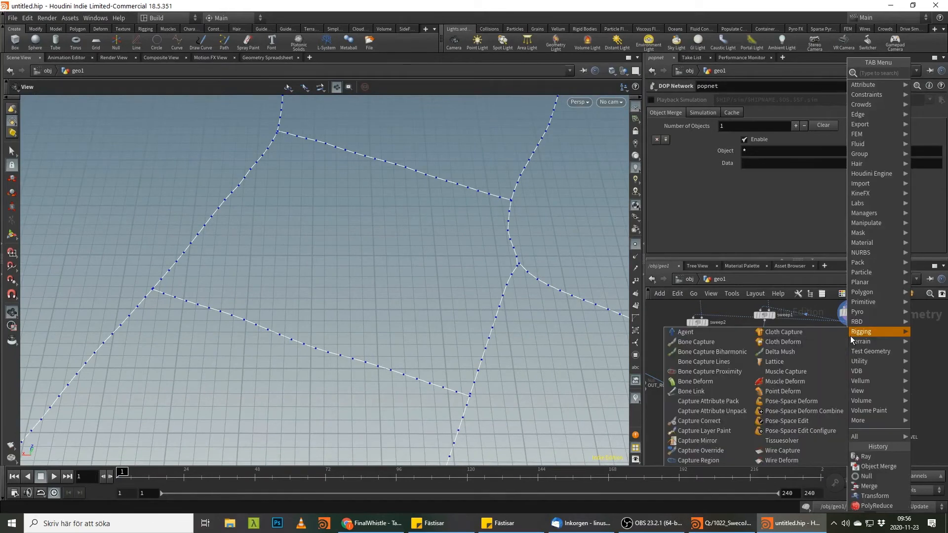
pyautogui.write('fus')
pyautogui.press('Return')
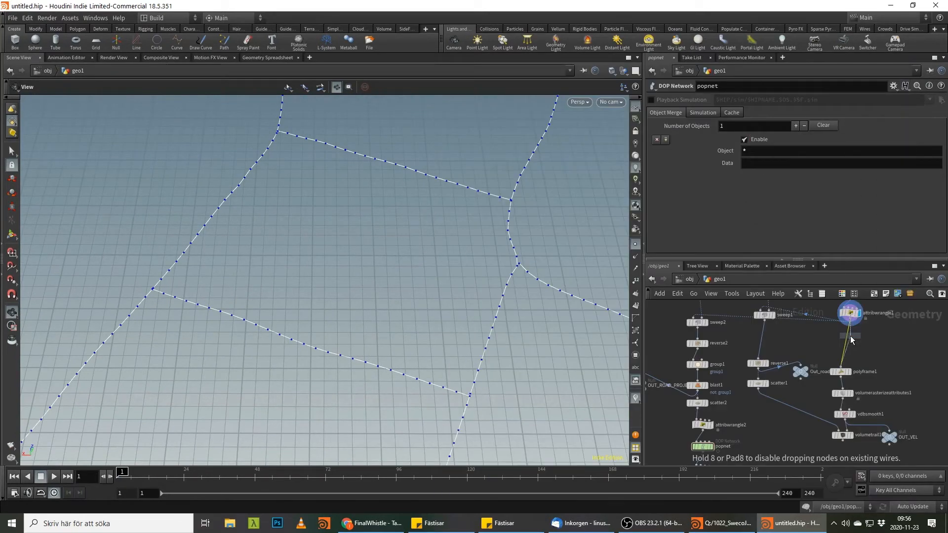
pyautogui.click(850, 337)
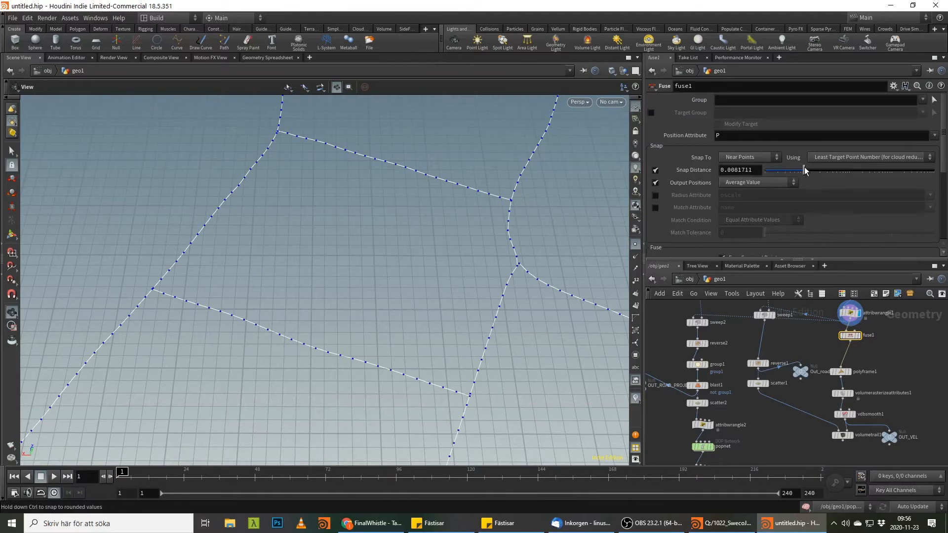
pyautogui.click(860, 338)
pyautogui.moveTo(819, 171); pyautogui.dragTo(924, 179)
# Step: Display volumetrail1 with points hidden and inspect the velocity trails along the roads and at the junctions
pyautogui.moveTo(853, 418)
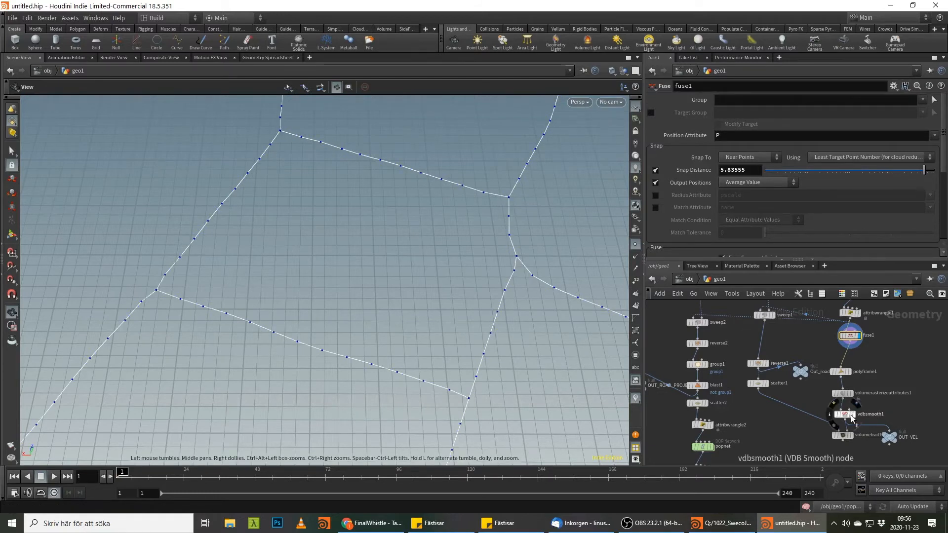
pyautogui.click(850, 437)
pyautogui.moveTo(420, 288); pyautogui.dragTo(432, 279, button='middle')
pyautogui.moveTo(432, 279); pyautogui.dragTo(327, 329, button='right')
pyautogui.moveTo(327, 329); pyautogui.dragTo(375, 320, button='middle')
pyautogui.moveTo(375, 319); pyautogui.dragTo(423, 302)
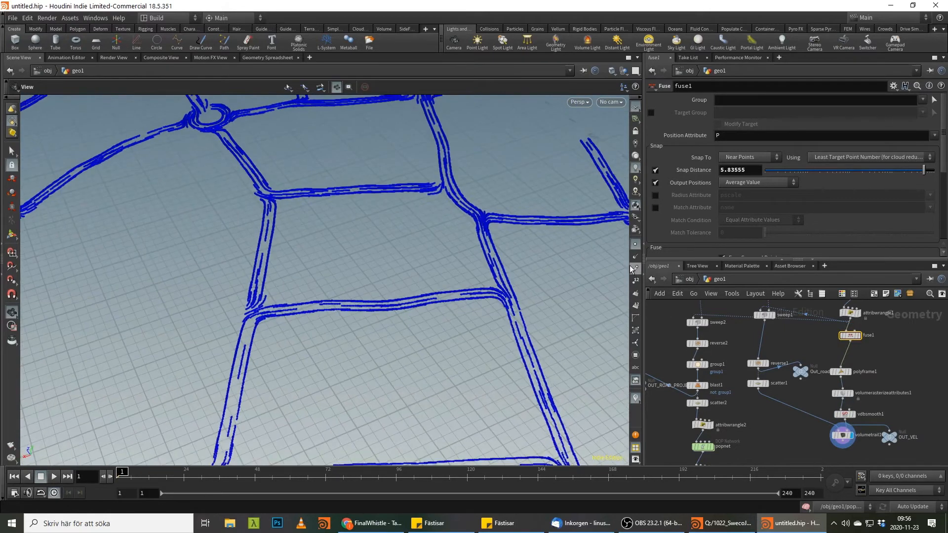
pyautogui.moveTo(482, 317); pyautogui.dragTo(374, 321)
pyautogui.moveTo(375, 320); pyautogui.dragTo(474, 262, button='right')
pyautogui.moveTo(473, 262); pyautogui.dragTo(479, 281)
pyautogui.moveTo(478, 281); pyautogui.dragTo(398, 338, button='right')
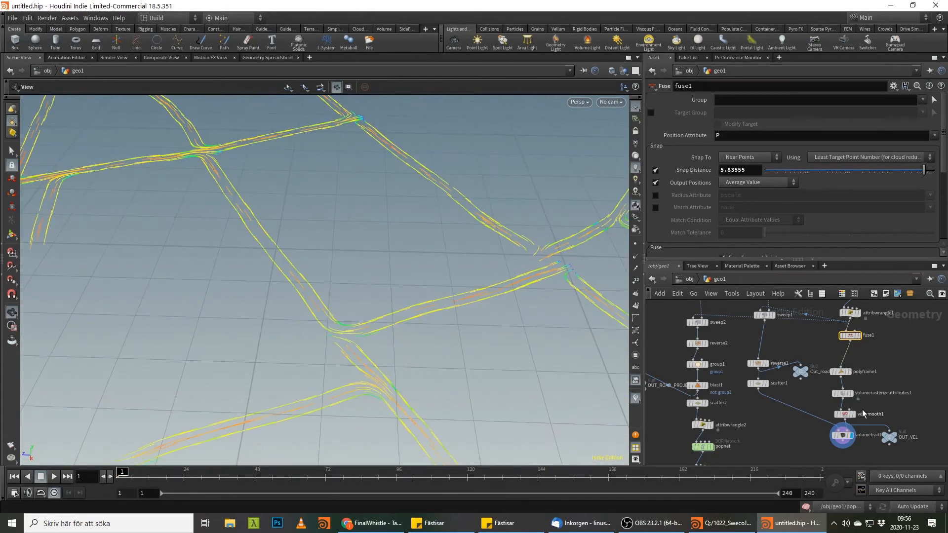
# Step: Set the Force Total Count of scatter1 to 100000 and inspect the denser velocity trails
pyautogui.click(758, 383)
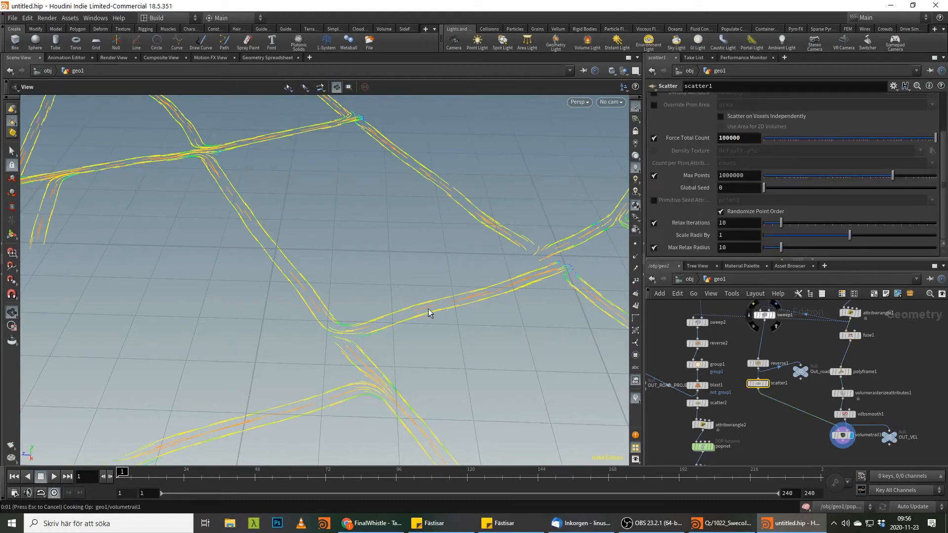
pyautogui.moveTo(400, 310); pyautogui.dragTo(380, 334, button='right')
pyautogui.moveTo(380, 335); pyautogui.dragTo(490, 309, button='middle')
pyautogui.moveTo(490, 309); pyautogui.dragTo(440, 330)
pyautogui.moveTo(440, 330); pyautogui.dragTo(298, 310, button='middle')
pyautogui.scroll(3, 298, 310)
pyautogui.moveTo(746, 434); pyautogui.dragTo(790, 378, button='middle')
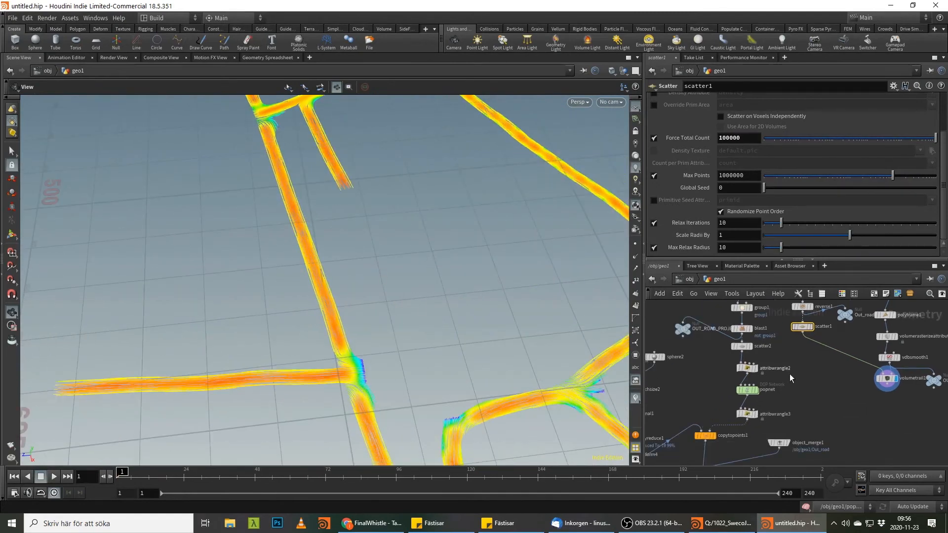
# Step: Display the popnet result and the cars of copytopoints1, and play the simulation
pyautogui.click(756, 390)
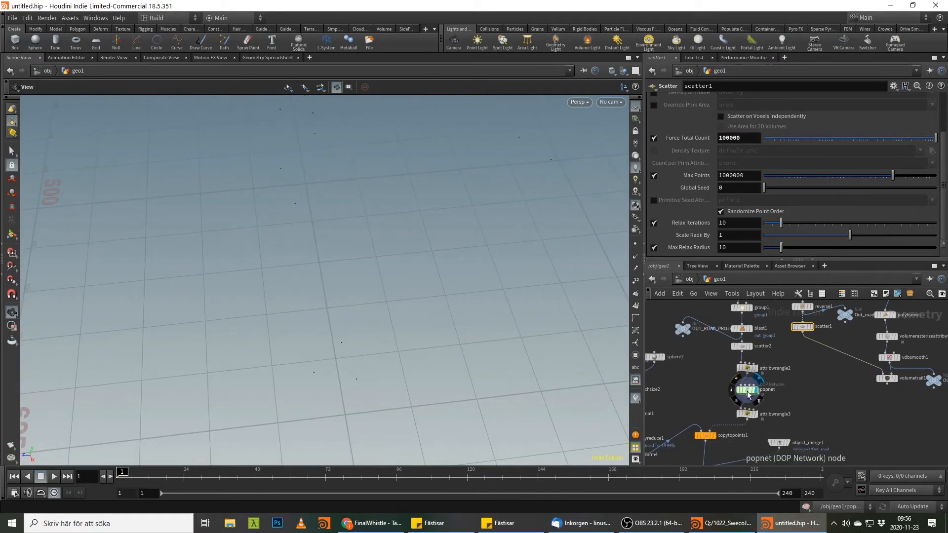
pyautogui.click(745, 389)
pyautogui.click(713, 436)
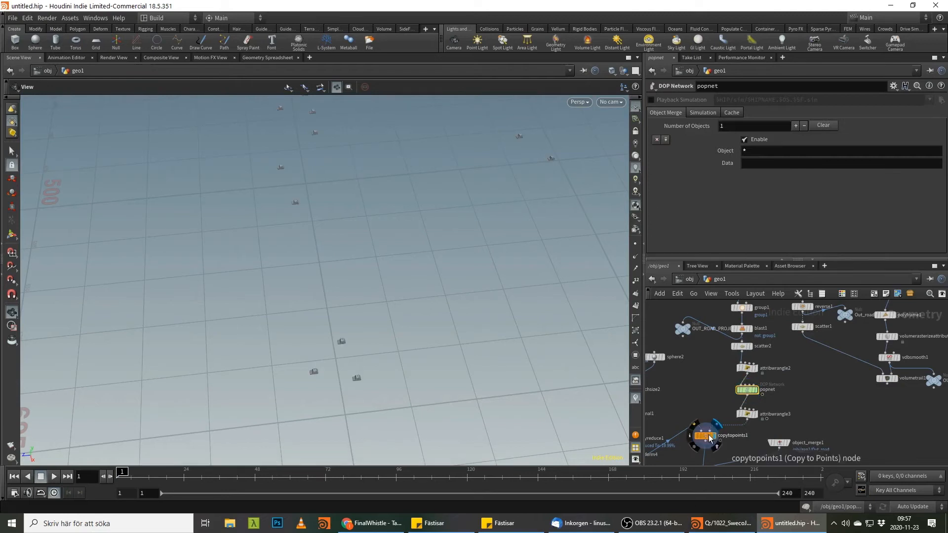
pyautogui.click(704, 435)
pyautogui.click(55, 477)
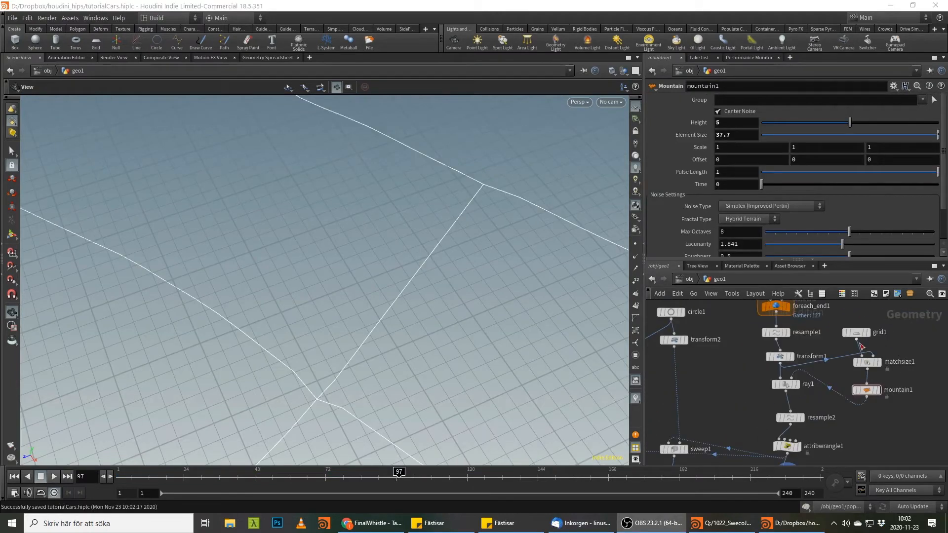
# Step: Set the Height of mountain1 to 3
pyautogui.click(868, 390)
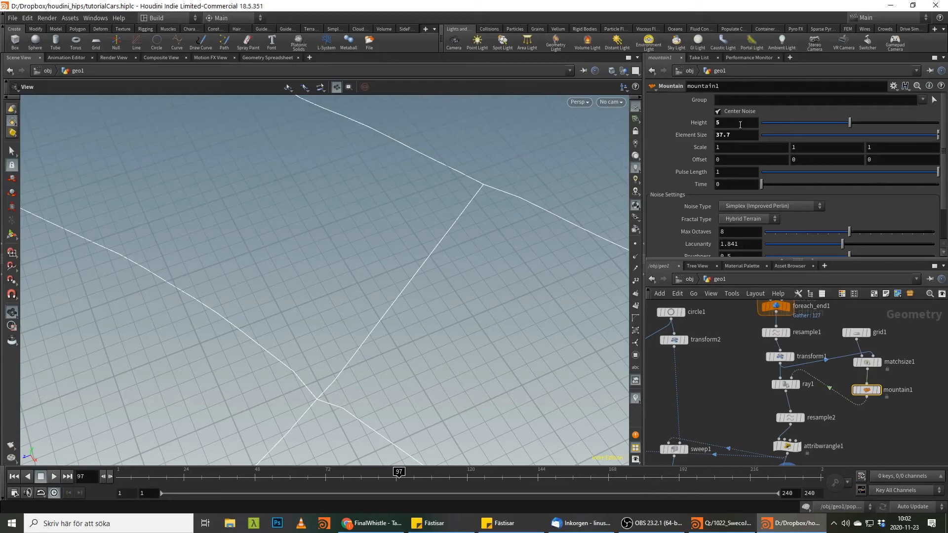
pyautogui.write('3')
pyautogui.press('Return')
pyautogui.moveTo(897, 398); pyautogui.dragTo(892, 384, button='middle')
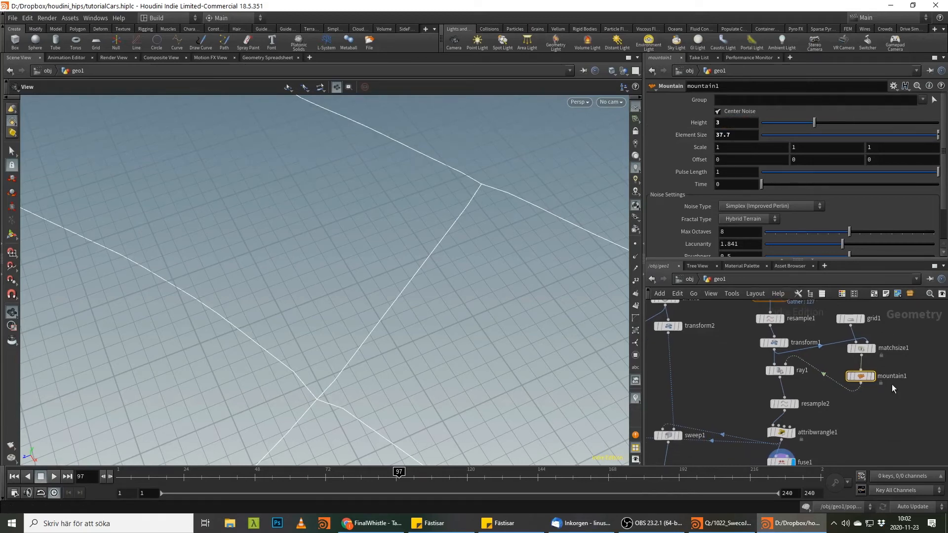
# Step: Compare the road curves of ray1, resample2, attribwrangle1 and fuse1 with their points shown
pyautogui.click(790, 370)
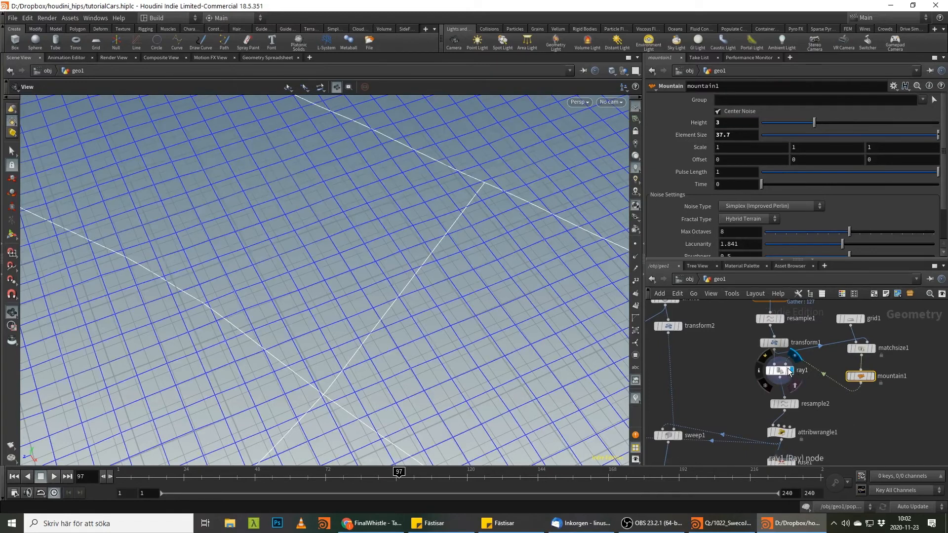
pyautogui.click(796, 403)
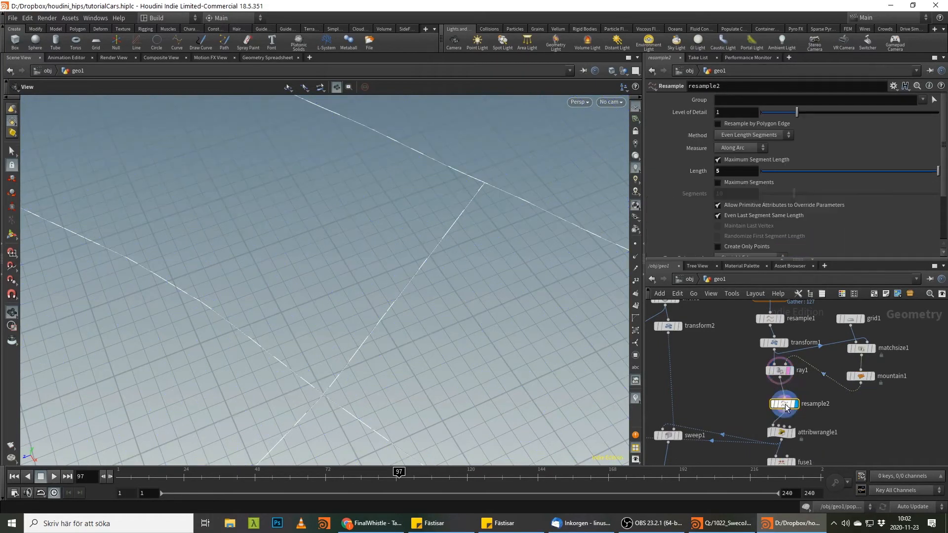
pyautogui.click(635, 244)
pyautogui.moveTo(837, 424); pyautogui.dragTo(837, 397, button='middle')
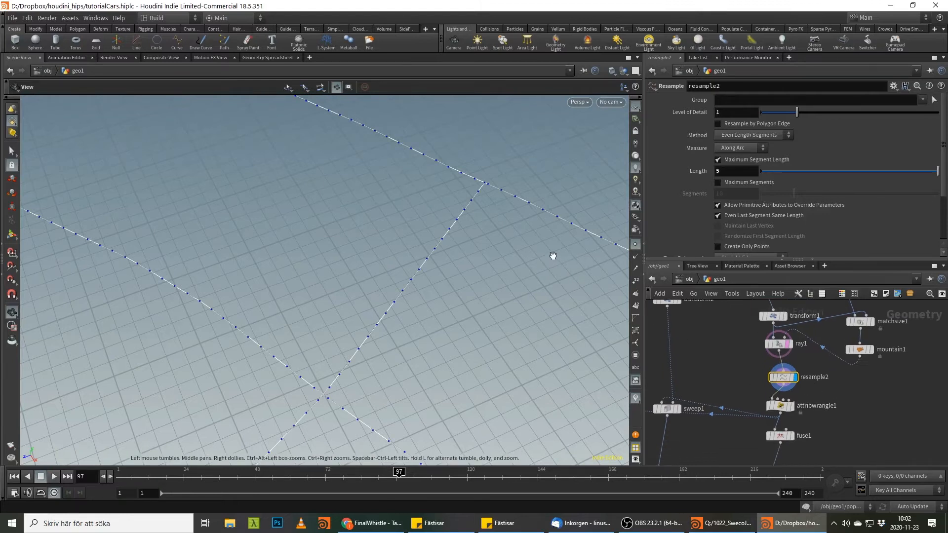
pyautogui.click(796, 405)
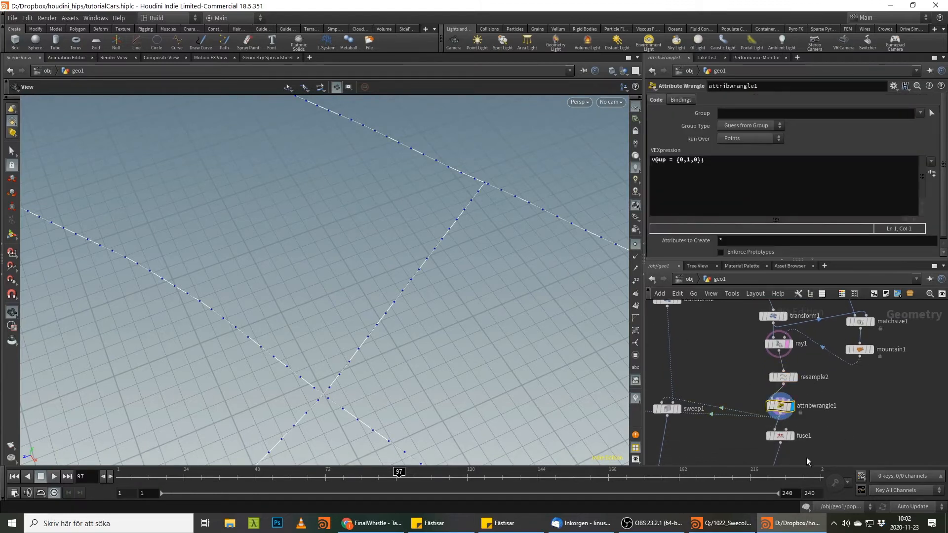
pyautogui.click(795, 436)
pyautogui.moveTo(779, 461); pyautogui.dragTo(775, 424, button='middle')
# Step: Insert a Resample node between fuse1 and polyframe1 and display its result
pyautogui.press('Tab')
pyautogui.write('res')
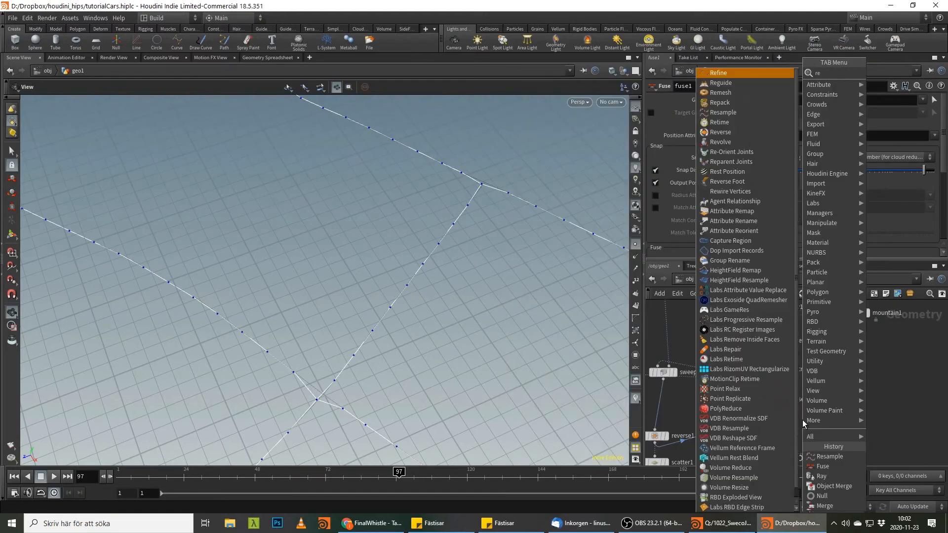
pyautogui.press('Return')
pyautogui.click(802, 424)
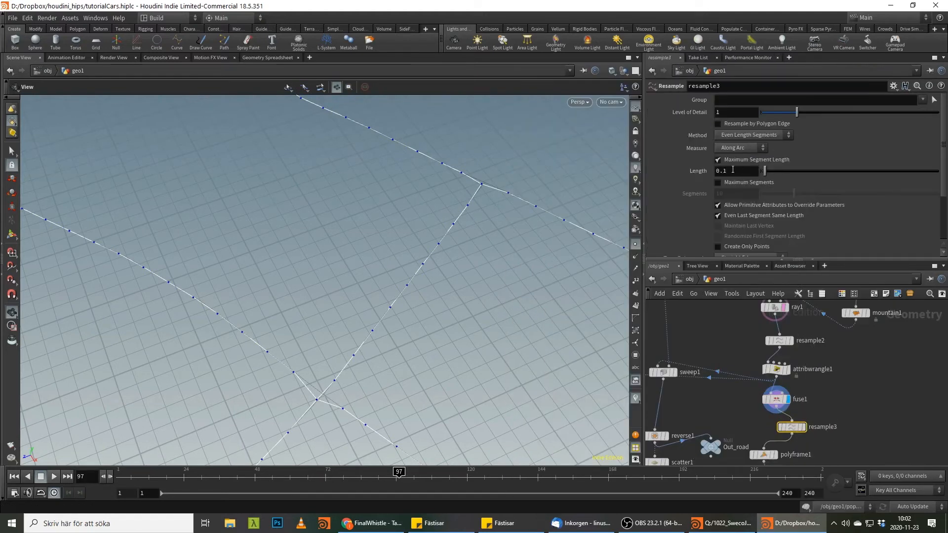
pyautogui.click(804, 427)
# Step: Check the polyframe1 and volumerasterizeattributes1 results, and inspect the volumetrail1 trails across the road network with points hidden
pyautogui.moveTo(763, 459); pyautogui.dragTo(767, 434, button='middle')
pyautogui.click(767, 432)
pyautogui.moveTo(834, 431); pyautogui.dragTo(848, 366, button='middle')
pyautogui.click(795, 426)
pyautogui.moveTo(811, 422)
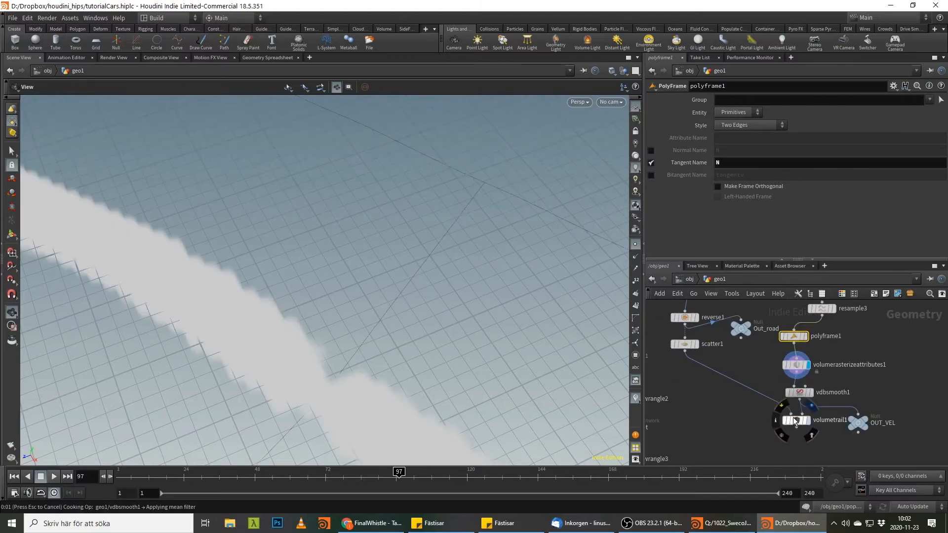
pyautogui.click(796, 424)
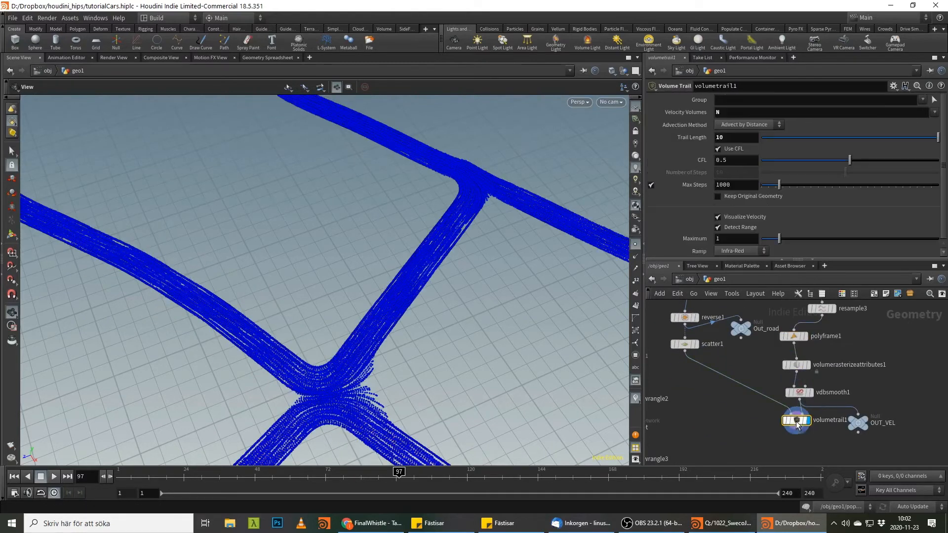
pyautogui.click(635, 246)
pyautogui.scroll(-3, 536, 259)
pyautogui.moveTo(381, 311); pyautogui.dragTo(467, 247, button='middle')
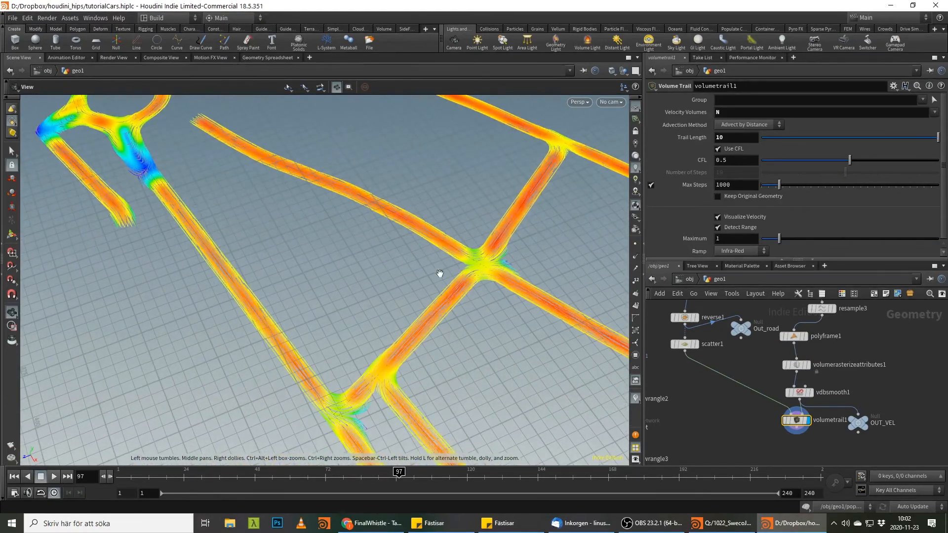
pyautogui.moveTo(226, 192); pyautogui.dragTo(273, 213, button='middle')
pyautogui.scroll(3, 247, 204)
pyautogui.moveTo(88, 199); pyautogui.dragTo(326, 317, button='middle')
pyautogui.scroll(-3, 326, 317)
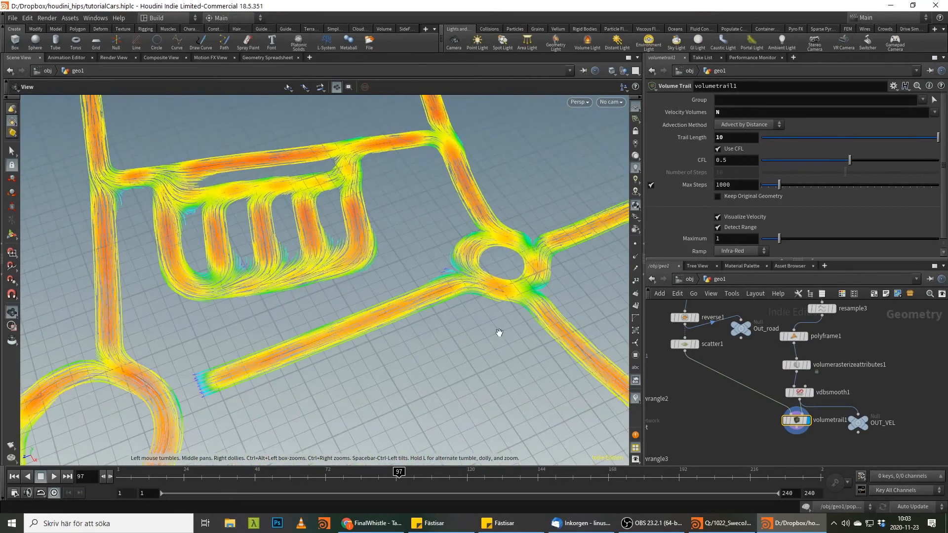
# Step: Display the cars of copytopoints1 and return the timeline to frame 1
pyautogui.moveTo(669, 420); pyautogui.dragTo(829, 351, button='middle')
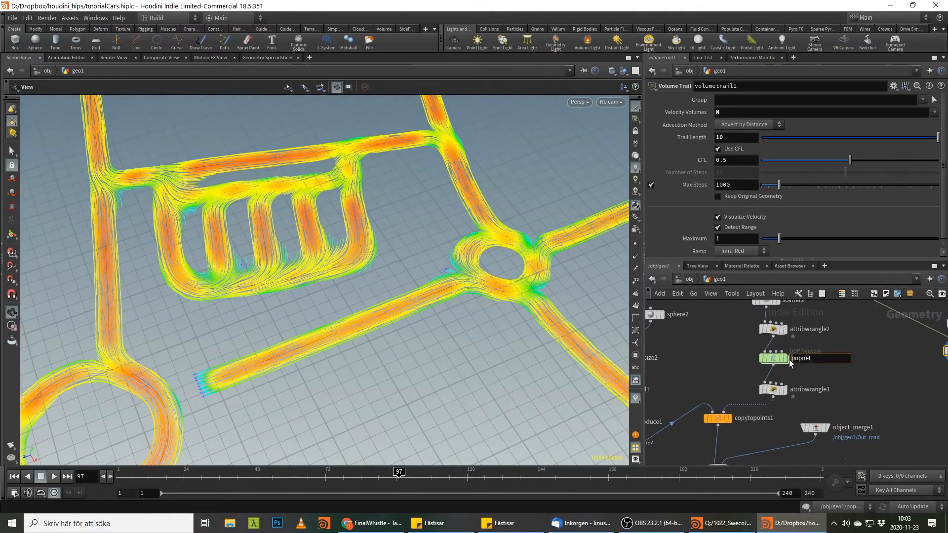
pyautogui.click(784, 359)
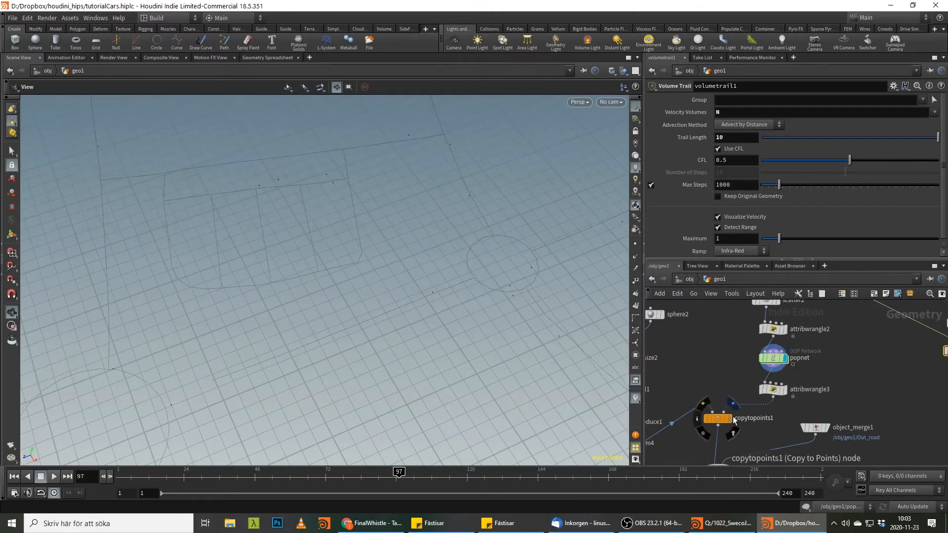
pyautogui.click(729, 418)
pyautogui.click(717, 418)
pyautogui.click(14, 477)
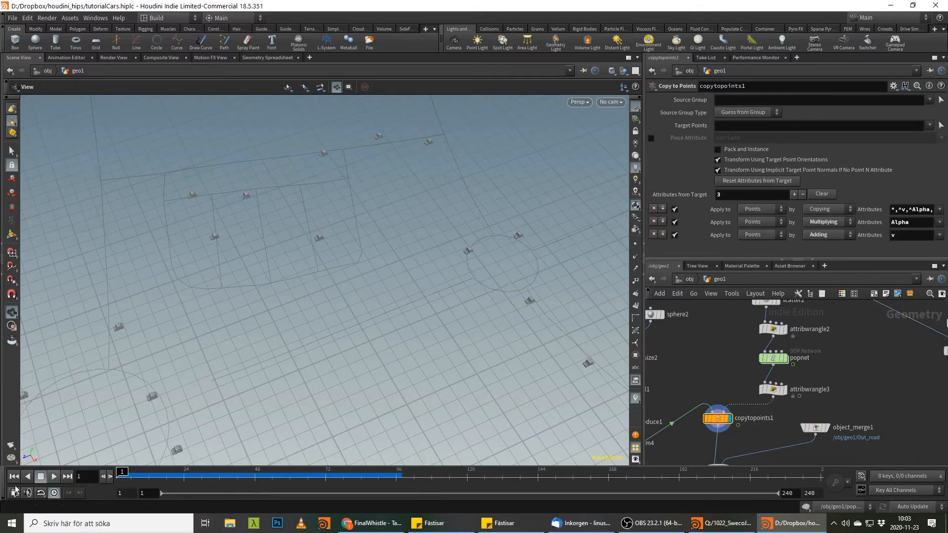
# Step: Play the copytopoints1 simulation and inspect how the cars follow the road curves and circles
pyautogui.click(53, 477)
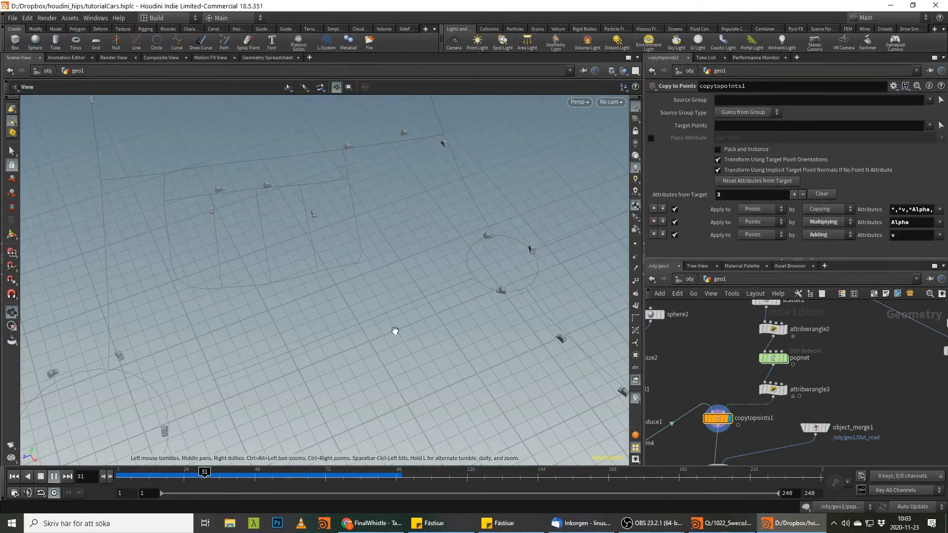
pyautogui.moveTo(459, 338); pyautogui.dragTo(390, 222, button='middle')
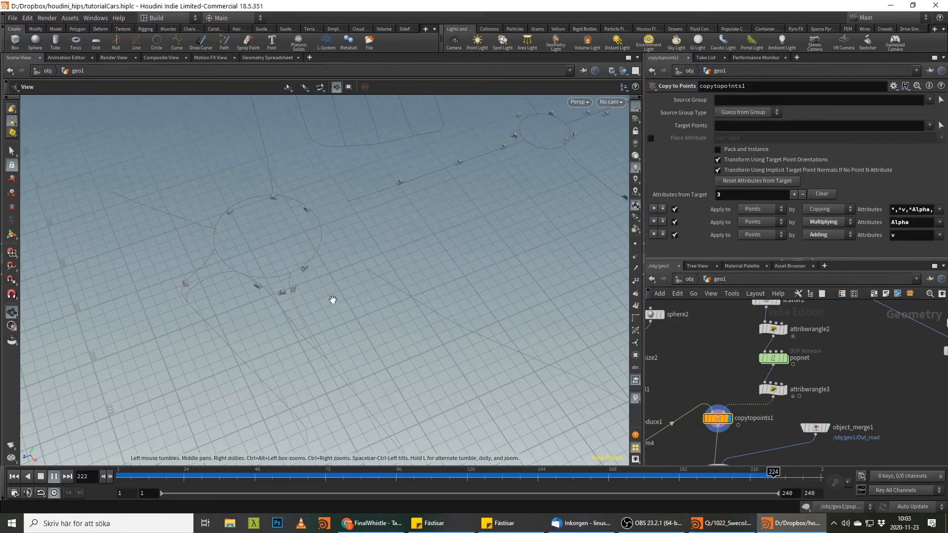
pyautogui.moveTo(413, 271); pyautogui.dragTo(417, 409, button='middle')
pyautogui.moveTo(417, 409); pyautogui.dragTo(552, 313, button='right')
# Step: Display merge1 and check the cars against the road surface around the junction at frame 117
pyautogui.moveTo(776, 401); pyautogui.dragTo(777, 345, button='middle')
pyautogui.click(728, 417)
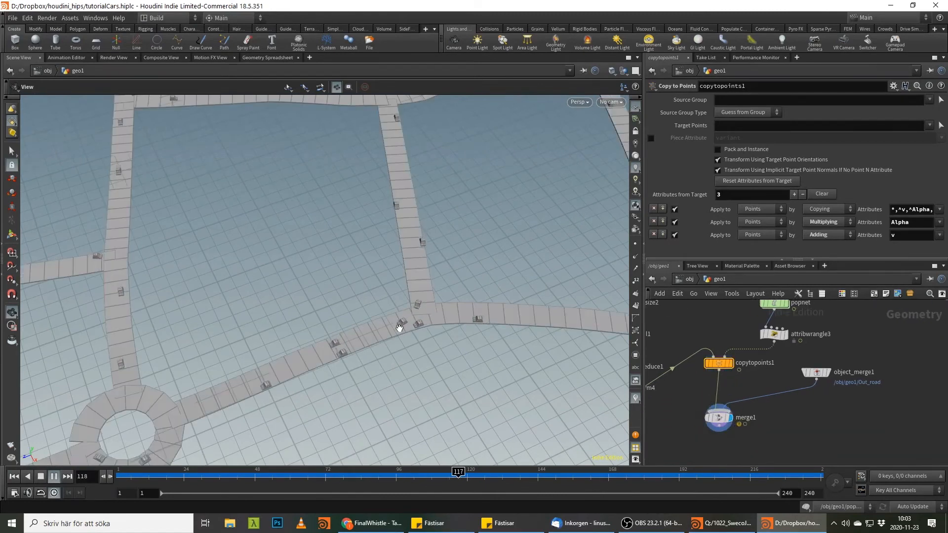
pyautogui.moveTo(433, 346); pyautogui.dragTo(428, 395, button='middle')
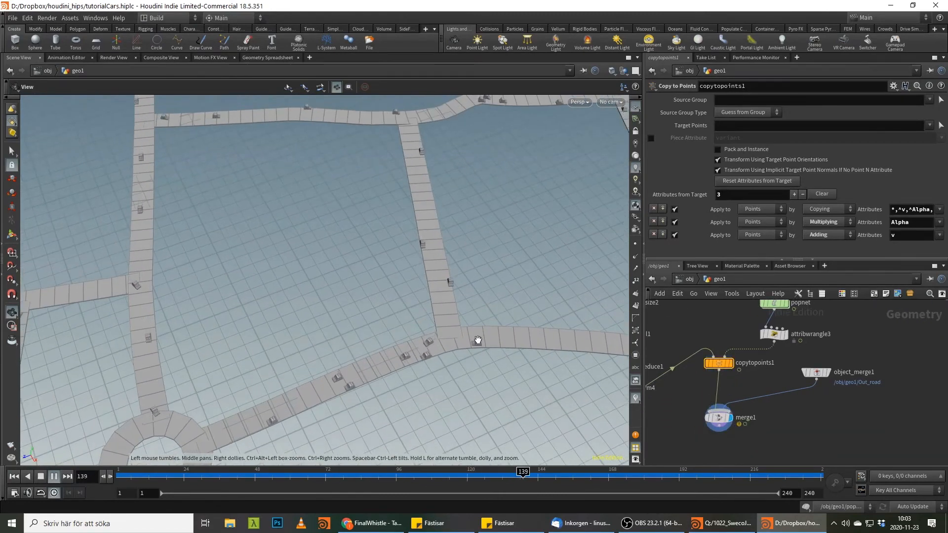
pyautogui.click(458, 475)
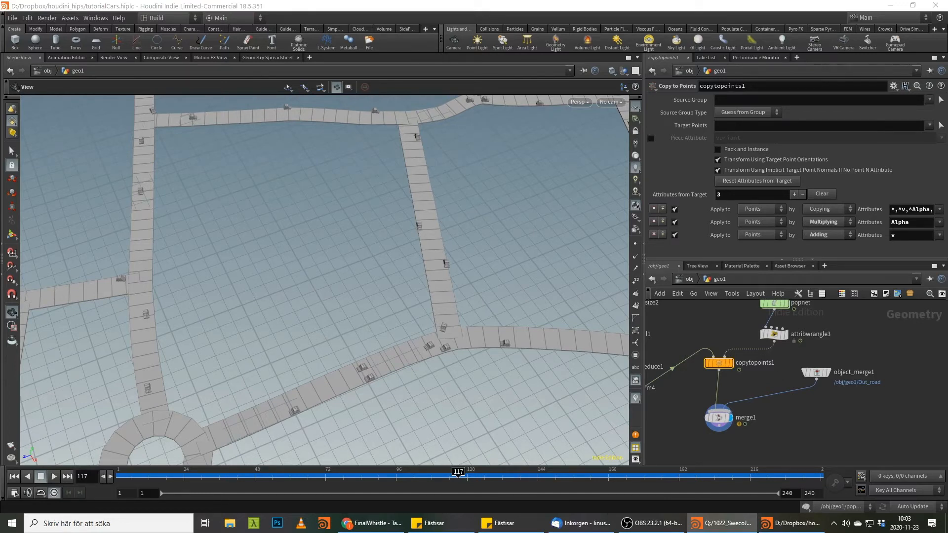
# Step: Enter the popnet network and add a POP Force node beside sopsolver1
pyautogui.moveTo(851, 350); pyautogui.dragTo(841, 387, button='middle')
pyautogui.moveTo(286, 473); pyautogui.dragTo(128, 473)
pyautogui.doubleClick(768, 343)
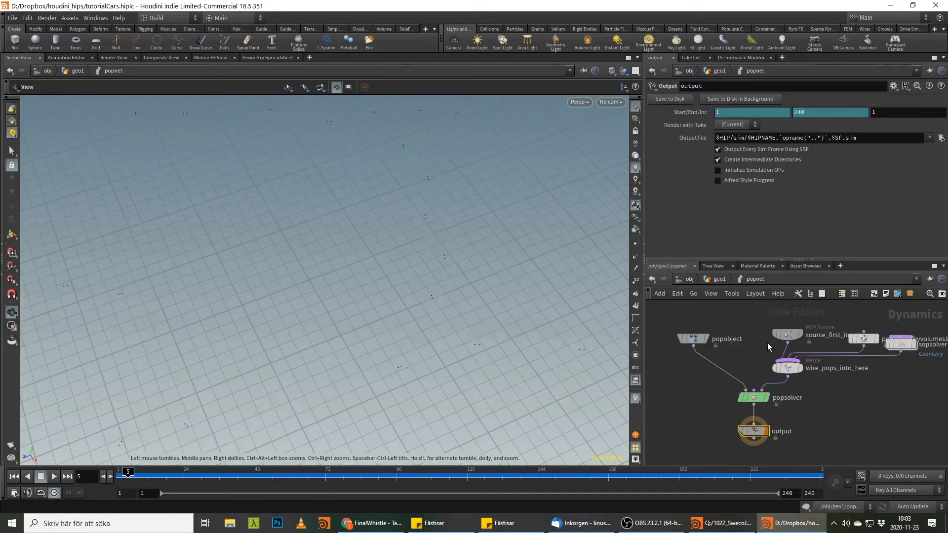
pyautogui.hotkey('alt', 'Tab')
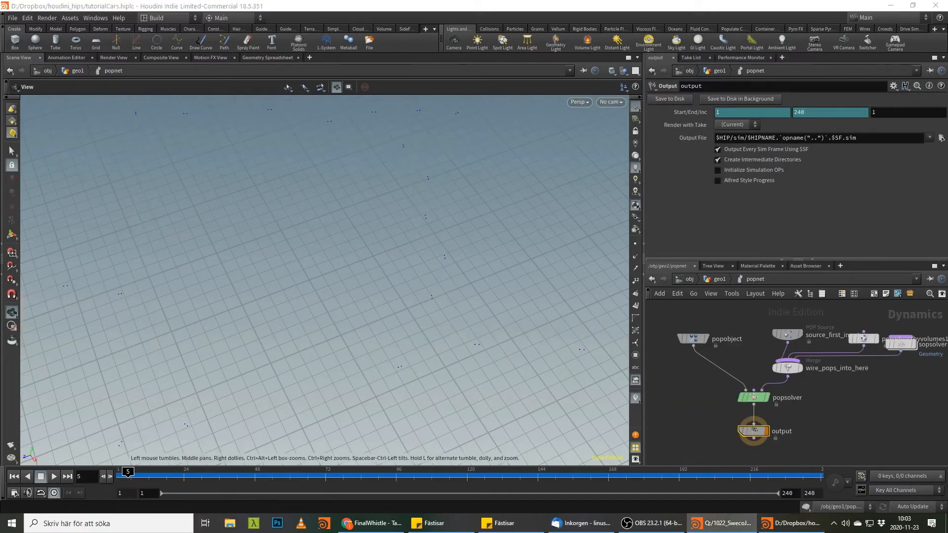
pyautogui.moveTo(902, 368); pyautogui.dragTo(889, 379, button='middle')
pyautogui.press('Tab')
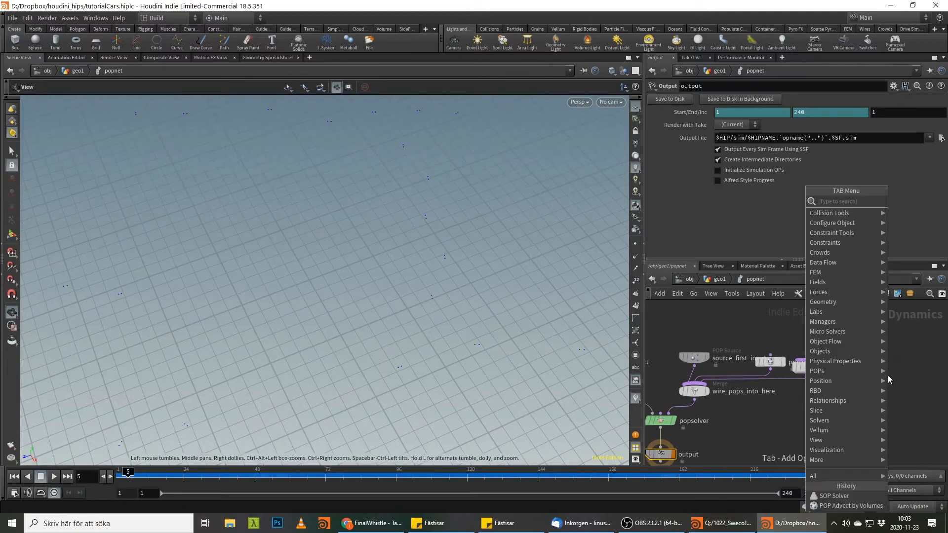
pyautogui.write('pop fo')
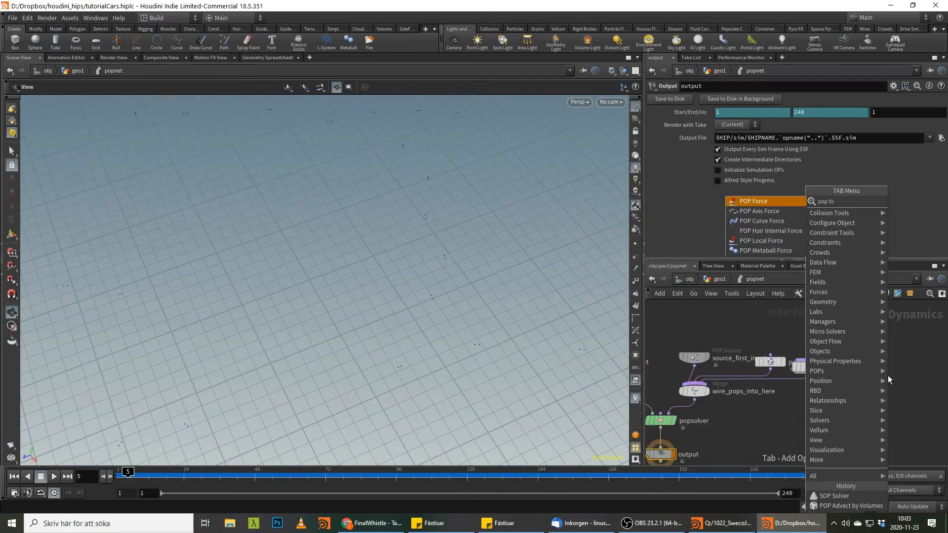
pyautogui.press('Return')
pyautogui.click(888, 378)
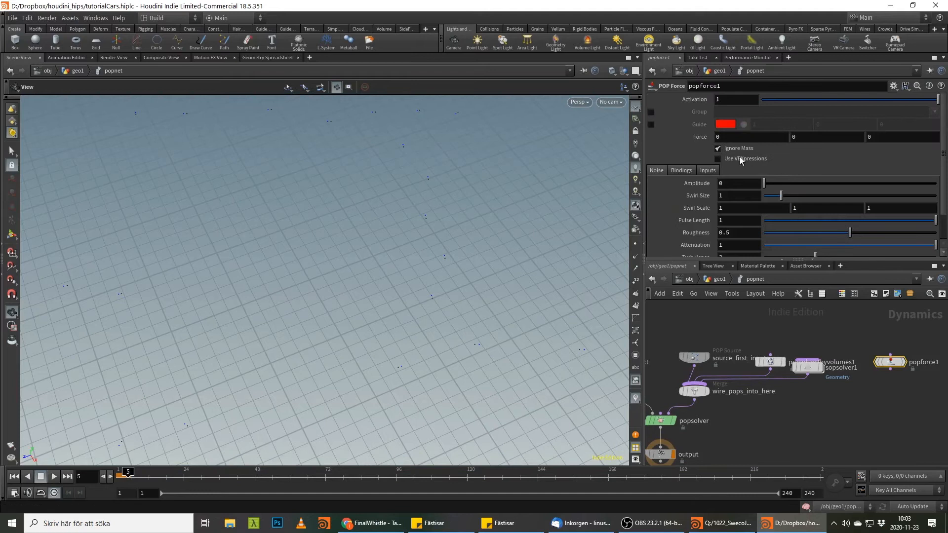
# Step: Set popforce1's noise amplitude to 5, enable its guide, wire it into wire_pops_into_here and return to frame 1
pyautogui.write('5')
pyautogui.press('Return')
pyautogui.click(651, 125)
pyautogui.click(890, 368)
pyautogui.click(695, 383)
pyautogui.click(15, 476)
# Step: Try swirl sizes of 4.28 and 0.92 with a Y swirl scale of 0 on popforce1, inspecting the guide vectors
pyautogui.moveTo(315, 375); pyautogui.dragTo(456, 269)
pyautogui.moveTo(457, 269); pyautogui.dragTo(488, 247, button='right')
pyautogui.moveTo(789, 194); pyautogui.dragTo(837, 191)
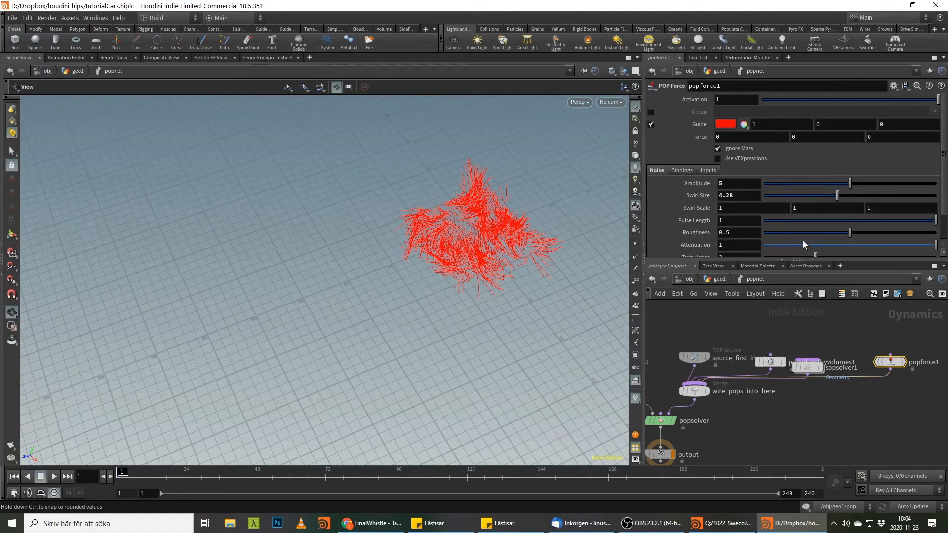
pyautogui.moveTo(806, 210); pyautogui.dragTo(765, 210)
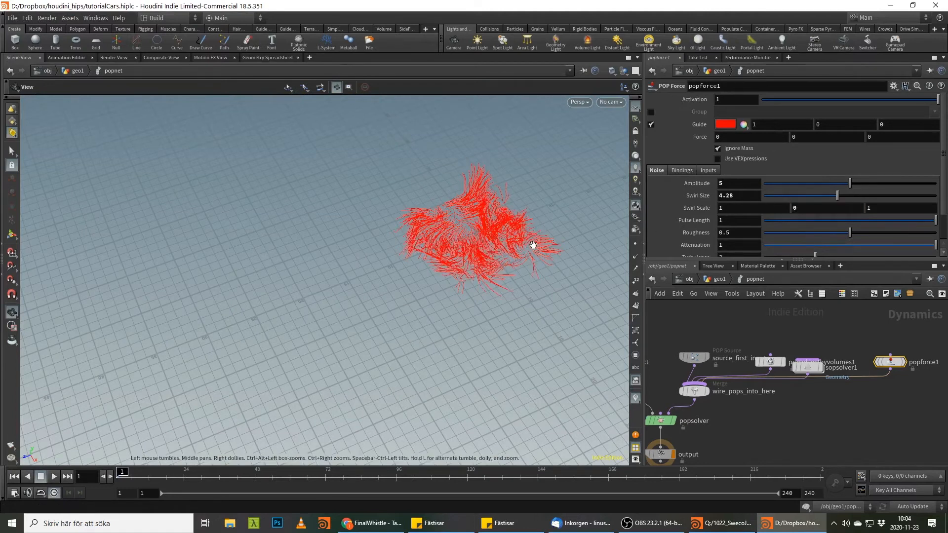
pyautogui.moveTo(512, 245); pyautogui.dragTo(491, 249)
pyautogui.click(779, 195)
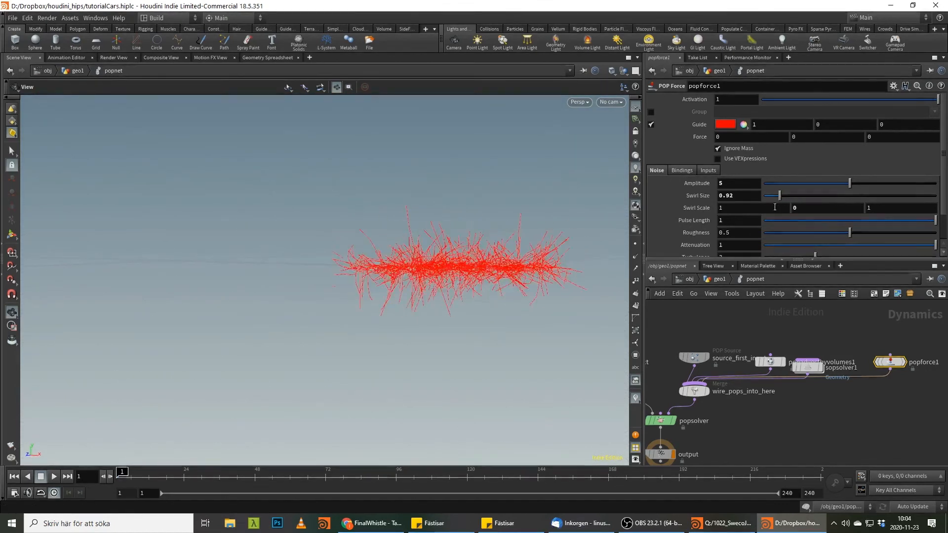
# Step: Set popforce1's swirl size to 3.53 and its Y swirl scale to 1
pyautogui.click(823, 198)
pyautogui.click(801, 207)
pyautogui.write('1')
pyautogui.press('Return')
pyautogui.write('00')
pyautogui.press('Return')
pyautogui.write('1')
pyautogui.press('Return')
# Step: Inspect the force vectors, nudge sopsolver1 aside in the network and turn off popforce1's guide
pyautogui.moveTo(487, 249); pyautogui.dragTo(462, 291)
pyautogui.moveTo(462, 292); pyautogui.dragTo(335, 314, button='right')
pyautogui.moveTo(508, 287); pyautogui.dragTo(457, 297)
pyautogui.moveTo(812, 367); pyautogui.dragTo(816, 361)
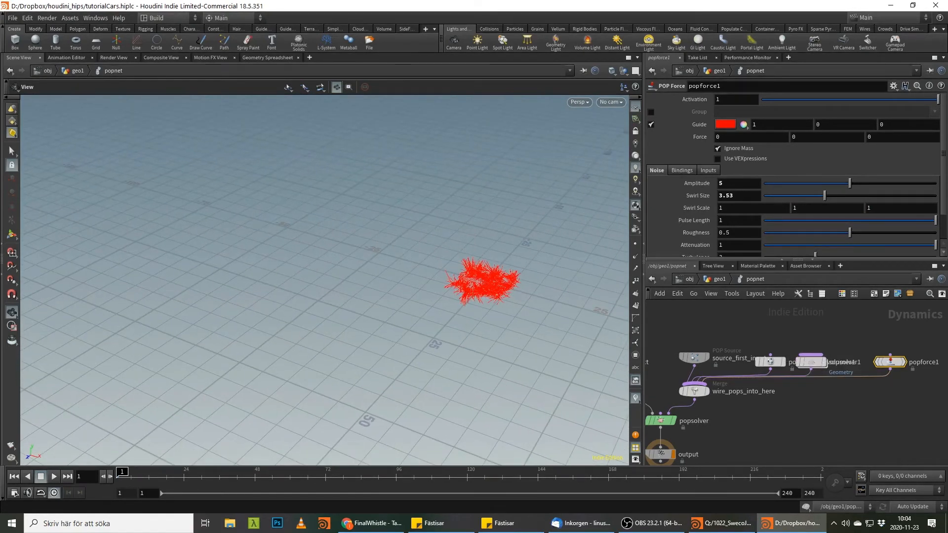
pyautogui.hotkey('alt', 'Tab')
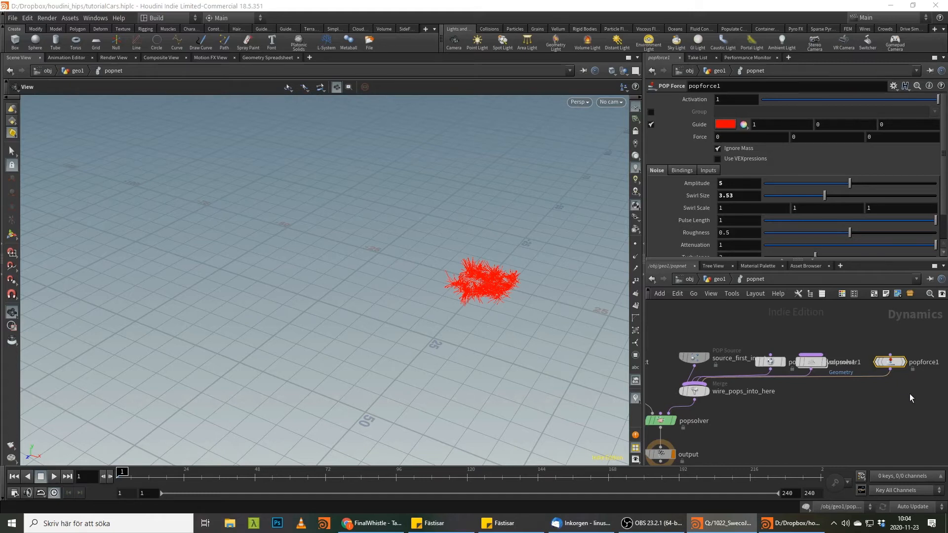
pyautogui.click(650, 124)
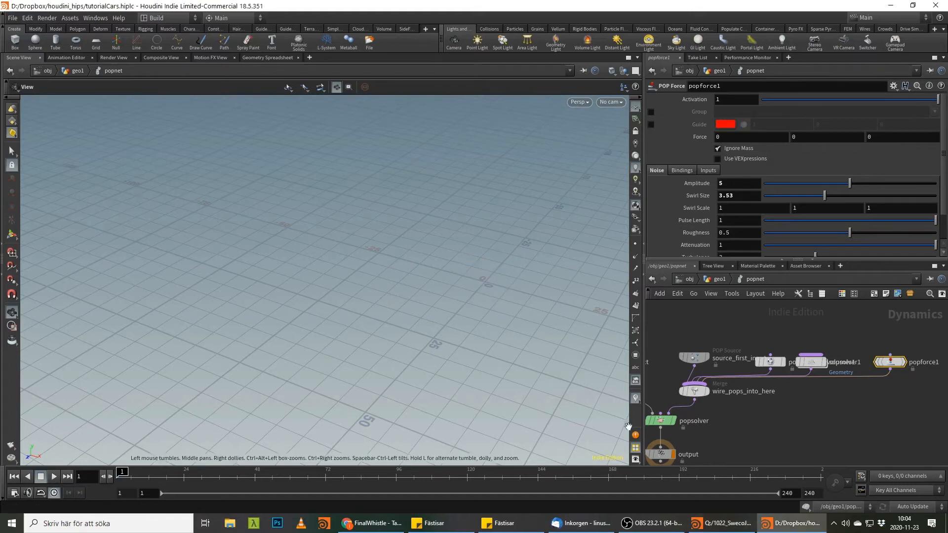
pyautogui.moveTo(918, 400); pyautogui.dragTo(867, 401, button='middle')
pyautogui.press('Tab')
pyautogui.write('p')
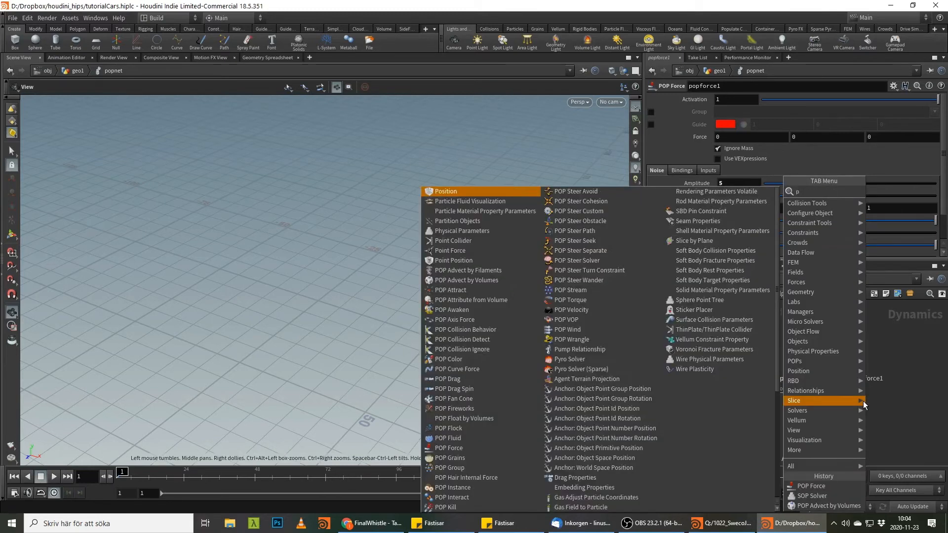
pyautogui.write('op st av')
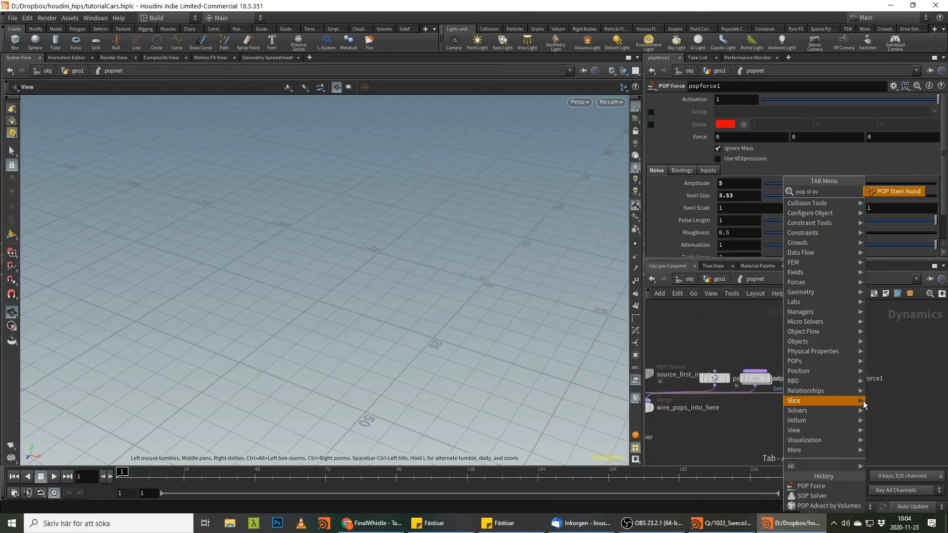
pyautogui.press('Return')
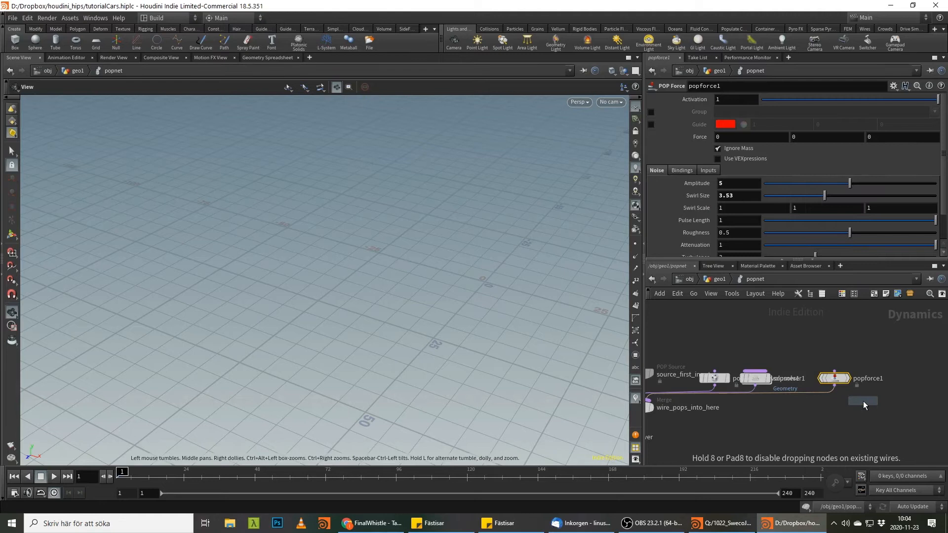
# Step: Add a POP Steer Separate node beside popforce1 and wire it into wire_pops_into_here
pyautogui.press('Tab')
pyautogui.write('p')
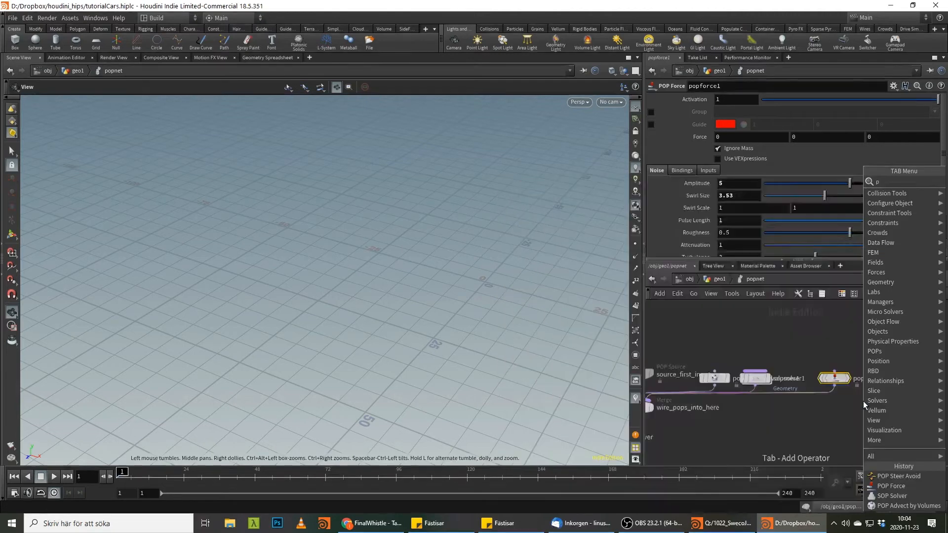
pyautogui.write('op st s')
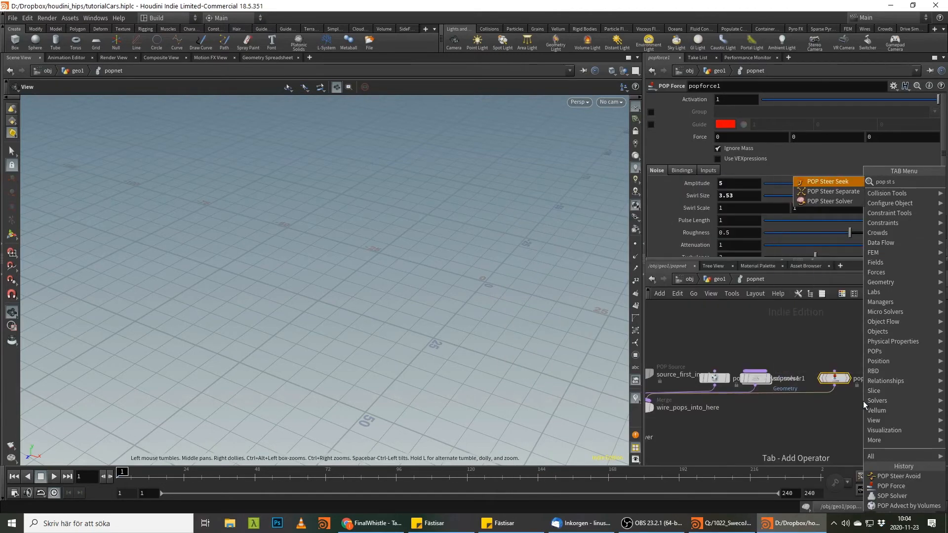
pyautogui.press('Down')
pyautogui.press('Return')
pyautogui.click(886, 388)
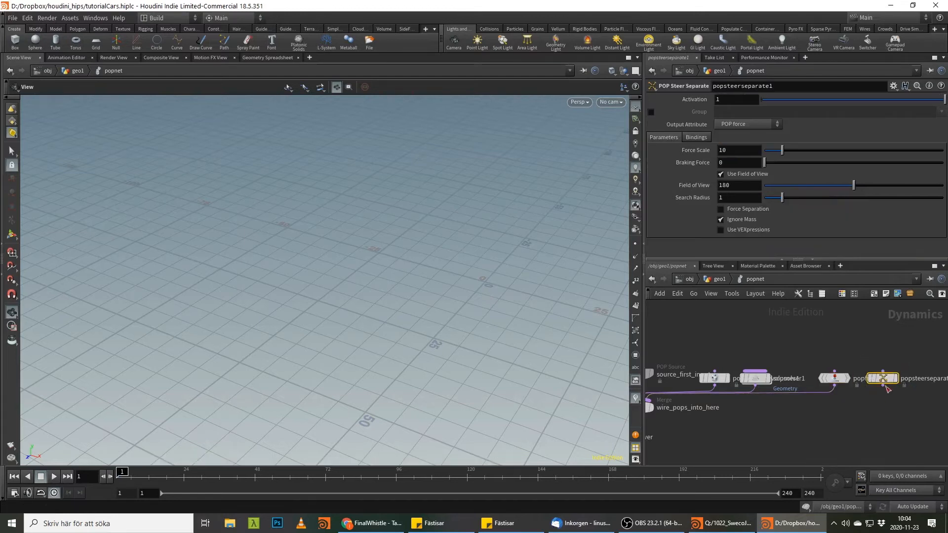
pyautogui.click(883, 385)
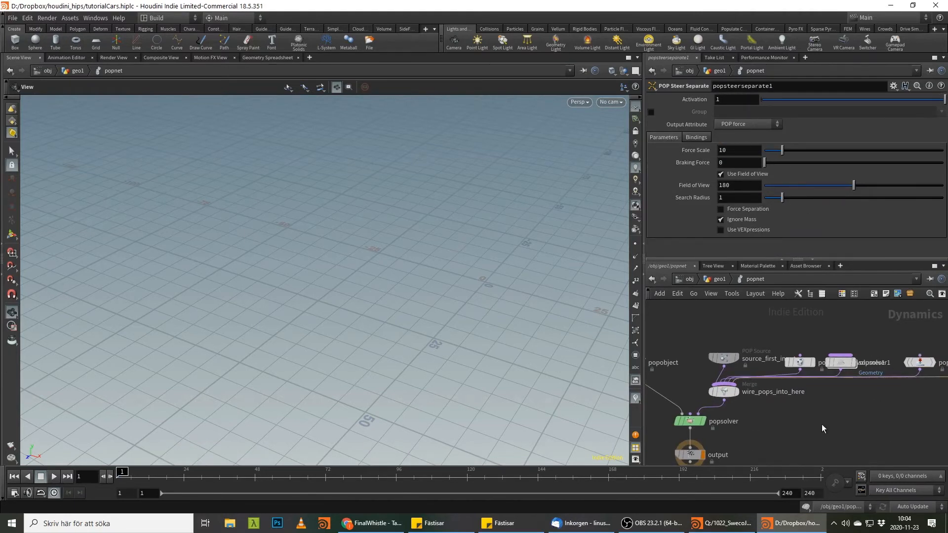
pyautogui.moveTo(841, 426); pyautogui.dragTo(769, 423, button='middle')
# Step: Disable field of view on popsteerseparate1 and set search radius 20, braking force 10 and force scale 20
pyautogui.click(749, 176)
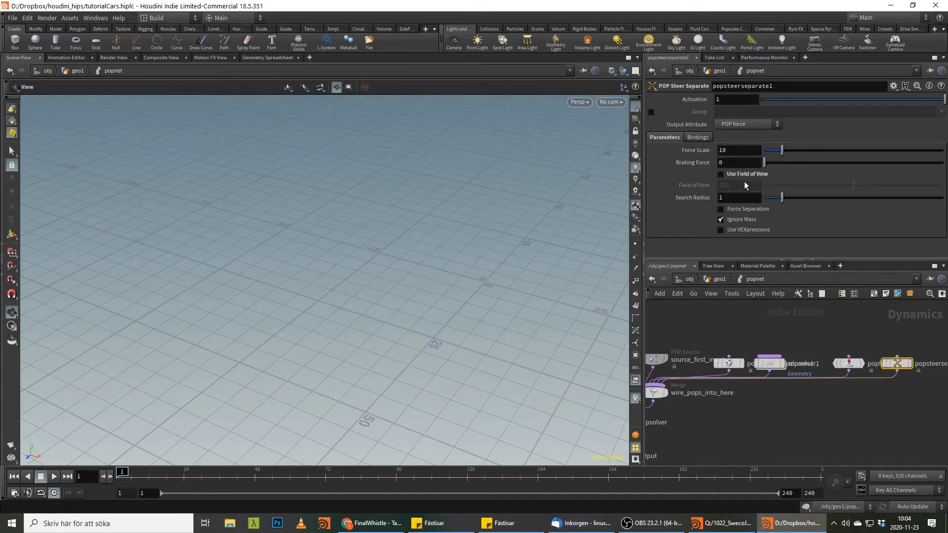
pyautogui.write('20')
pyautogui.press('Return')
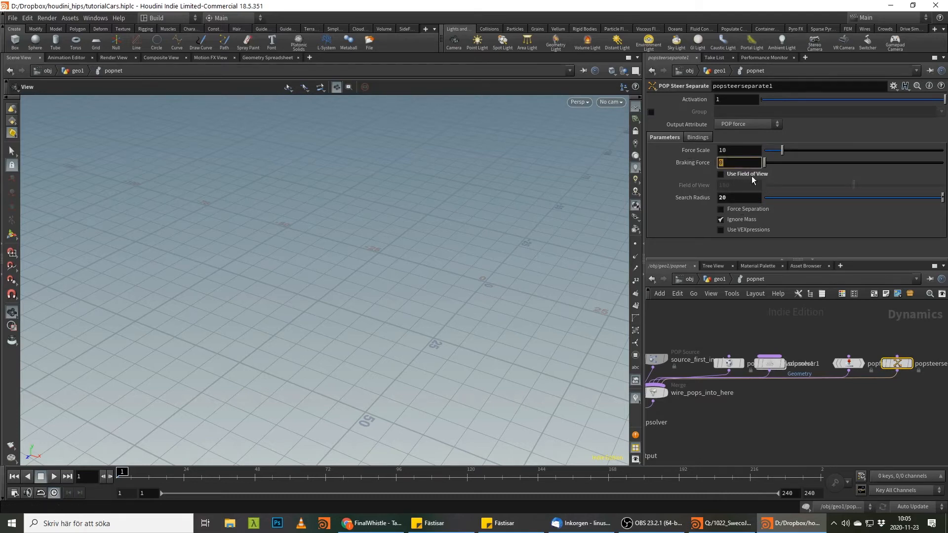
pyautogui.write('10')
pyautogui.press('Return')
pyautogui.write('20')
pyautogui.press('Return')
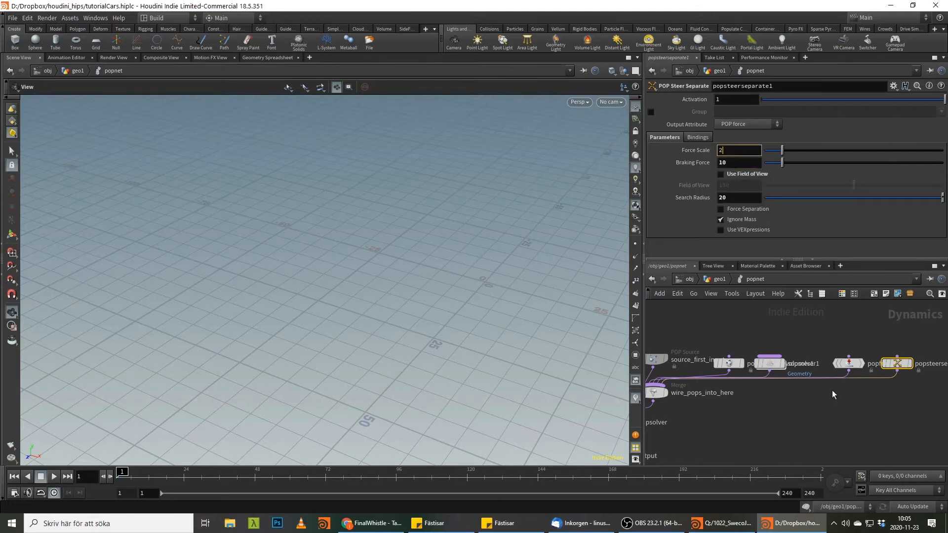
# Step: Return to geo1 and play the simulation, examining how the cars keep apart around both roundabouts
pyautogui.click(724, 279)
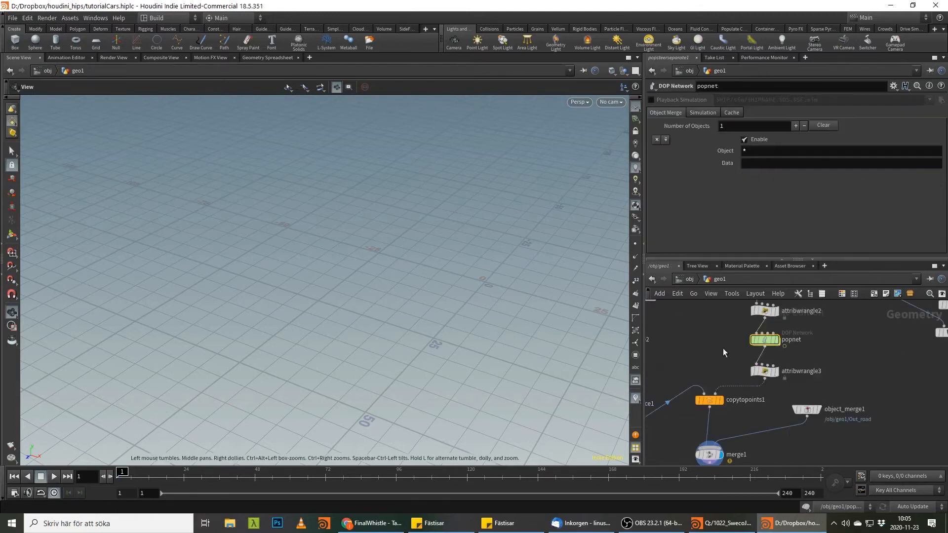
pyautogui.moveTo(508, 314); pyautogui.dragTo(410, 265, button='middle')
pyautogui.moveTo(411, 265); pyautogui.dragTo(239, 320, button='right')
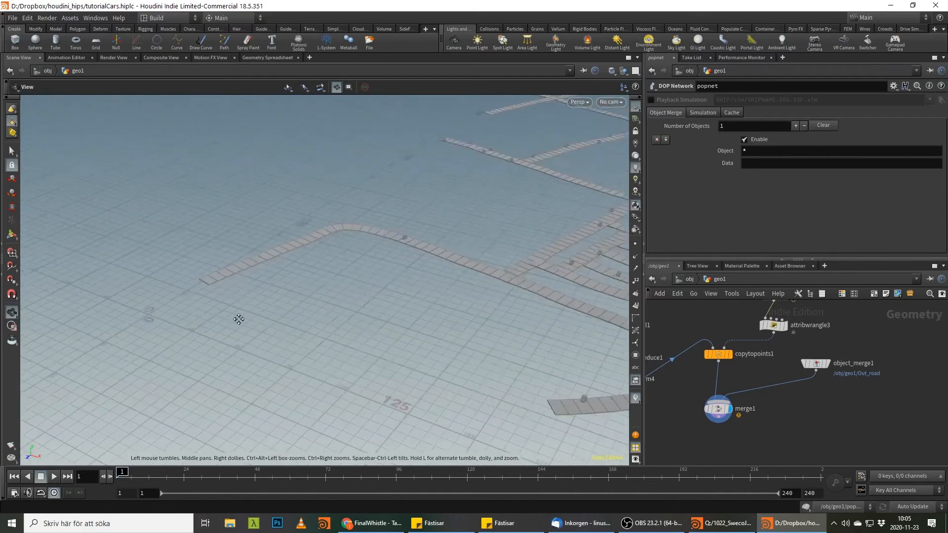
pyautogui.moveTo(513, 321); pyautogui.dragTo(288, 332, button='middle')
pyautogui.moveTo(288, 332); pyautogui.dragTo(330, 376, button='right')
pyautogui.click(55, 476)
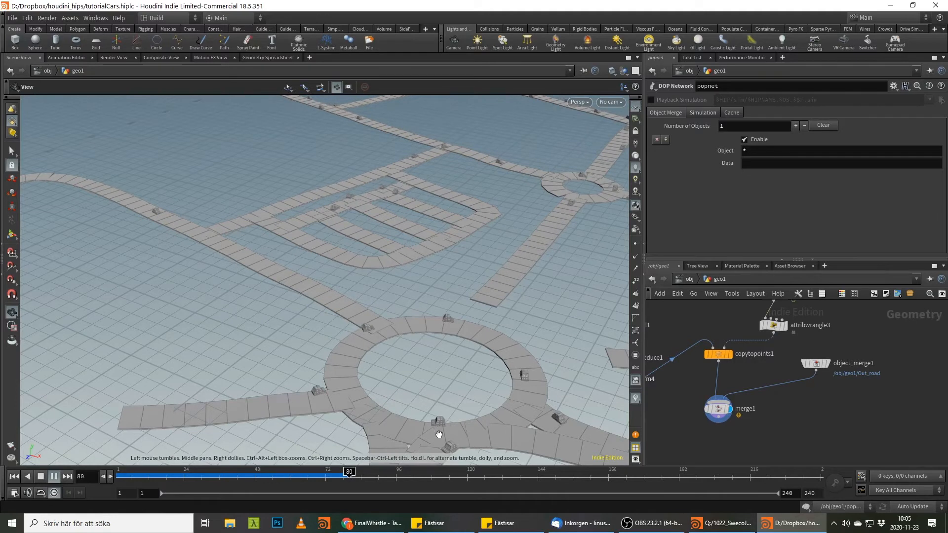
pyautogui.moveTo(501, 349); pyautogui.dragTo(503, 231, button='middle')
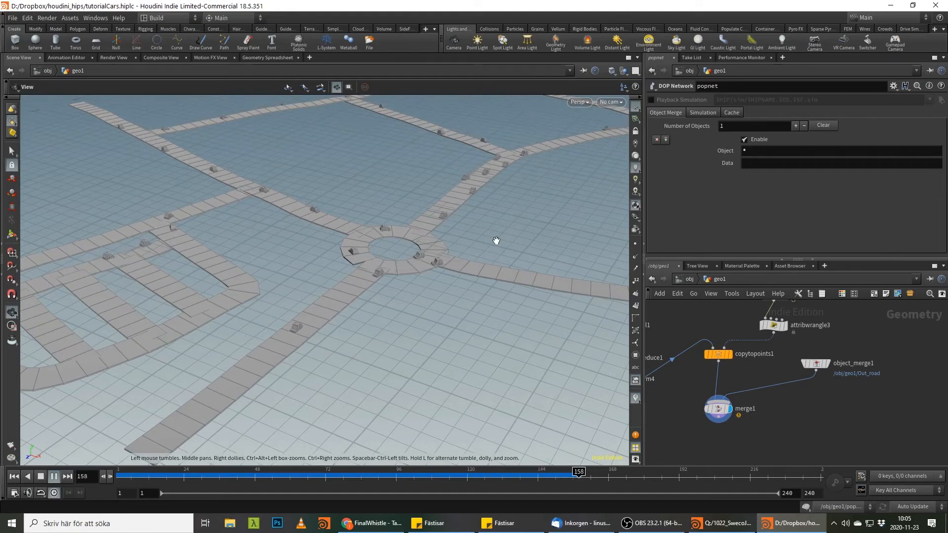
pyautogui.moveTo(180, 265); pyautogui.dragTo(265, 272, button='middle')
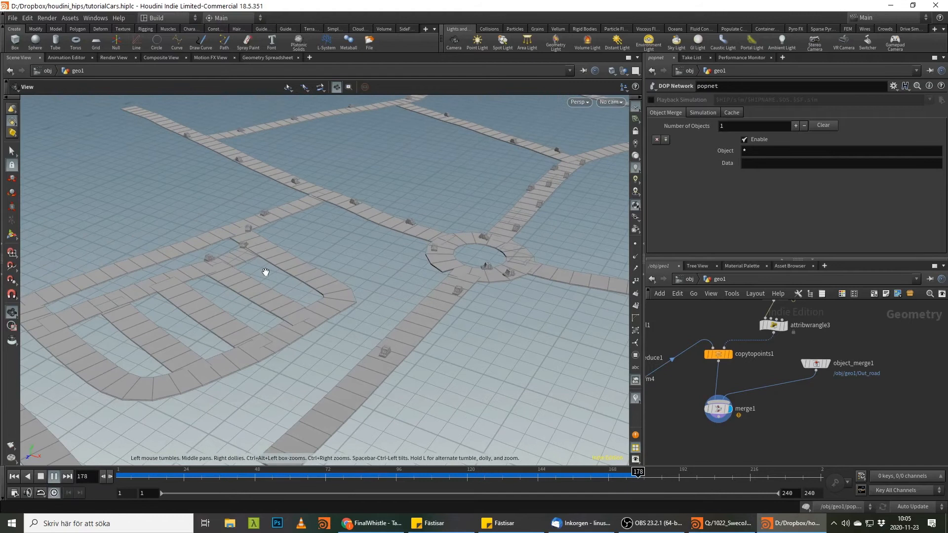
pyautogui.moveTo(419, 297); pyautogui.dragTo(345, 334, button='middle')
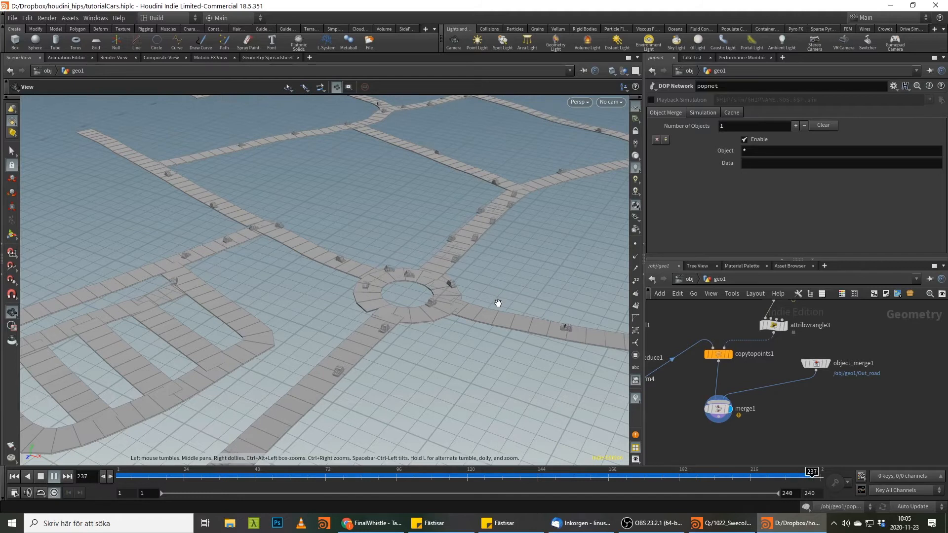
pyautogui.moveTo(493, 335); pyautogui.dragTo(385, 306, button='middle')
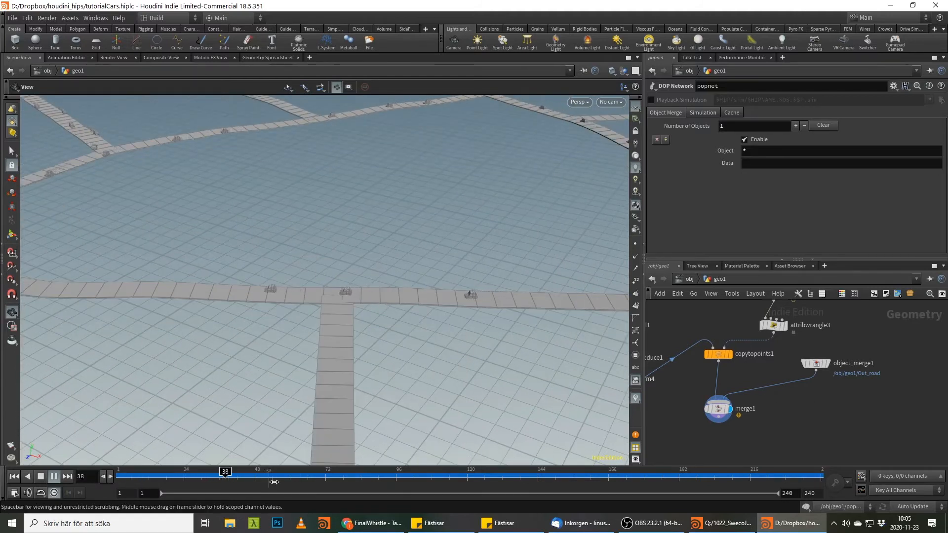
# Step: Scrub the simulation to frame 177 and examine the spacing of the cars at the road junction
pyautogui.moveTo(181, 366); pyautogui.dragTo(439, 515, button='middle')
pyautogui.moveTo(275, 193); pyautogui.dragTo(277, 228, button='right')
pyautogui.moveTo(277, 229); pyautogui.dragTo(300, 307, button='middle')
pyautogui.moveTo(379, 473); pyautogui.dragTo(635, 471)
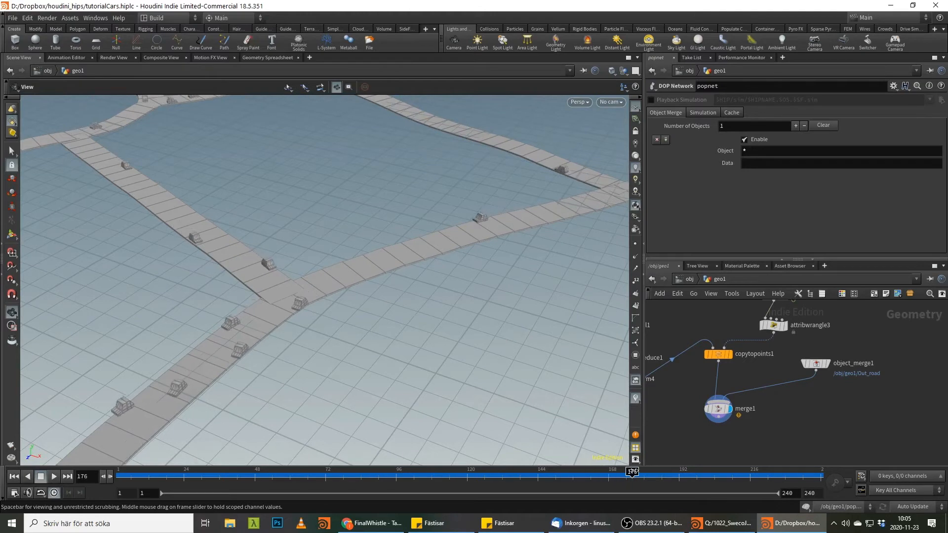
pyautogui.moveTo(728, 355)
pyautogui.moveTo(766, 357); pyautogui.dragTo(745, 431, button='middle')
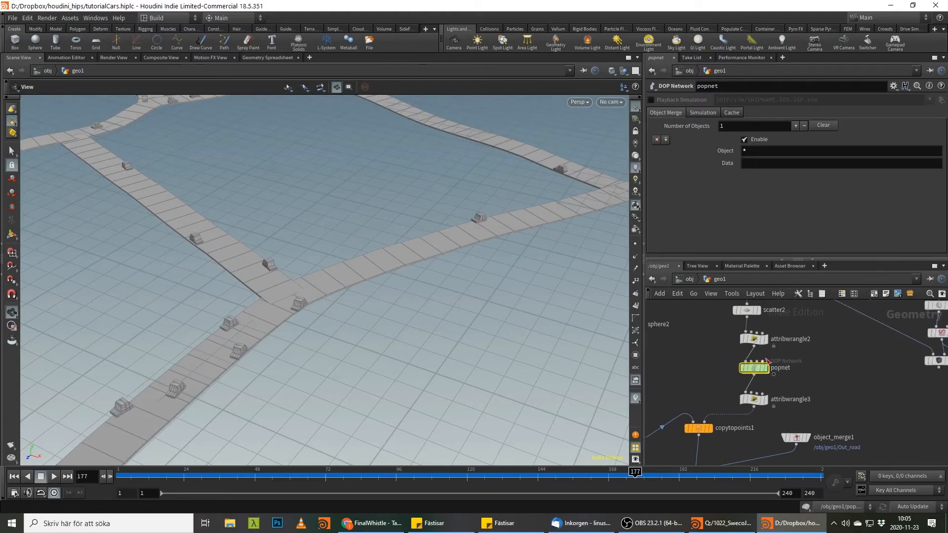
# Step: Enable Force Separation on popsteerseparate1 inside popnet, return to geo1 and replay the simulation from frame 1
pyautogui.doubleClick(754, 368)
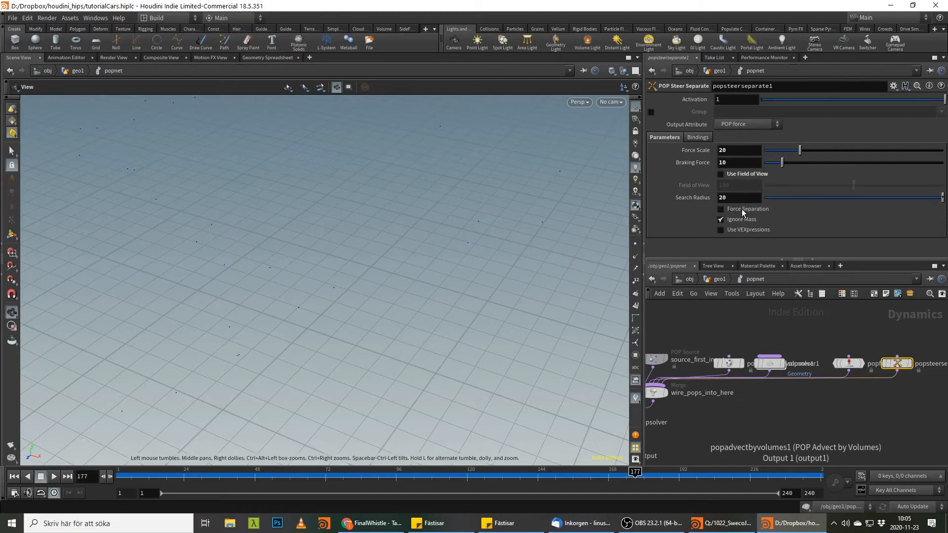
pyautogui.click(718, 279)
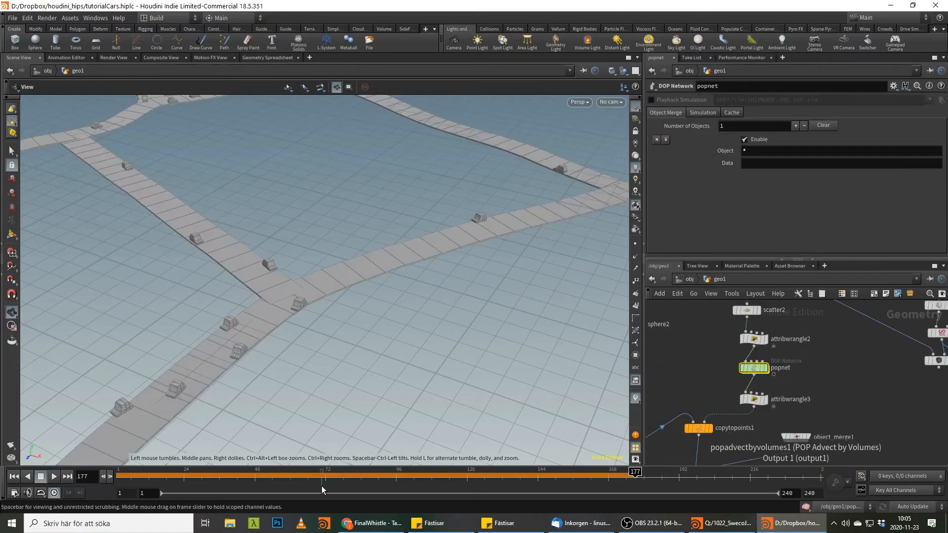
pyautogui.click(14, 477)
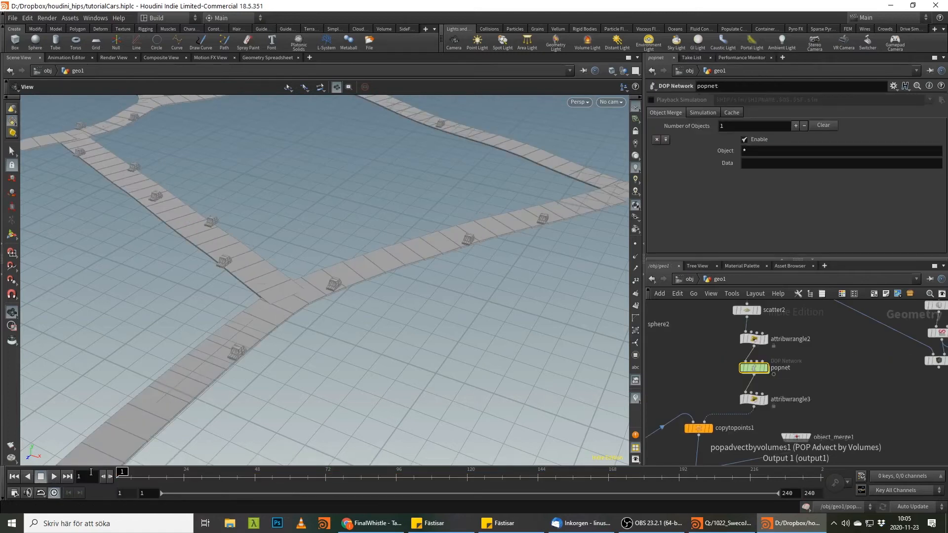
pyautogui.click(55, 476)
# Step: Display only copytopoints1 and scrub the simulation to frame 140, examining the spacing of the cars without the road surface
pyautogui.moveTo(745, 431); pyautogui.dragTo(789, 295, button='middle')
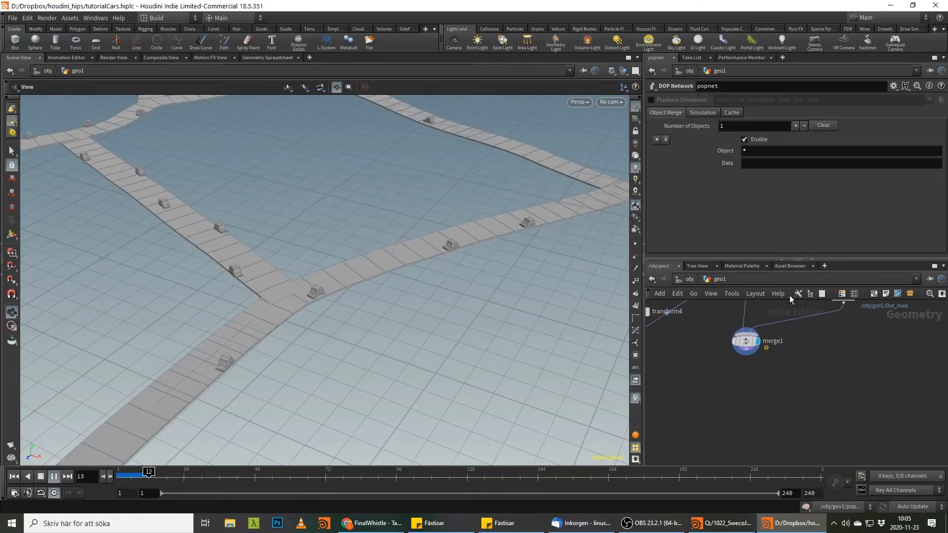
pyautogui.moveTo(777, 333); pyautogui.dragTo(770, 385, button='middle')
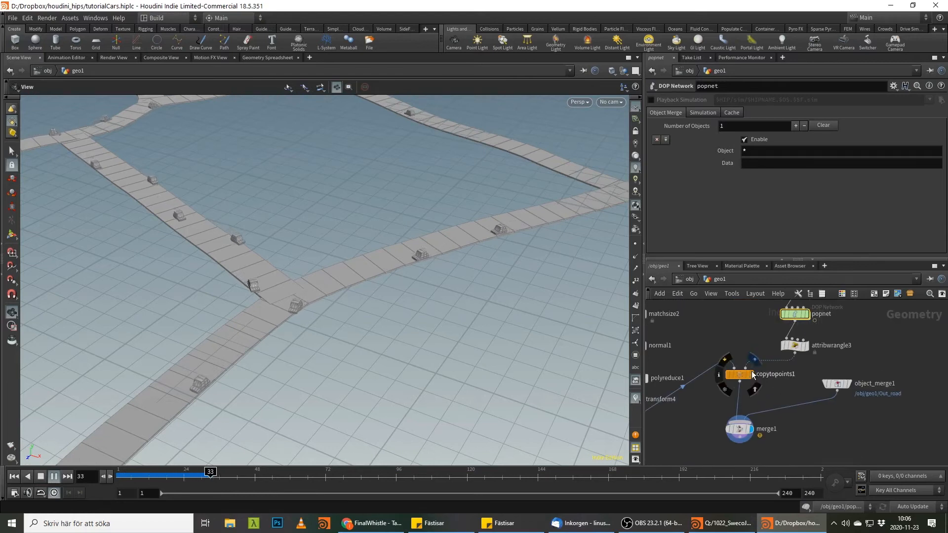
pyautogui.click(751, 374)
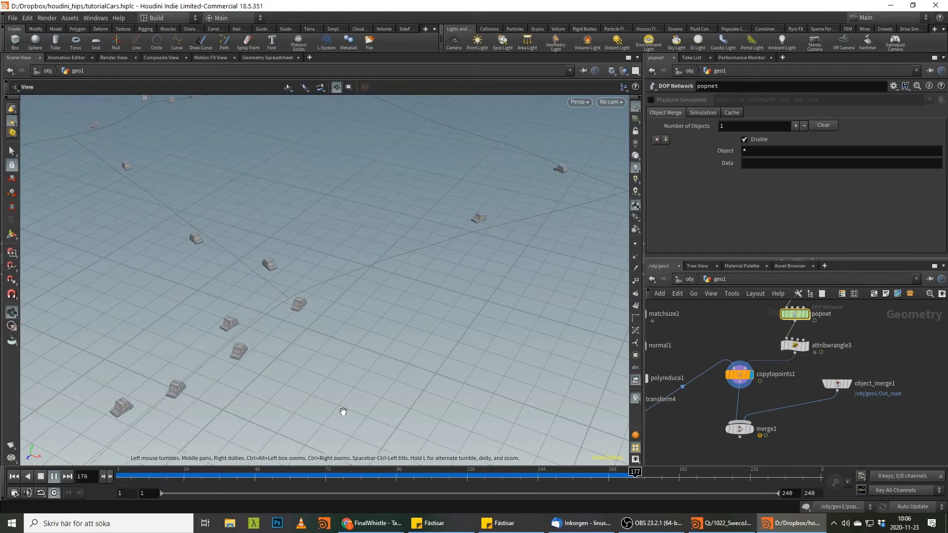
pyautogui.moveTo(359, 483); pyautogui.dragTo(288, 485)
pyautogui.moveTo(370, 246); pyautogui.dragTo(461, 280, button='right')
pyautogui.moveTo(220, 317); pyautogui.dragTo(288, 391, button='right')
pyautogui.moveTo(287, 477); pyautogui.dragTo(522, 435)
pyautogui.moveTo(759, 331); pyautogui.dragTo(801, 356, button='middle')
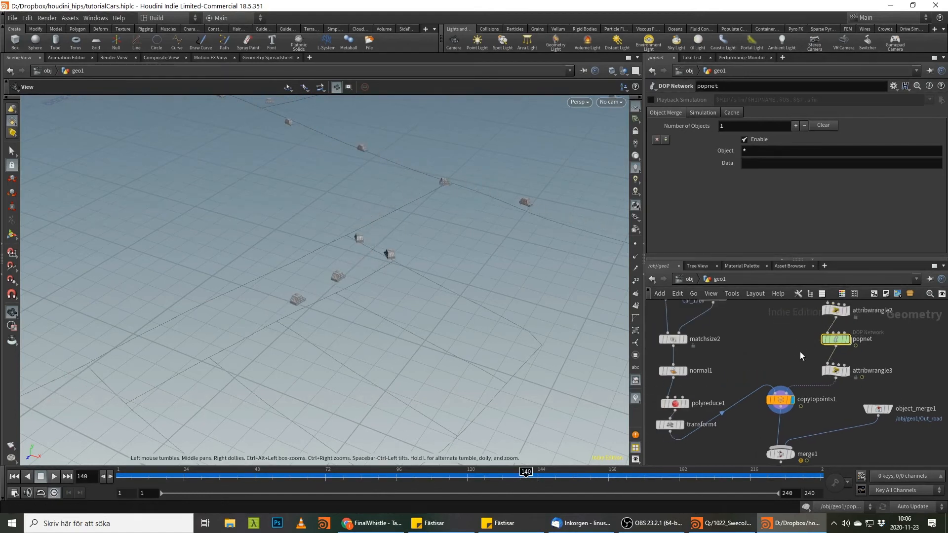
pyautogui.click(836, 371)
pyautogui.moveTo(845, 306); pyautogui.dragTo(841, 339, button='middle')
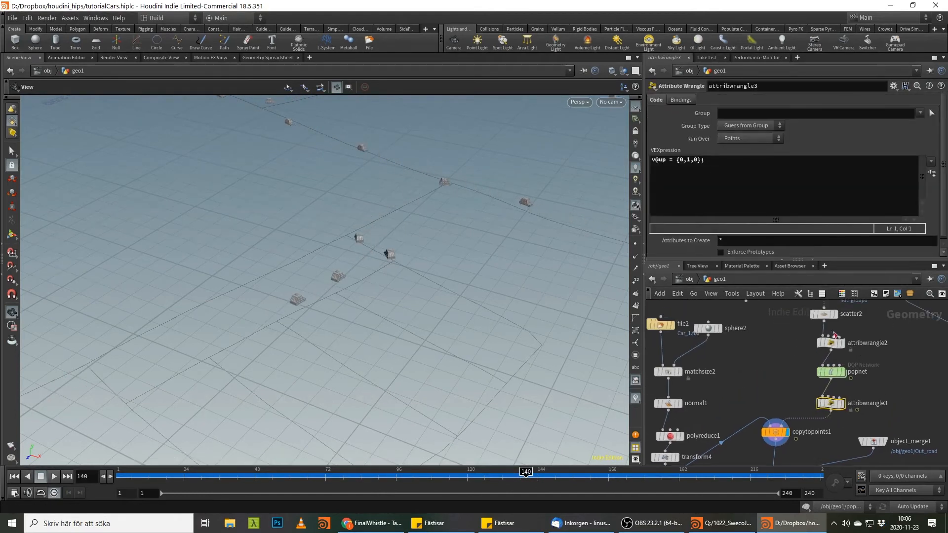
pyautogui.click(831, 343)
pyautogui.click(684, 161)
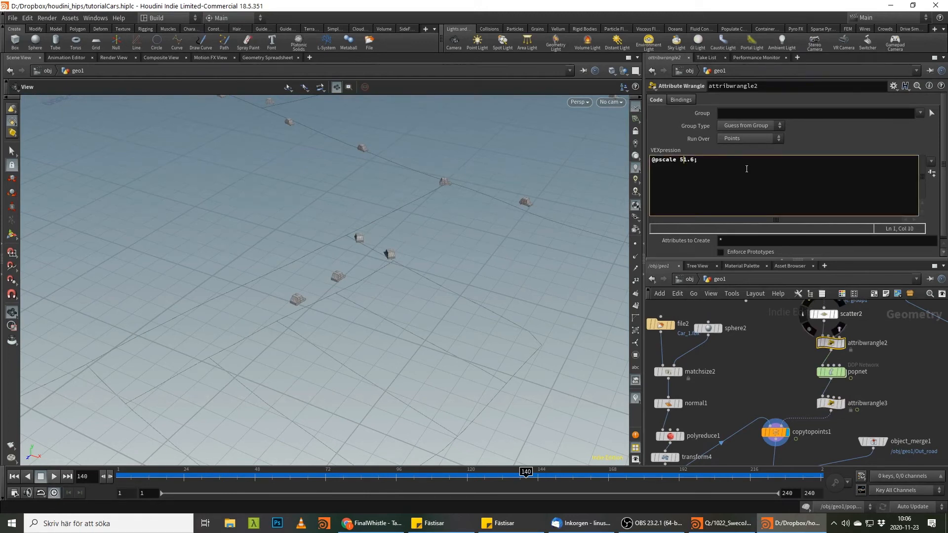
pyautogui.click(14, 476)
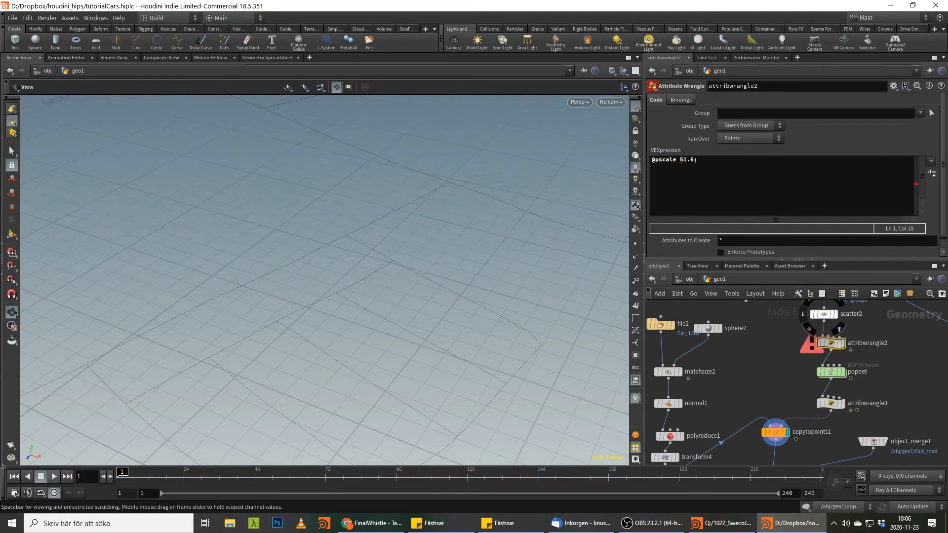
pyautogui.click(52, 477)
pyautogui.hotkey('ctrl', 'Up')
pyautogui.click(675, 163)
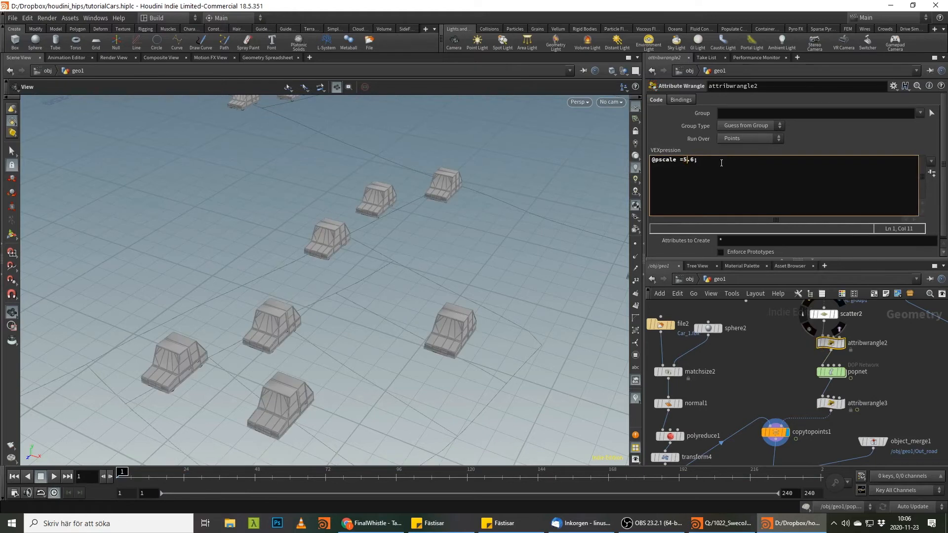
pyautogui.click(54, 475)
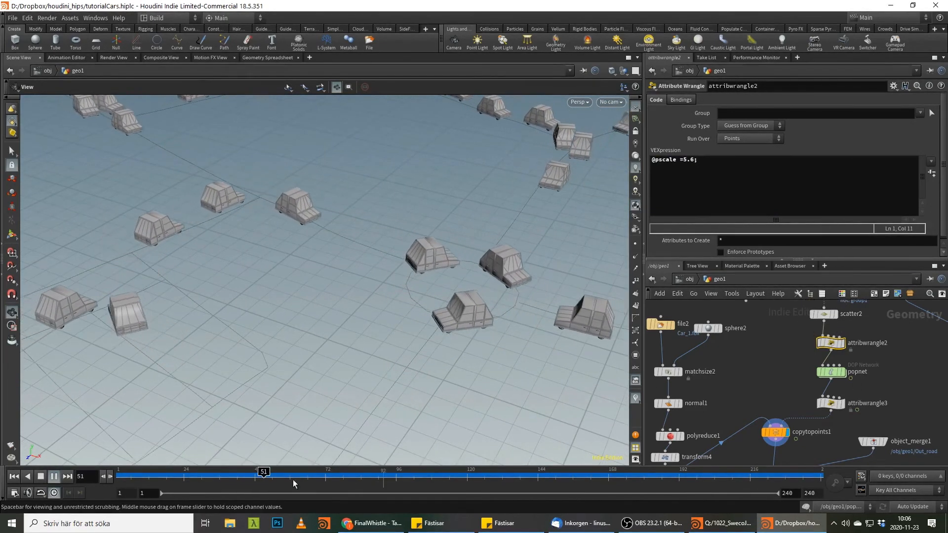
pyautogui.click(269, 478)
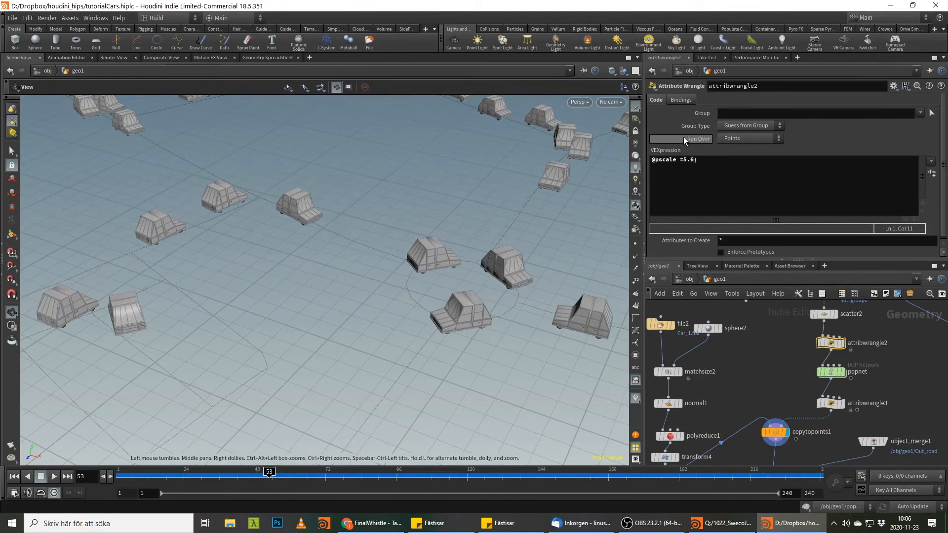
pyautogui.click(682, 161)
pyautogui.press('Delete')
pyautogui.click(748, 394)
# Step: Play the simulation from frame 1 to frame 125, examining how the cars keep apart around the roundabout
pyautogui.moveTo(247, 476); pyautogui.dragTo(24, 474)
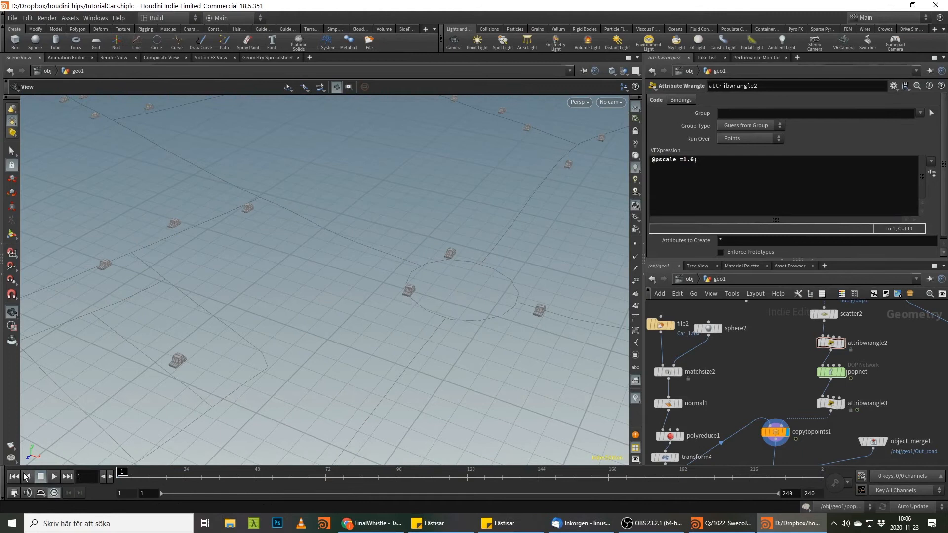
pyautogui.click(53, 476)
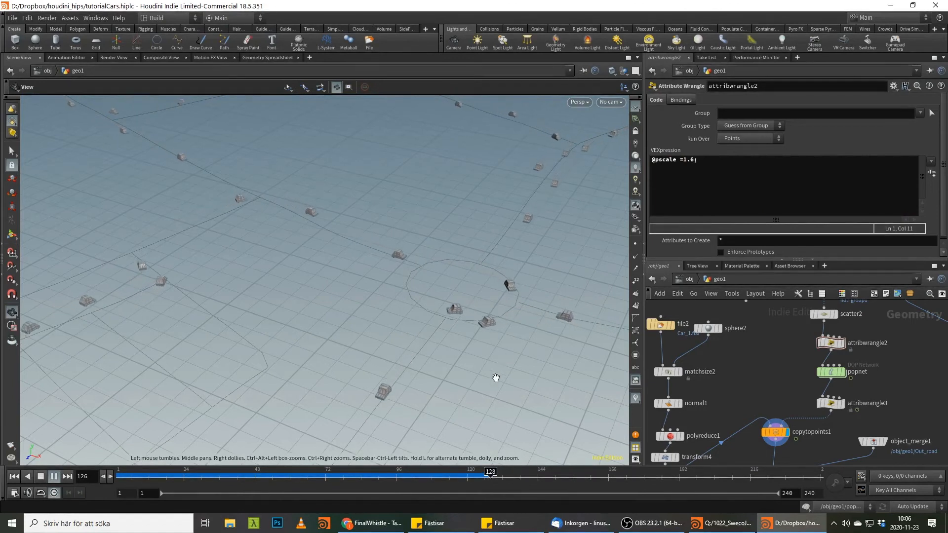
pyautogui.click(481, 475)
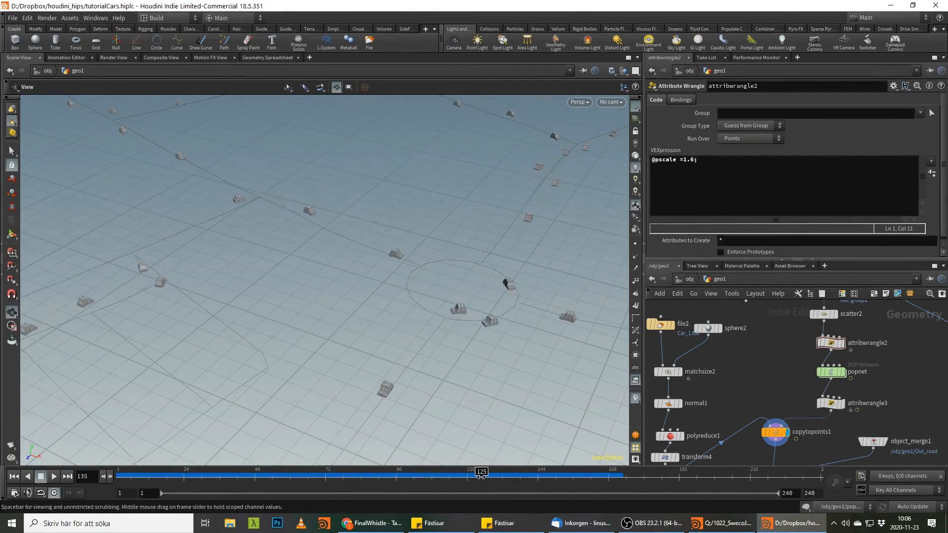
pyautogui.hotkey('alt', 'Tab')
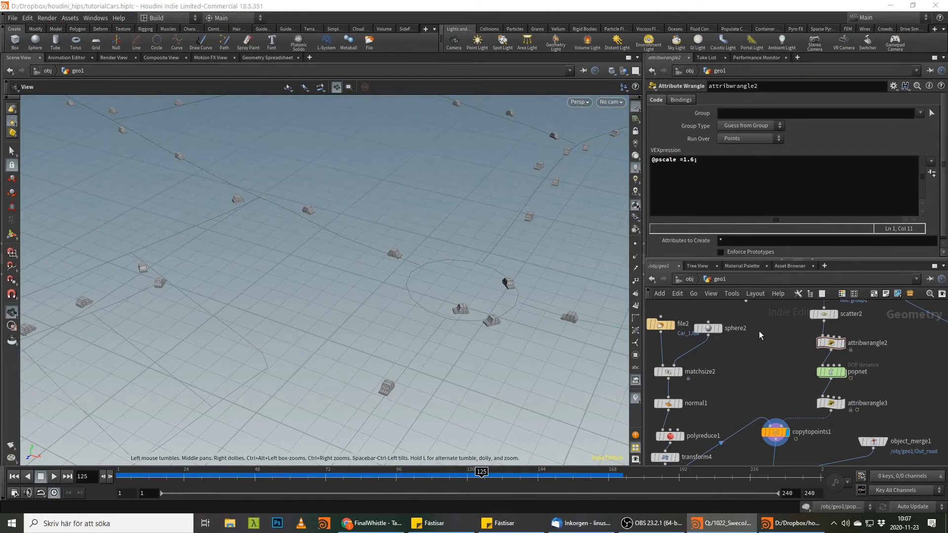
pyautogui.doubleClick(830, 371)
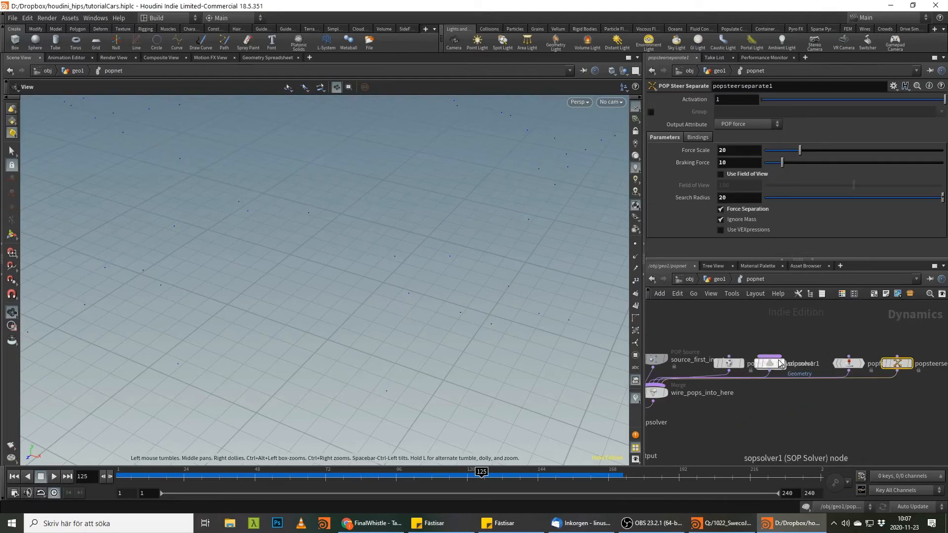
pyautogui.click(729, 364)
pyautogui.moveTo(728, 368); pyautogui.dragTo(723, 368)
pyautogui.scroll(-2, 754, 192)
pyautogui.click(740, 250)
pyautogui.scroll(-2, 751, 242)
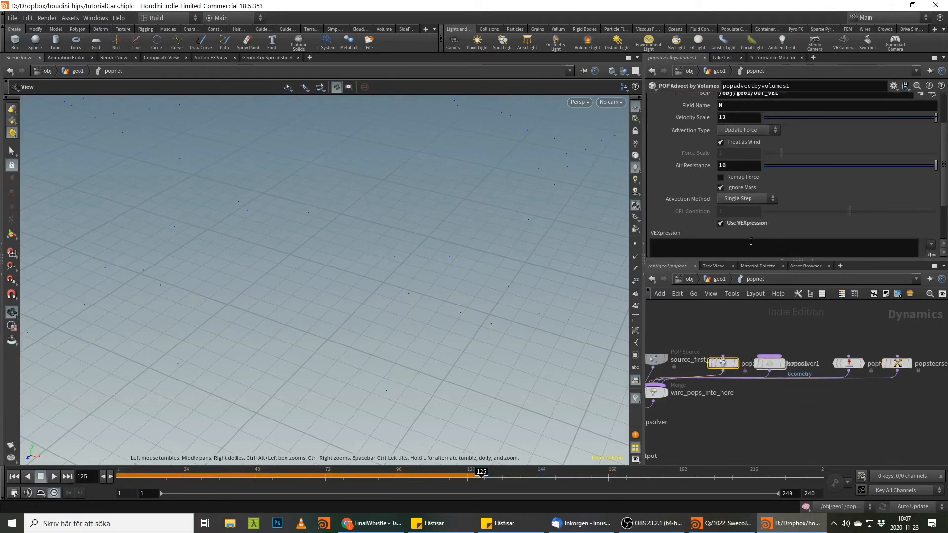
pyautogui.write('velscale *=')
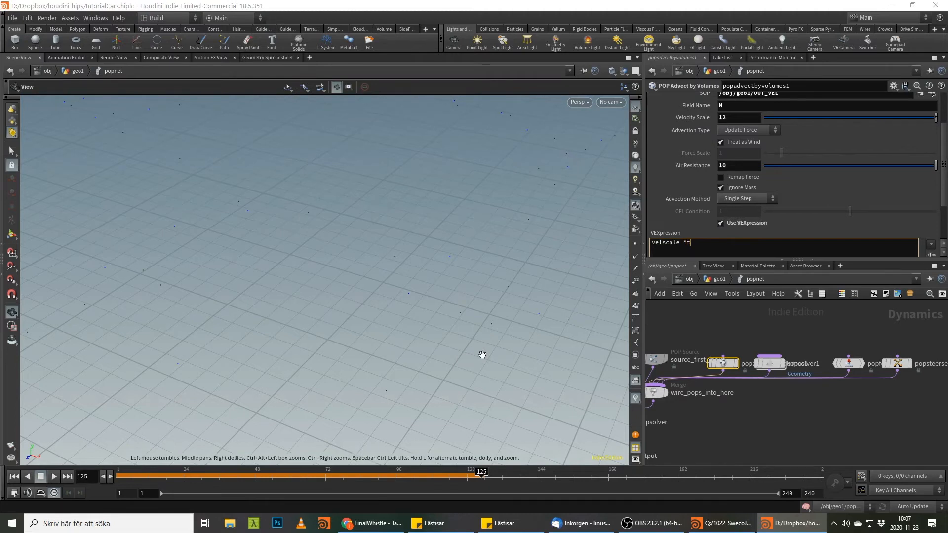
pyautogui.write('ti')
pyautogui.press('BackSpace')
pyautogui.write('fit')
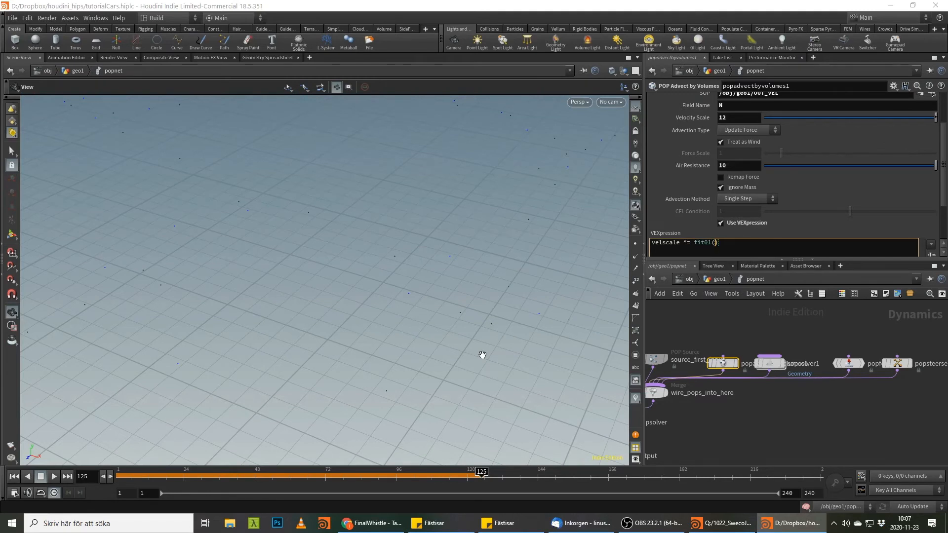
pyautogui.write('rand()=)')
# Step: Return to geo1, play the simulation from frame 1 to examine the randomized car speeds, and rewind it
pyautogui.click(724, 279)
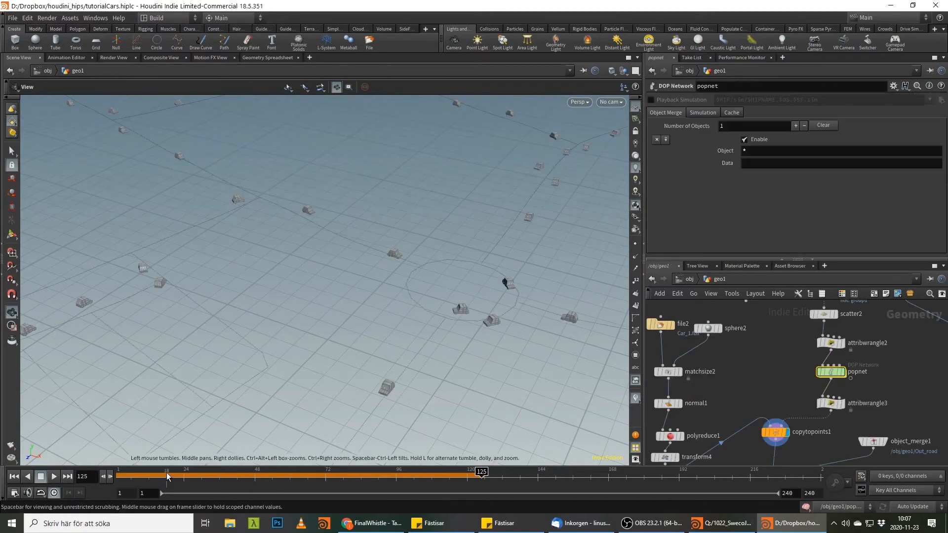
pyautogui.moveTo(167, 476); pyautogui.dragTo(2, 475)
pyautogui.click(54, 476)
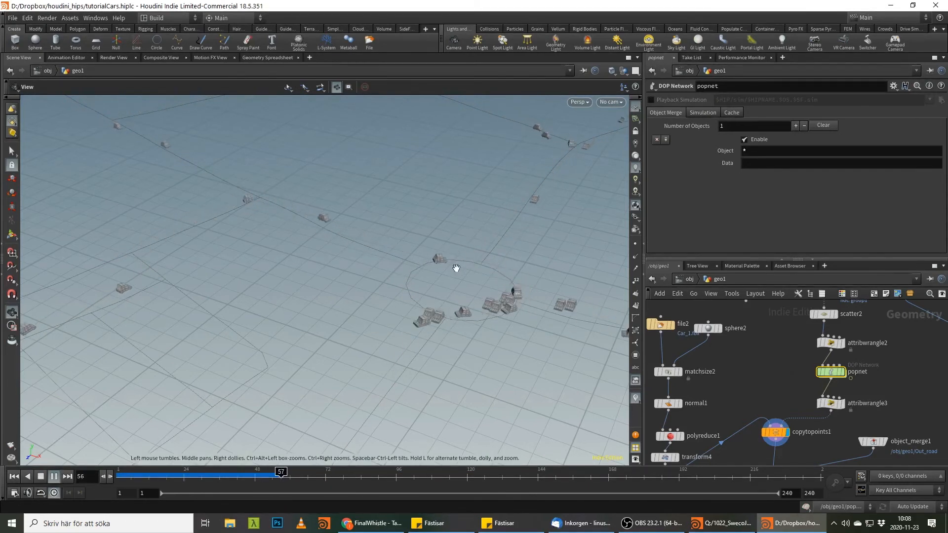
pyautogui.moveTo(277, 475); pyautogui.dragTo(121, 474)
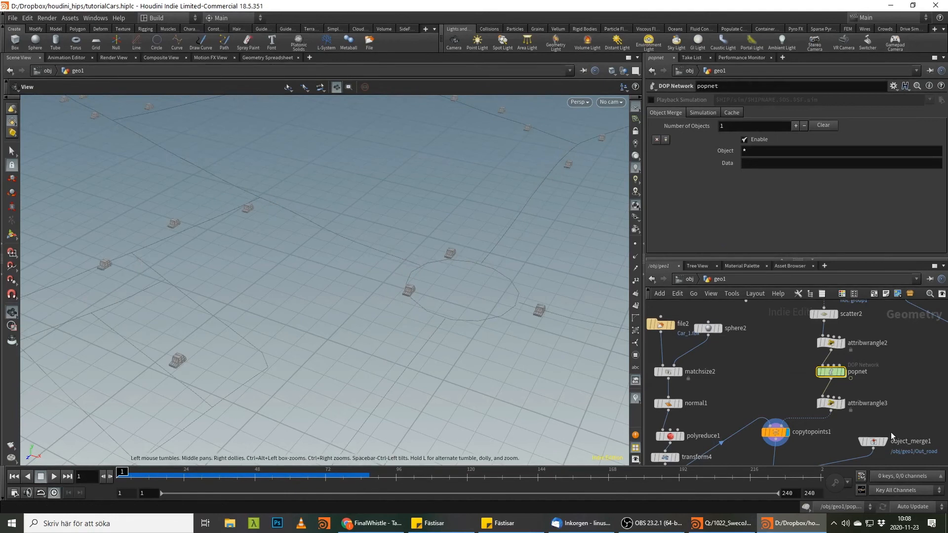
# Step: Change the fit01 lower bound to .9 in the VEXpression of popadvectbyvolumes1
pyautogui.doubleClick(831, 373)
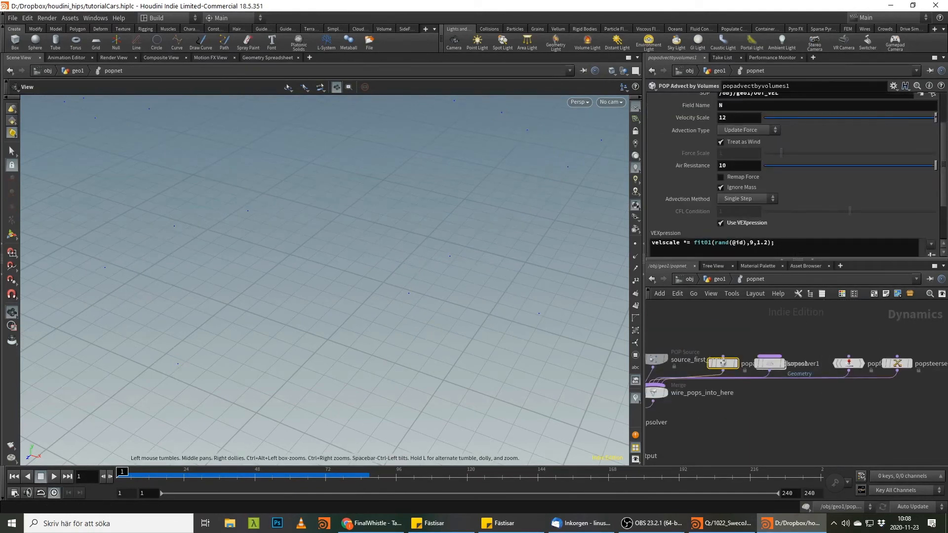
pyautogui.hotkey('alt', 'Tab')
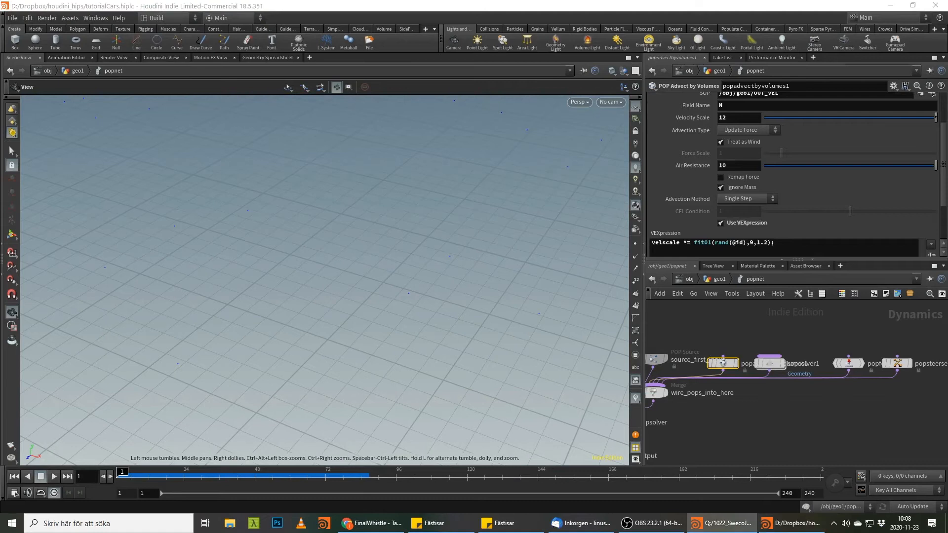
pyautogui.click(758, 242)
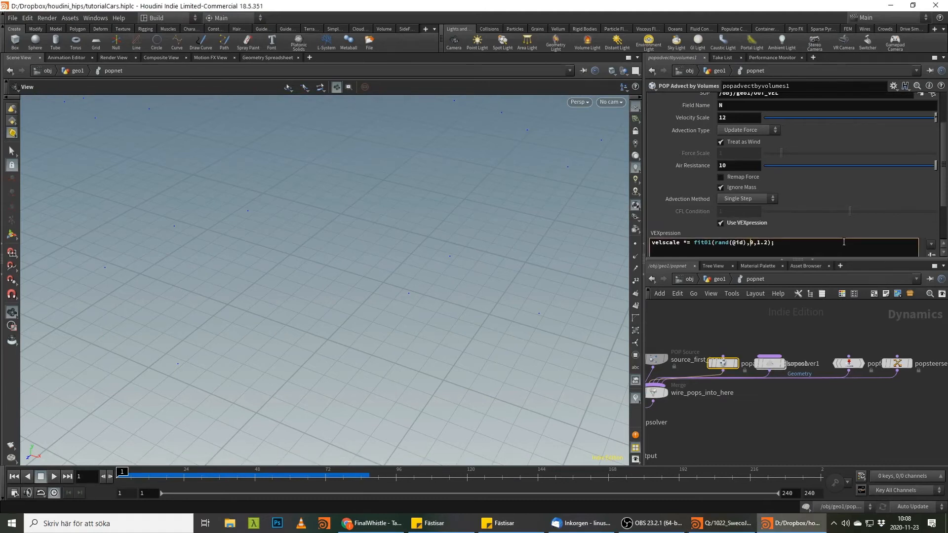
pyautogui.write('.')
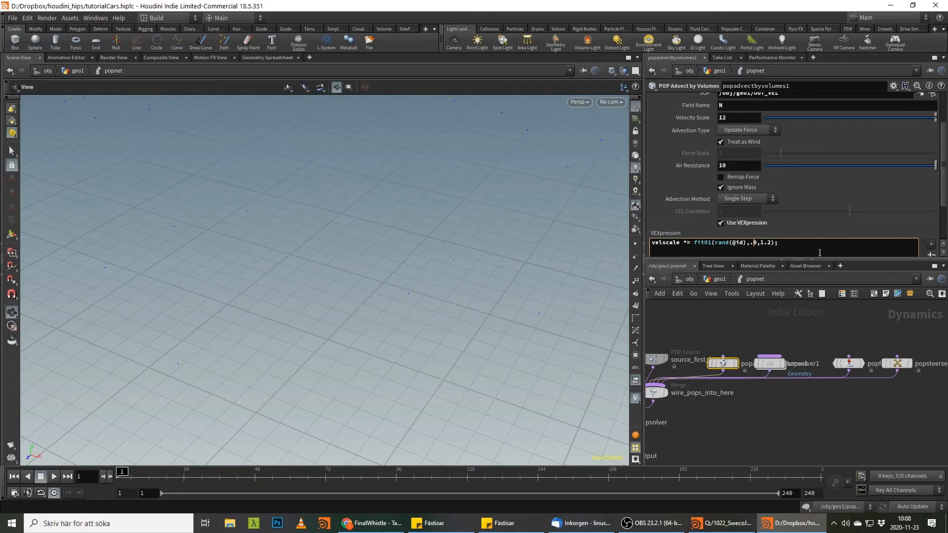
# Step: Return to geo1, replay the simulation and scrub to frame 107 to examine the varied car speeds
pyautogui.click(722, 280)
pyautogui.click(54, 477)
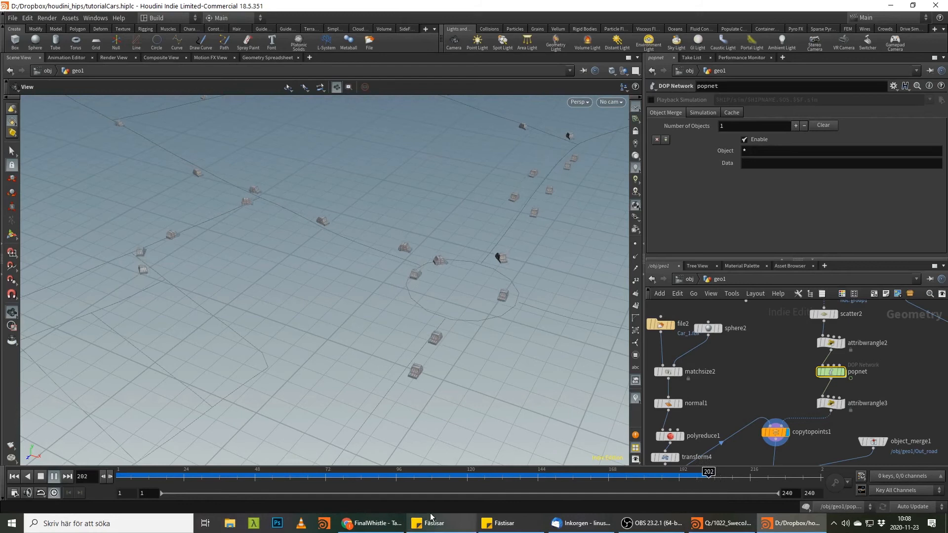
pyautogui.moveTo(227, 475); pyautogui.dragTo(428, 475)
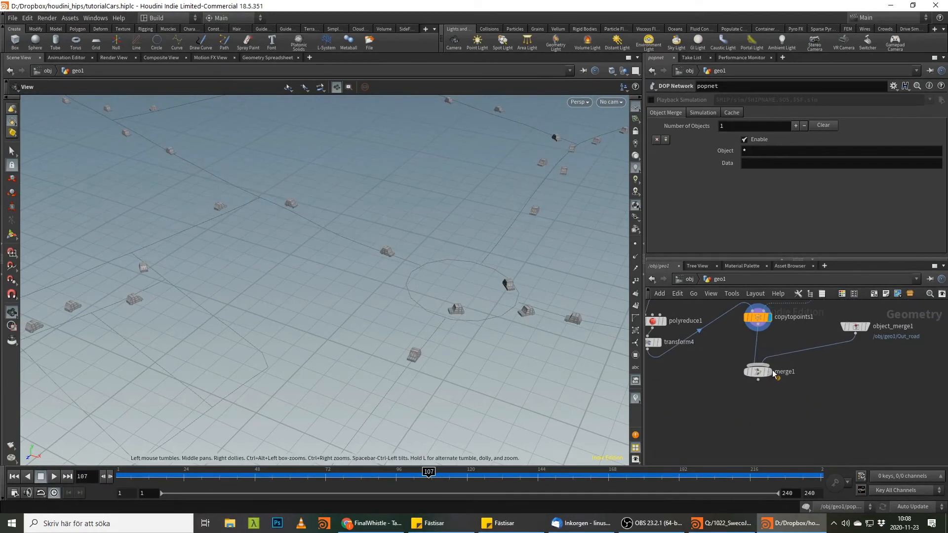
# Step: Display merge1 to show the cars together with the roads and move the simulation to frame 216
pyautogui.click(769, 371)
pyautogui.click(755, 371)
pyautogui.moveTo(327, 475); pyautogui.dragTo(750, 471)
# Step: Examine the distribution of cars across the whole road network at frame 216
pyautogui.moveTo(513, 213); pyautogui.dragTo(302, 402, button='middle')
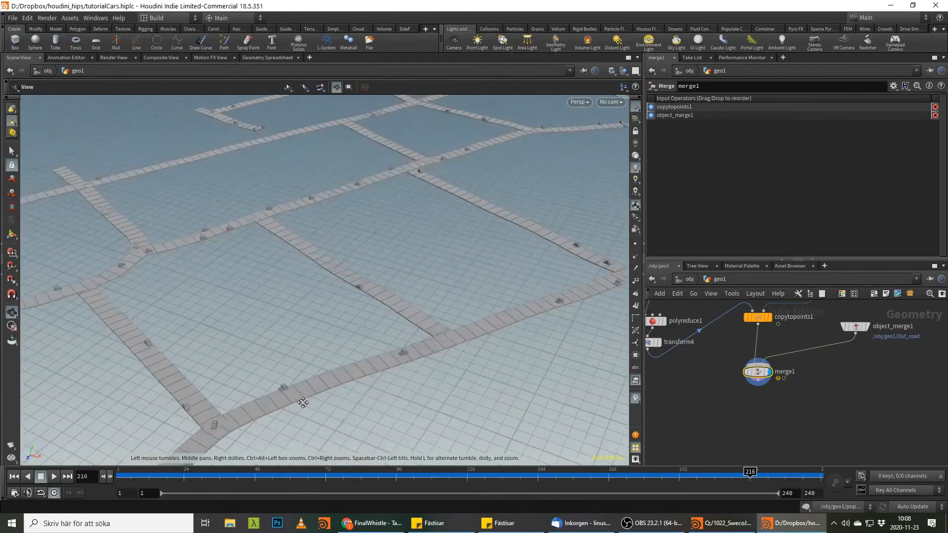
pyautogui.moveTo(302, 403); pyautogui.dragTo(351, 294, button='right')
pyautogui.moveTo(351, 294); pyautogui.dragTo(42, 333, button='middle')
pyautogui.moveTo(510, 345); pyautogui.dragTo(322, 286, button='middle')
pyautogui.moveTo(321, 286); pyautogui.dragTo(557, 181, button='right')
pyautogui.moveTo(318, 227); pyautogui.dragTo(494, 198, button='right')
pyautogui.moveTo(246, 252); pyautogui.dragTo(429, 201, button='right')
pyautogui.moveTo(446, 373); pyautogui.dragTo(417, 404, button='middle')
# Step: Move the simulation to frame 111 and examine the cars along the roads and at the junctions
pyautogui.moveTo(364, 474); pyautogui.dragTo(441, 483)
pyautogui.moveTo(553, 395); pyautogui.dragTo(381, 221, button='middle')
pyautogui.moveTo(380, 220); pyautogui.dragTo(274, 345, button='right')
pyautogui.moveTo(275, 346); pyautogui.dragTo(354, 308, button='middle')
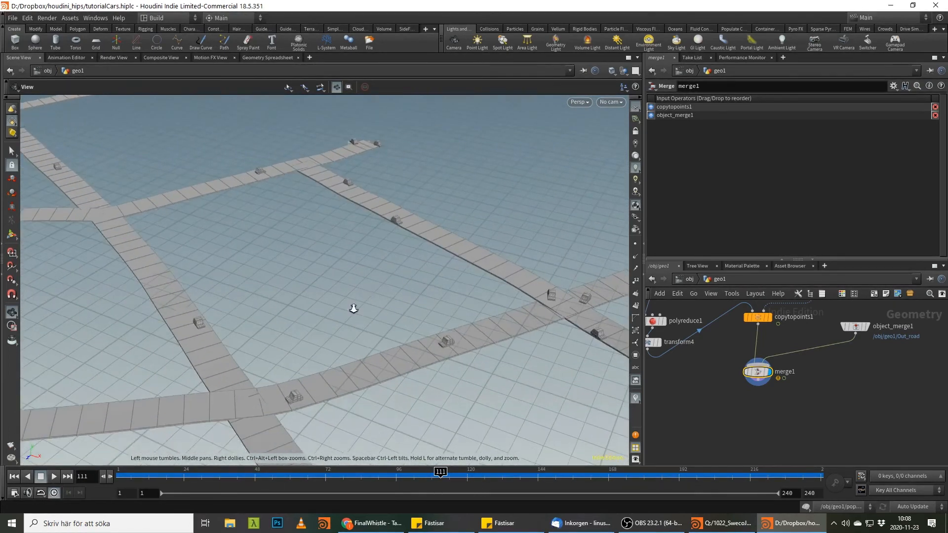
pyautogui.moveTo(354, 308); pyautogui.dragTo(326, 345, button='right')
pyautogui.moveTo(326, 345); pyautogui.dragTo(158, 334, button='middle')
pyautogui.moveTo(241, 359); pyautogui.dragTo(509, 288, button='middle')
pyautogui.moveTo(386, 312); pyautogui.dragTo(511, 313, button='middle')
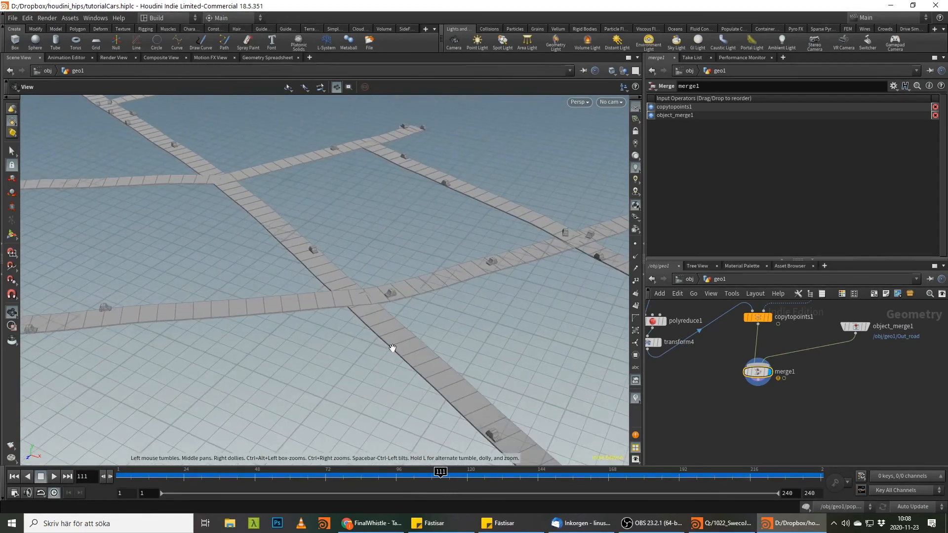
pyautogui.moveTo(393, 348); pyautogui.dragTo(514, 318, button='middle')
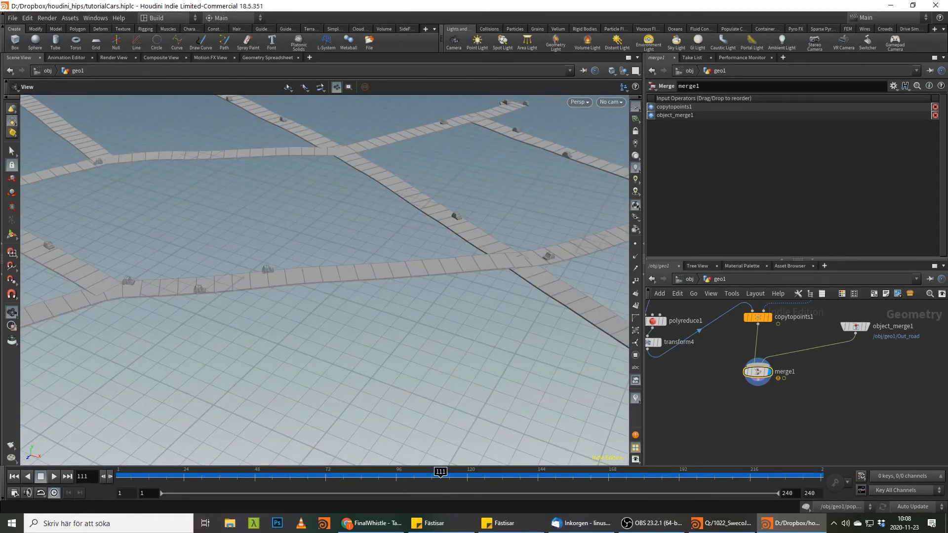
# Step: Leave geo1 and go up to the obj level
pyautogui.moveTo(865, 409); pyautogui.dragTo(863, 439, button='middle')
pyautogui.click(693, 280)
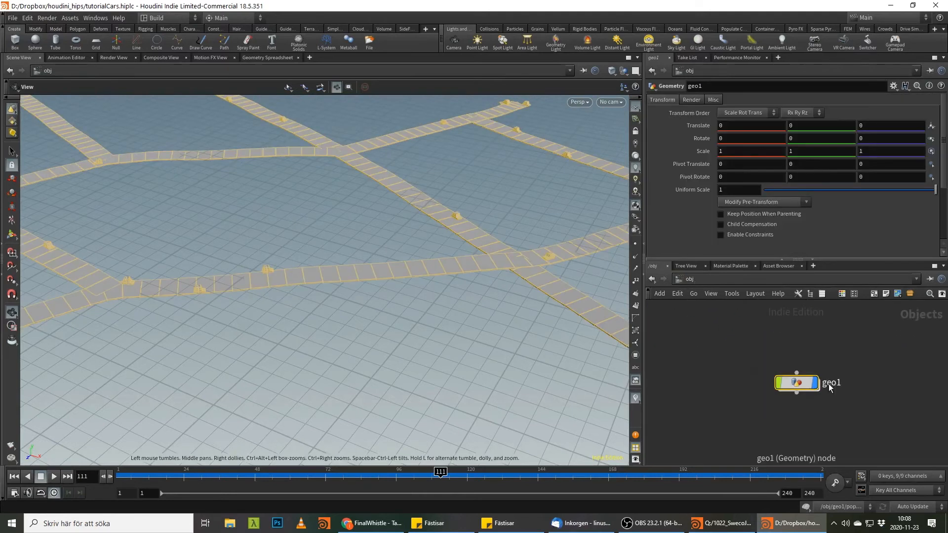
# Step: Add a POP Wrangle node inside geo1's popnet
pyautogui.doubleClick(800, 385)
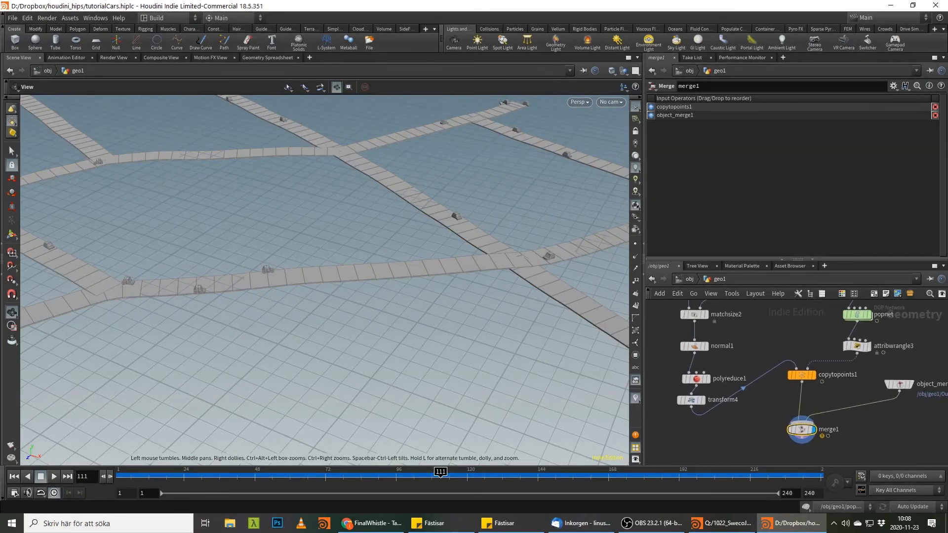
pyautogui.hotkey('alt', 'Tab')
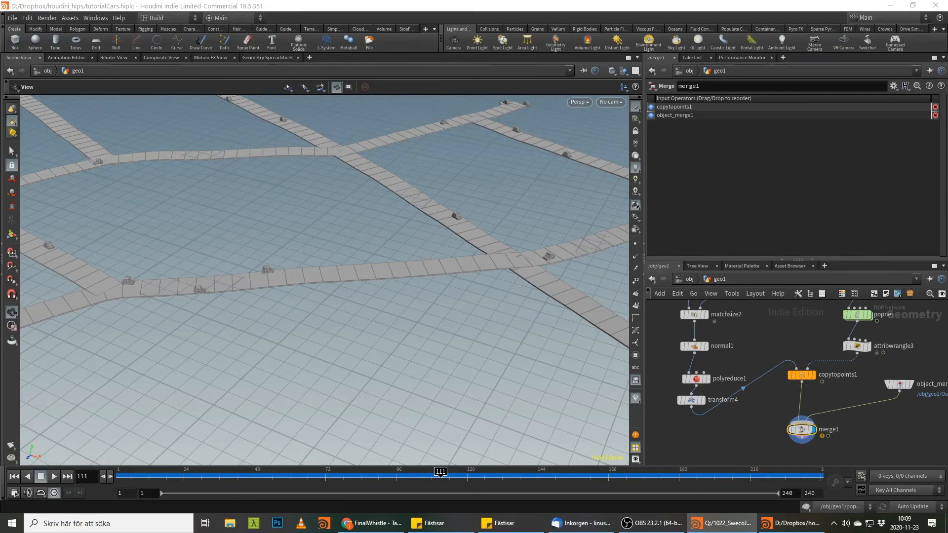
pyautogui.moveTo(819, 332); pyautogui.dragTo(793, 348, button='middle')
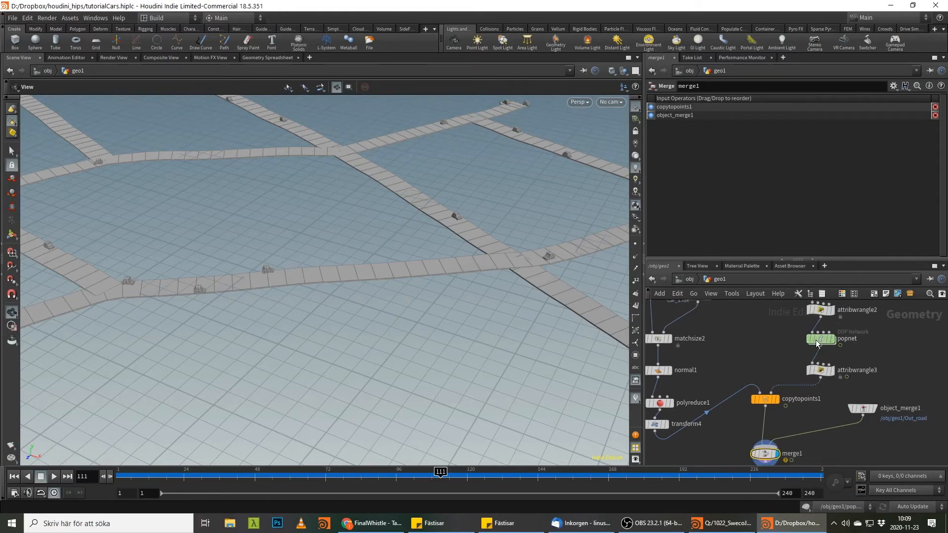
pyautogui.doubleClick(815, 340)
pyautogui.press('Tab')
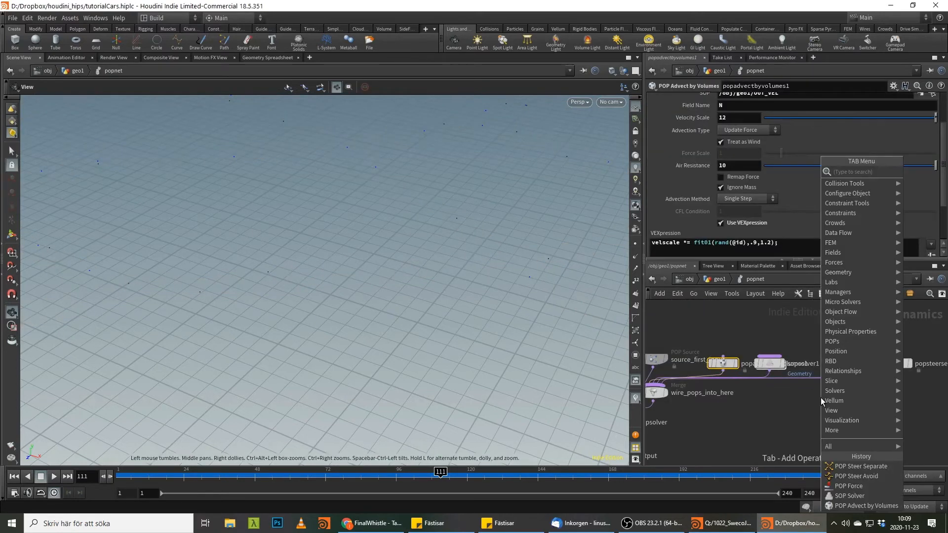
pyautogui.write('popw')
pyautogui.press('Return')
pyautogui.press('Escape')
pyautogui.press('Tab')
pyautogui.write('pop wr')
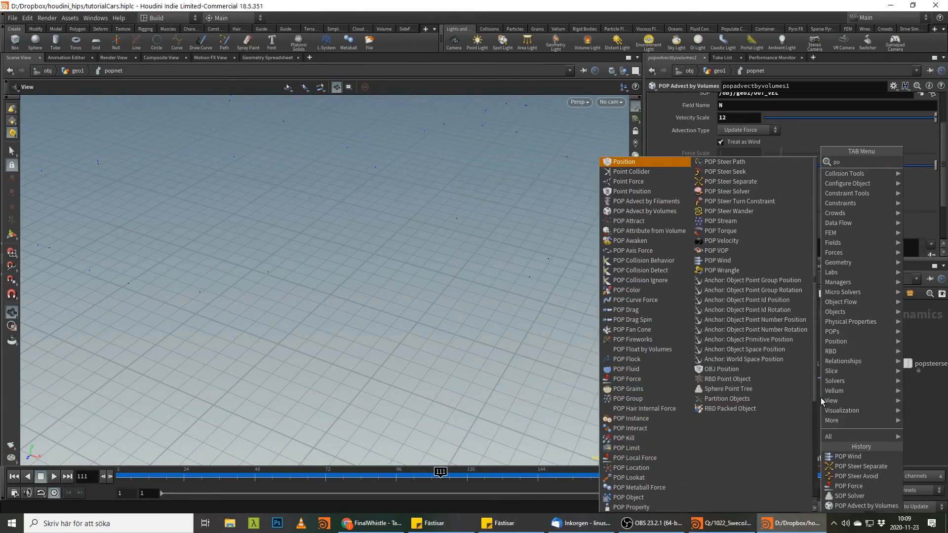
pyautogui.press('Return')
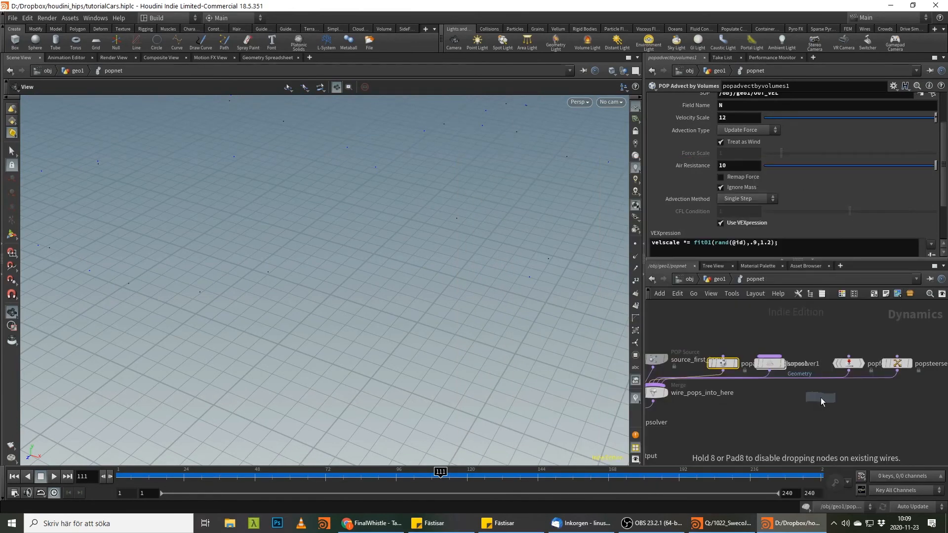
pyautogui.click(820, 398)
# Step: Wire the POP Wrangle into the wire_pops_into_here merge and open its VEXpression for editing
pyautogui.click(788, 404)
pyautogui.click(732, 378)
pyautogui.moveTo(882, 317); pyautogui.dragTo(698, 344, button='middle')
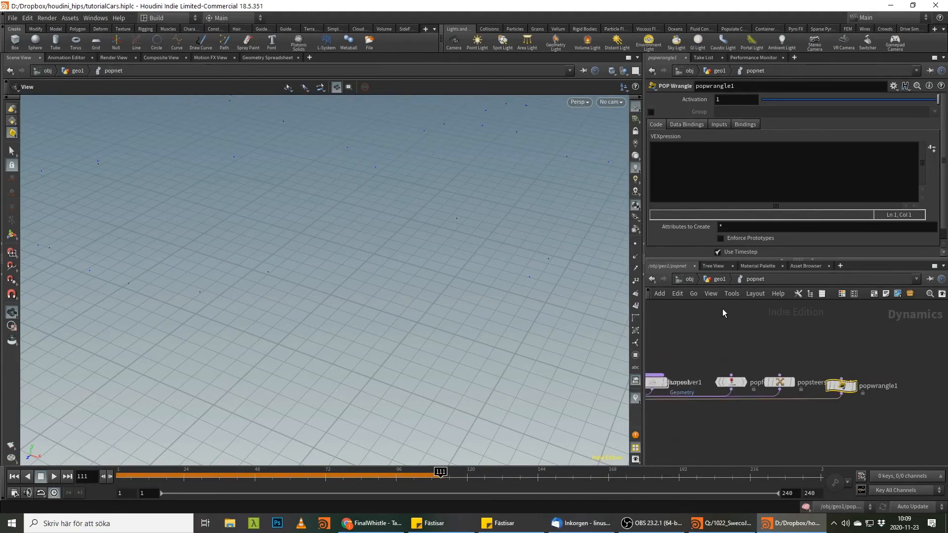
pyautogui.moveTo(801, 336); pyautogui.dragTo(783, 338, button='middle')
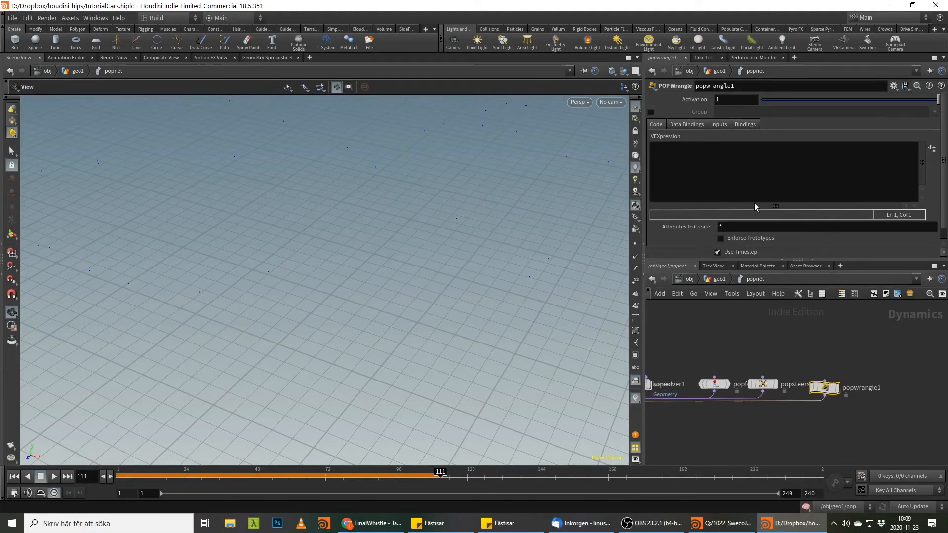
pyautogui.click(738, 168)
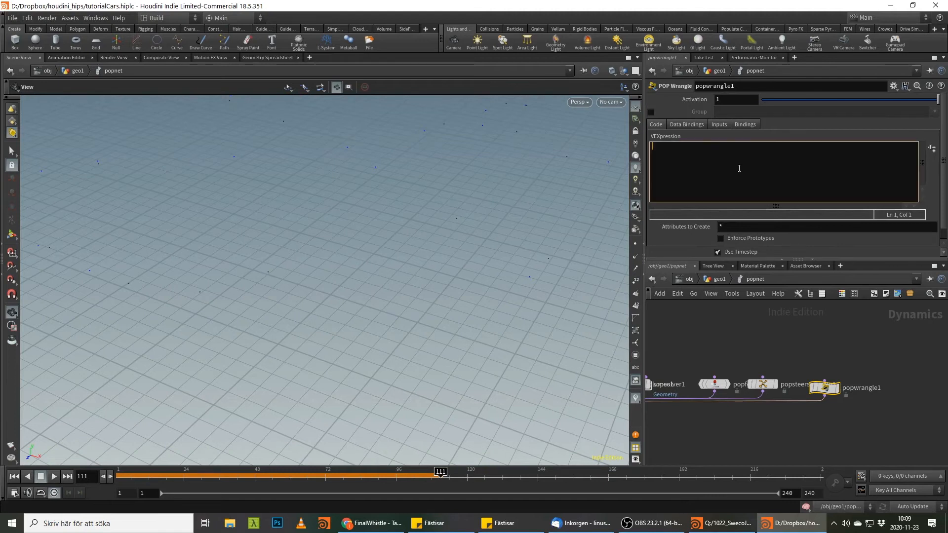
# Step: In geo1's attribwrangle2, add the line f@minspeed=0; below the pscale line of the VEXpression
pyautogui.click(719, 279)
pyautogui.moveTo(825, 313); pyautogui.dragTo(819, 339, button='middle')
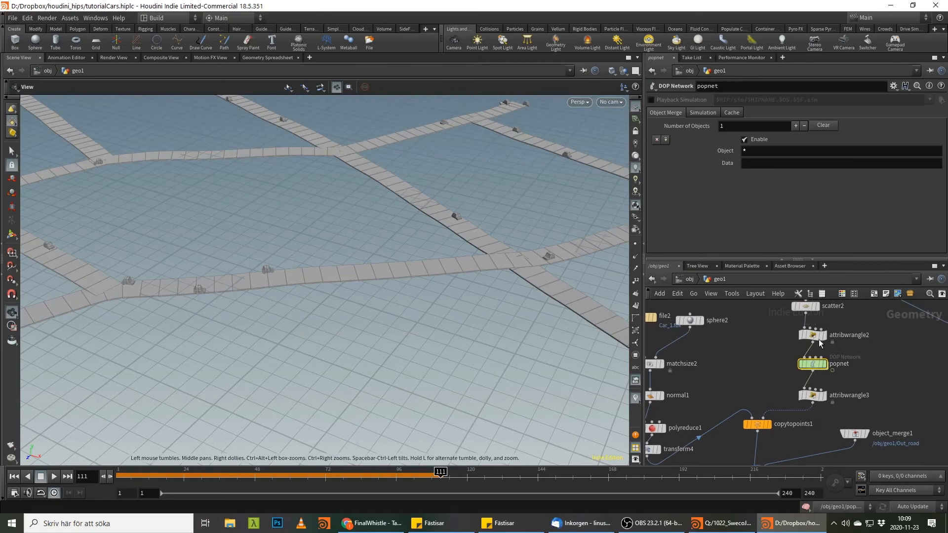
pyautogui.click(815, 336)
pyautogui.click(739, 178)
pyautogui.press('Return')
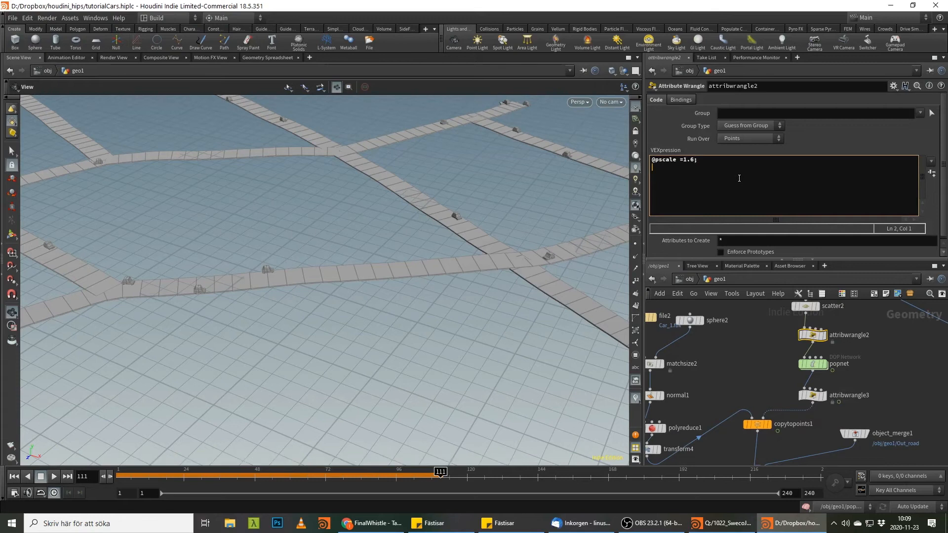
pyautogui.write('f@')
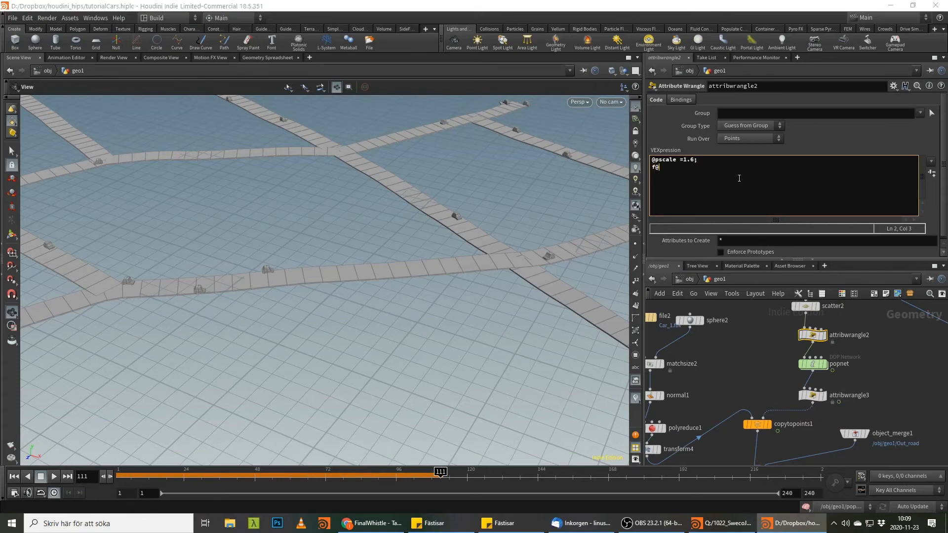
pyautogui.write('maxspeed =')
pyautogui.press('BackSpace')
pyautogui.press('BackSpace')
pyautogui.press('BackSpace')
pyautogui.press('BackSpace')
pyautogui.press('BackSpace')
pyautogui.press('BackSpace')
pyautogui.press('BackSpace')
pyautogui.press('BackSpace')
pyautogui.press('BackSpace')
pyautogui.press('BackSpace')
pyautogui.write('minspeed=0;')
pyautogui.press('Return')
# Step: Add the line f@minDistance = 0; to attribwrangle2 and correct the speed attribute's spelling to minSpeed
pyautogui.write('f@distance =')
pyautogui.click(669, 181)
pyautogui.write('min')
pyautogui.press('Delete')
pyautogui.write('D')
pyautogui.press('End')
pyautogui.press('Left')
pyautogui.press('Left')
pyautogui.press('Left')
pyautogui.press('Left')
pyautogui.press('Left')
pyautogui.press('Left')
pyautogui.press('Left')
pyautogui.press('Delete')
pyautogui.write('S')
pyautogui.press('End')
pyautogui.press('Down')
pyautogui.press('End')
pyautogui.write('0;')
# Step: In popnet's popwrangle1, write an if block that tests whether length(v@v) is less than minSpeed
pyautogui.moveTo(813, 363)
pyautogui.doubleClick(814, 365)
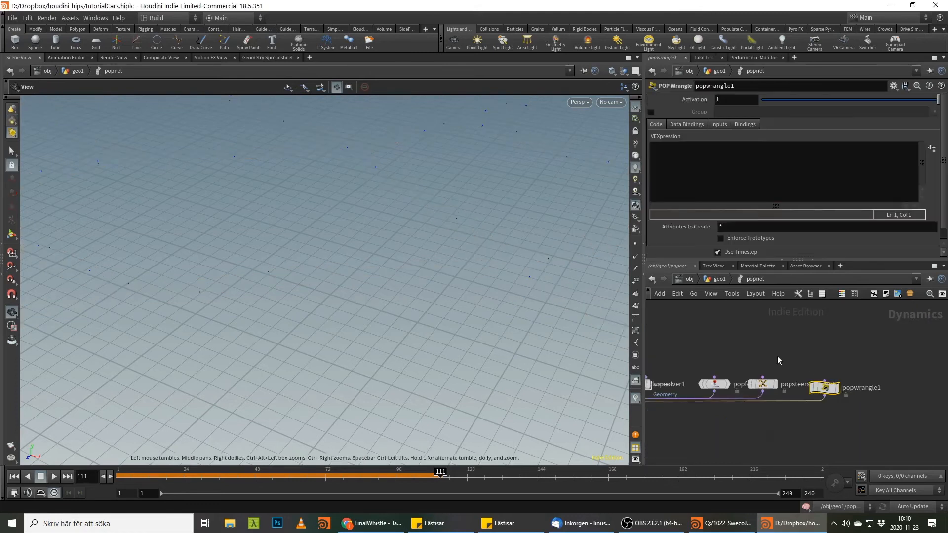
pyautogui.click(738, 202)
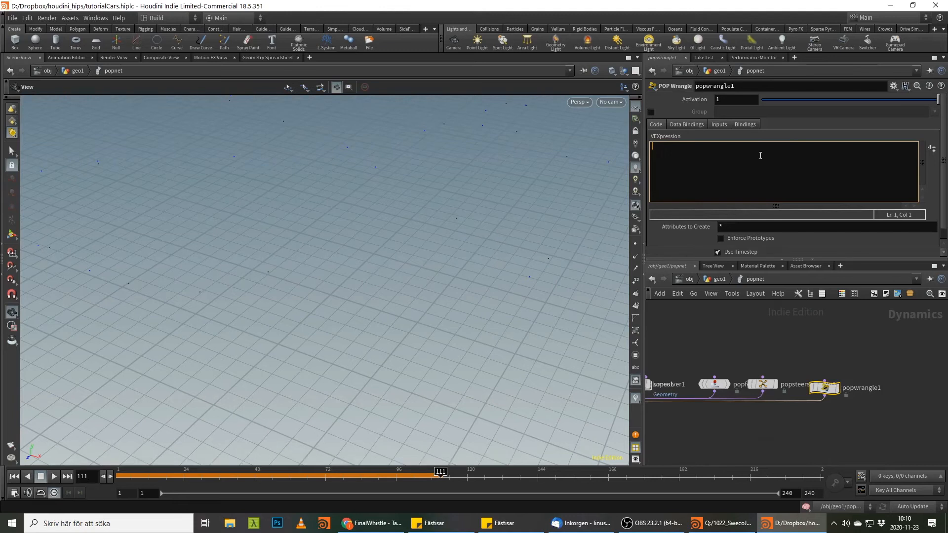
pyautogui.write('if ')
pyautogui.write('(')
pyautogui.write('length')
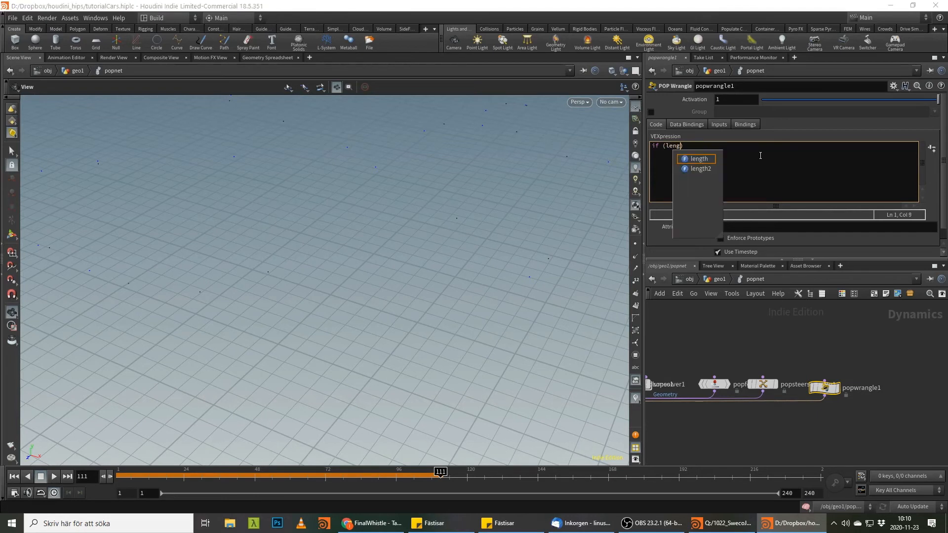
pyautogui.write('(v@v')
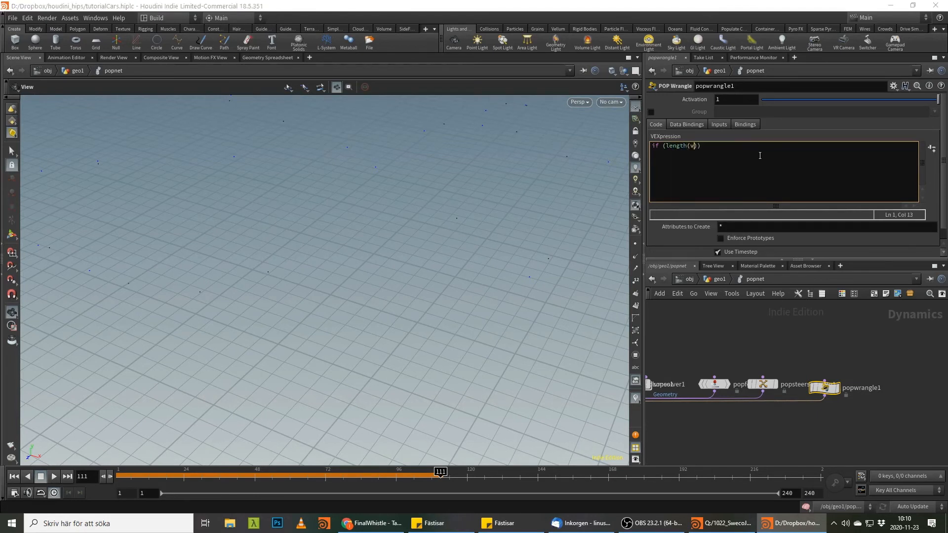
pyautogui.write(')')
pyautogui.write('>')
pyautogui.write('minSpee')
pyautogui.write('d){')
pyautogui.press('Return')
pyautogui.press('Return')
pyautogui.write('}')
pyautogui.press('Left')
pyautogui.press('Left')
pyautogui.press('Left')
pyautogui.press('Left')
pyautogui.press('Delete')
pyautogui.write('<')
pyautogui.press('Down')
pyautogui.write('minspeed =')
pyautogui.press('Home')
pyautogui.write('@')
pyautogui.press('Up')
pyautogui.press('Right')
pyautogui.press('Right')
pyautogui.press('Right')
pyautogui.press('Right')
pyautogui.press('Right')
pyautogui.press('Right')
pyautogui.press('Right')
pyautogui.press('Right')
pyautogui.press('Right')
pyautogui.press('Right')
pyautogui.press('Right')
pyautogui.write('@lengt(v')
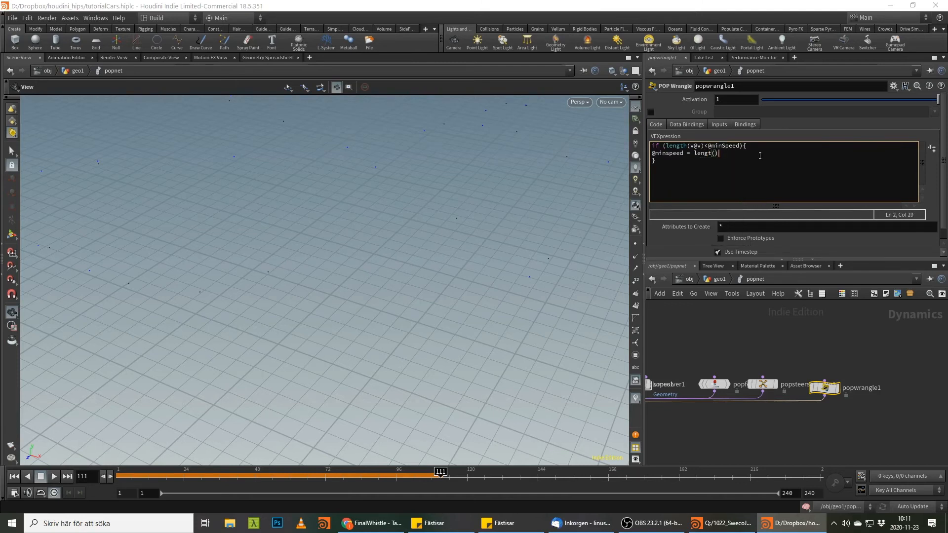
pyautogui.write(';')
pyautogui.doubleClick(706, 156)
pyautogui.press('Left')
pyautogui.press('Left')
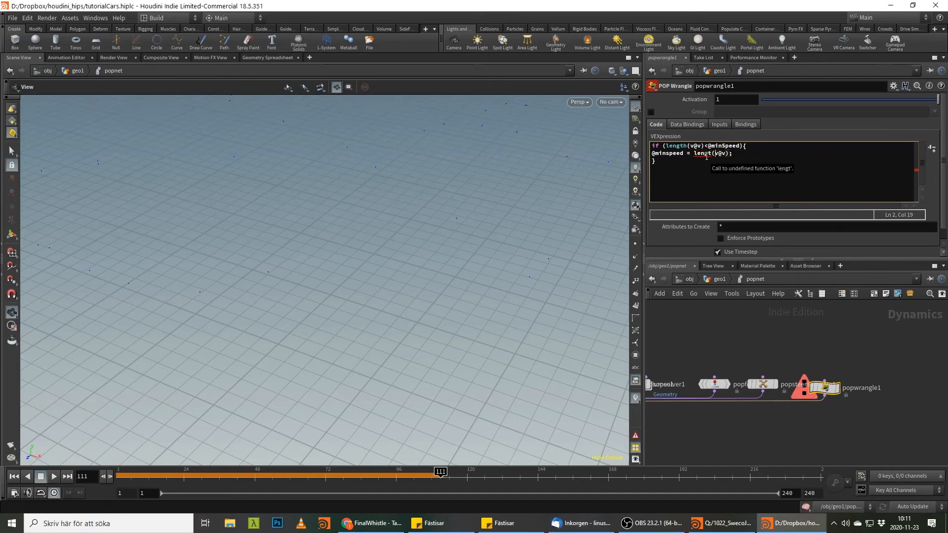
pyautogui.write('h')
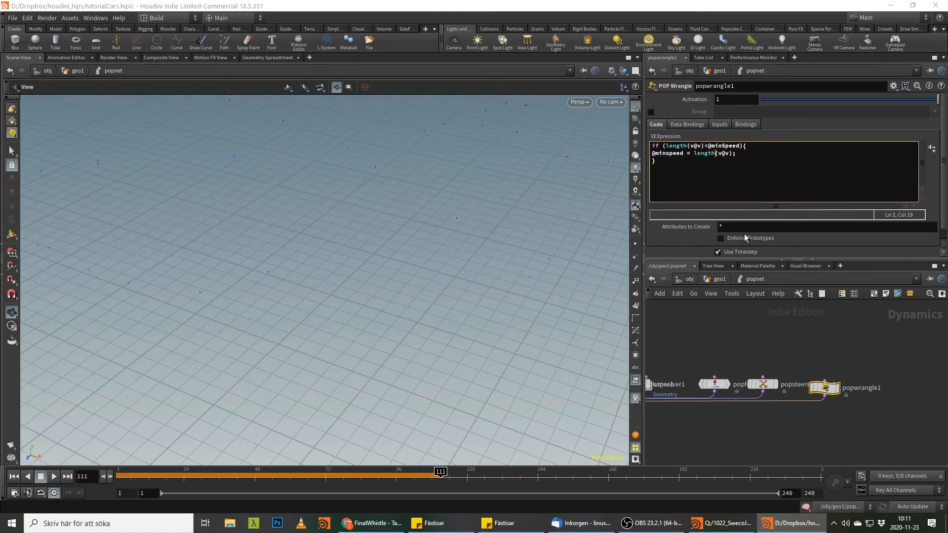
# Step: In geo1's attribwrangle2, set the initial values of minSpeed and minDistance to 1000
pyautogui.write('u')
pyautogui.click(815, 335)
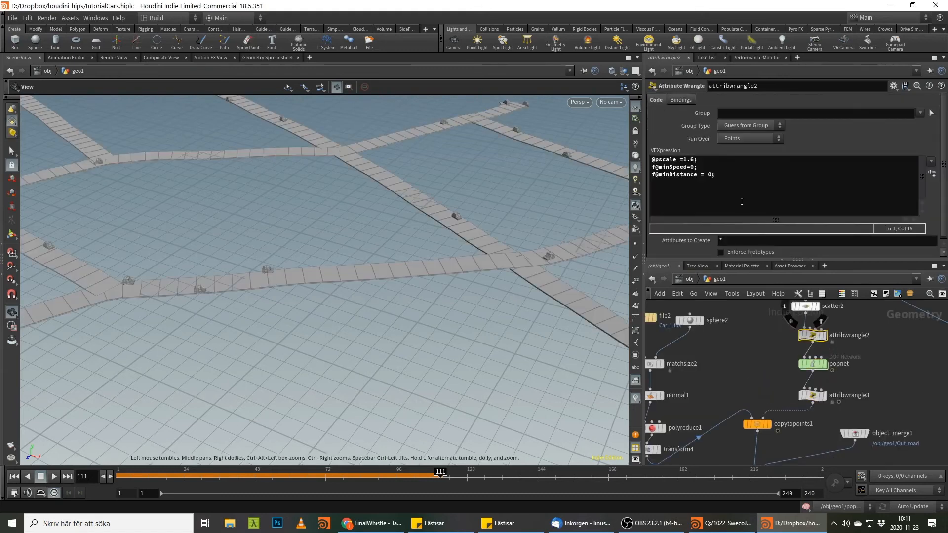
pyautogui.click(694, 167)
pyautogui.write('00')
pyautogui.write('1')
pyautogui.press('Down')
pyautogui.press('Right')
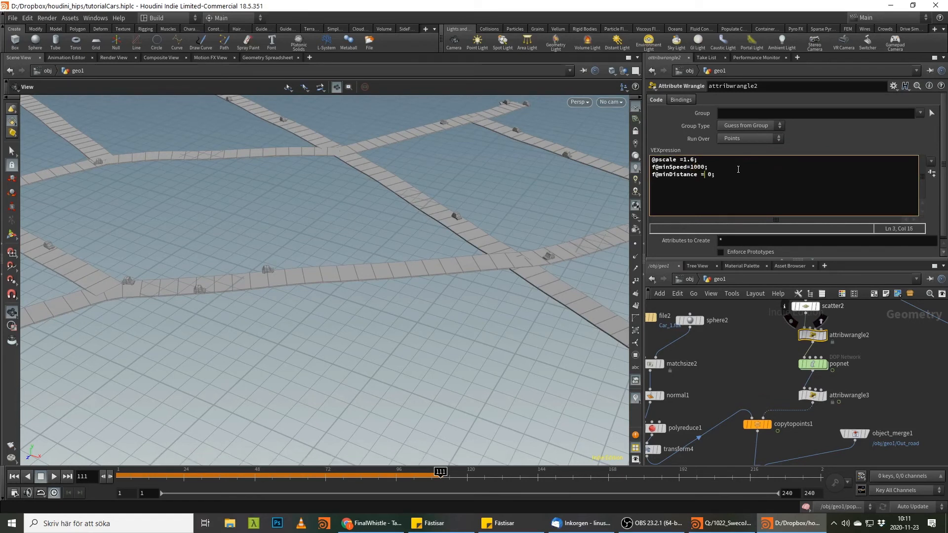
pyautogui.write('100')
# Step: In popnet's popwrangle1, add int nearpt[] = nearpoints(0,@P,10,2); below the if block
pyautogui.doubleClick(813, 363)
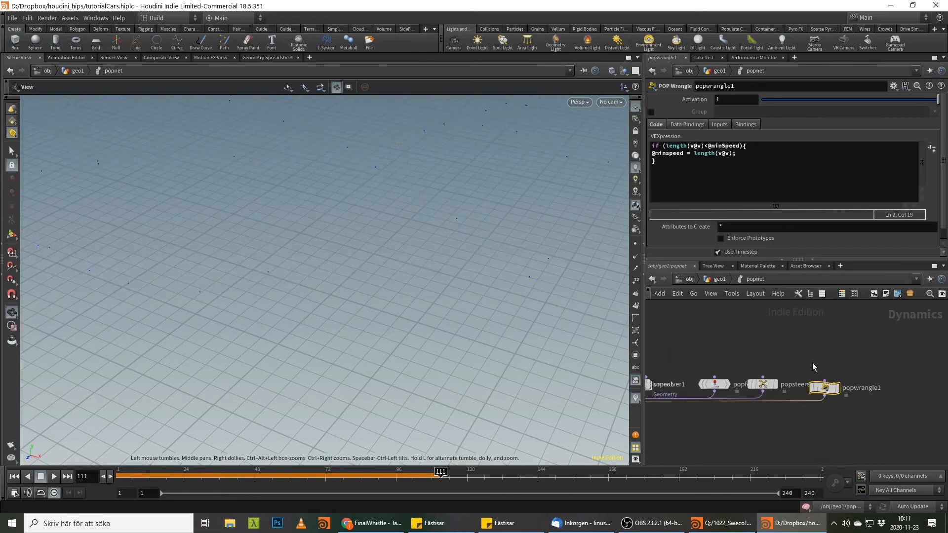
pyautogui.click(719, 159)
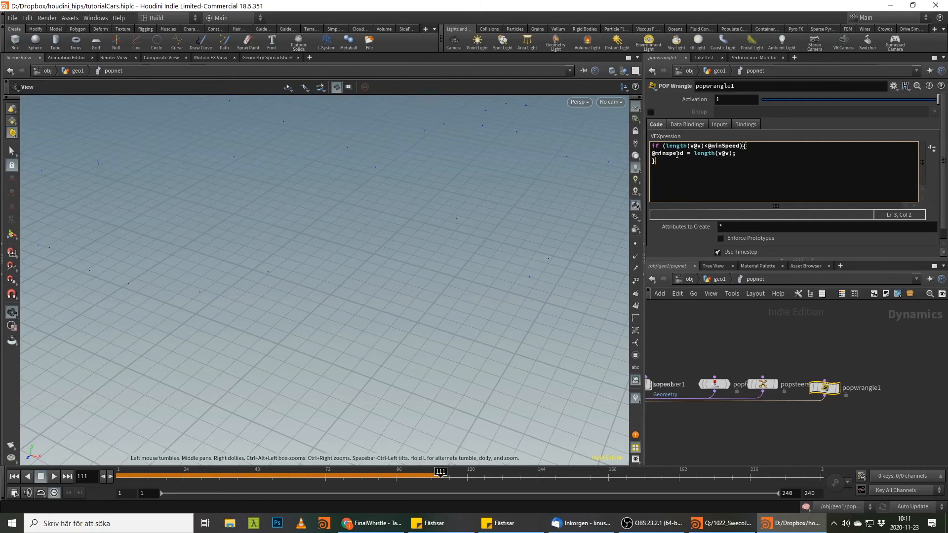
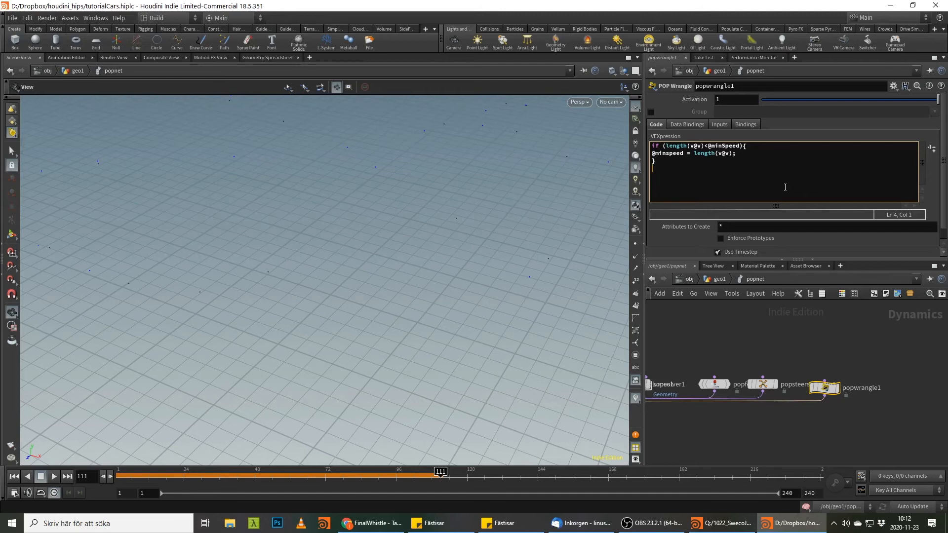
pyautogui.write('int ')
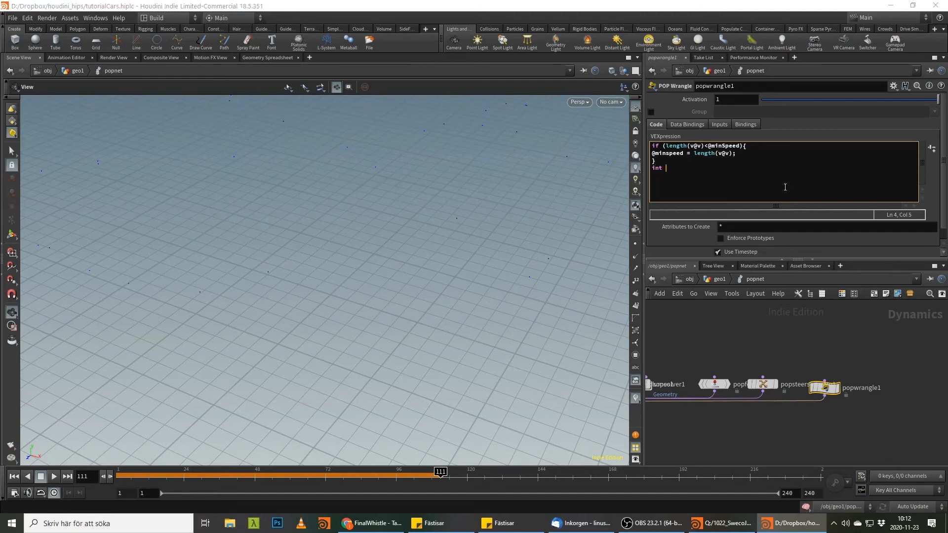
pyautogui.write('nearpt[] =?nea')
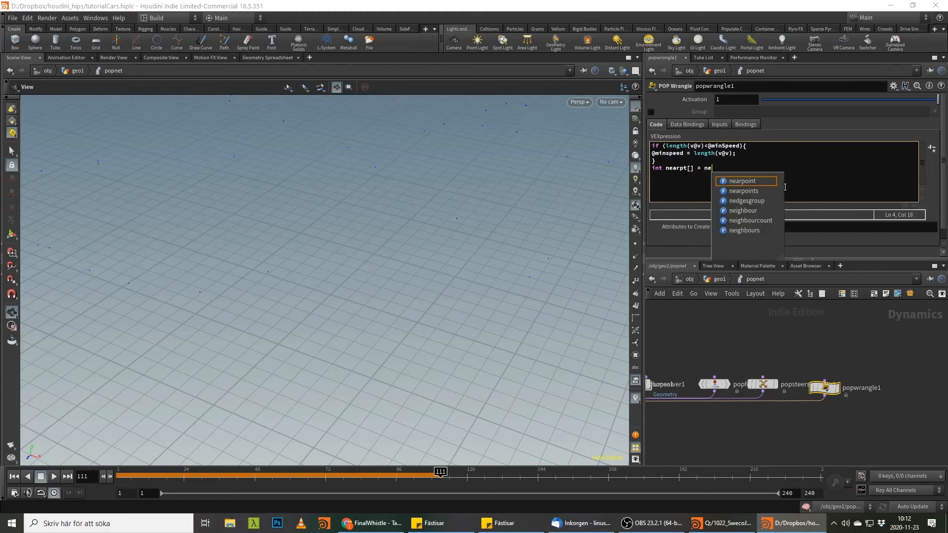
pyautogui.press('Return')
pyautogui.write('(0,')
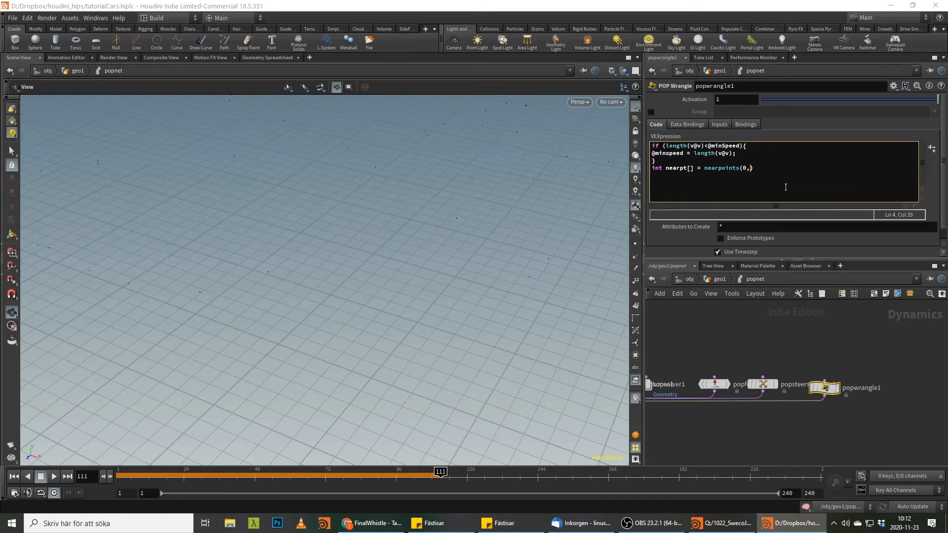
pyautogui.write('@P,10,2);')
pyautogui.press('Return')
# Step: Set Input 1 of popwrangle1 to Myself and return to its code
pyautogui.click(745, 125)
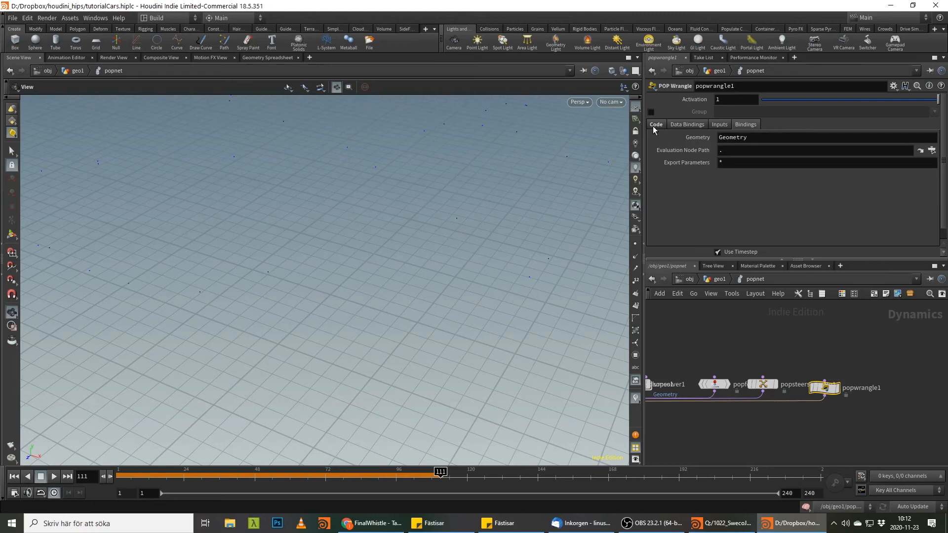
pyautogui.click(720, 125)
pyautogui.click(731, 137)
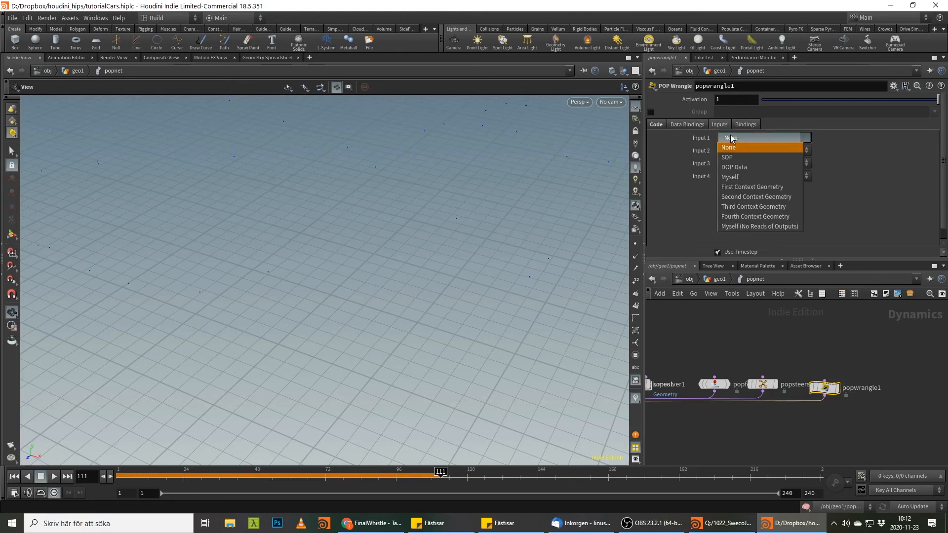
pyautogui.click(742, 179)
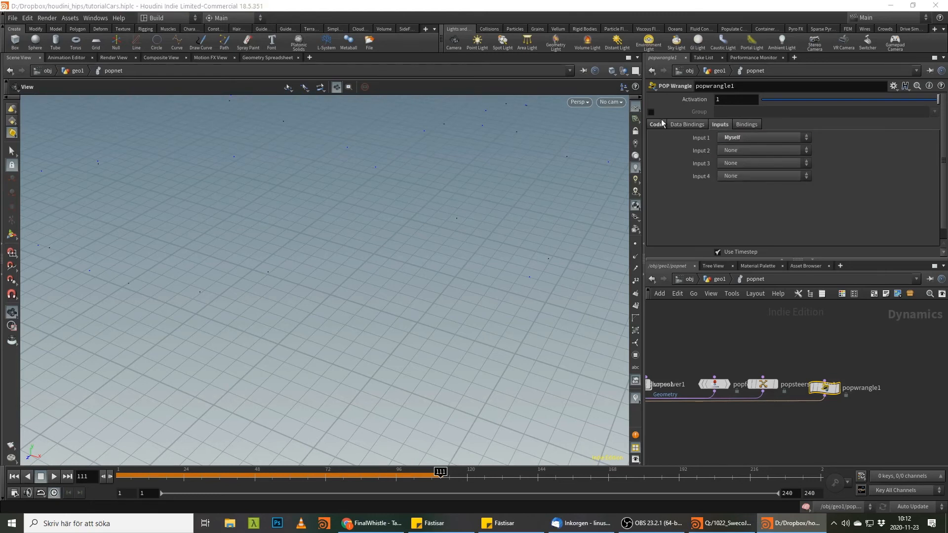
pyautogui.click(655, 124)
# Step: Add the line vector pos2 = point(0,"P",nearpt[1]); below the nearpoints line in popwrangle1
pyautogui.click(737, 182)
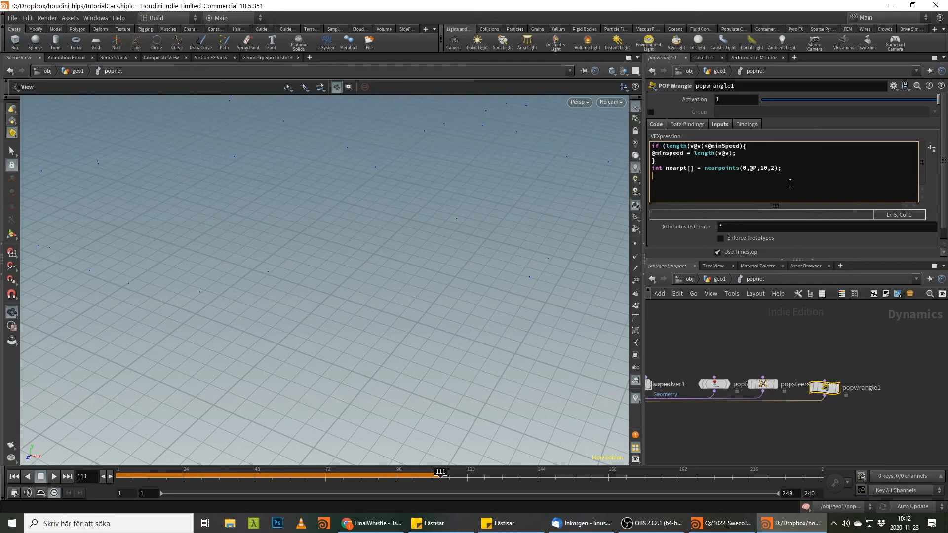
pyautogui.write('vector pos2 =')
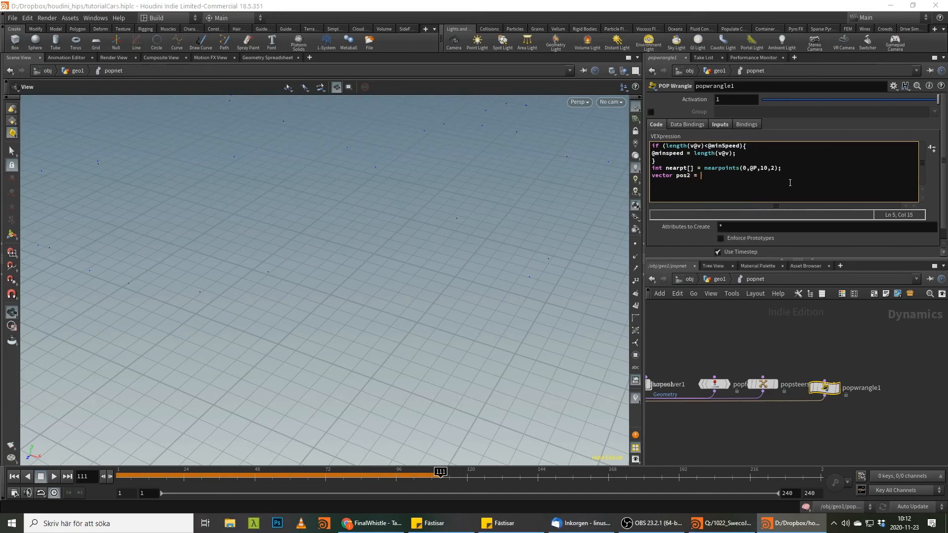
pyautogui.write('point()0,"P",nearpt')
pyautogui.press('End')
pyautogui.press('Return')
pyautogui.write('distance')
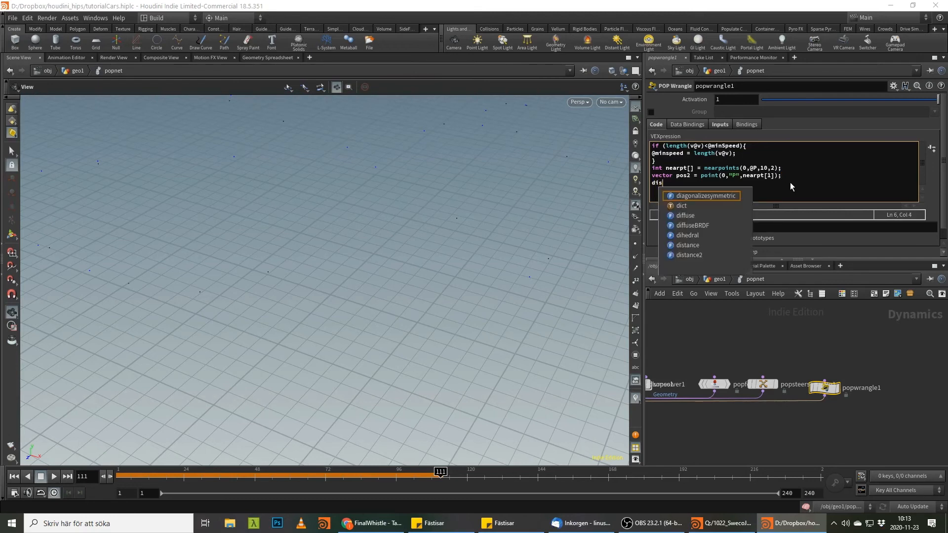
pyautogui.press('BackSpace')
pyautogui.press('BackSpace')
pyautogui.press('BackSpace')
pyautogui.press('BackSpace')
pyautogui.press('BackSpace')
pyautogui.press('BackSpace')
pyautogui.press('BackSpace')
pyautogui.press('BackSpace')
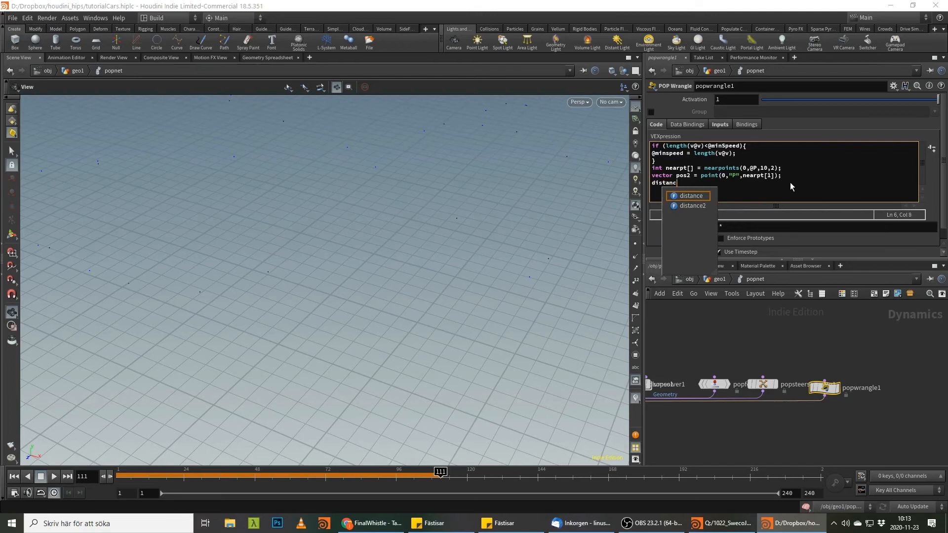
pyautogui.write('@d')
pyautogui.press('BackSpace')
pyautogui.press('BackSpace')
# Step: Add the line float distance = distance(pos2, @P); below the pos2 line in popwrangle1
pyautogui.write('fl')
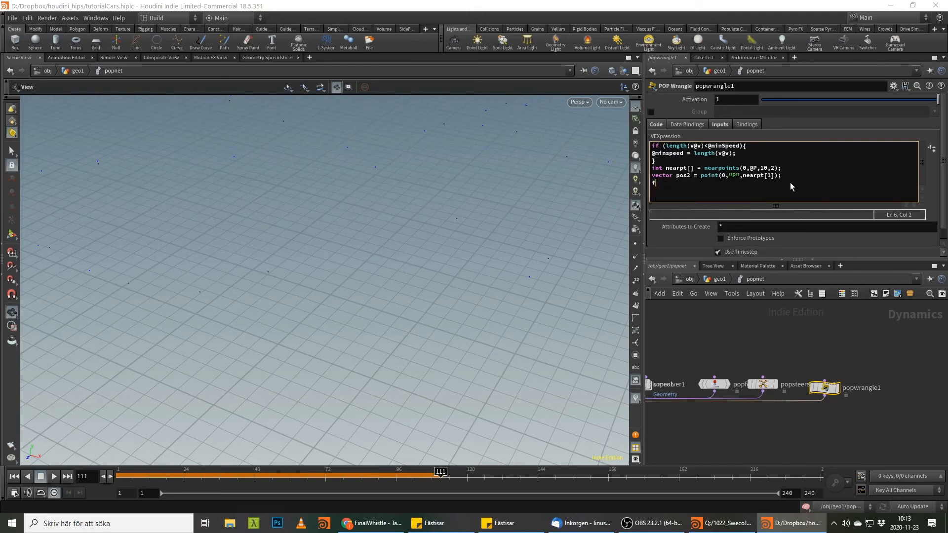
pyautogui.press('BackSpace')
pyautogui.press('BackSpace')
pyautogui.write('float distance')
pyautogui.write(' = ')
pyautogui.write('distance')
pyautogui.write('(')
pyautogui.write('pos2.')
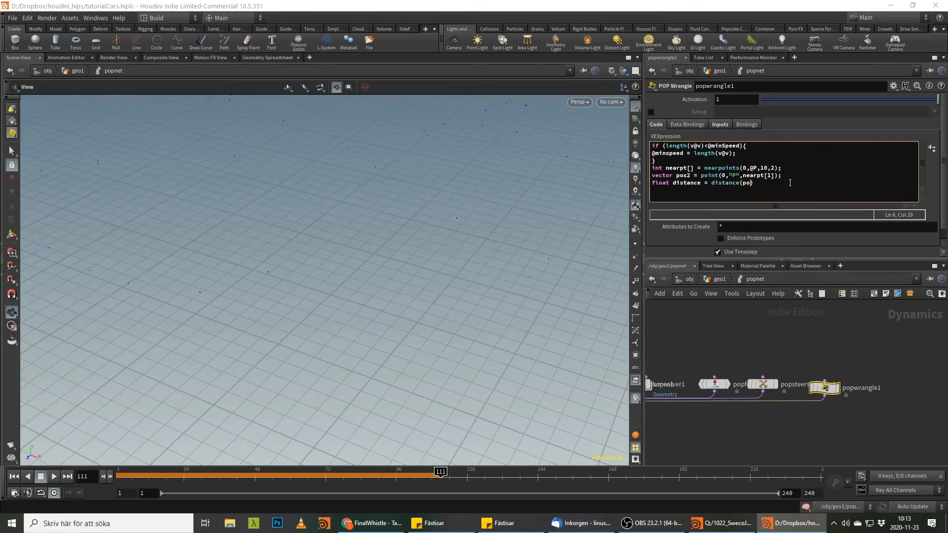
pyautogui.press('BackSpace')
pyautogui.write(', @P);')
pyautogui.press('Return')
# Step: Duplicate the minSpeed if block below the distance line in popwrangle1
pyautogui.hotkey('ctrl', 'shift', 'Home')
pyautogui.hotkey('ctrl', 'c')
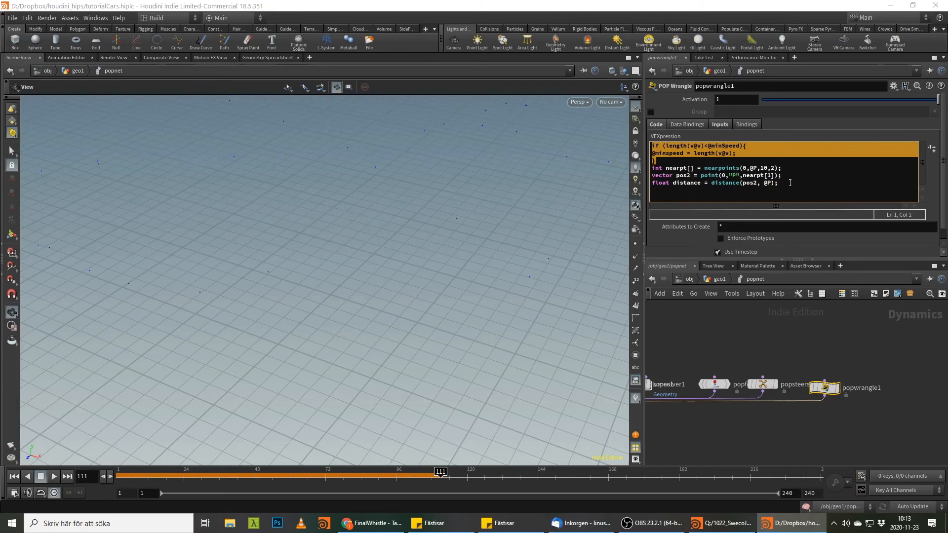
pyautogui.press('Down')
pyautogui.press('Down')
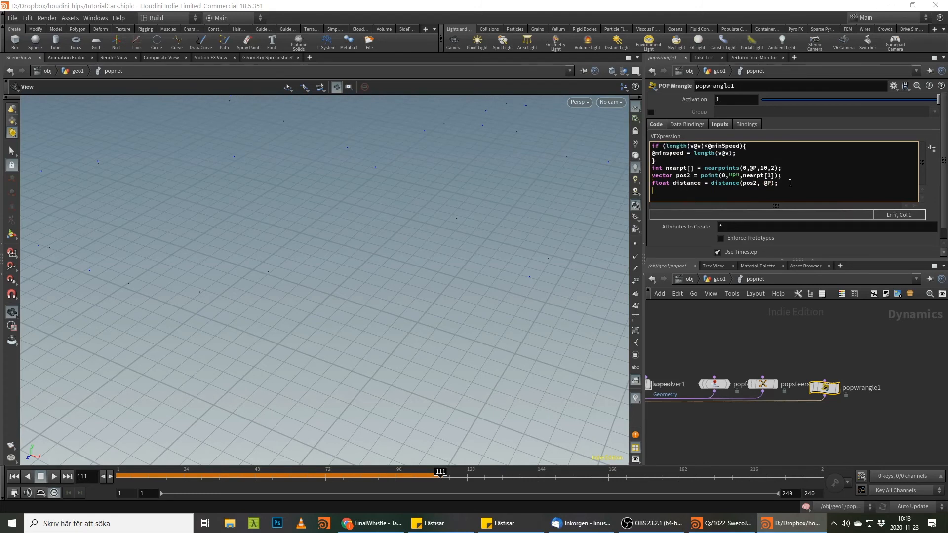
pyautogui.hotkey('ctrl', 'v')
pyautogui.moveTo(667, 190); pyautogui.dragTo(704, 191)
pyautogui.press('BackSpace')
pyautogui.write('distance')
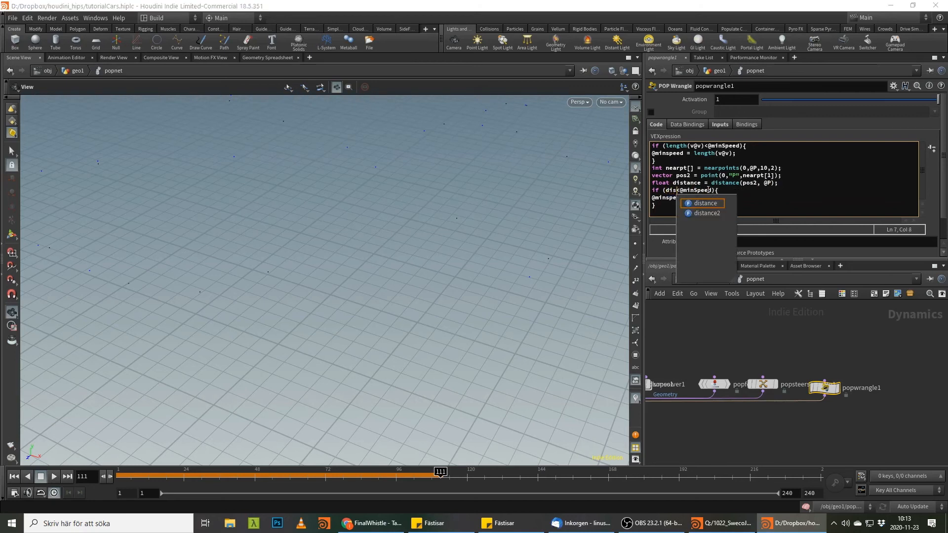
pyautogui.press('Right')
pyautogui.press('Right')
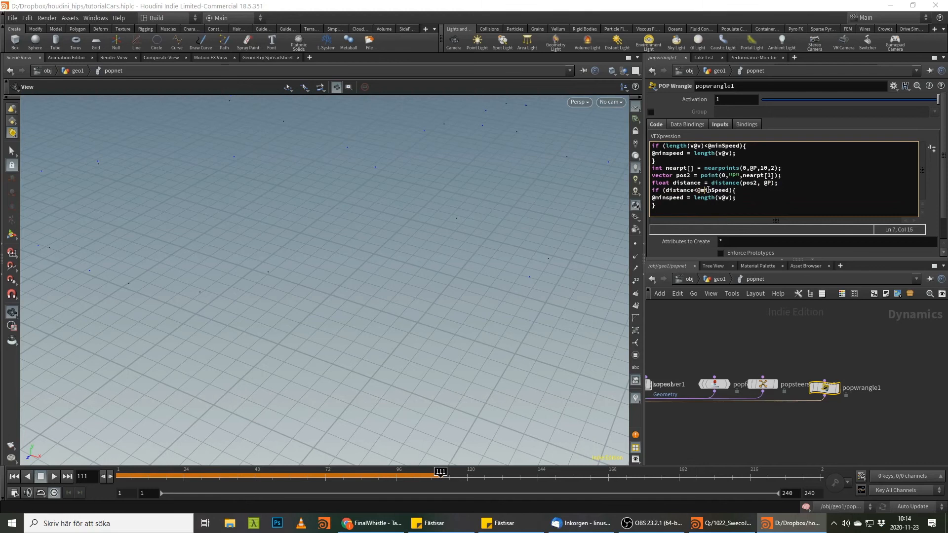
pyautogui.press('Delete')
pyautogui.press('Delete')
pyautogui.press('Delete')
pyautogui.press('Delete')
pyautogui.press('Delete')
pyautogui.write('Distance')
# Step: Check the spelling of minDistance in geo1's attribwrangle2, and return to popwrangle1's code in popnet
pyautogui.click(719, 279)
pyautogui.click(813, 337)
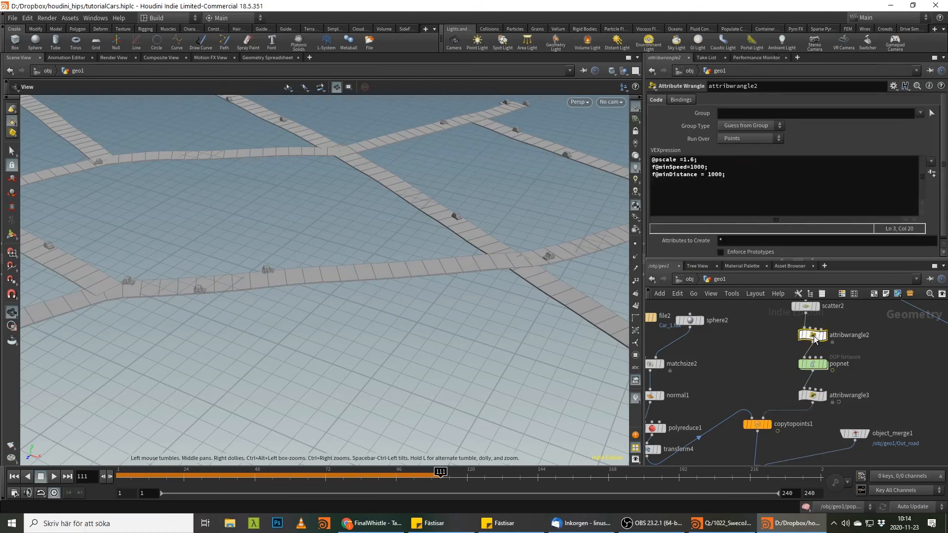
pyautogui.doubleClick(679, 175)
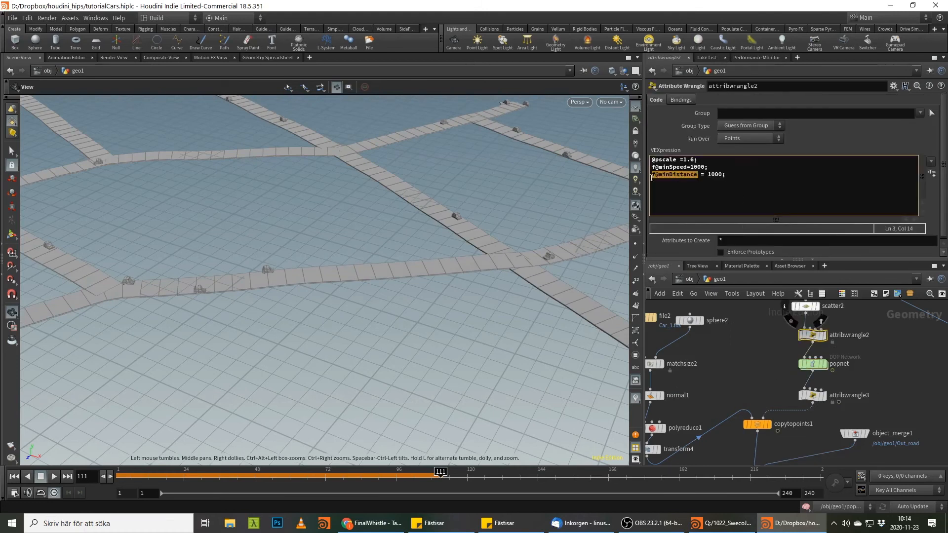
pyautogui.doubleClick(815, 364)
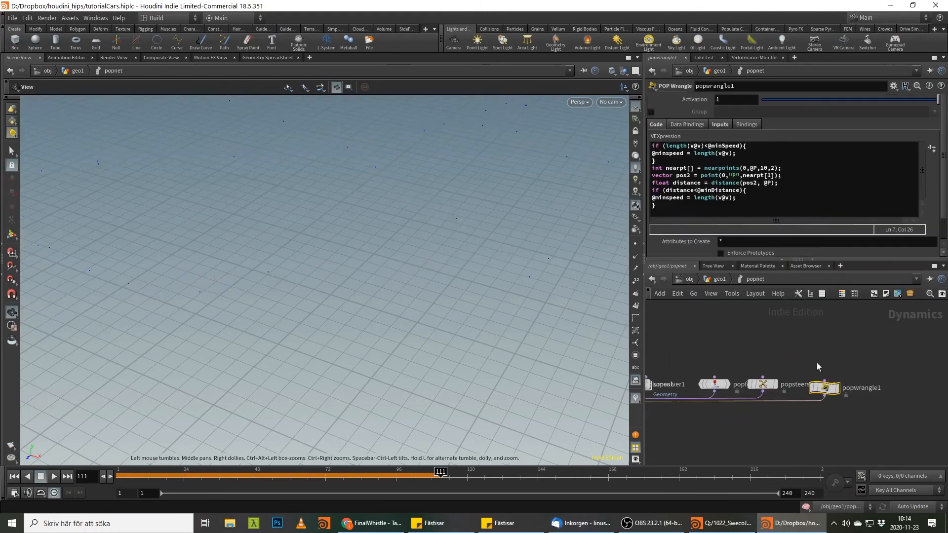
pyautogui.doubleClick(712, 191)
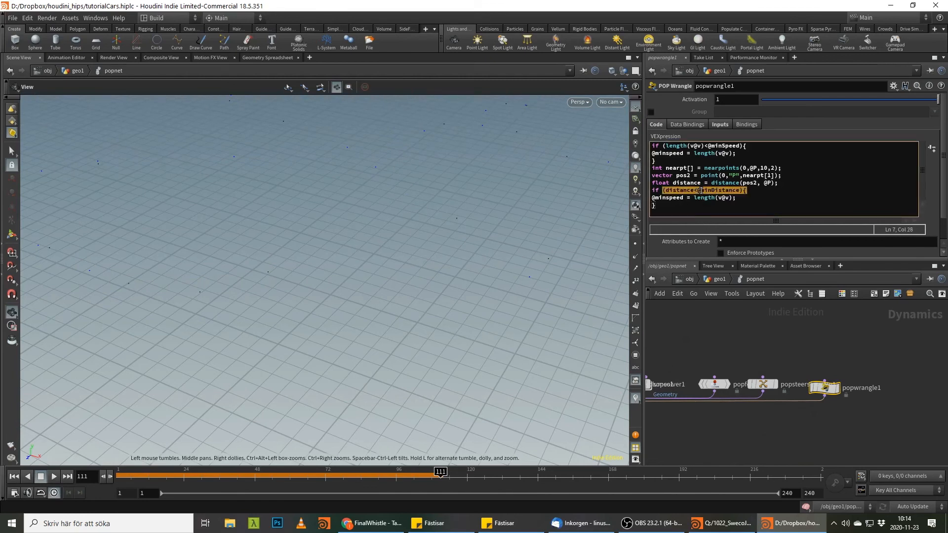
pyautogui.click(712, 190)
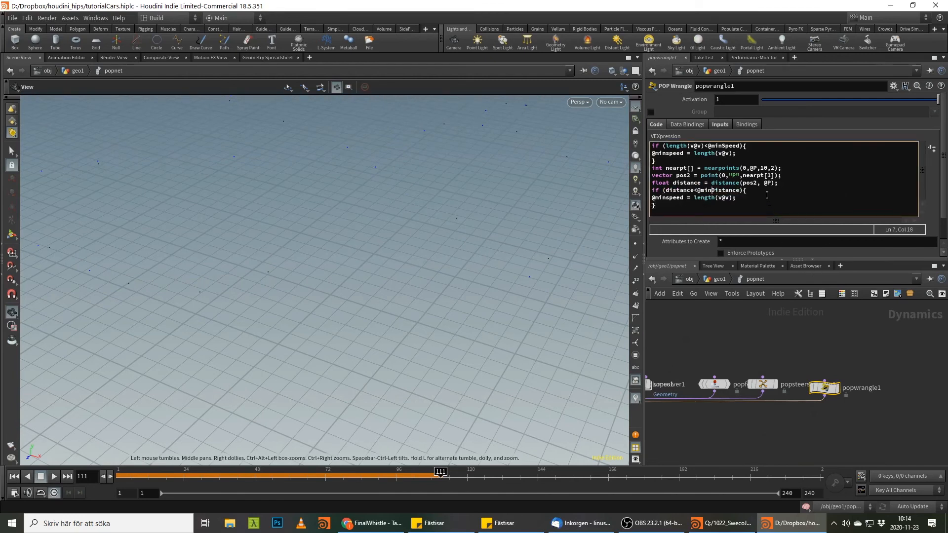
pyautogui.moveTo(684, 198); pyautogui.dragTo(658, 199)
pyautogui.write('id')
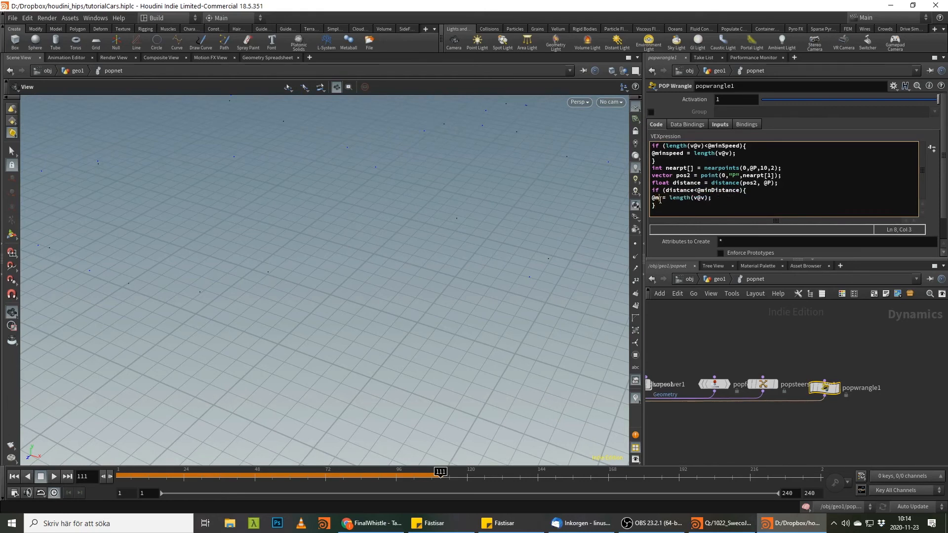
pyautogui.press('BackSpace')
pyautogui.write('nDista')
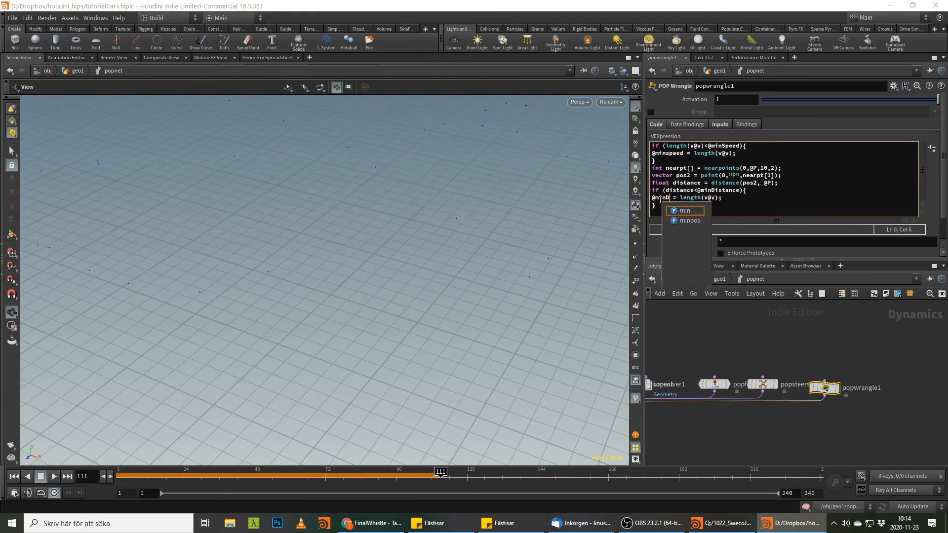
pyautogui.write('nce')
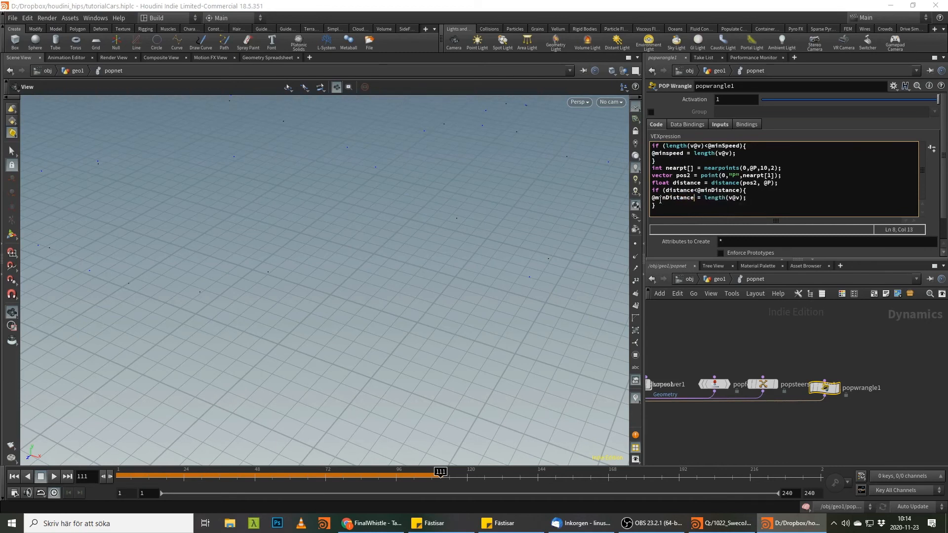
pyautogui.press('Delete')
pyautogui.press('Delete')
pyautogui.press('Delete')
pyautogui.press('Delete')
pyautogui.press('Delete')
pyautogui.press('Delete')
pyautogui.press('Delete')
pyautogui.press('Delete')
pyautogui.press('Delete')
pyautogui.press('Delete')
pyautogui.press('Delete')
pyautogui.write('distamc')
pyautogui.press('BackSpace')
pyautogui.press('BackSpace')
pyautogui.write('nce')
pyautogui.press('End')
pyautogui.click(790, 368)
# Step: Go back to frame 1 in geo1 and show popobject's Geometry in the Geometry Spreadsheet, filtering attributes with min*
pyautogui.click(14, 476)
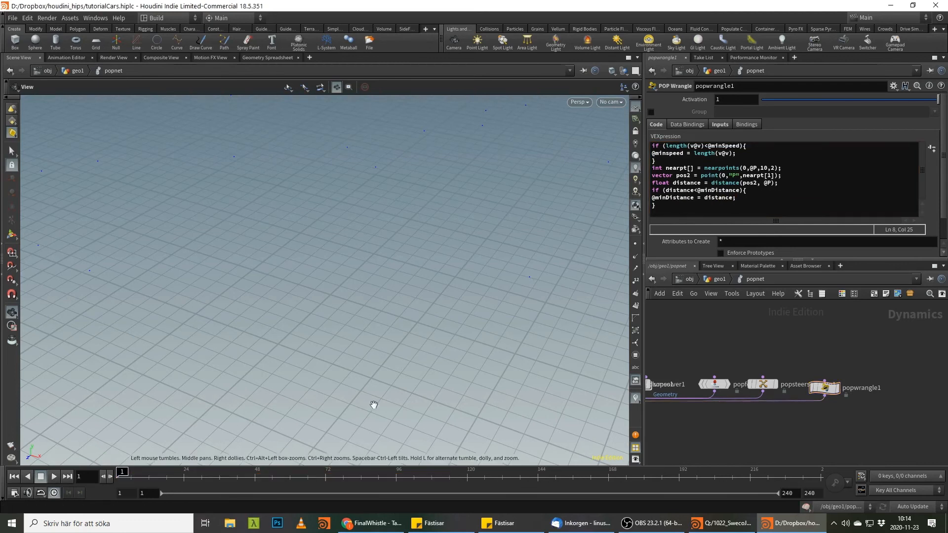
pyautogui.click(715, 279)
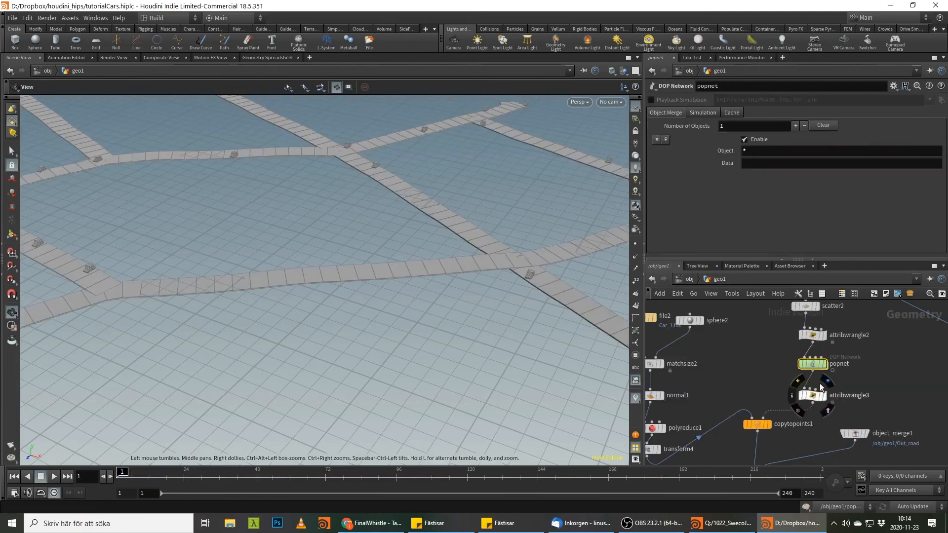
pyautogui.click(267, 57)
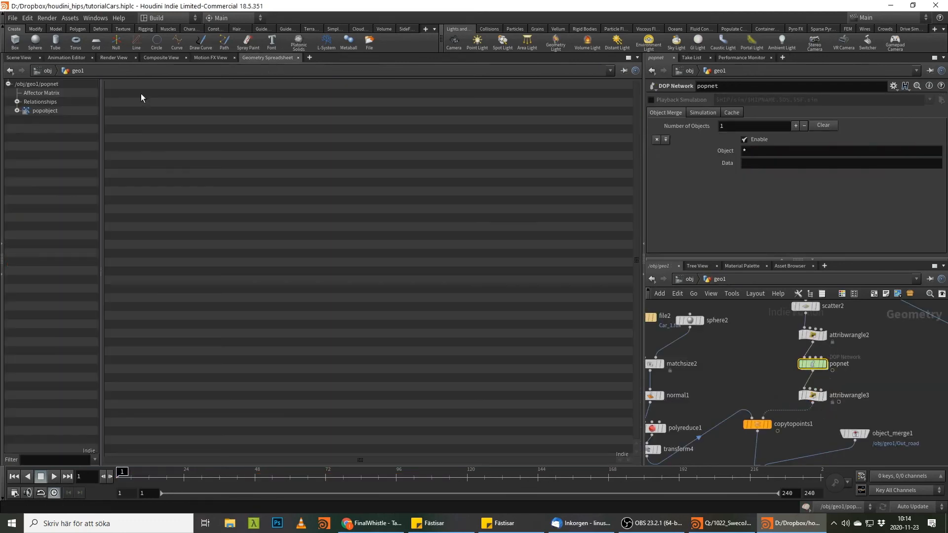
pyautogui.click(38, 110)
pyautogui.click(17, 111)
pyautogui.click(52, 164)
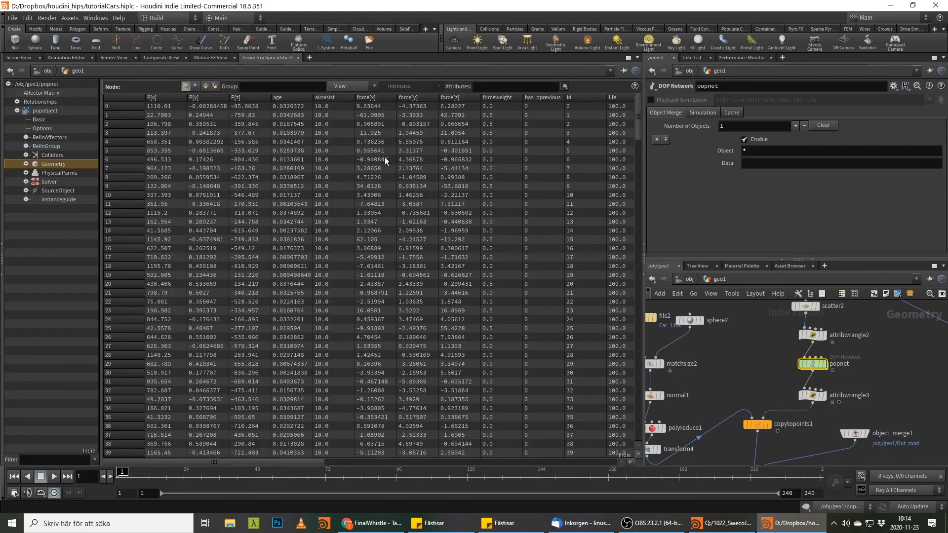
pyautogui.click(517, 85)
pyautogui.write('min*')
pyautogui.press('Return')
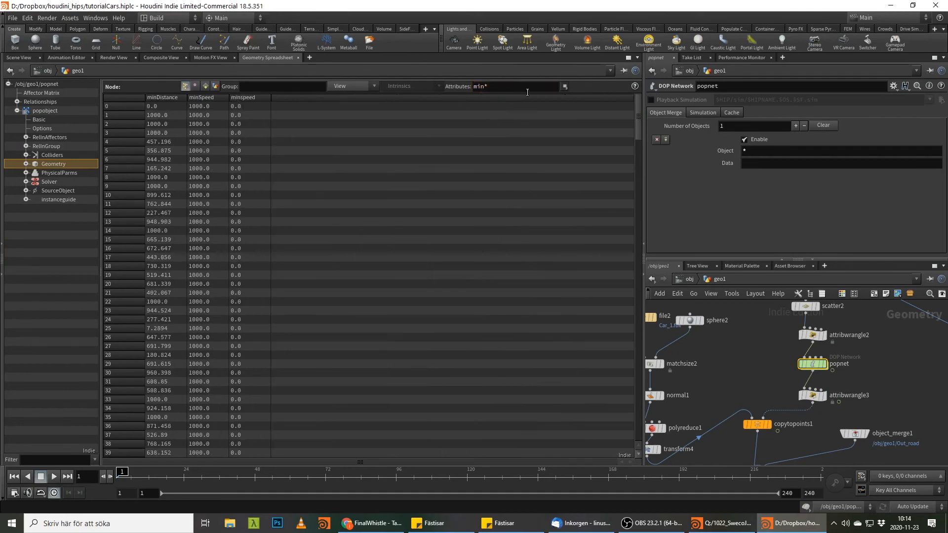
# Step: Play the simulation, sort the points by minDistance to examine the values, and return to frame 1
pyautogui.click(54, 476)
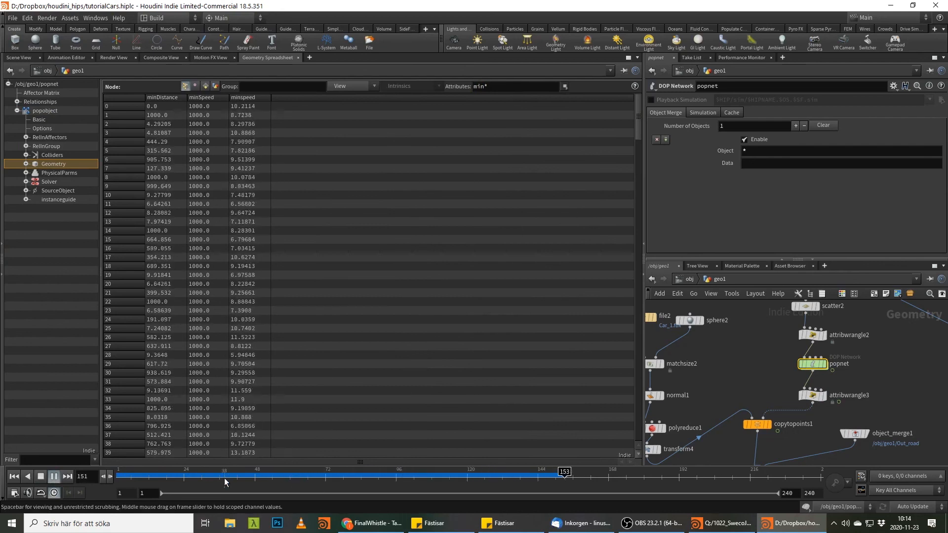
pyautogui.moveTo(183, 473); pyautogui.dragTo(505, 434)
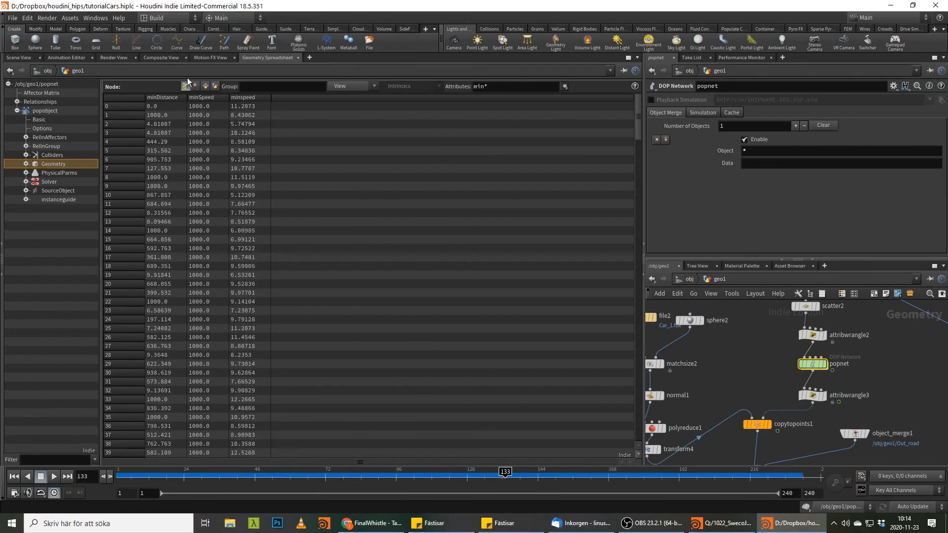
pyautogui.click(163, 98)
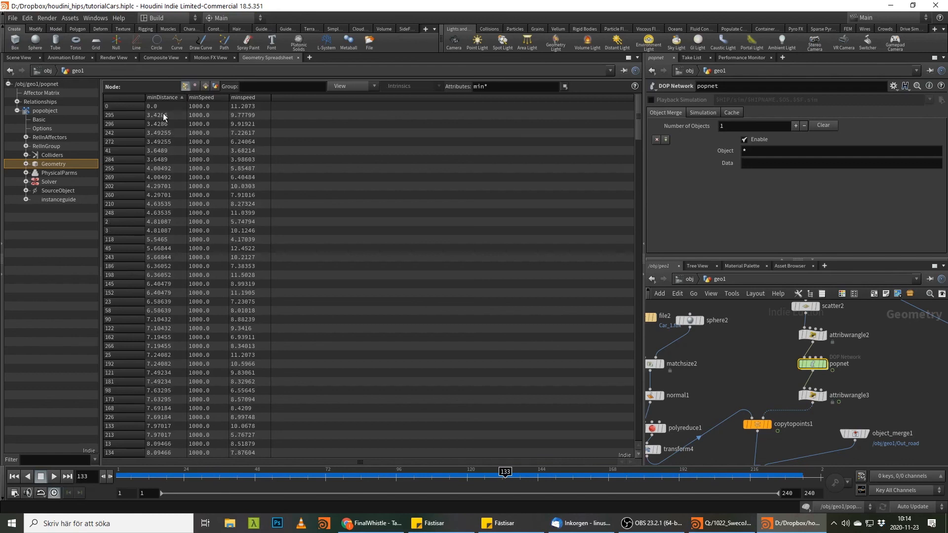
pyautogui.moveTo(159, 472); pyautogui.dragTo(118, 472)
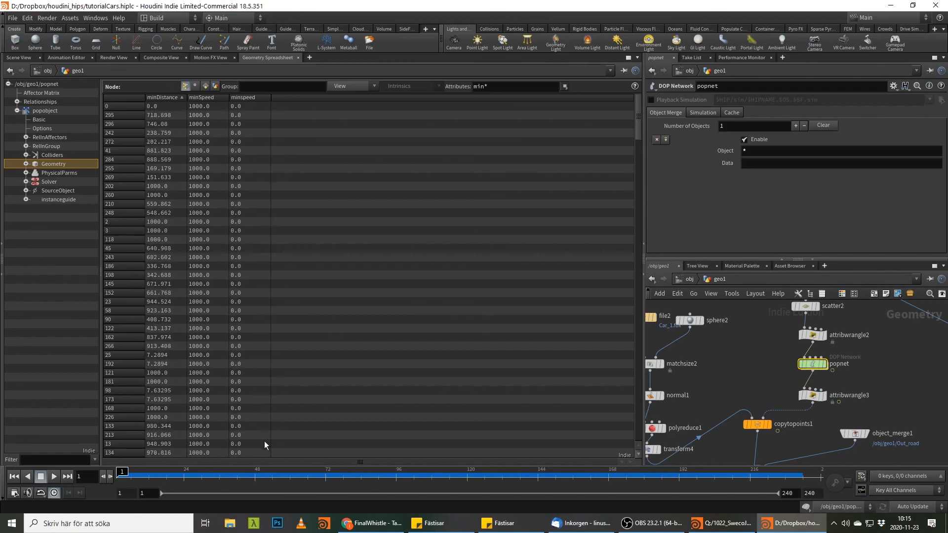
pyautogui.doubleClick(812, 364)
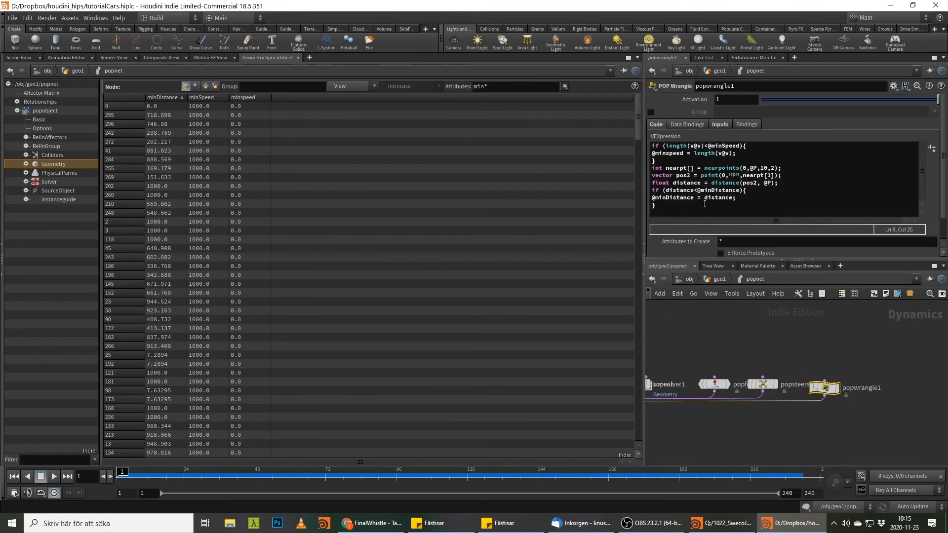
pyautogui.click(673, 154)
pyautogui.press('Delete')
pyautogui.write('S')
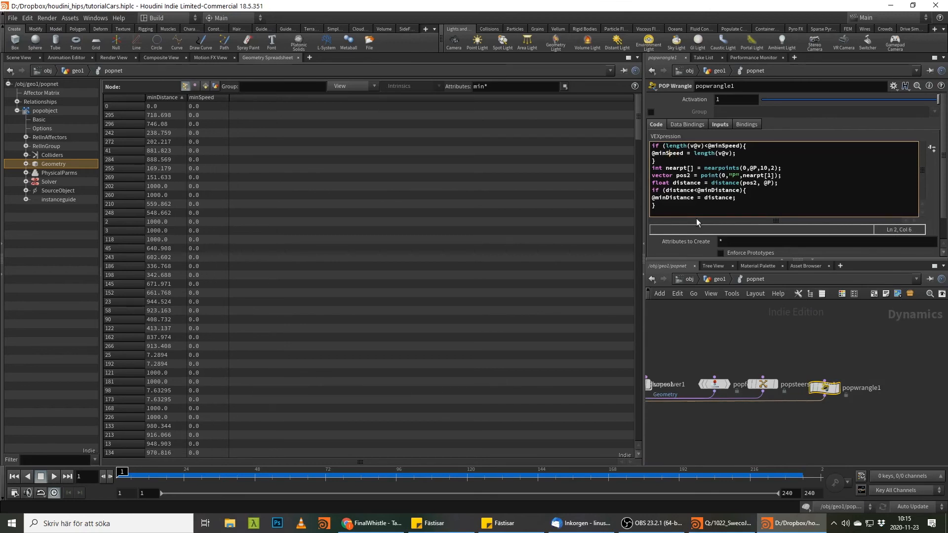
# Step: Return to geo1 and replay the simulation from frame 1 to inspect the minSpeed values
pyautogui.click(717, 280)
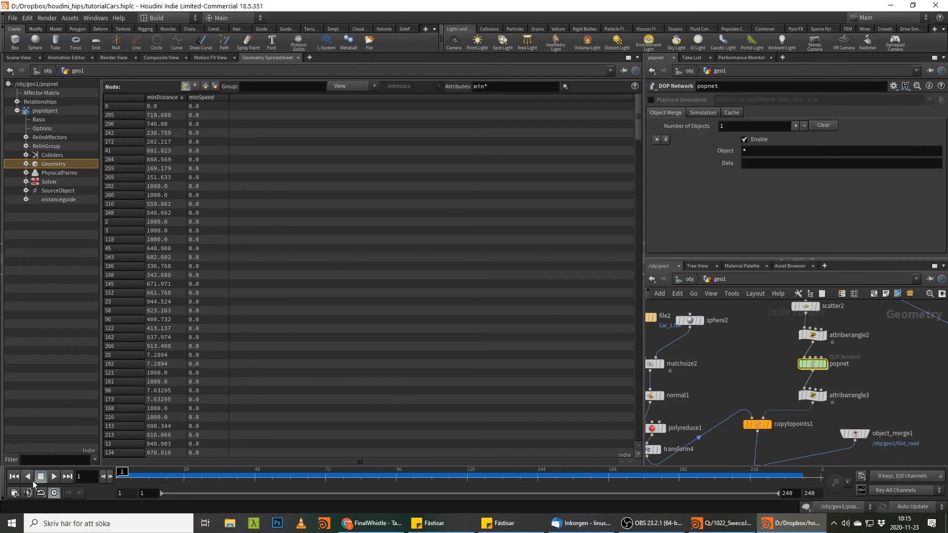
pyautogui.click(14, 476)
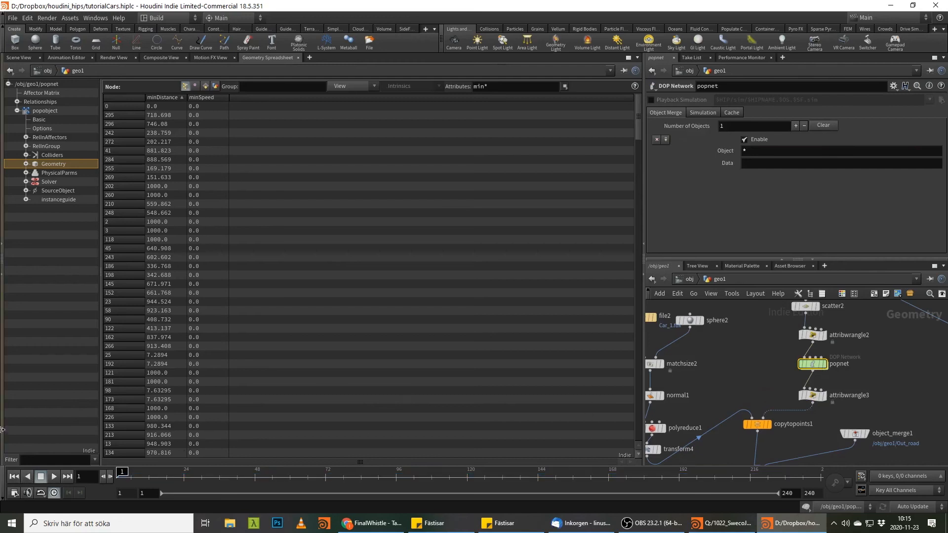
pyautogui.click(54, 476)
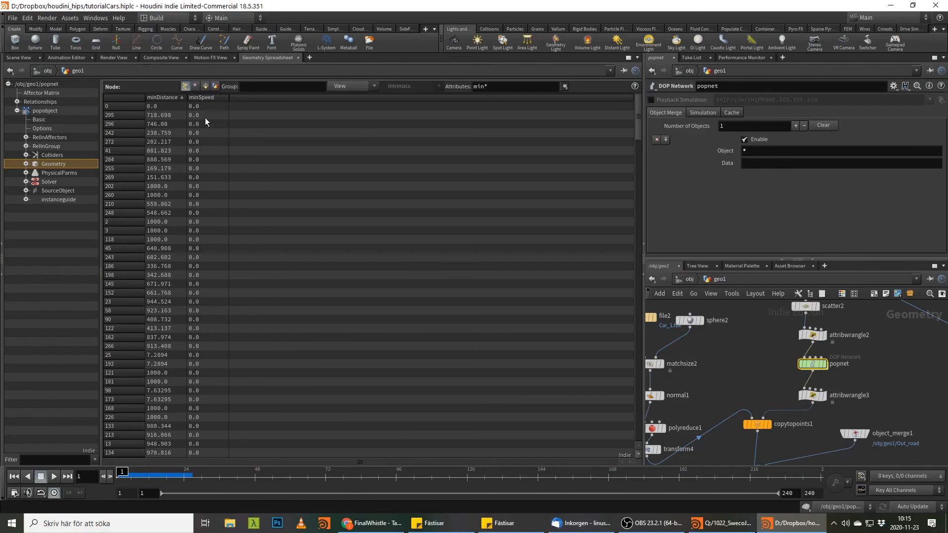
# Step: Set the Activation of popnet's popwrangle1 to the expression $FF>1
pyautogui.doubleClick(812, 364)
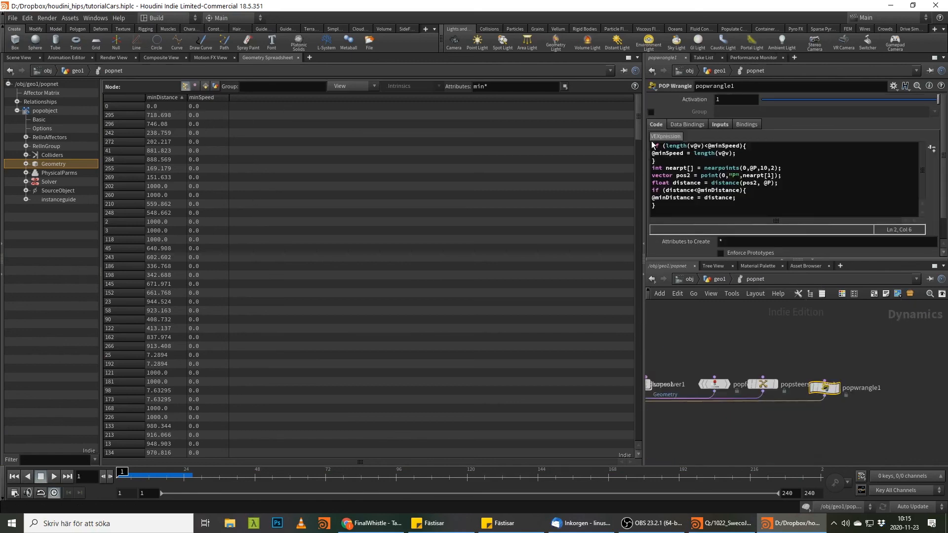
pyautogui.click(742, 146)
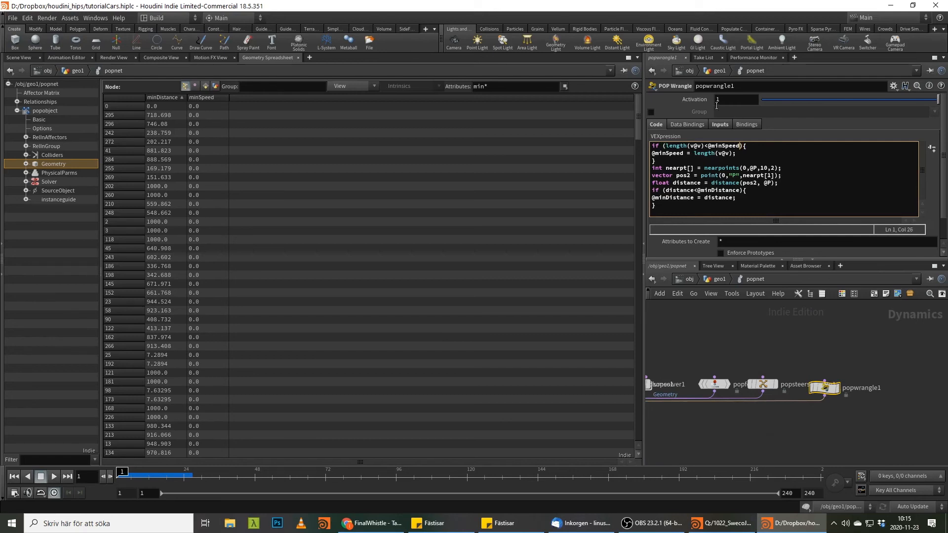
pyautogui.moveTo(745, 100); pyautogui.dragTo(713, 101)
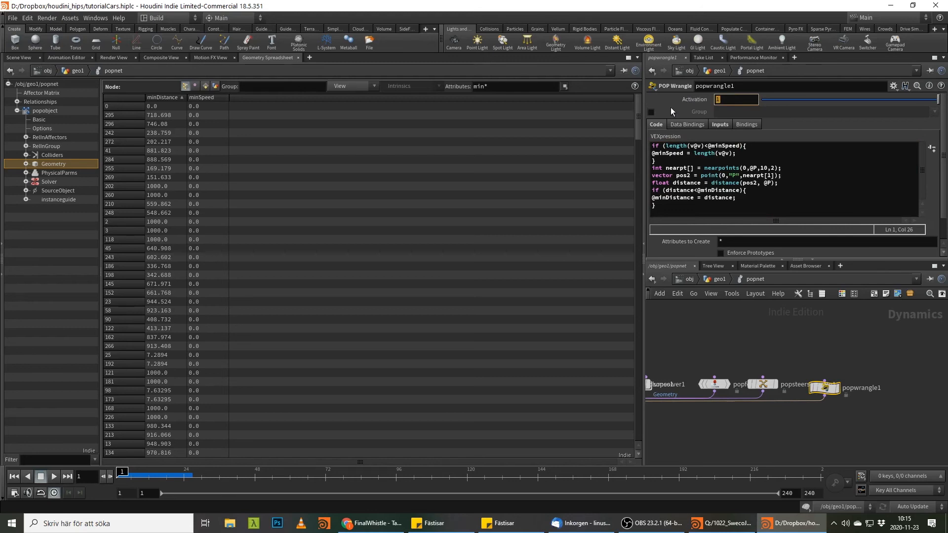
pyautogui.write('$FF>1')
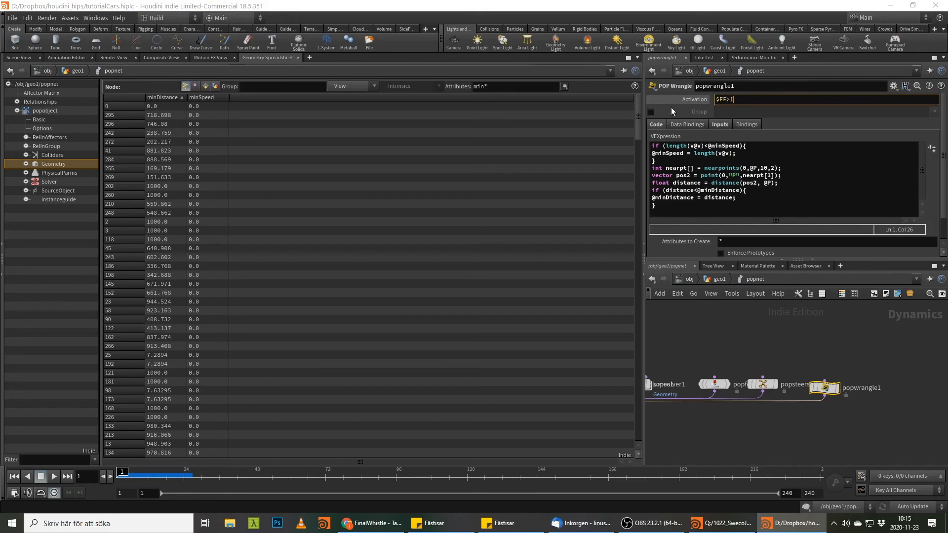
pyautogui.press('Return')
# Step: Play the simulation from geo1, sort the points by minSpeed to examine the values, and scrub back to frame 1
pyautogui.click(718, 279)
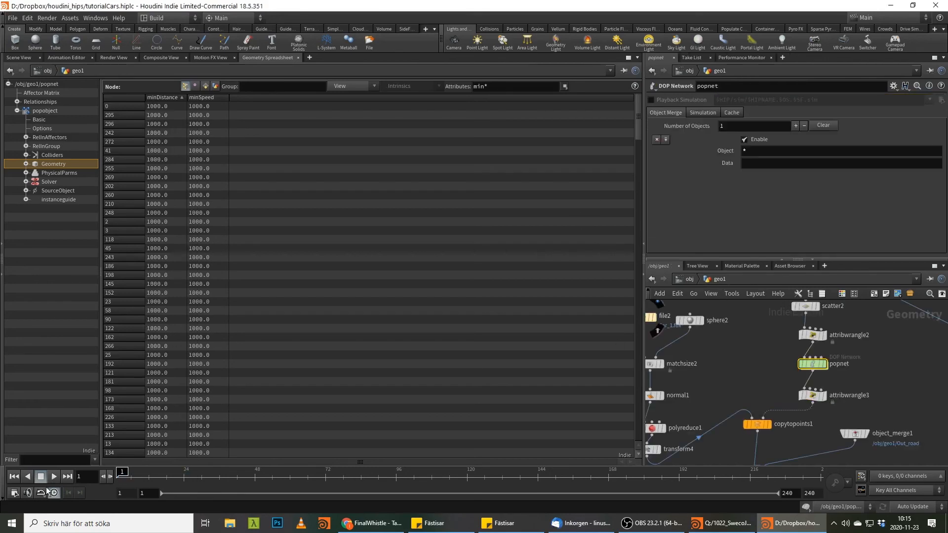
pyautogui.click(54, 477)
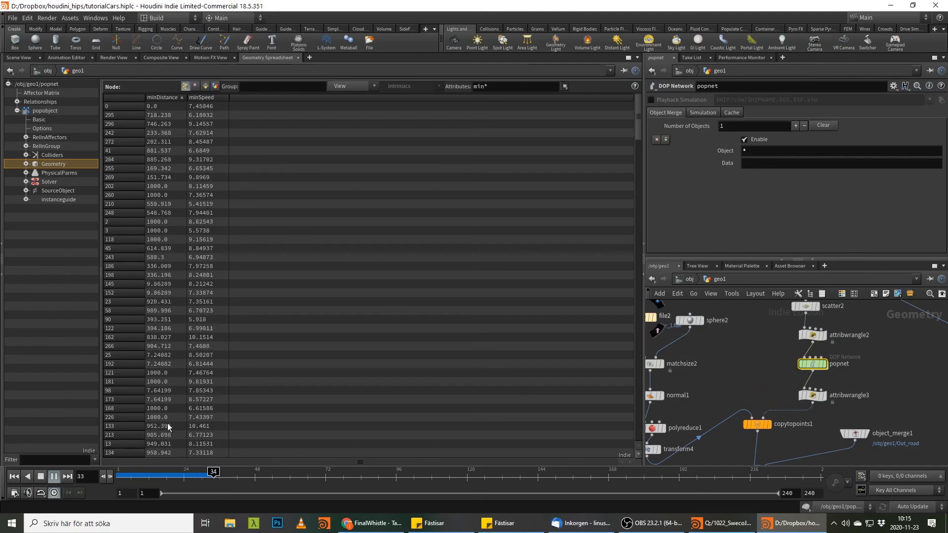
pyautogui.click(223, 474)
pyautogui.click(205, 97)
pyautogui.click(208, 97)
pyautogui.moveTo(156, 473); pyautogui.dragTo(2, 408)
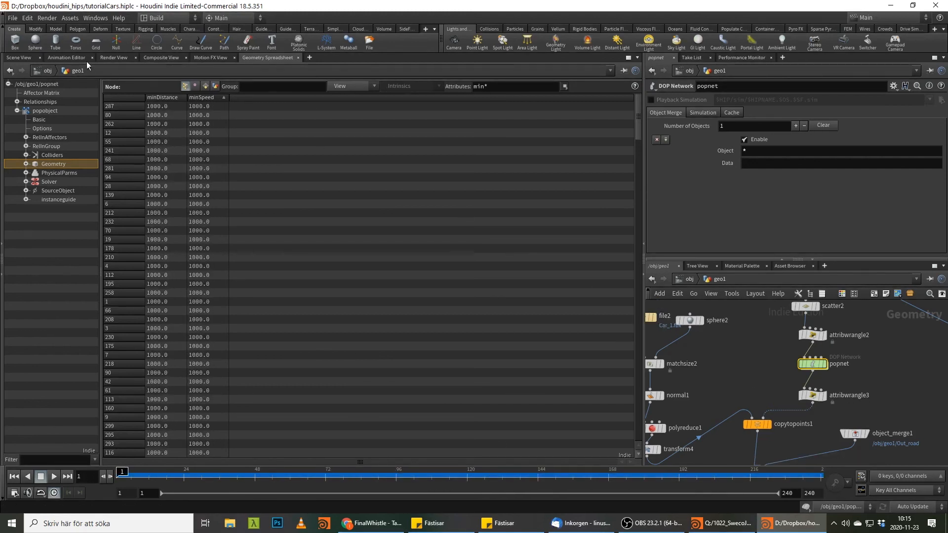
# Step: Return to the 3D scene view and display merge1 so the cars appear together with the road geometry
pyautogui.click(19, 58)
pyautogui.click(766, 425)
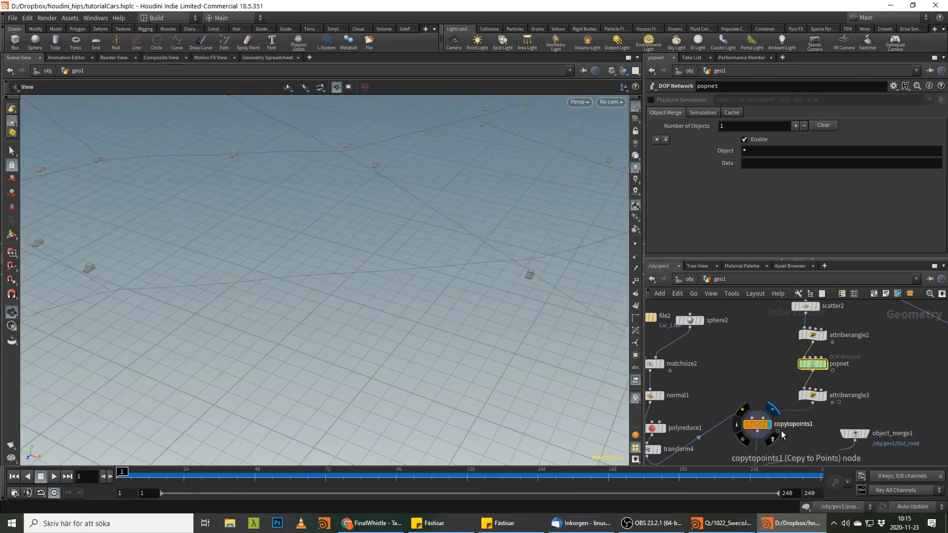
pyautogui.click(743, 406)
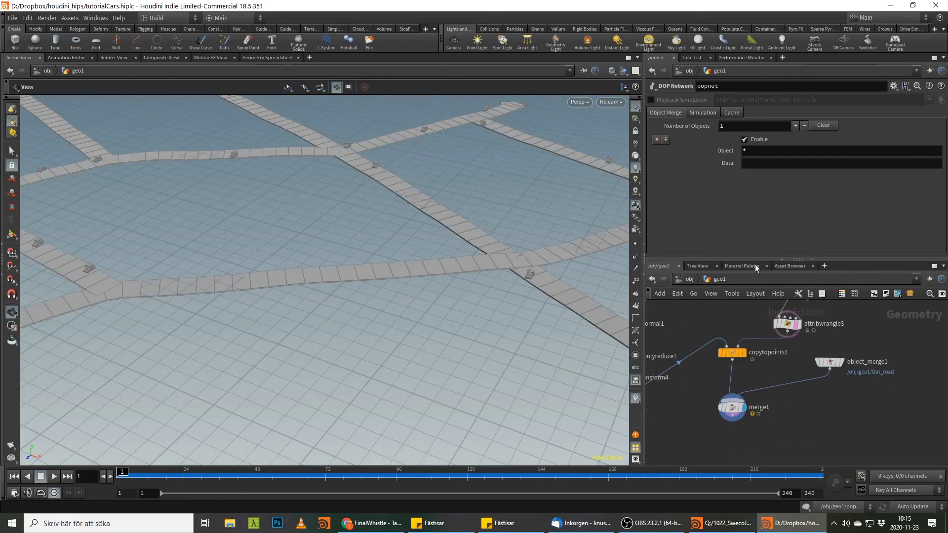
pyautogui.click(787, 324)
pyautogui.click(763, 170)
pyautogui.press('Return')
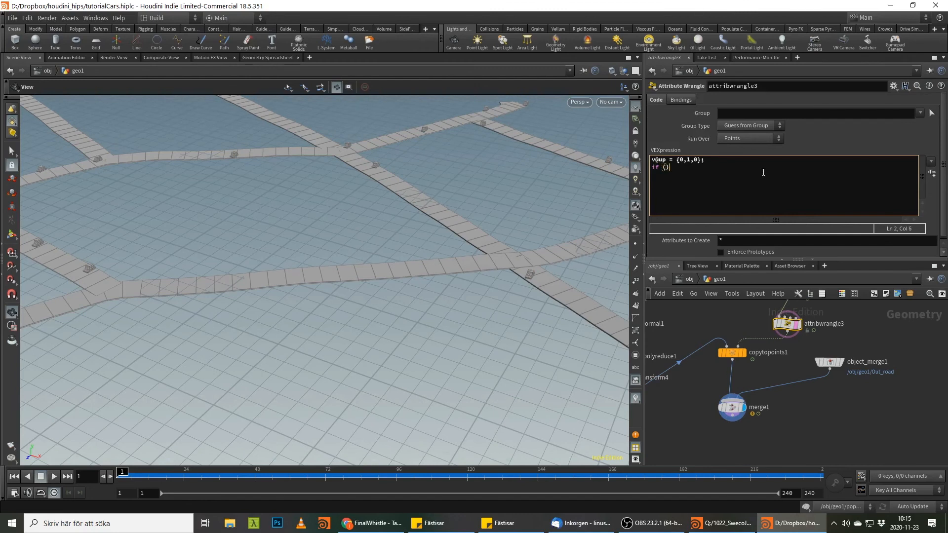
pyautogui.write('if (@minSpee')
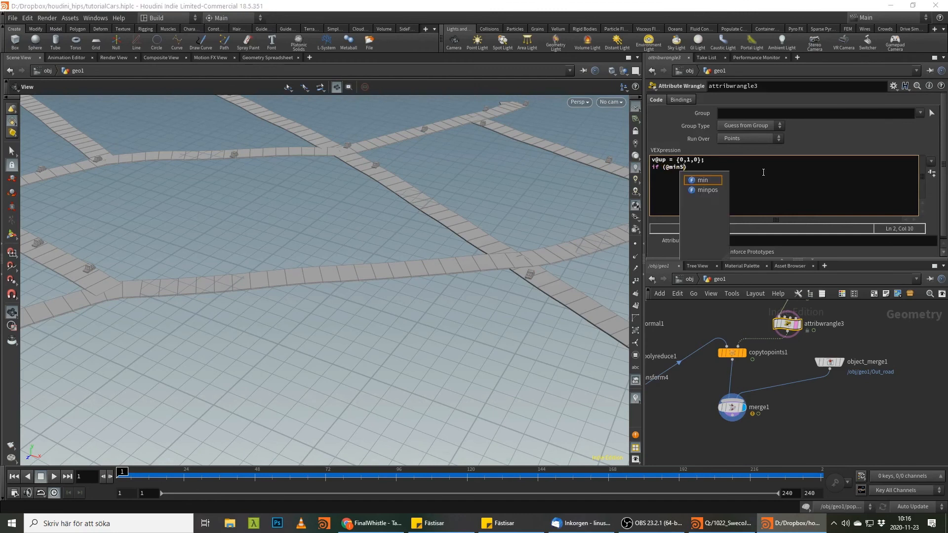
pyautogui.write('d<chf("thres_speed"')
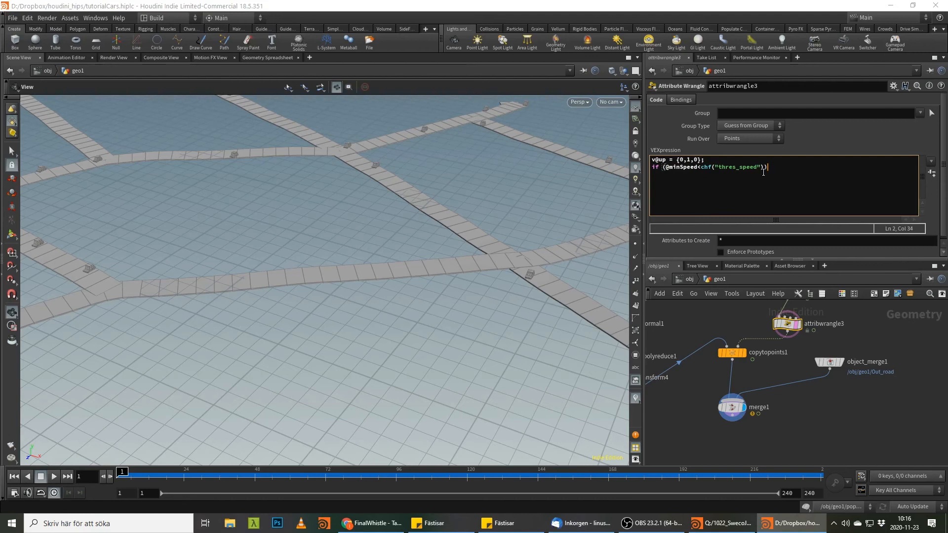
pyautogui.press('Return')
pyautogui.write('removepoint(0,@ptnum);')
pyautogui.hotkey('shift', 'Up')
pyautogui.hotkey('shift', 'Up')
pyautogui.hotkey('shift', 'Home')
pyautogui.hotkey('ctrl', 'c')
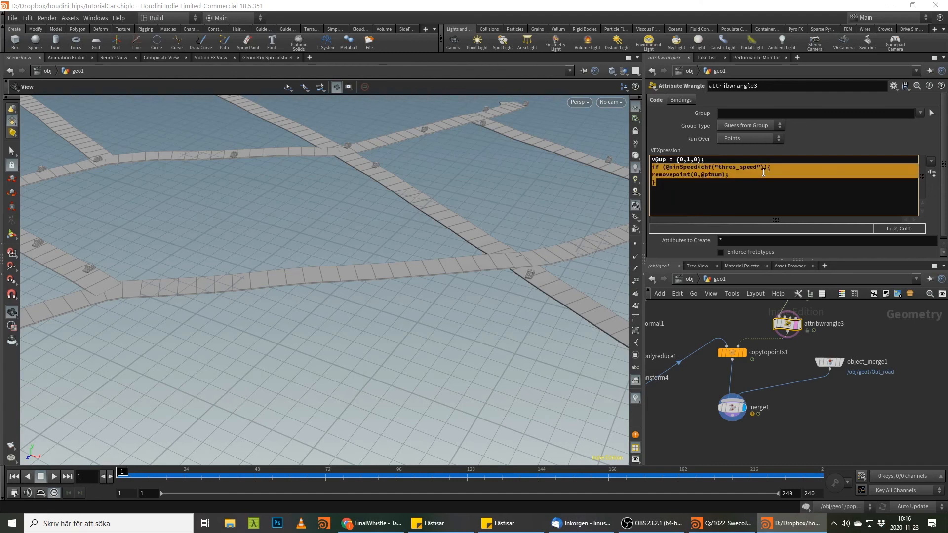
pyautogui.press('Down')
pyautogui.press('Down')
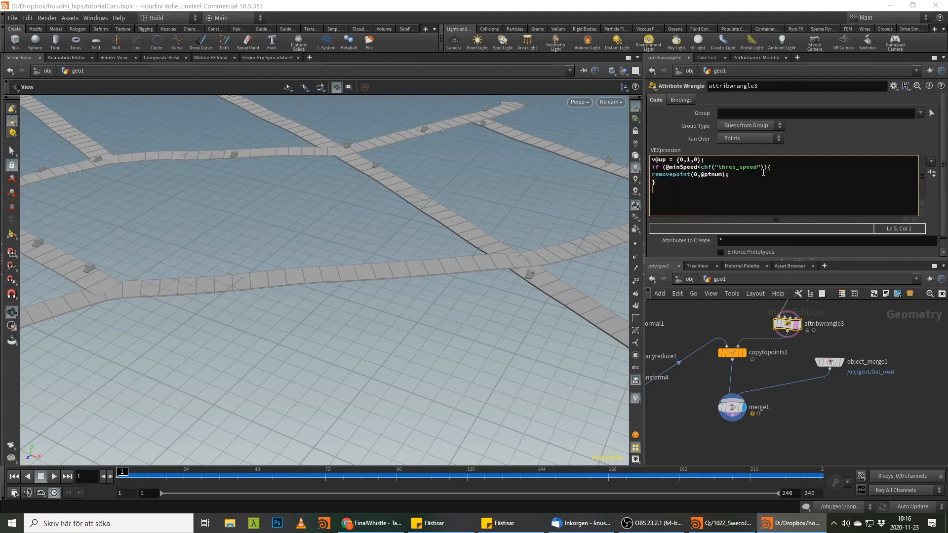
pyautogui.hotkey('ctrl', 'v')
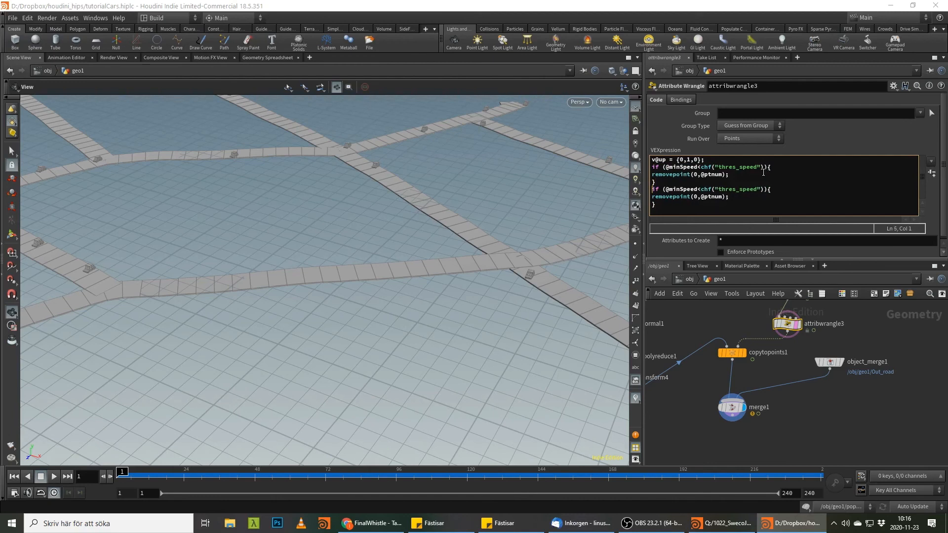
pyautogui.press('Right')
pyautogui.press('Right')
pyautogui.press('Right')
pyautogui.press('Delete')
pyautogui.press('Delete')
pyautogui.press('Delete')
pyautogui.press('Delete')
pyautogui.press('Delete')
pyautogui.write('Distance')
pyautogui.write('di')
# Step: Create attribwrangle3's threshold parameters, set Thres Speed to 0.221 and Thres Dist to 0.285, and inspect the cars at frame 130
pyautogui.click(931, 172)
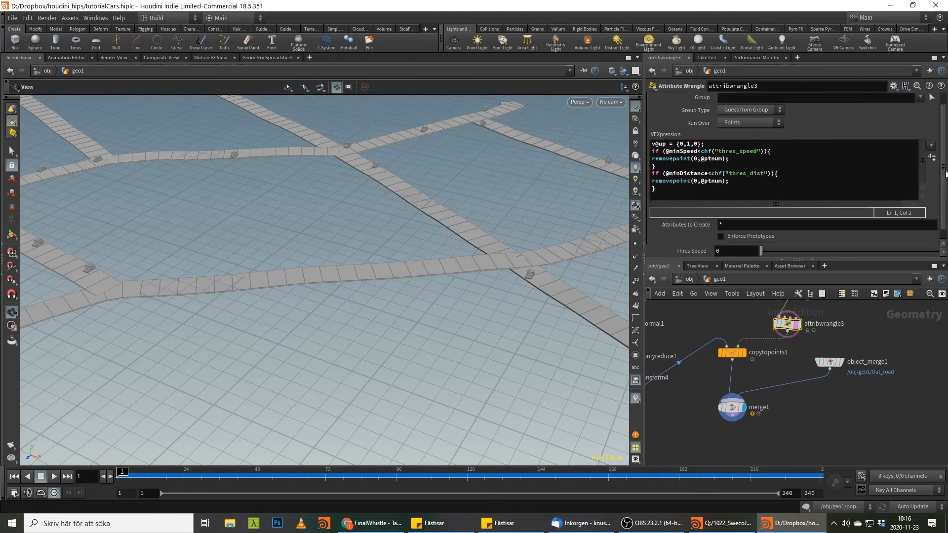
pyautogui.moveTo(807, 242); pyautogui.dragTo(811, 251)
pyautogui.moveTo(154, 473); pyautogui.dragTo(457, 467)
pyautogui.moveTo(419, 186); pyautogui.dragTo(371, 307)
pyautogui.scroll(3, 371, 307)
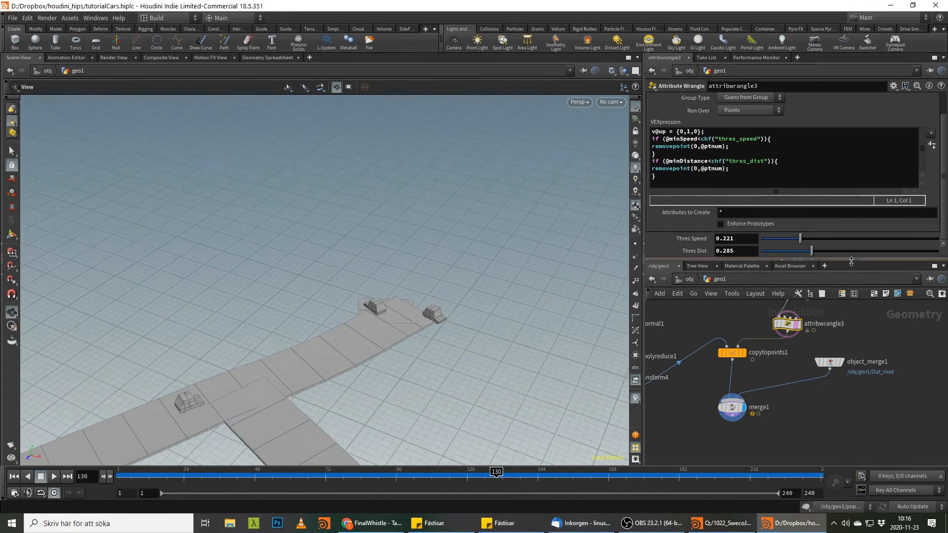
# Step: Display attribwrangle3's points and test different Thres Speed values, ending at 1
pyautogui.moveTo(774, 242); pyautogui.dragTo(800, 241)
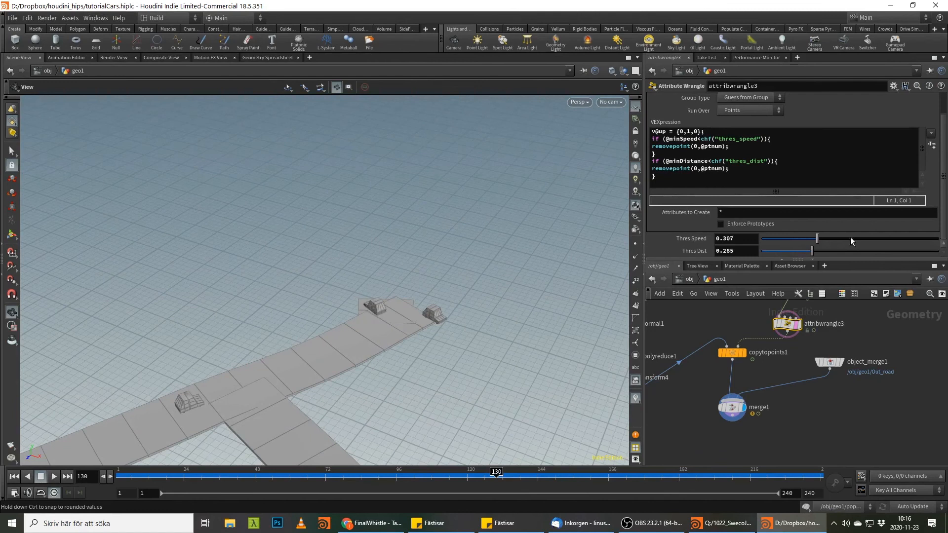
pyautogui.moveTo(781, 244); pyautogui.dragTo(761, 243)
pyautogui.click(785, 241)
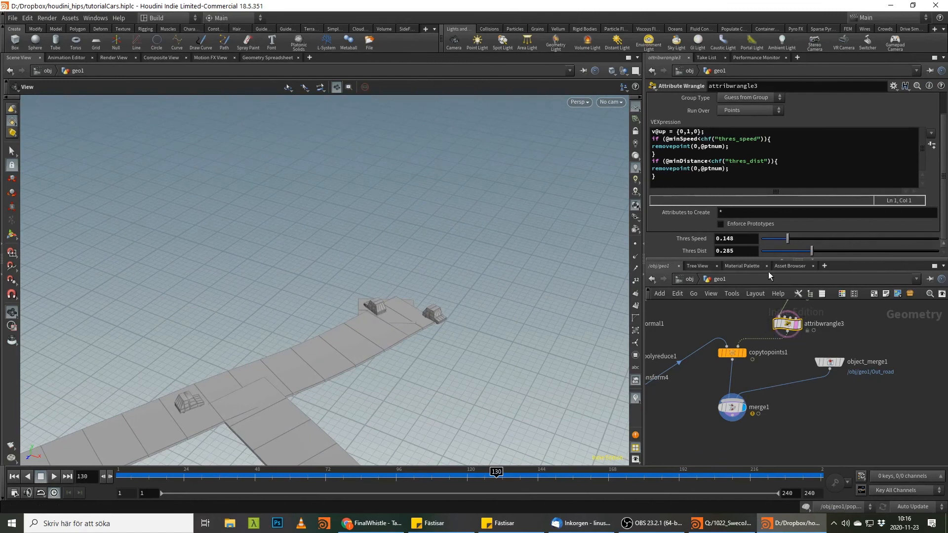
pyautogui.click(798, 324)
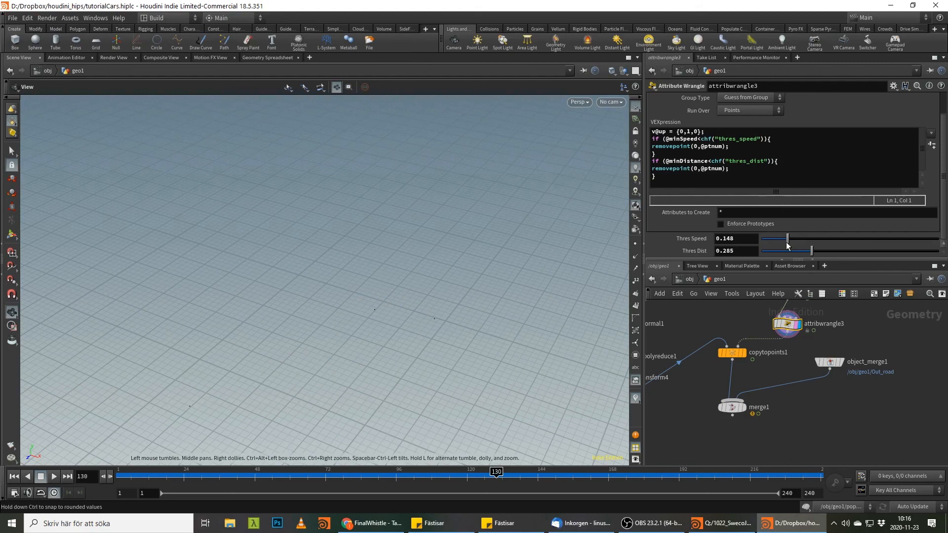
pyautogui.moveTo(787, 239); pyautogui.dragTo(940, 238)
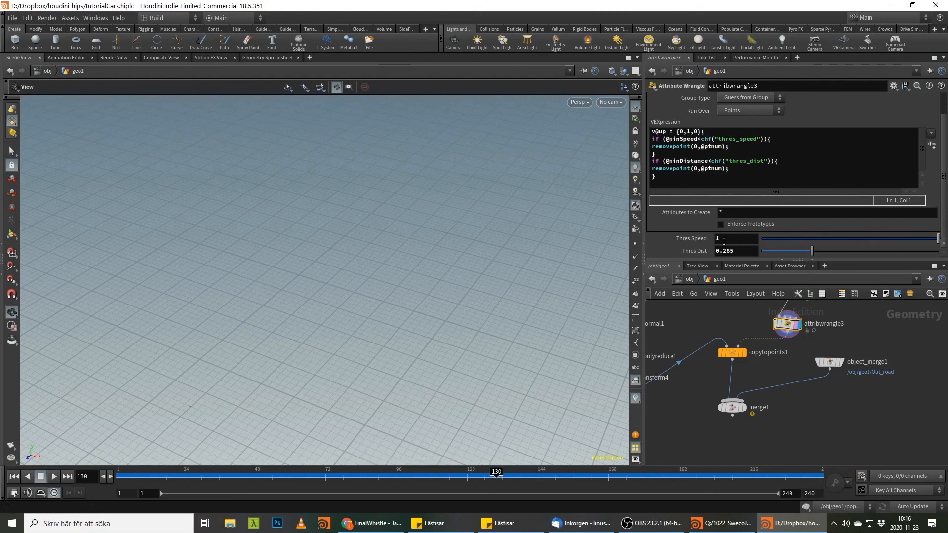
# Step: Display copytopoints1 and inspect the remaining cars from farther away at frame 117
pyautogui.click(739, 354)
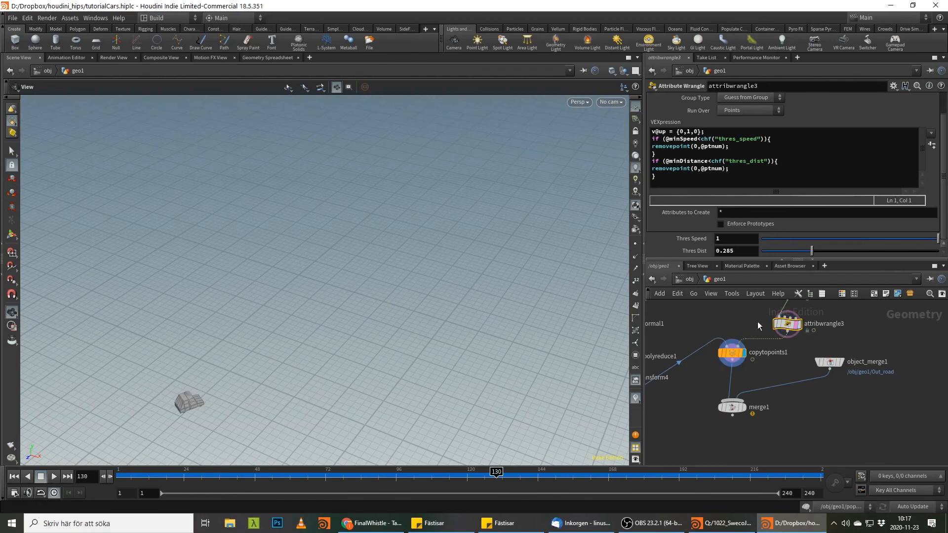
pyautogui.moveTo(486, 474); pyautogui.dragTo(458, 473)
pyautogui.moveTo(831, 239); pyautogui.dragTo(941, 239)
pyautogui.moveTo(413, 336); pyautogui.dragTo(464, 180, button='middle')
pyautogui.moveTo(464, 180); pyautogui.dragTo(254, 298, button='right')
pyautogui.moveTo(387, 275); pyautogui.dragTo(592, 310, button='middle')
# Step: Set scatter2's Force Total Count to 1000 and replay the simulation from the start, stopping at frame 31
pyautogui.moveTo(709, 281); pyautogui.dragTo(716, 415, button='middle')
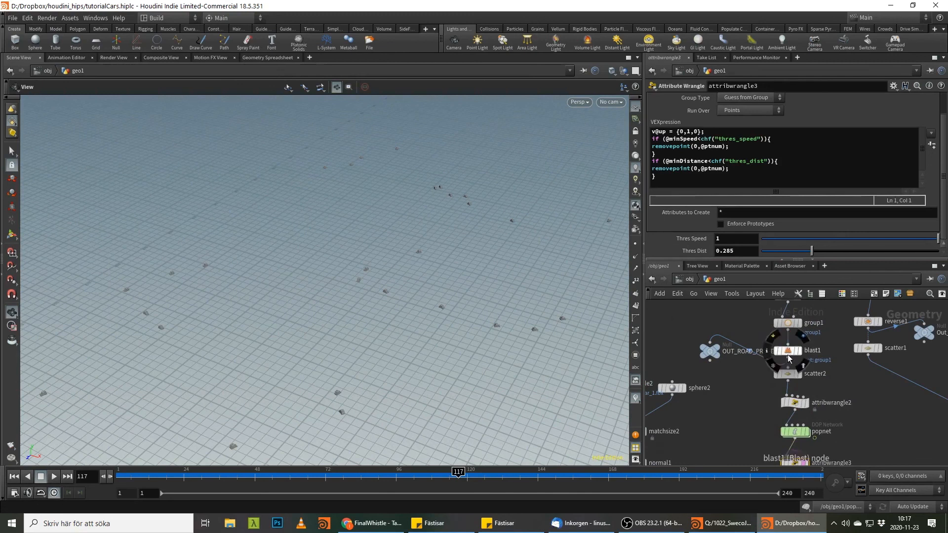
pyautogui.click(792, 377)
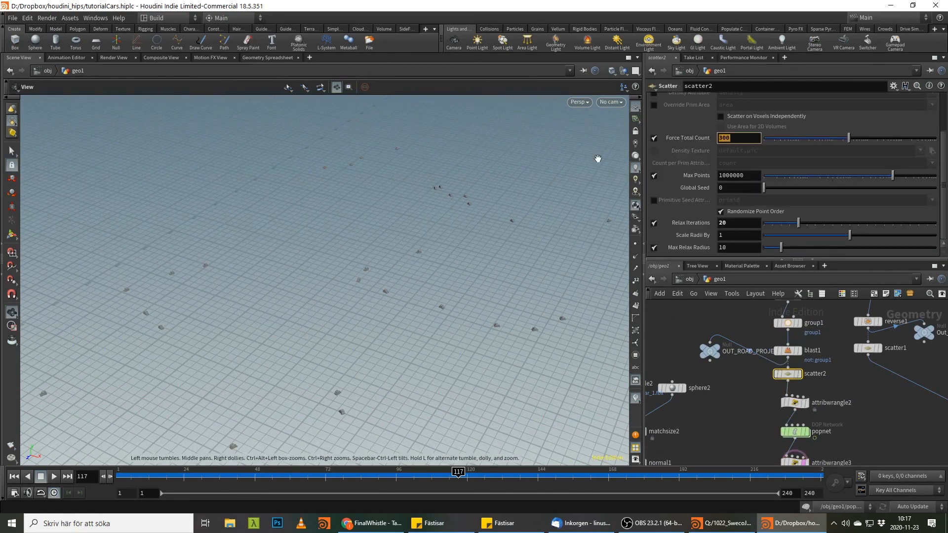
pyautogui.press('Return')
pyautogui.moveTo(228, 475); pyautogui.dragTo(2, 472)
pyautogui.click(54, 476)
pyautogui.click(186, 473)
pyautogui.moveTo(187, 473); pyautogui.dragTo(204, 473)
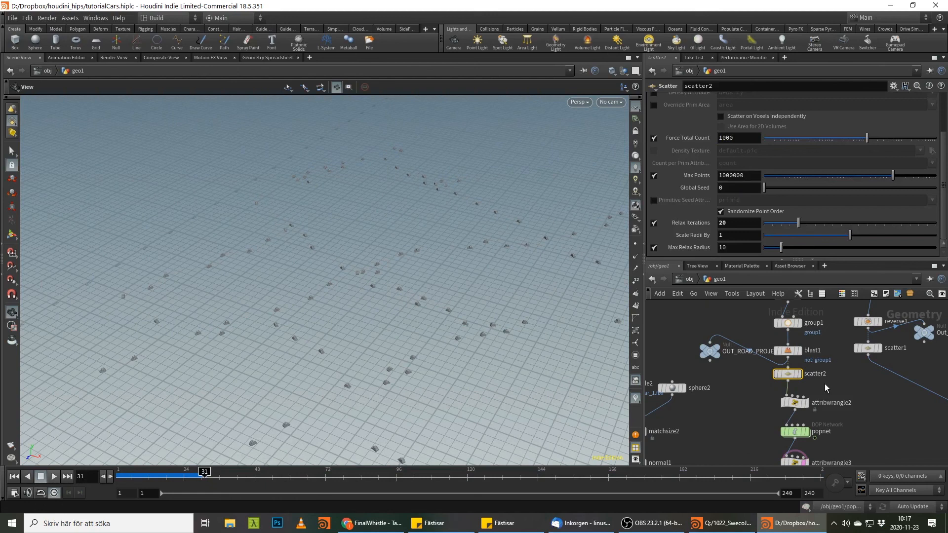
# Step: Play the simulation further and examine a tight cluster of cars close up at frame 85
pyautogui.moveTo(824, 384); pyautogui.dragTo(823, 357, button='middle')
pyautogui.moveTo(621, 356); pyautogui.dragTo(127, 283)
pyautogui.moveTo(127, 284); pyautogui.dragTo(301, 354, button='middle')
pyautogui.click(54, 477)
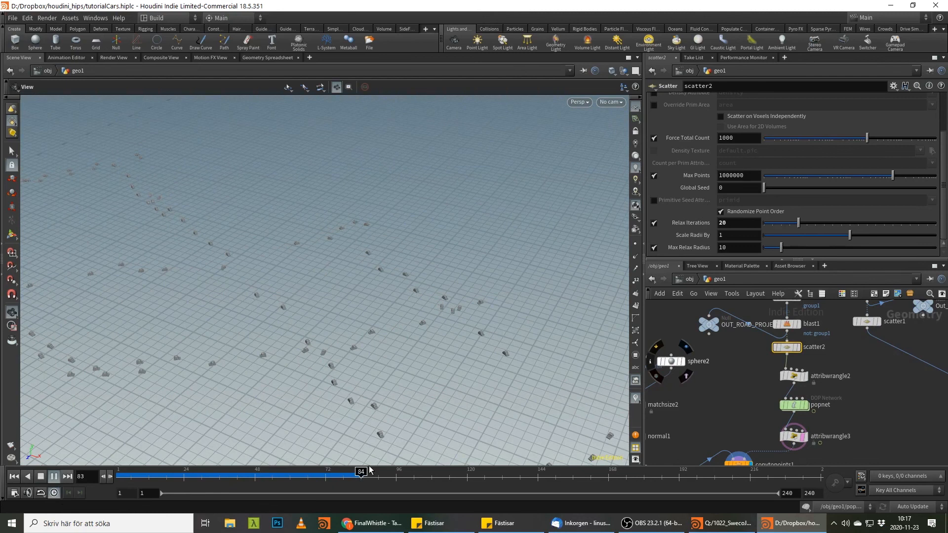
pyautogui.moveTo(385, 472); pyautogui.dragTo(363, 472)
pyautogui.moveTo(450, 307); pyautogui.dragTo(558, 277, button='right')
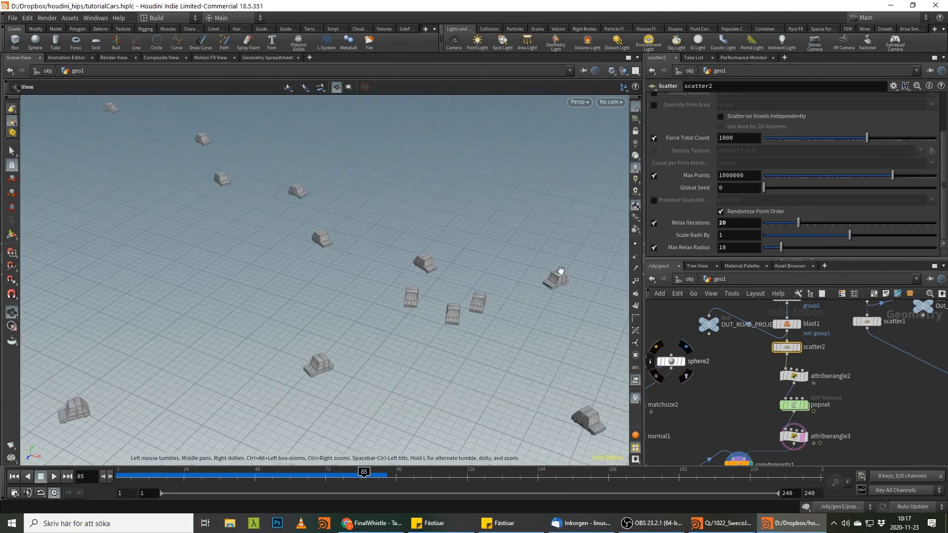
# Step: Set attribwrangle3's Thres Dist to 14.285 and check the remaining cars at frame 79
pyautogui.click(798, 378)
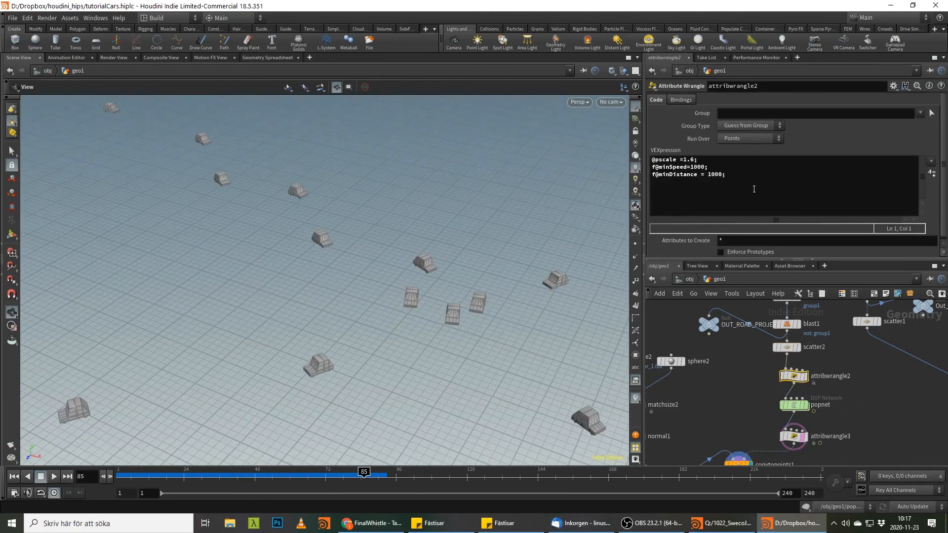
pyautogui.moveTo(945, 150); pyautogui.dragTo(939, 220)
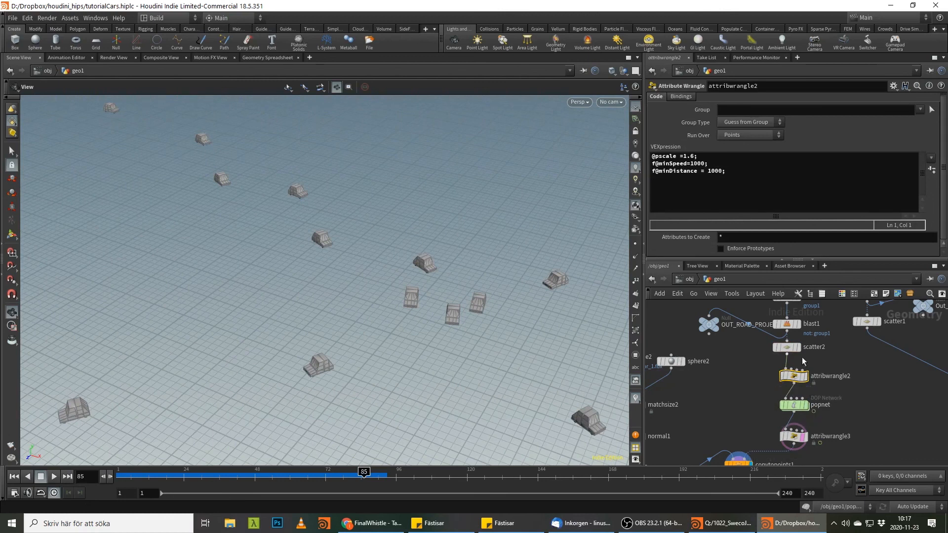
pyautogui.moveTo(854, 427); pyautogui.dragTo(854, 371, button='middle')
pyautogui.click(793, 381)
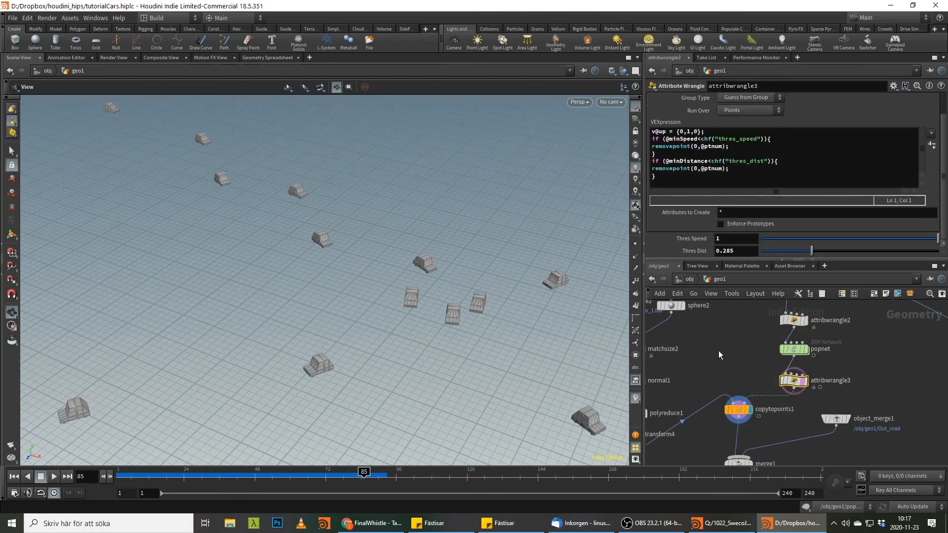
pyautogui.middleClick(732, 250)
pyautogui.moveTo(731, 250); pyautogui.dragTo(799, 237, button='middle')
pyautogui.moveTo(364, 476)
pyautogui.mouseDown()
pyautogui.moveTo(146, 478)
pyautogui.moveTo(346, 478)
pyautogui.mouseUp()
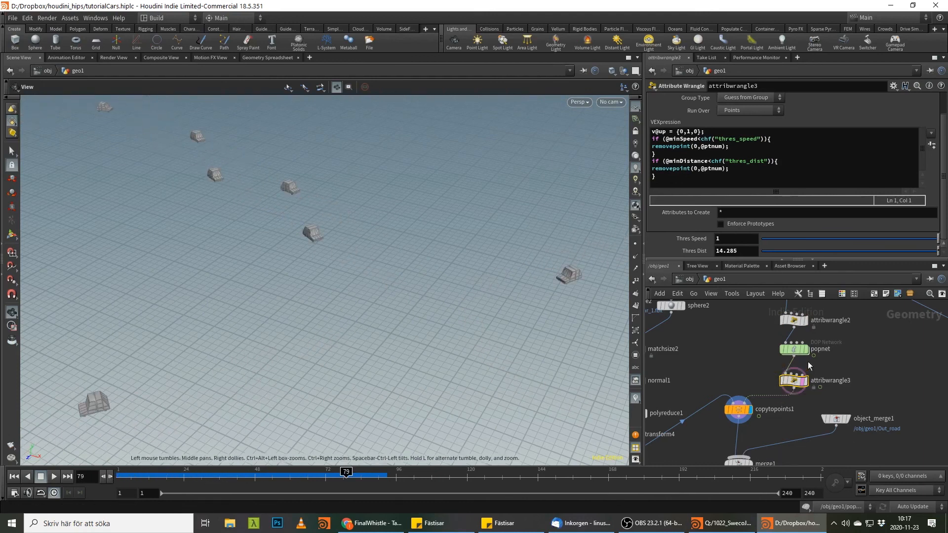
# Step: Move attribwrangle3 farther below popnet to make room for new nodes, and view the cars from farther away
pyautogui.moveTo(793, 382); pyautogui.dragTo(797, 395)
pyautogui.moveTo(344, 322); pyautogui.dragTo(230, 363, button='right')
pyautogui.moveTo(513, 267)
pyautogui.mouseDown(button='middle')
pyautogui.moveTo(334, 324)
pyautogui.moveTo(502, 273)
pyautogui.mouseUp(button='middle')
pyautogui.moveTo(501, 273); pyautogui.dragTo(370, 317, button='right')
pyautogui.moveTo(370, 318); pyautogui.dragTo(334, 328, button='middle')
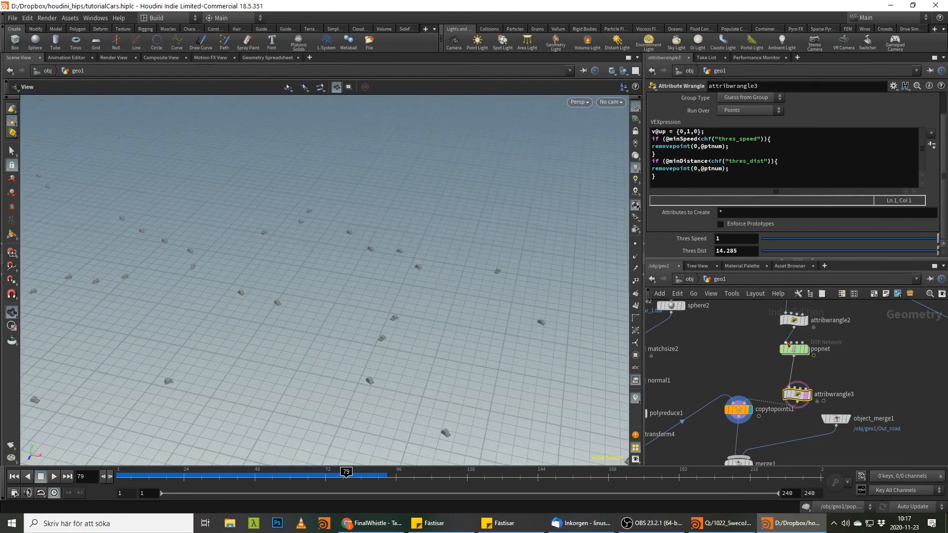
pyautogui.moveTo(802, 392); pyautogui.dragTo(802, 400)
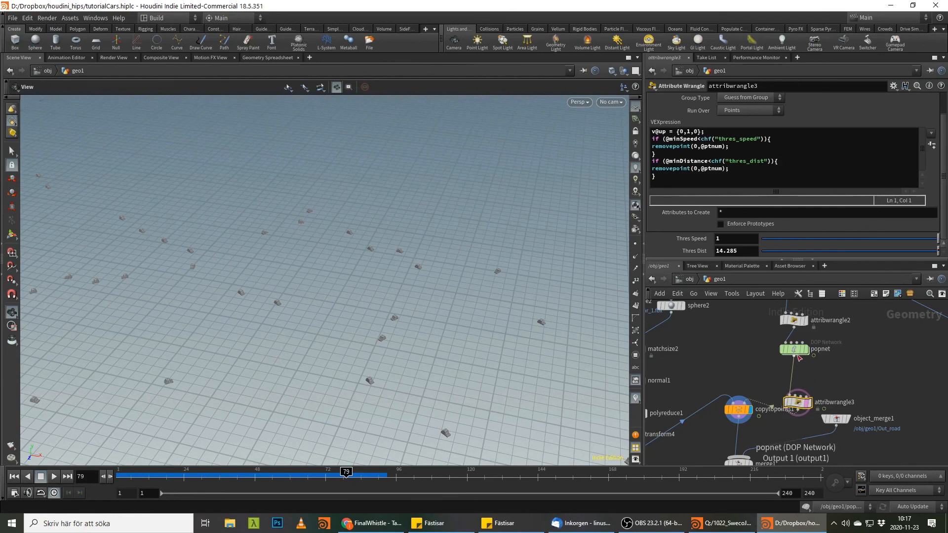
pyautogui.press('Tab')
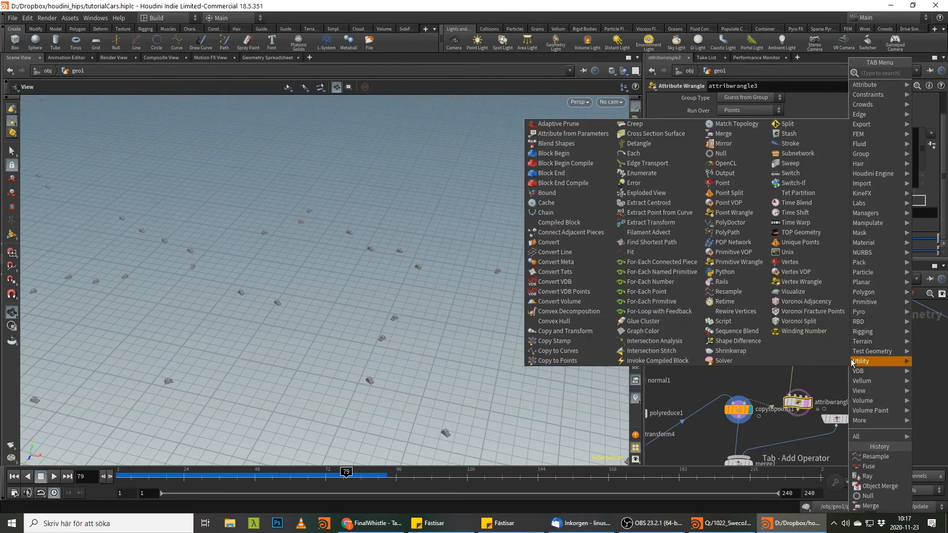
pyautogui.write('time')
pyautogui.press('Escape')
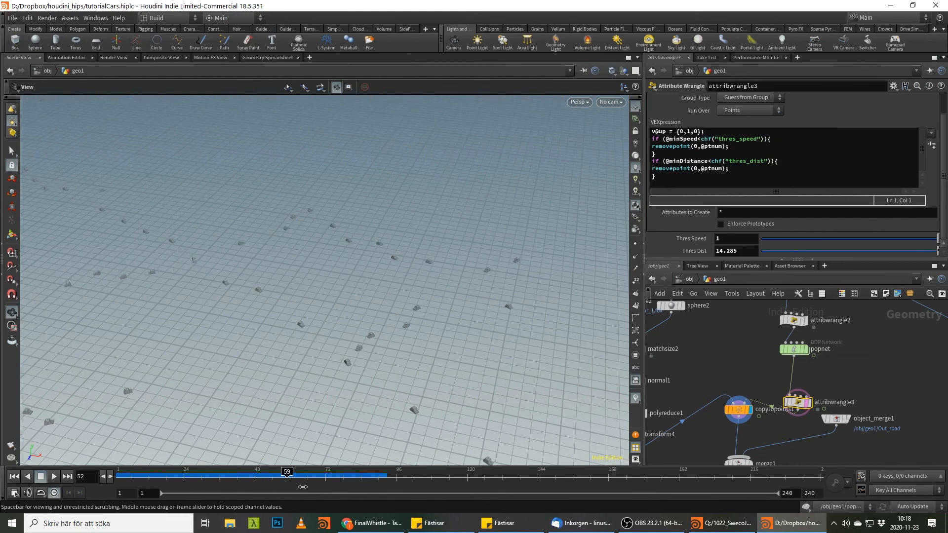
# Step: Add a Time Shift node fed by popnet, set its Frame to $FEND, and place it beside the main chain
pyautogui.press('Tab')
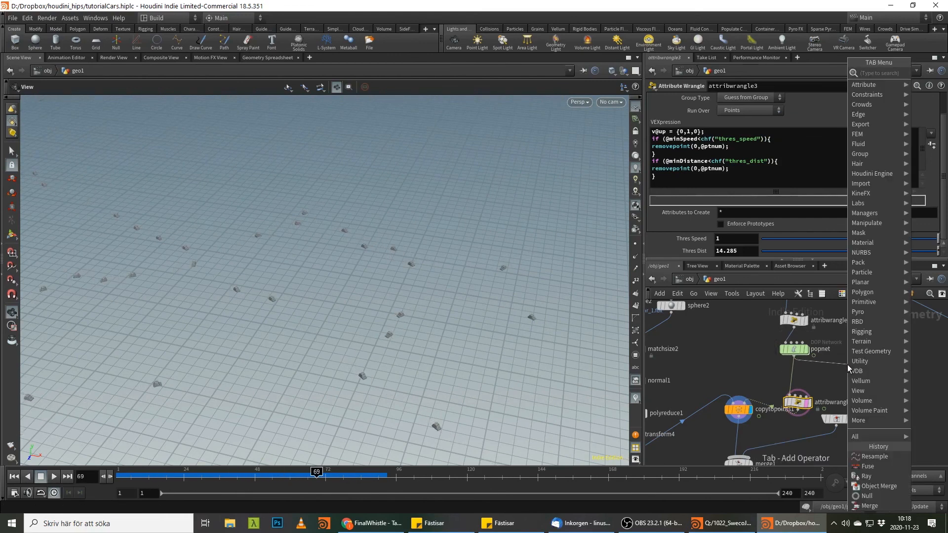
pyautogui.write('time')
pyautogui.press('Down')
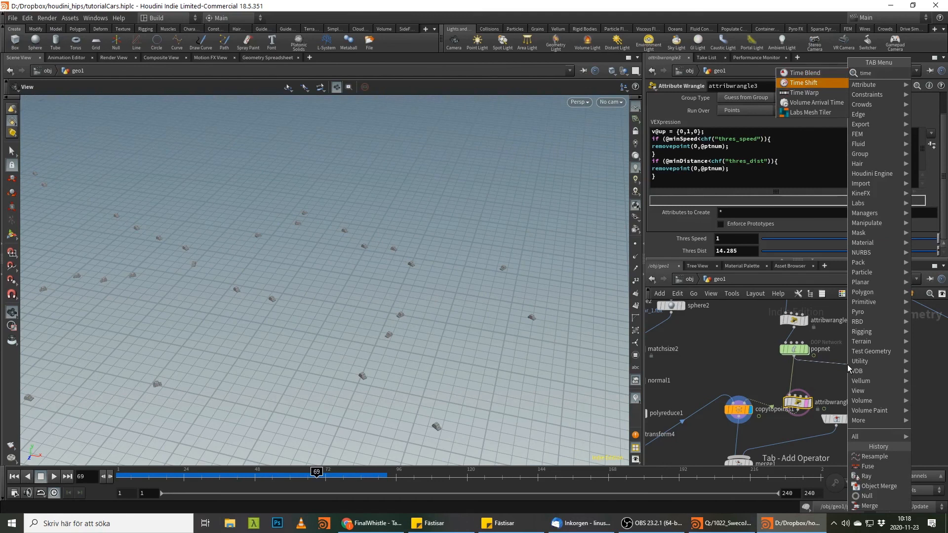
pyautogui.press('Return')
pyautogui.click(707, 111)
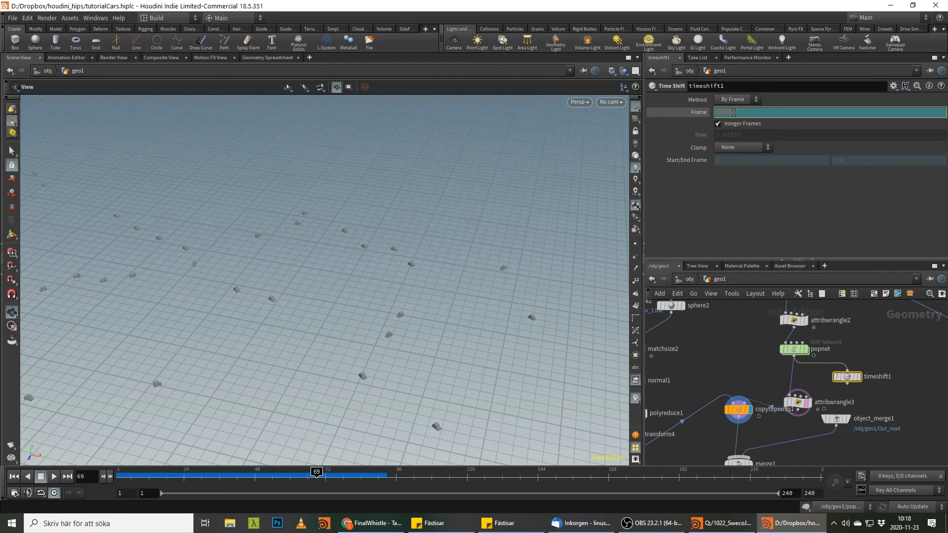
pyautogui.write('END')
pyautogui.press('Return')
pyautogui.click(685, 115)
pyautogui.moveTo(850, 377); pyautogui.dragTo(853, 379)
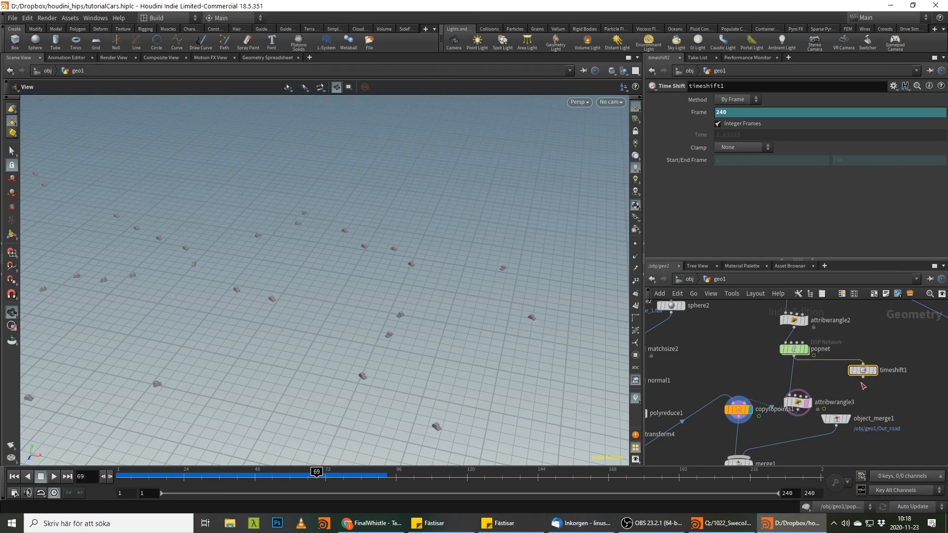
# Step: Insert an Attribute Copy node between popnet and attribwrangle3, with timeshift1 wired into its second input
pyautogui.press('Tab')
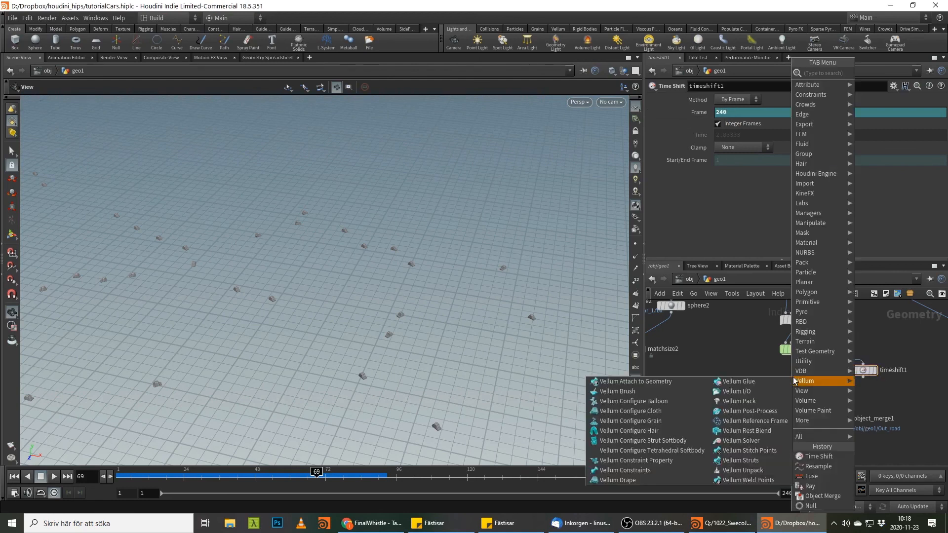
pyautogui.write('att co')
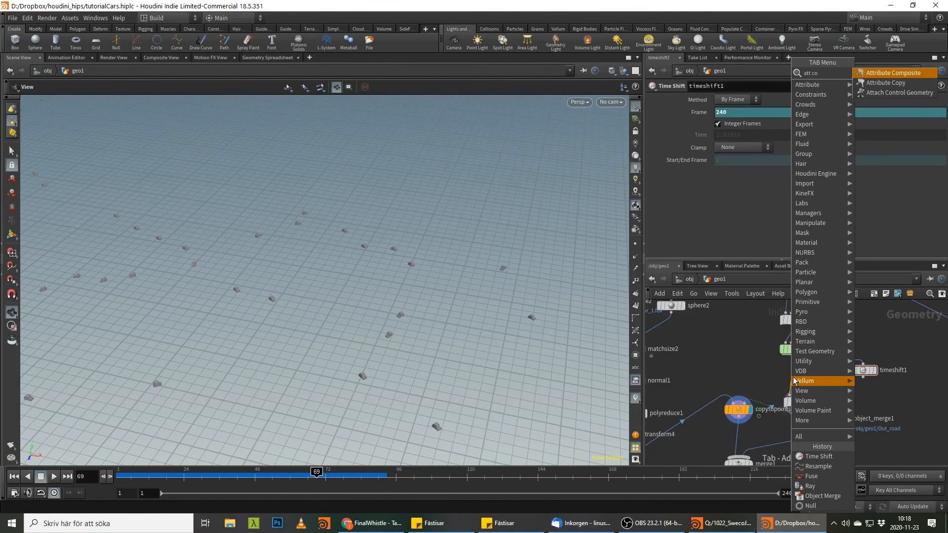
pyautogui.press('Return')
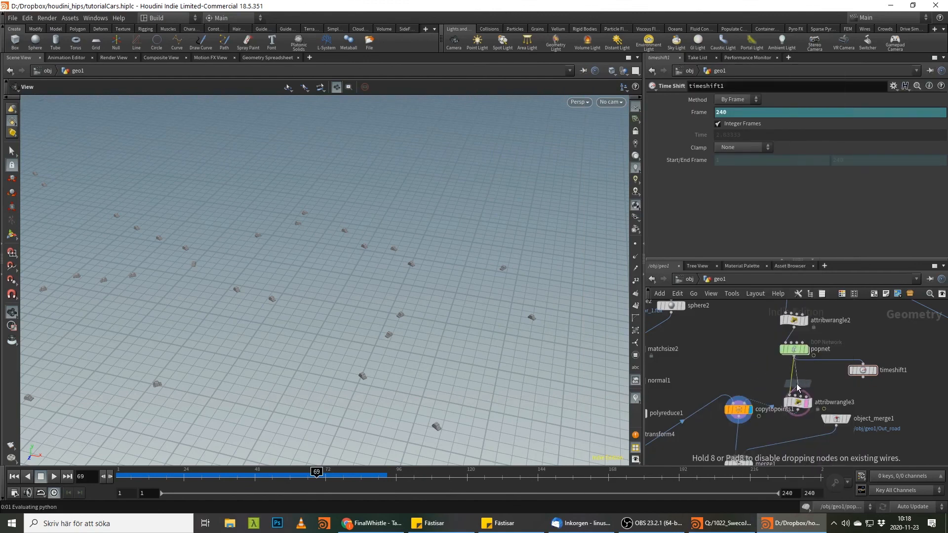
pyautogui.click(796, 383)
pyautogui.click(810, 379)
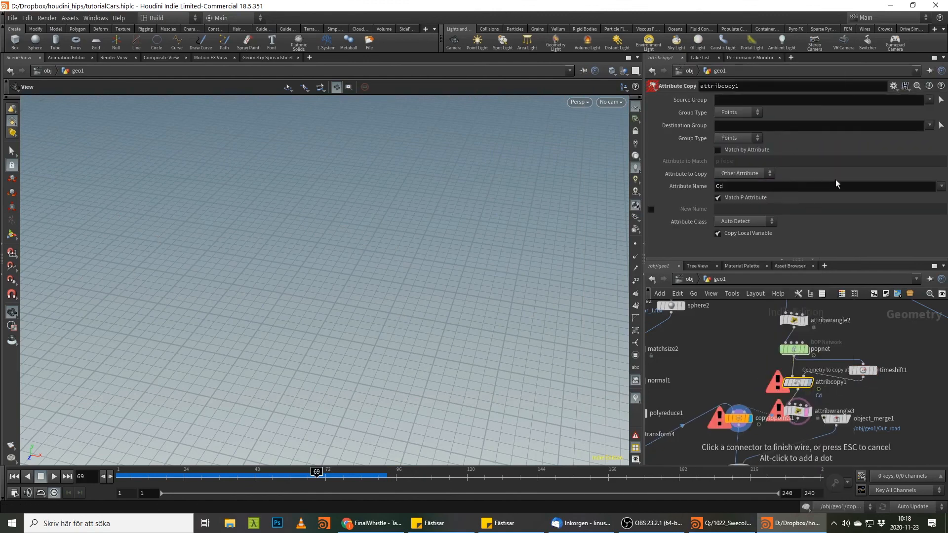
# Step: Set the Attribute Copy node's Attribute Name to minDistance minSpeed, replacing Cd
pyautogui.click(941, 186)
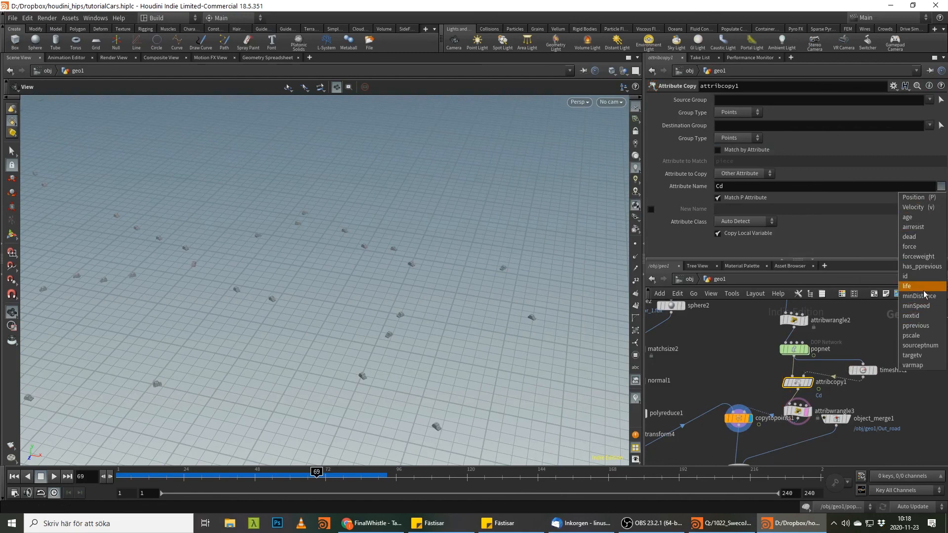
pyautogui.click(917, 296)
pyautogui.click(941, 186)
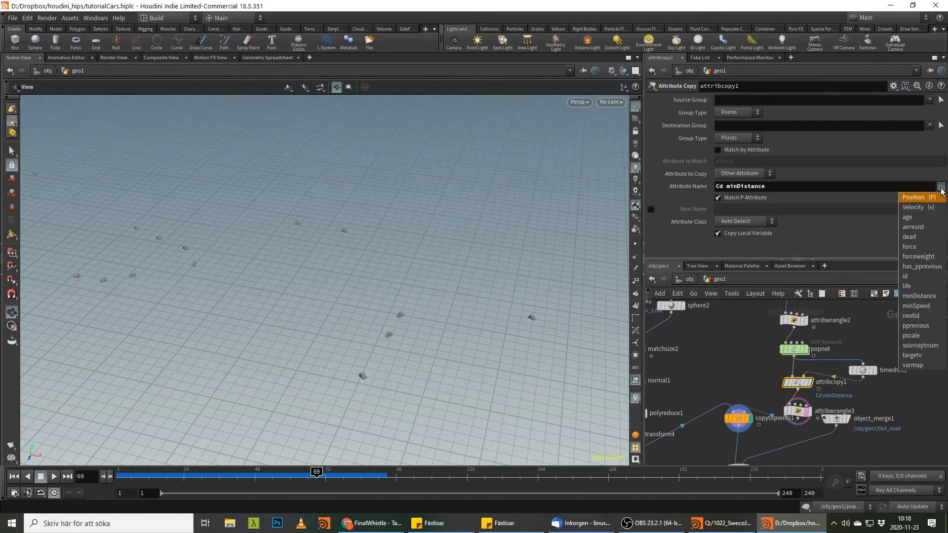
pyautogui.click(916, 306)
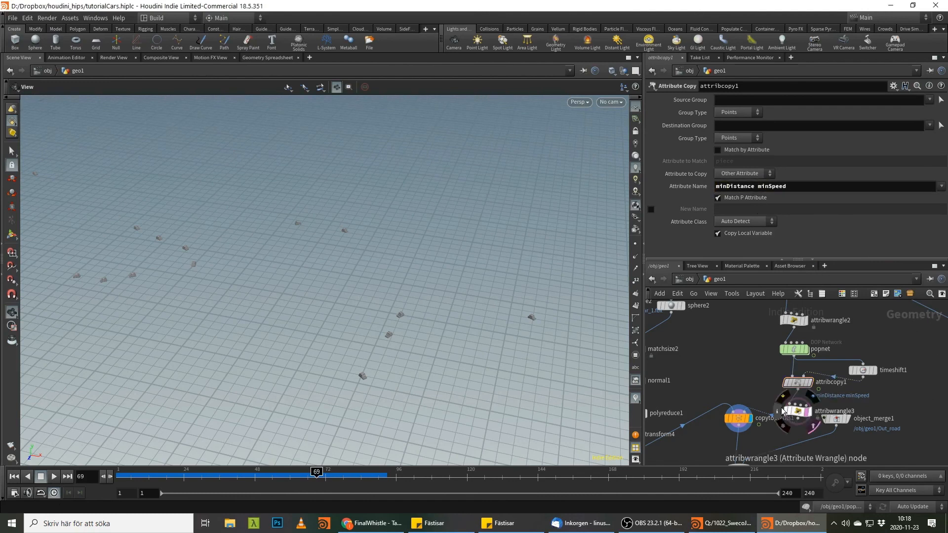
# Step: Try a Thres Speed of 0.374 and a Thres Dist of 1 and higher on attribwrangle3 while scrubbing the simulation
pyautogui.click(791, 413)
pyautogui.moveTo(883, 240); pyautogui.dragTo(859, 251)
pyautogui.click(829, 251)
pyautogui.click(822, 251)
pyautogui.moveTo(245, 475); pyautogui.dragTo(117, 475)
pyautogui.moveTo(861, 245); pyautogui.dragTo(938, 251)
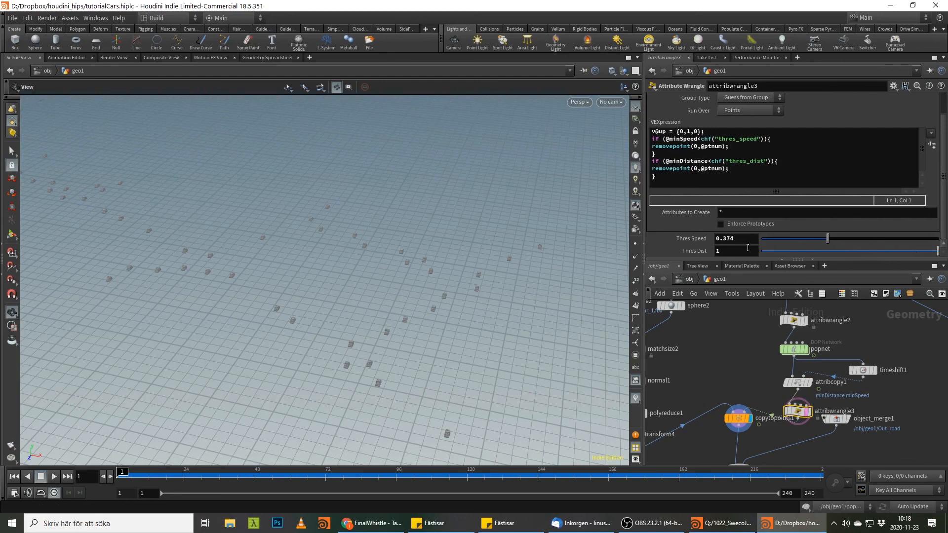
pyautogui.moveTo(747, 248); pyautogui.dragTo(789, 252, button='middle')
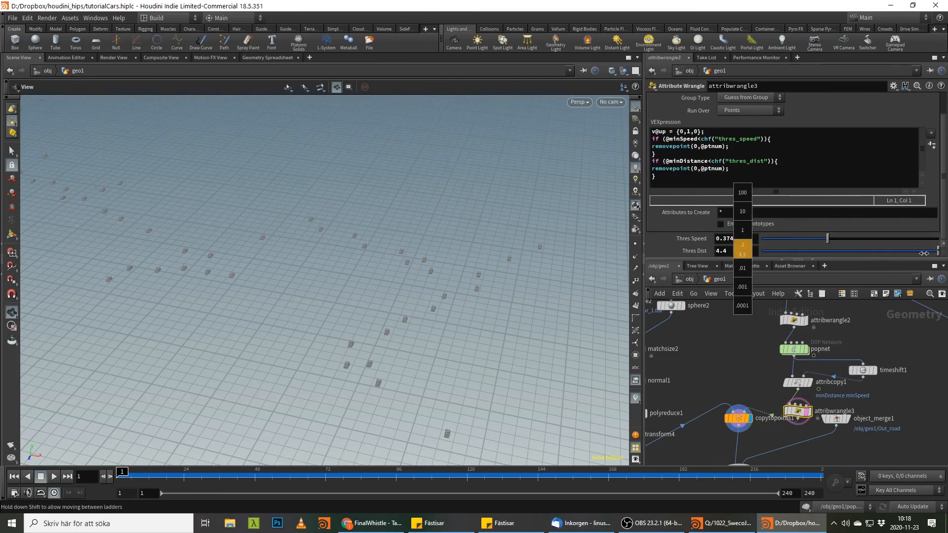
pyautogui.moveTo(396, 474); pyautogui.dragTo(108, 445)
# Step: Reset Thres Speed and Thres Dist to 0 and examine two cars close up between frames 1 and 14
pyautogui.moveTo(766, 252); pyautogui.dragTo(690, 251)
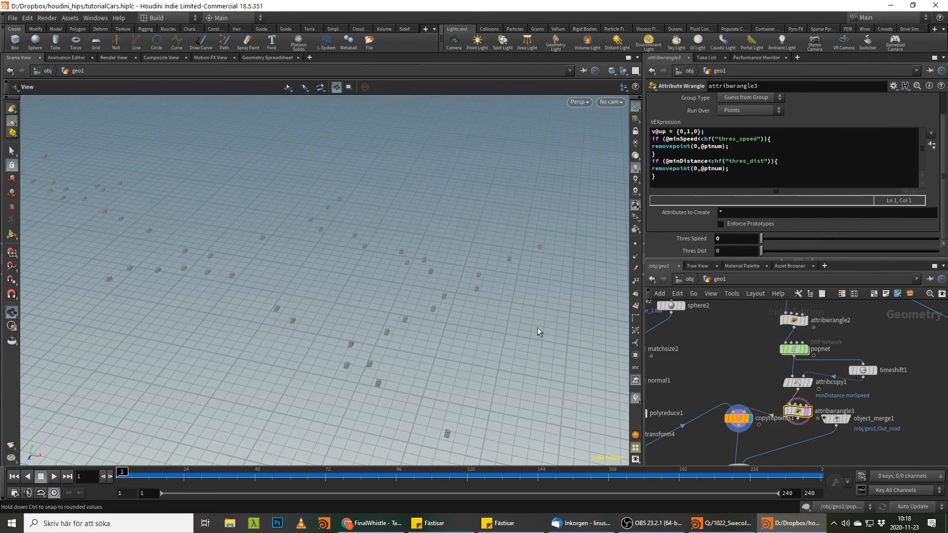
pyautogui.moveTo(193, 478); pyautogui.dragTo(154, 471)
pyautogui.moveTo(326, 138); pyautogui.dragTo(460, 342, button='right')
pyautogui.moveTo(375, 444); pyautogui.dragTo(315, 374, button='middle')
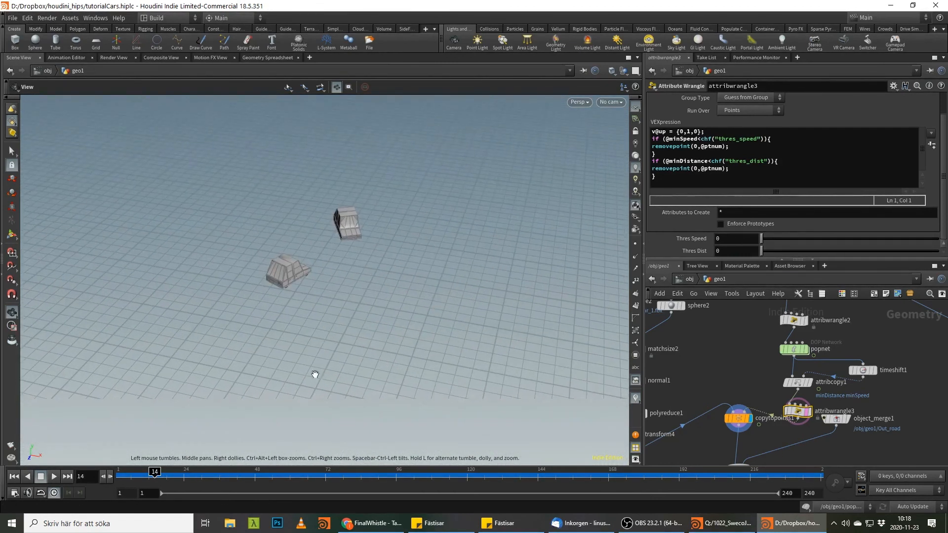
pyautogui.moveTo(154, 475); pyautogui.dragTo(118, 475)
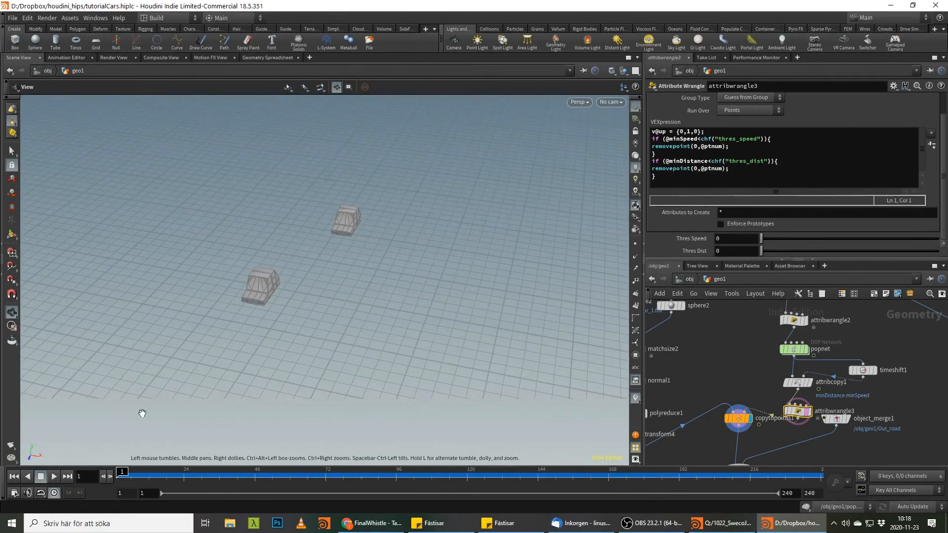
# Step: Set attribwrangle3's Thres Speed to 1 and Thres Dist to 3.342
pyautogui.moveTo(768, 250); pyautogui.dragTo(938, 238)
pyautogui.scroll(-5, 410, 248)
pyautogui.moveTo(339, 281); pyautogui.dragTo(489, 255, button='middle')
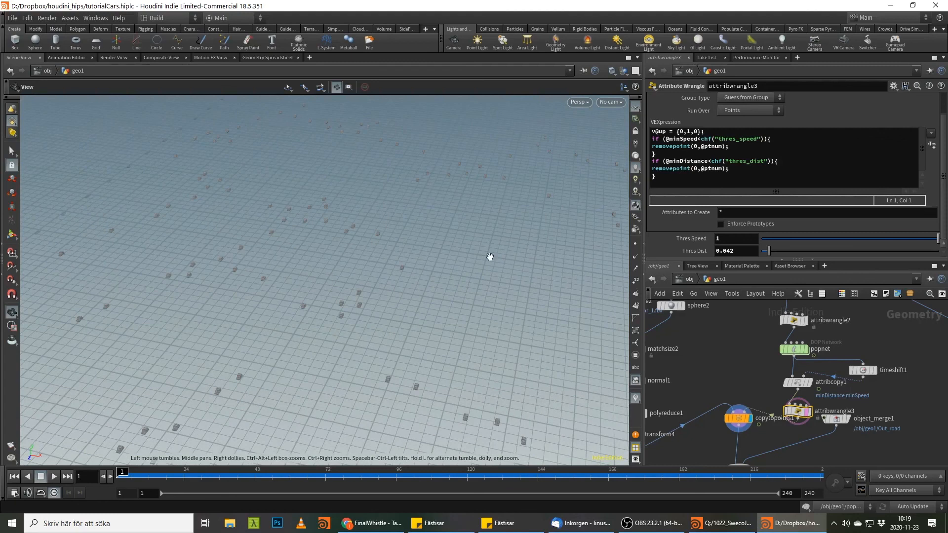
pyautogui.moveTo(732, 249); pyautogui.dragTo(788, 247, button='middle')
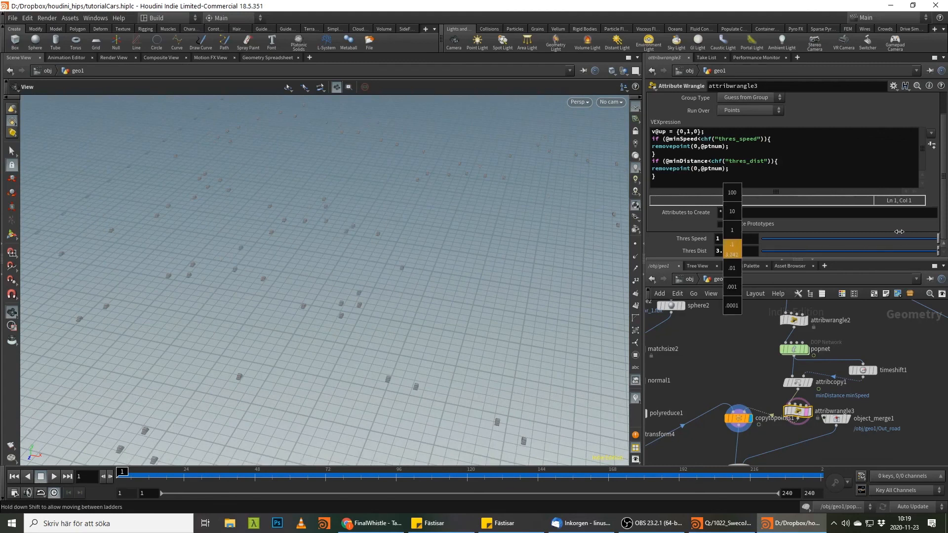
pyautogui.moveTo(920, 233); pyautogui.dragTo(868, 236, button='middle')
# Step: Scrub the simulation to frame 218 and check the remaining cars both close up and from a distance
pyautogui.moveTo(122, 472); pyautogui.dragTo(309, 422)
pyautogui.moveTo(376, 335); pyautogui.dragTo(375, 256, button='right')
pyautogui.moveTo(375, 256); pyautogui.dragTo(288, 376, button='middle')
pyautogui.moveTo(196, 477); pyautogui.dragTo(756, 413)
pyautogui.moveTo(445, 295); pyautogui.dragTo(311, 279, button='right')
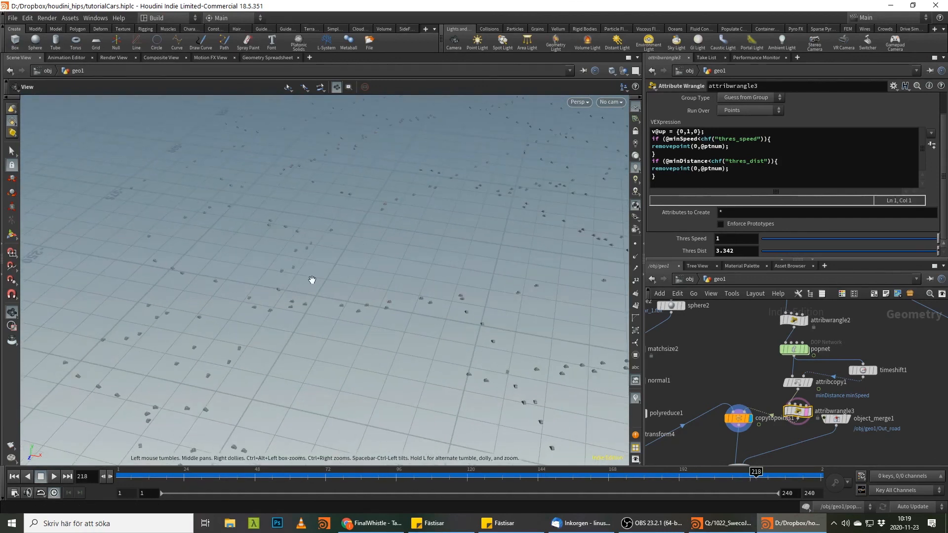
pyautogui.hotkey('alt', 'Tab')
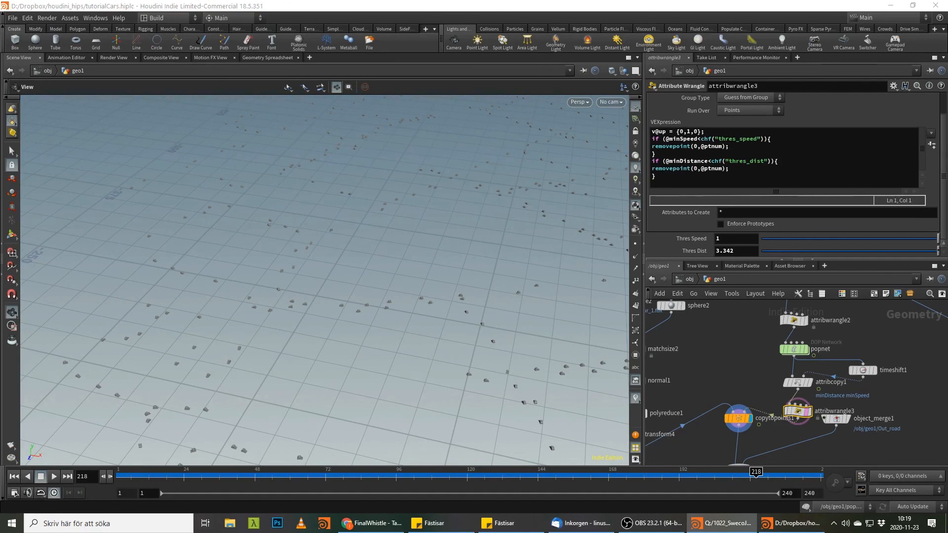
pyautogui.moveTo(421, 311); pyautogui.dragTo(411, 312, button='middle')
# Step: Display merge1 to show the cars together with the road geometry, and view the streets from closer up
pyautogui.moveTo(773, 451); pyautogui.dragTo(761, 379, button='middle')
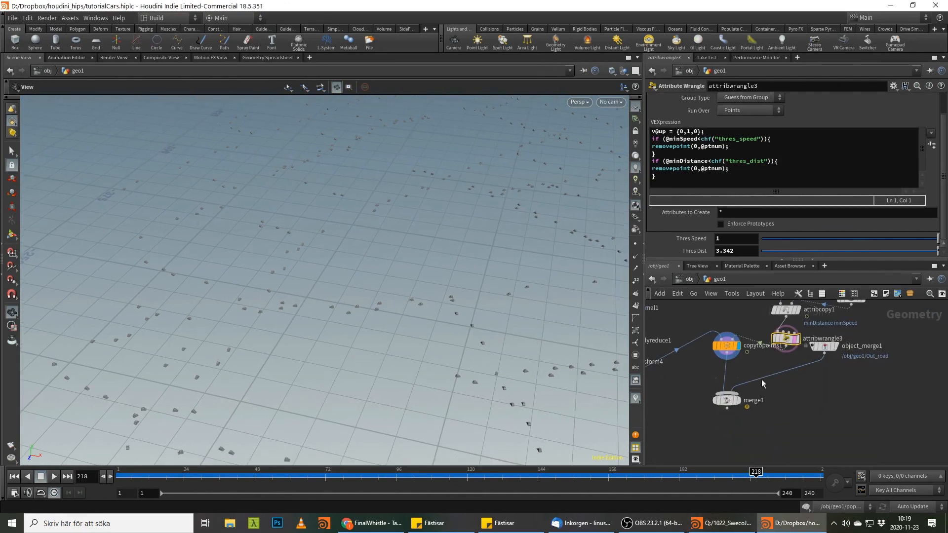
pyautogui.click(738, 401)
pyautogui.click(729, 399)
pyautogui.moveTo(425, 212); pyautogui.dragTo(448, 260, button='right')
pyautogui.moveTo(448, 260); pyautogui.dragTo(308, 405)
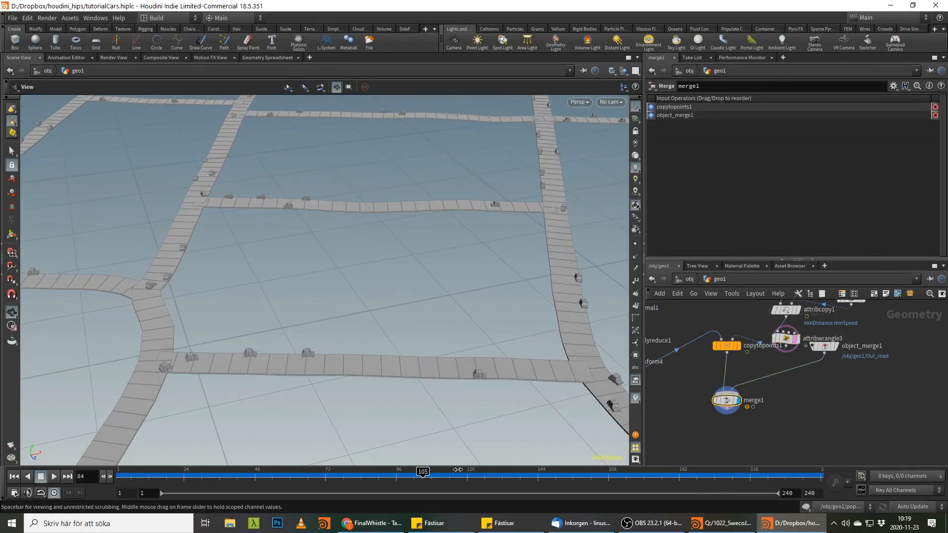
# Step: Scrub the simulation to frame 202 and examine how the cars follow the streets and roundabouts across the network
pyautogui.moveTo(607, 472)
pyautogui.mouseDown()
pyautogui.moveTo(790, 471)
pyautogui.moveTo(444, 471)
pyautogui.moveTo(291, 459)
pyautogui.moveTo(180, 471)
pyautogui.moveTo(464, 471)
pyautogui.mouseUp()
pyautogui.scroll(-3, 535, 334)
pyautogui.moveTo(535, 334); pyautogui.dragTo(274, 256, button='middle')
pyautogui.moveTo(398, 351); pyautogui.dragTo(309, 328, button='middle')
pyautogui.moveTo(322, 472); pyautogui.dragTo(708, 472)
pyautogui.moveTo(552, 296); pyautogui.dragTo(538, 197, button='middle')
pyautogui.scroll(-3, 383, 279)
pyautogui.moveTo(419, 328)
pyautogui.mouseDown(button='middle')
pyautogui.moveTo(433, 312)
pyautogui.moveTo(419, 324)
pyautogui.mouseUp(button='middle')
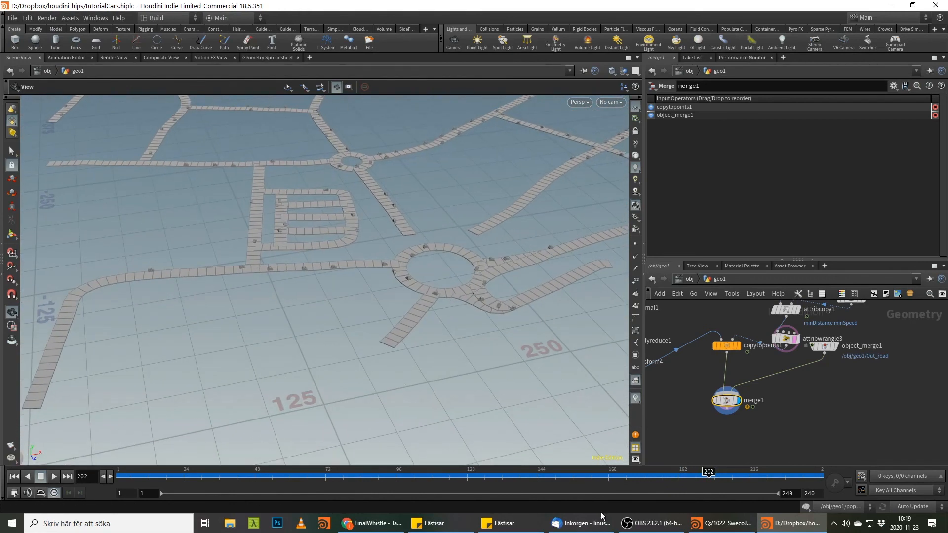